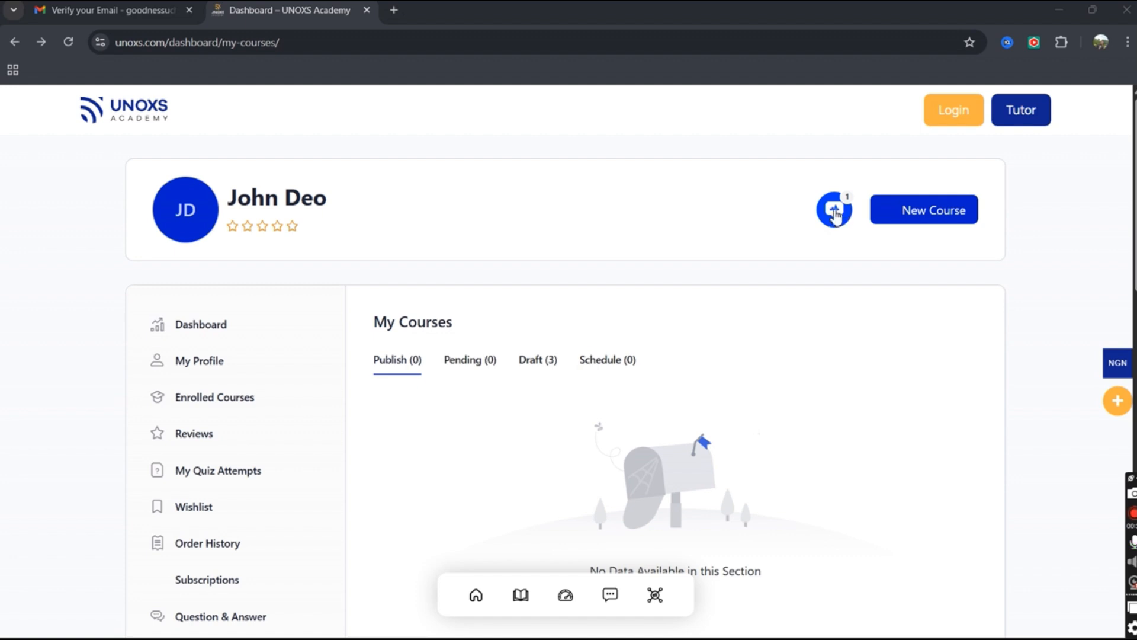
# Review the instructor-approval notification, then go to Settings from the dashboard sidebar.
pyautogui.click(835, 213)
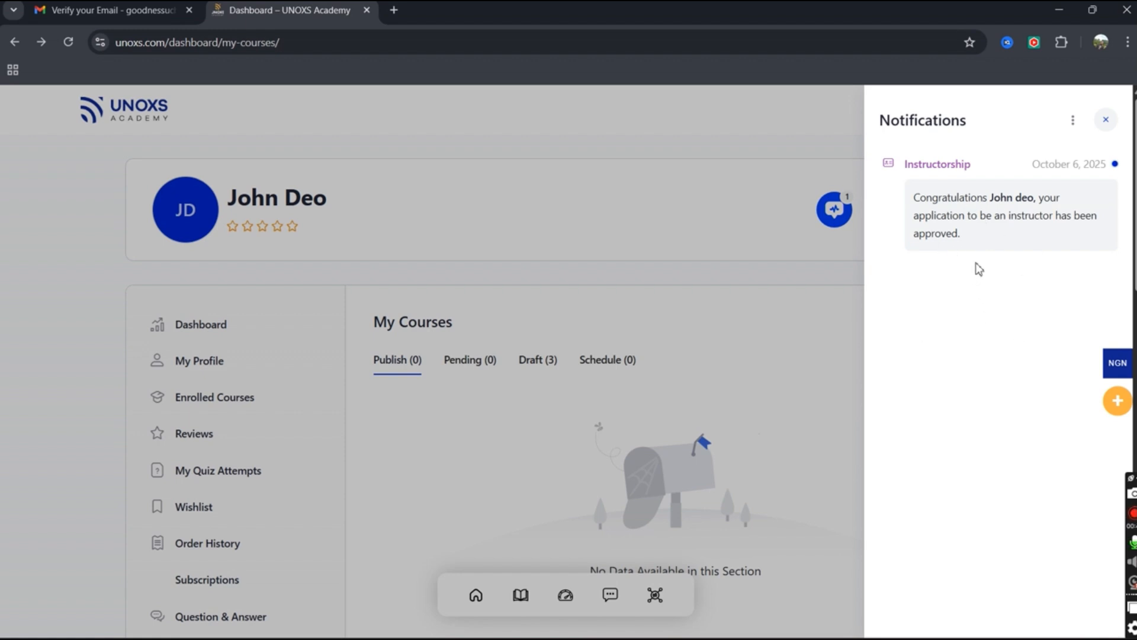
pyautogui.click(1106, 121)
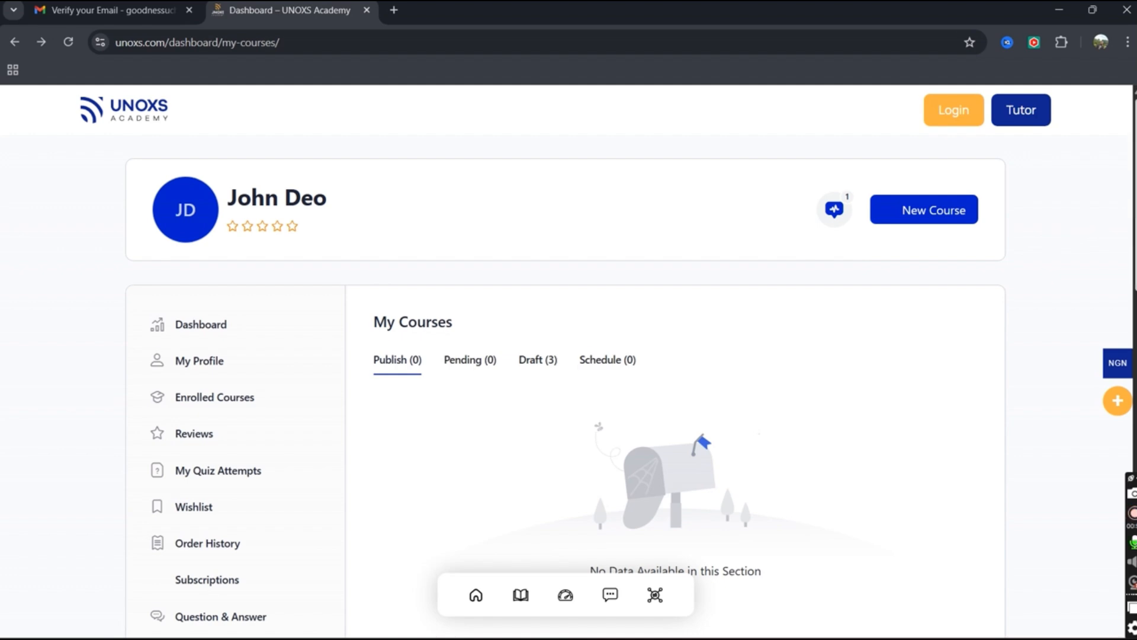
pyautogui.scroll(-5, 569, 367)
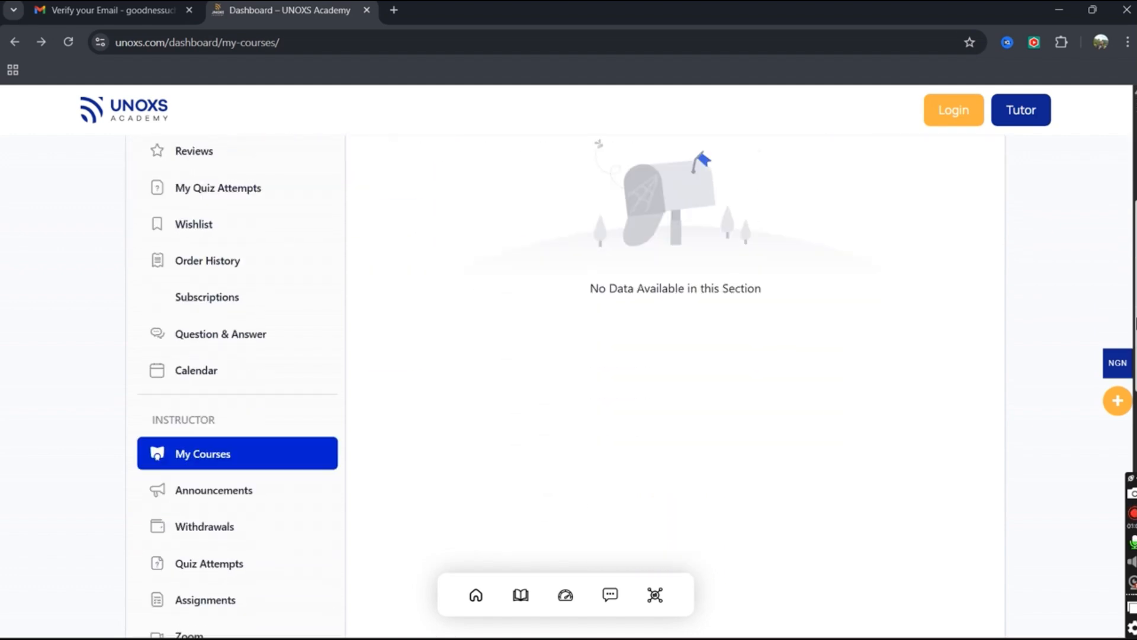
pyautogui.scroll(-3, 1069, 368)
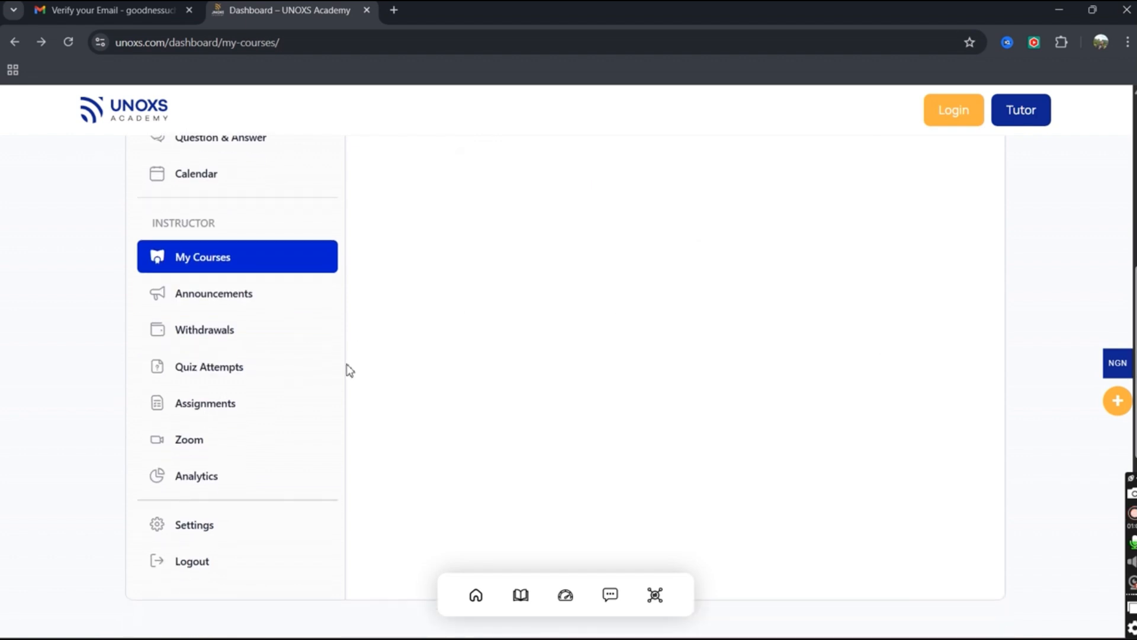
pyautogui.click(202, 530)
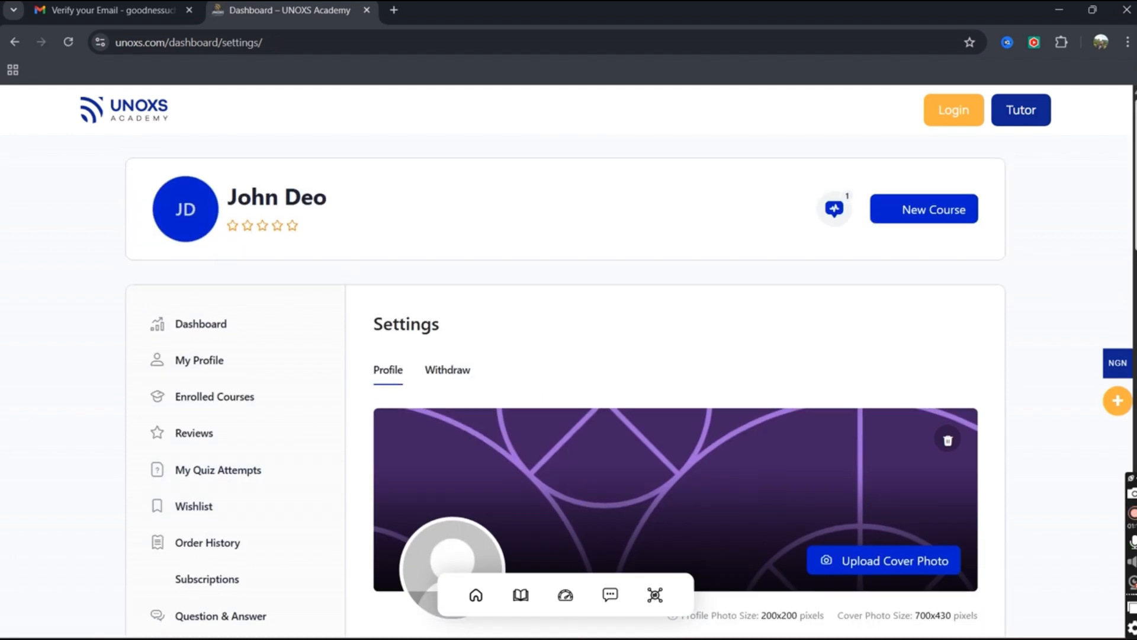
# On the Withdraw tab, select Bank Transfer (min ₦1,000.00) and focus the Account Number field.
pyautogui.scroll(-2, 565, 387)
pyautogui.scroll(-2, 1049, 294)
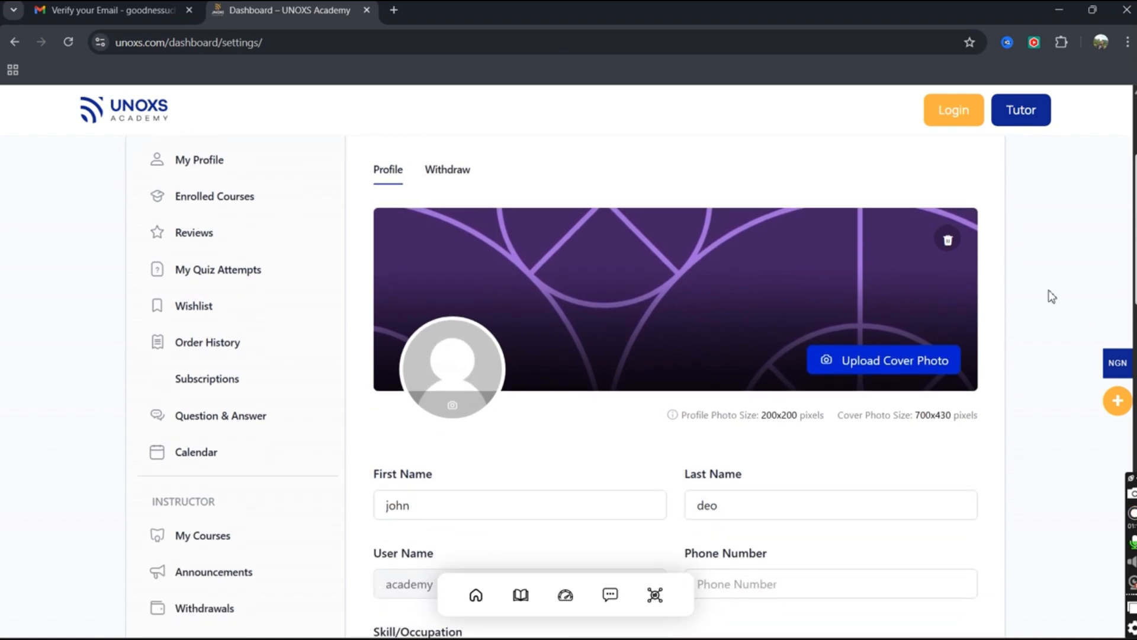
pyautogui.click(436, 174)
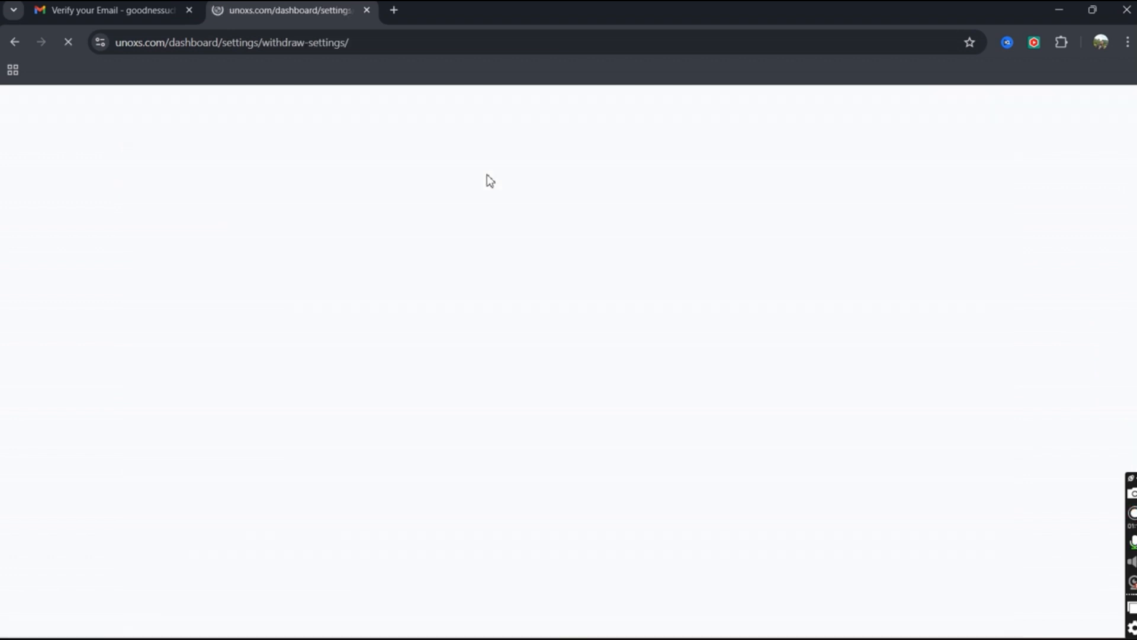
pyautogui.click(416, 486)
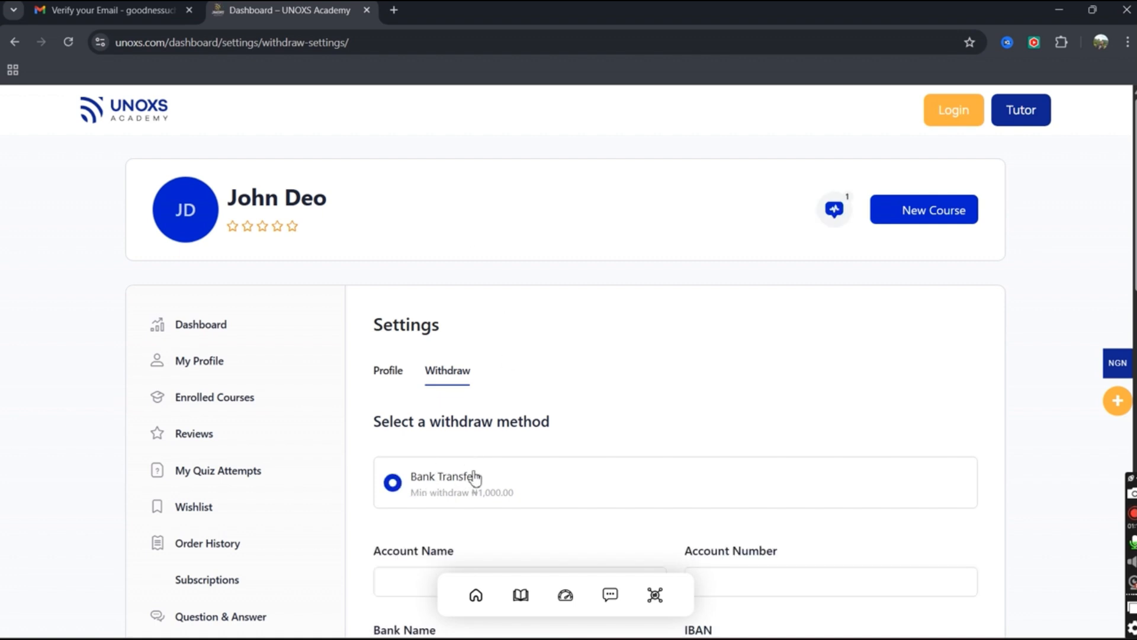
pyautogui.scroll(-10, 448, 396)
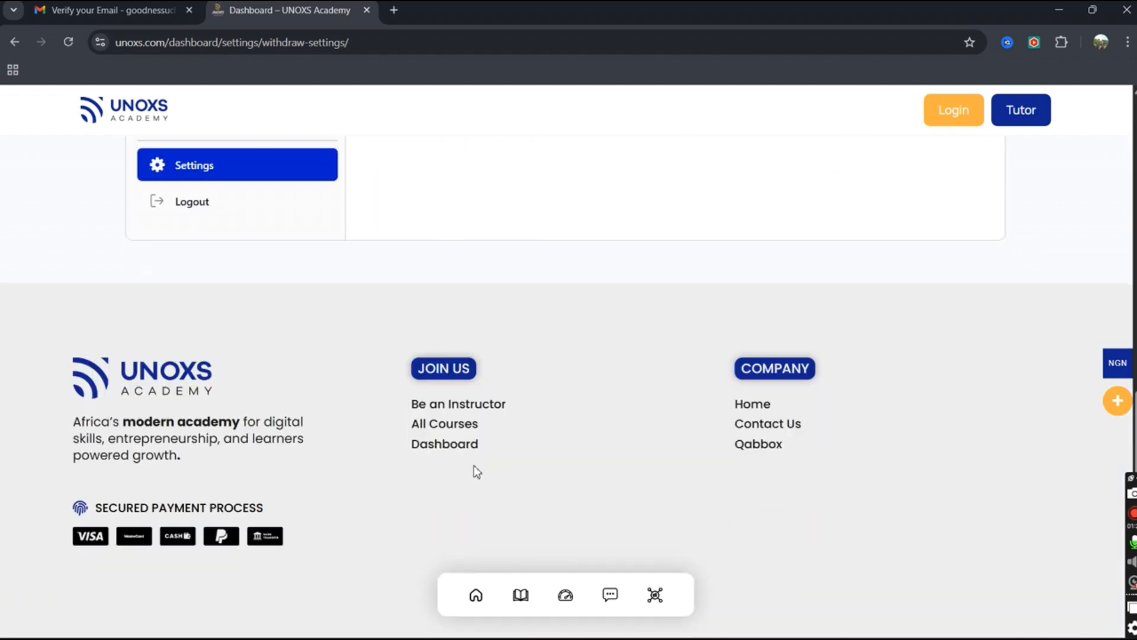
pyautogui.scroll(6, 478, 354)
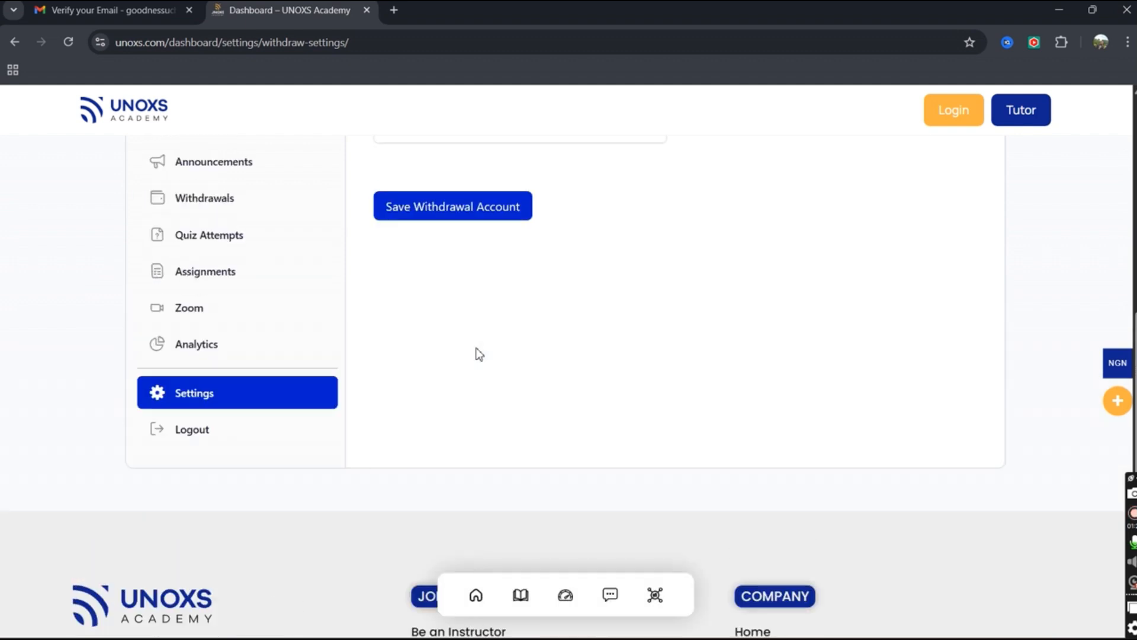
pyautogui.scroll(3, 483, 332)
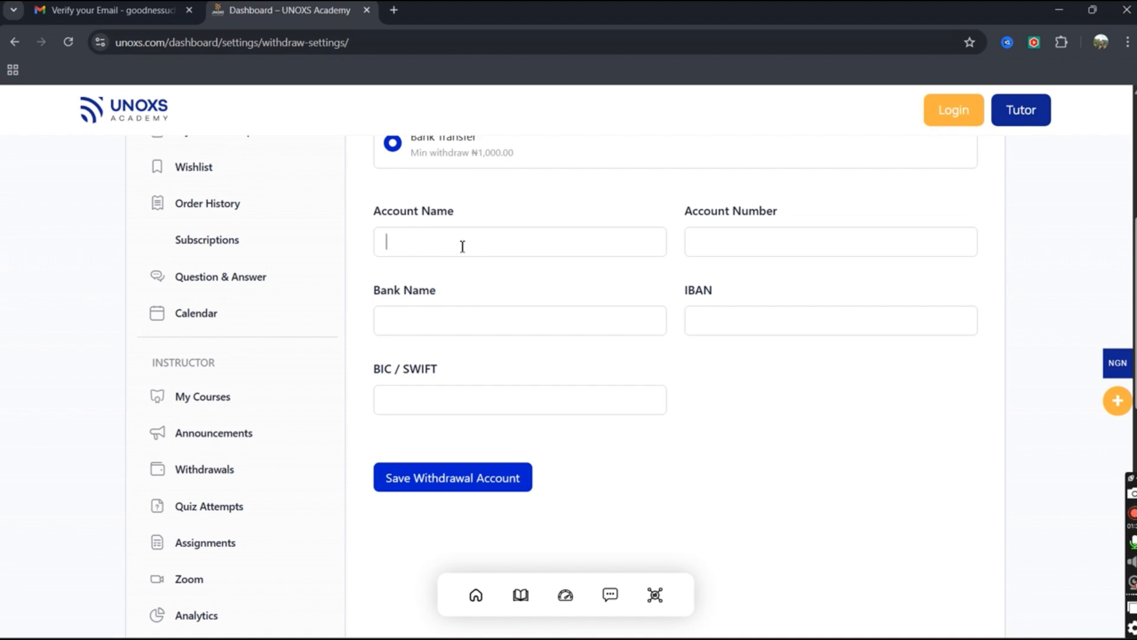
pyautogui.click(703, 244)
pyautogui.scroll(3, 416, 284)
pyautogui.scroll(4, 416, 285)
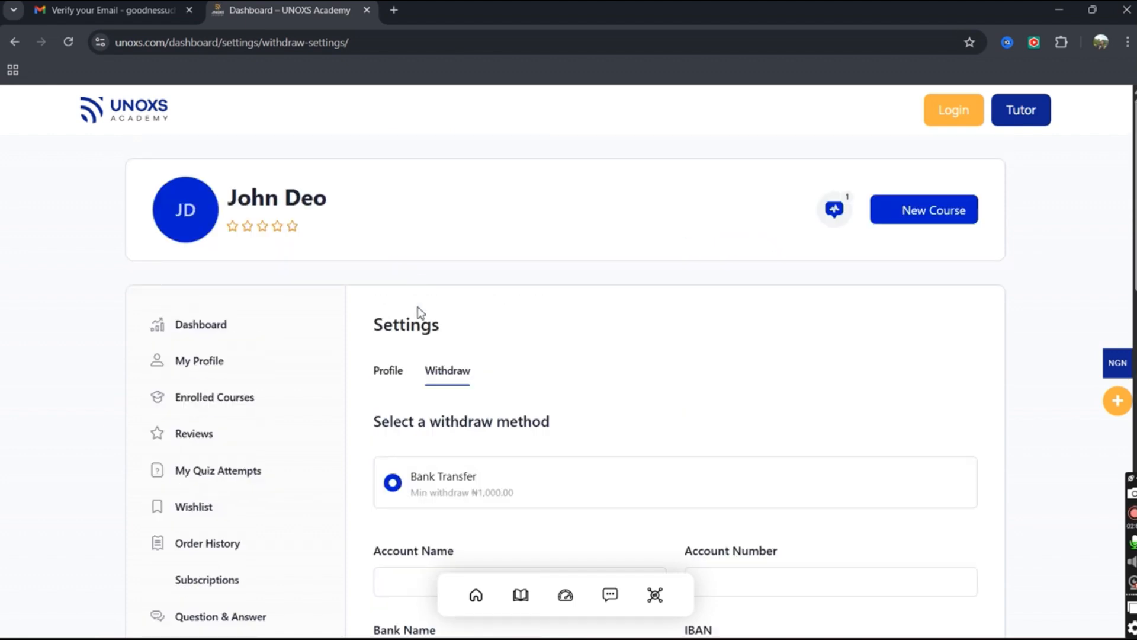
# Return to the Profile tab and upload ux.jpg as the cover photo.
pyautogui.click(389, 373)
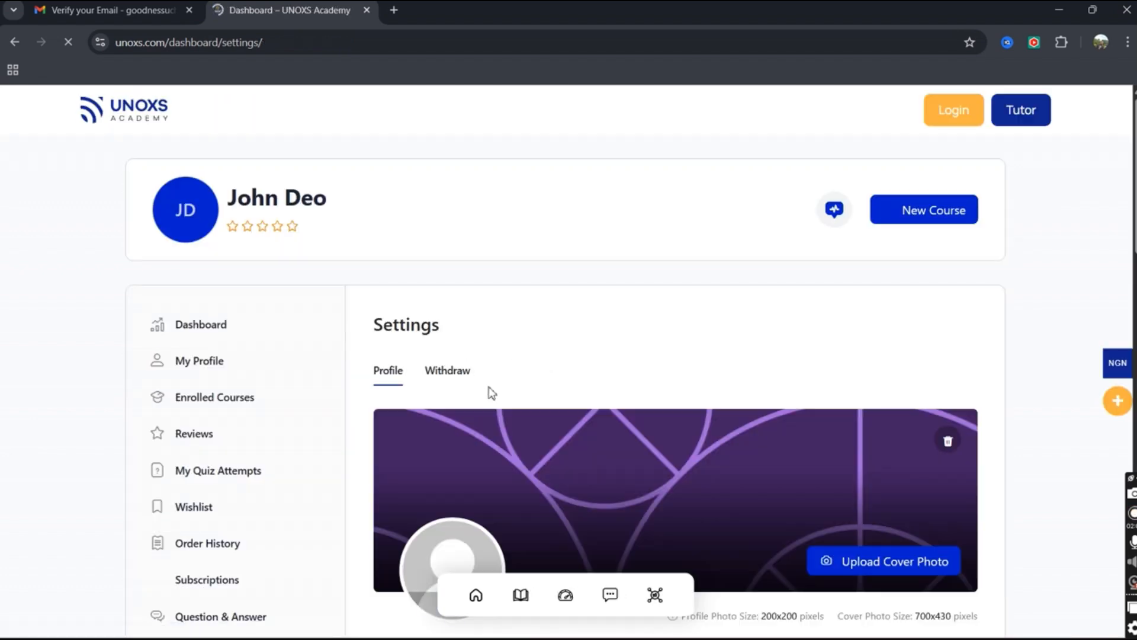
pyautogui.scroll(-4, 526, 489)
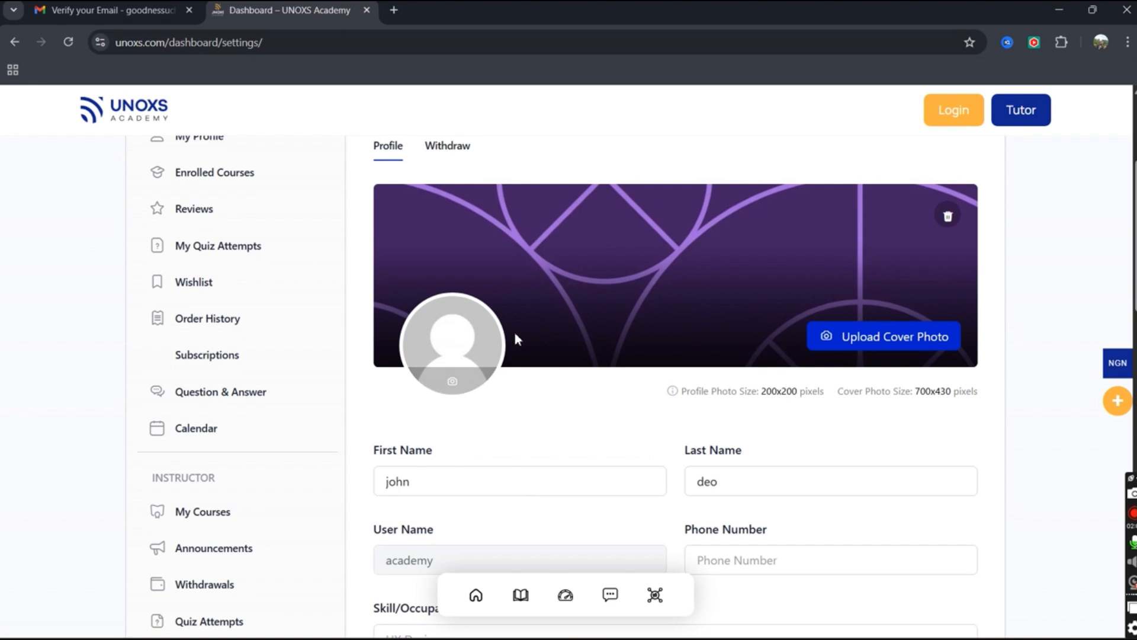
pyautogui.click(857, 343)
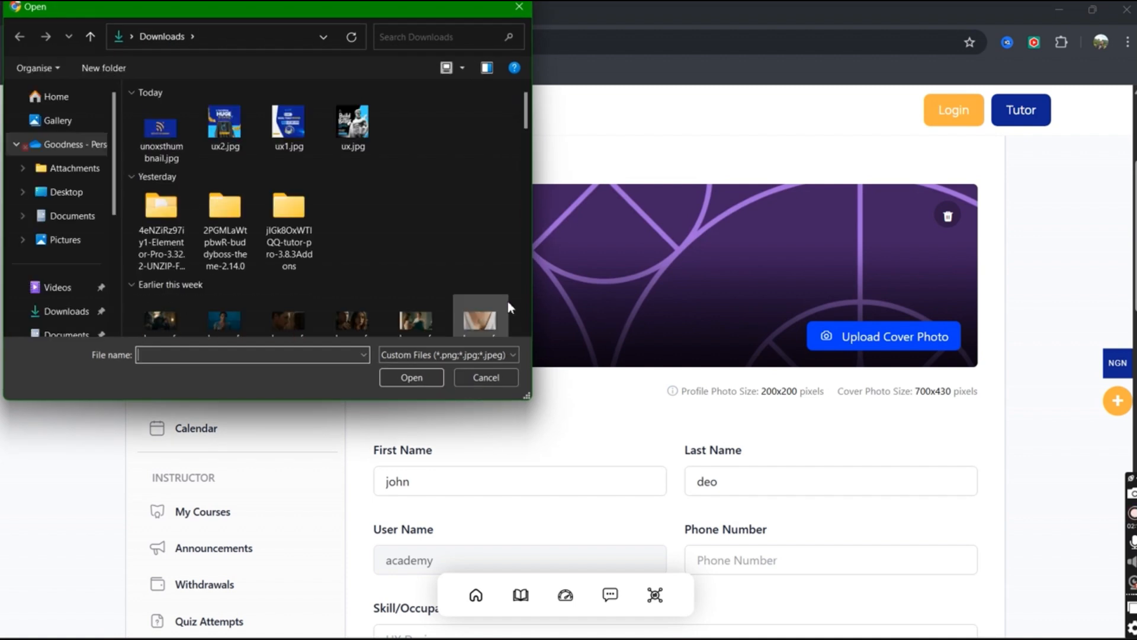
pyautogui.click(362, 134)
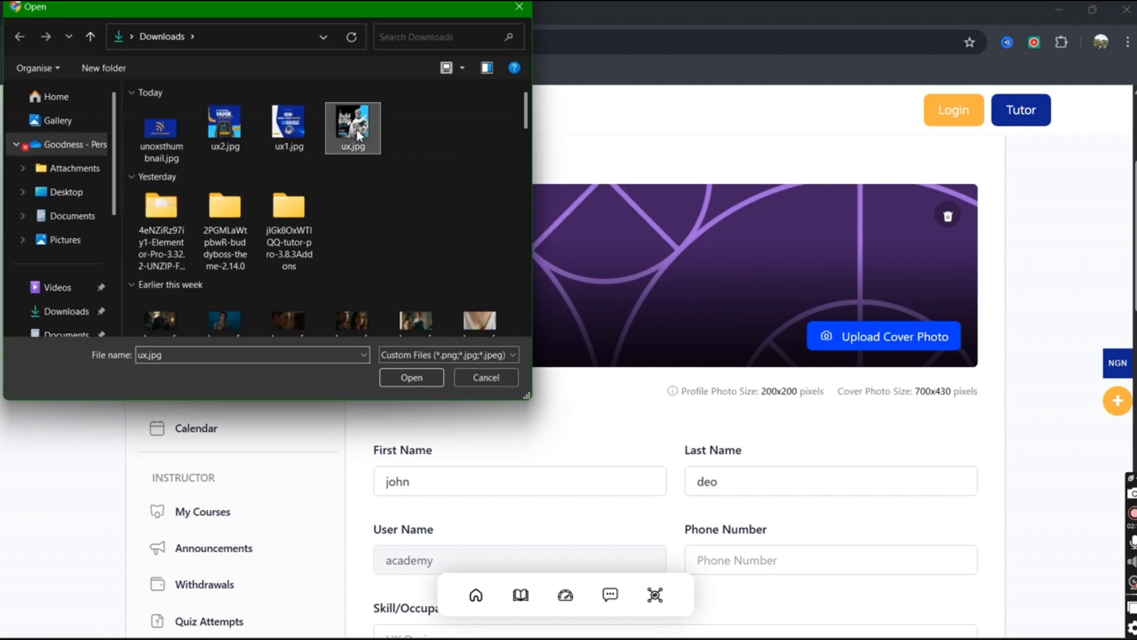
pyautogui.click(402, 375)
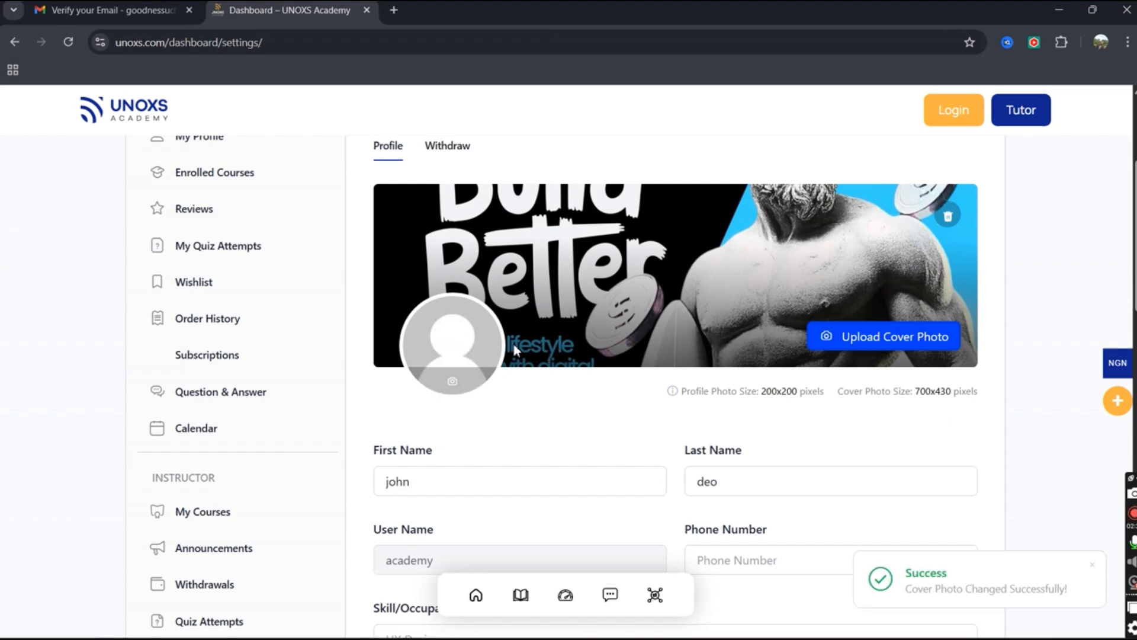
# Upload ux2.jpg as the profile picture from the avatar camera icon.
pyautogui.click(460, 388)
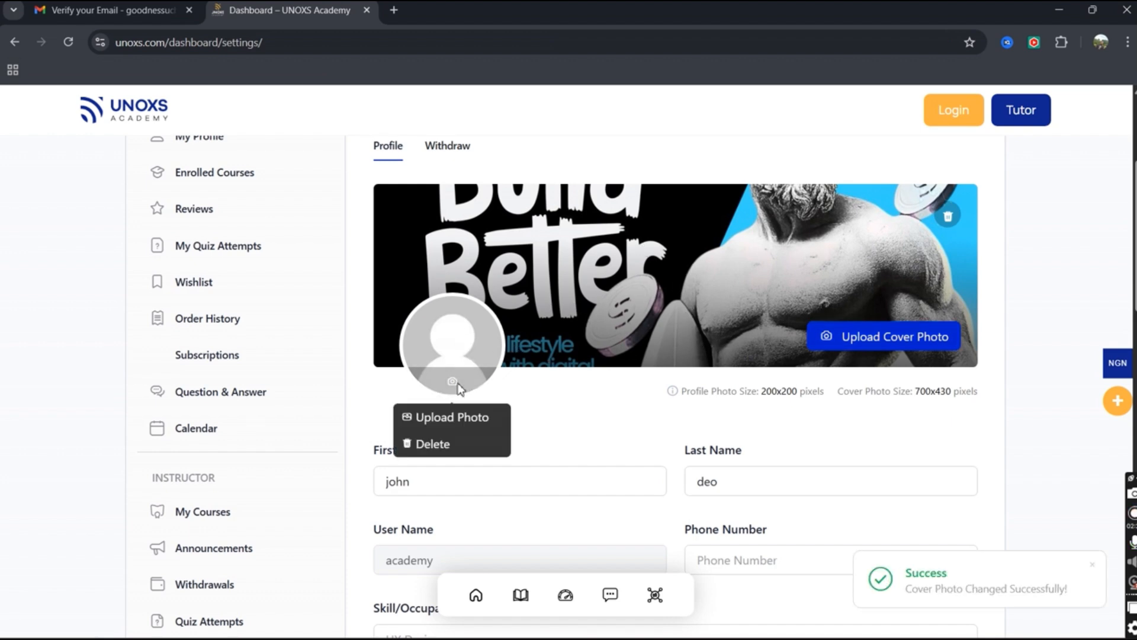
pyautogui.click(456, 417)
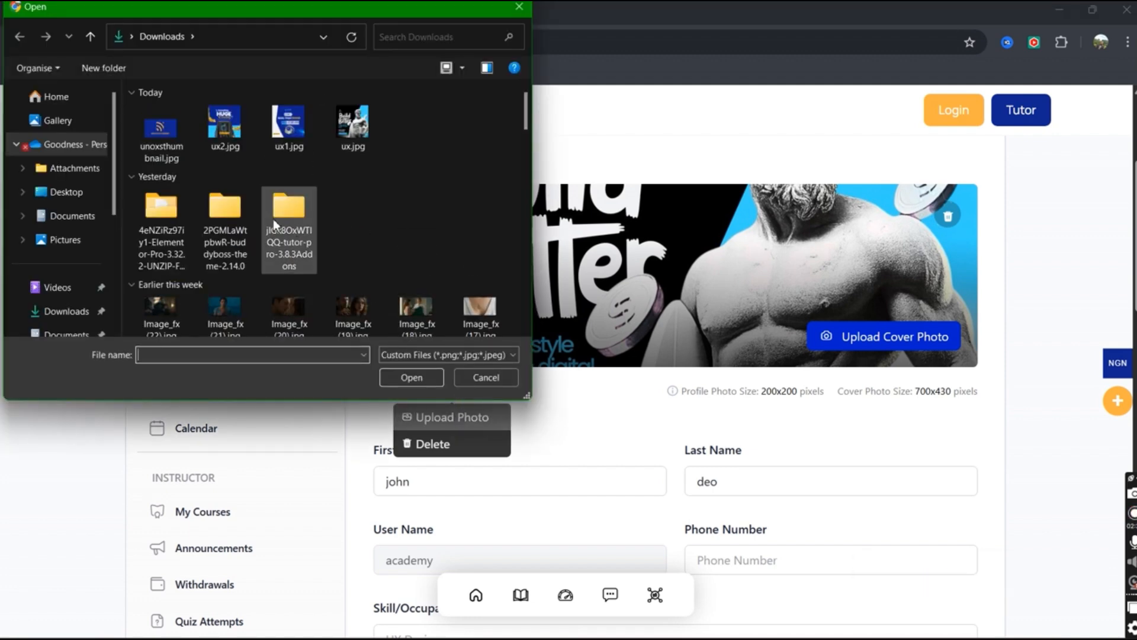
pyautogui.click(223, 139)
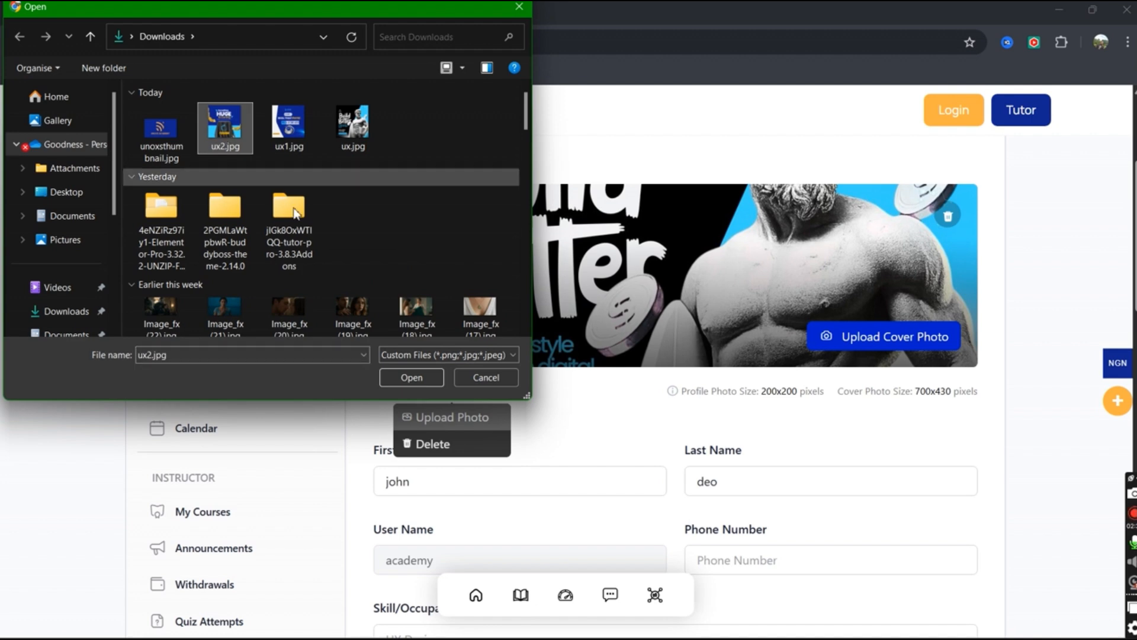
pyautogui.click(403, 379)
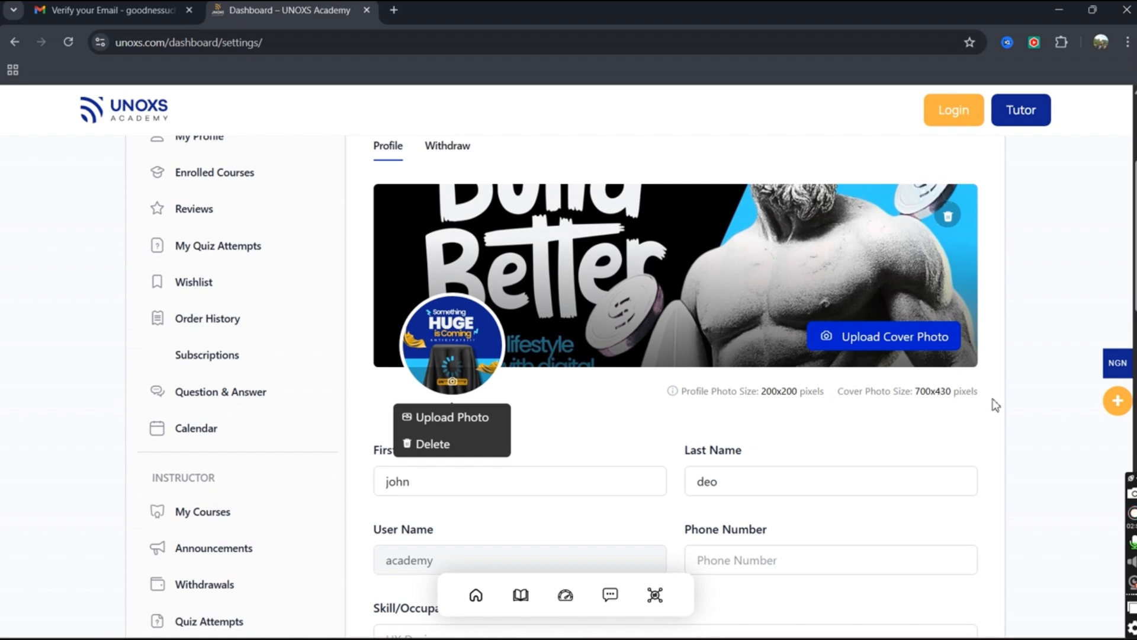
# Enter a phone number in the Phone Number field.
pyautogui.click(627, 417)
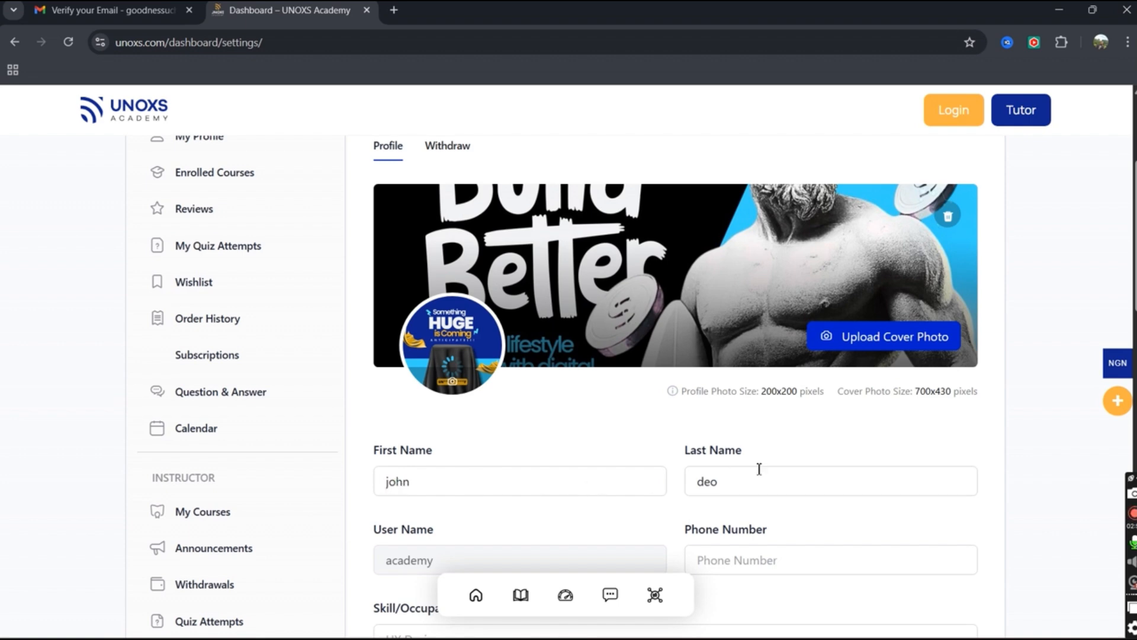
pyautogui.click(723, 558)
pyautogui.write('2345')
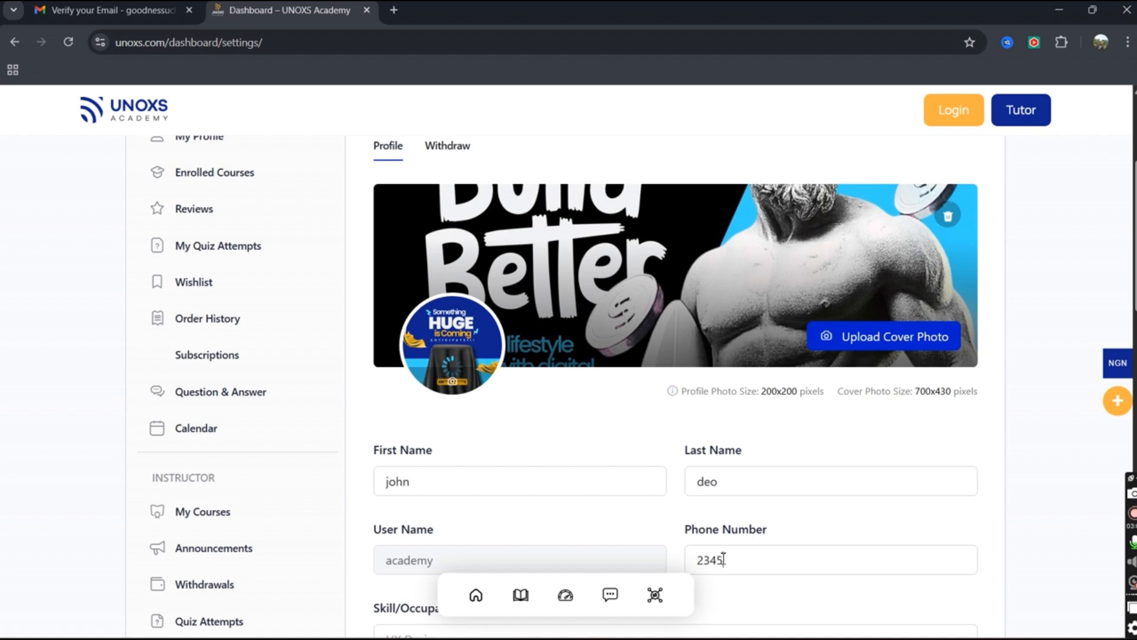
pyautogui.write('5788')
pyautogui.scroll(-5, 1120, 317)
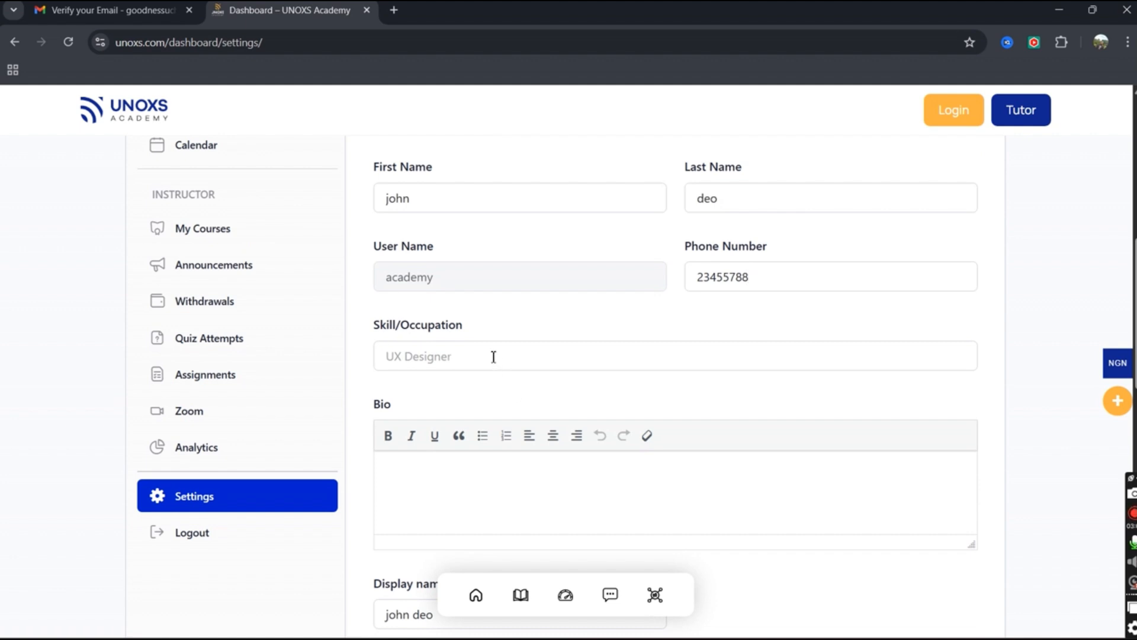
# Set the skill/occupation to 'Web designer', fixing the typo.
pyautogui.click(432, 359)
pyautogui.write('Web')
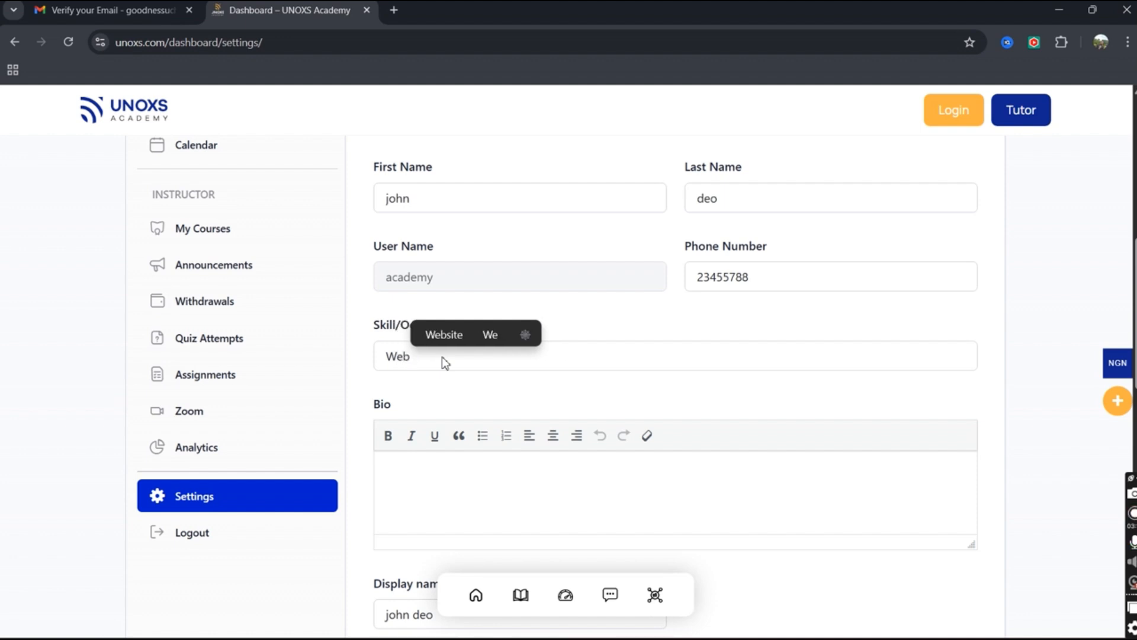
pyautogui.write(' d')
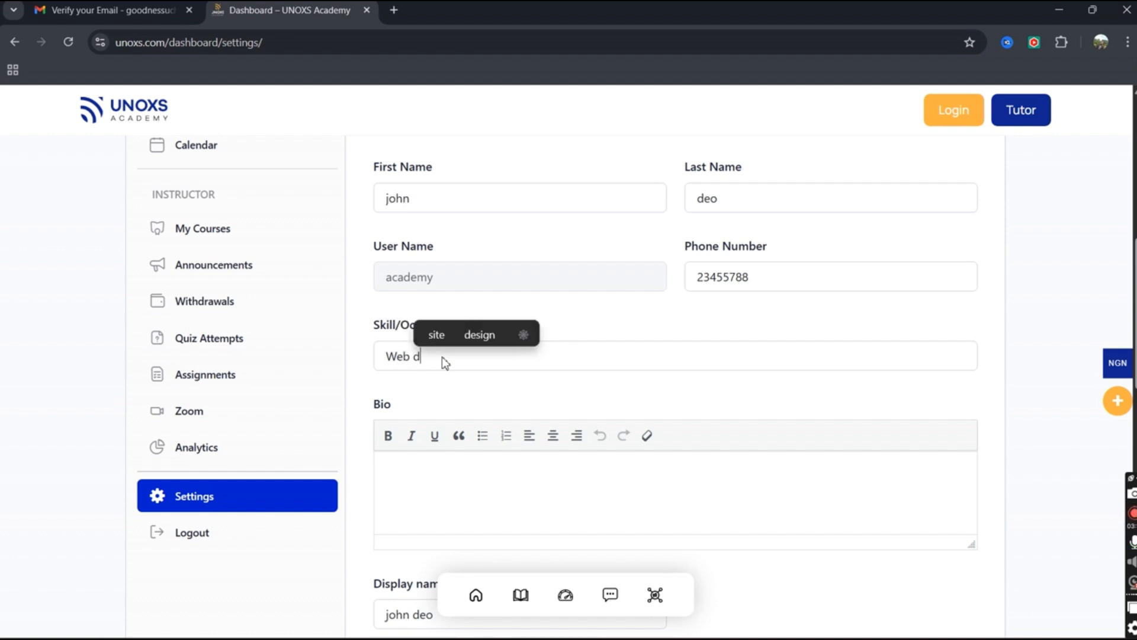
pyautogui.write('esi')
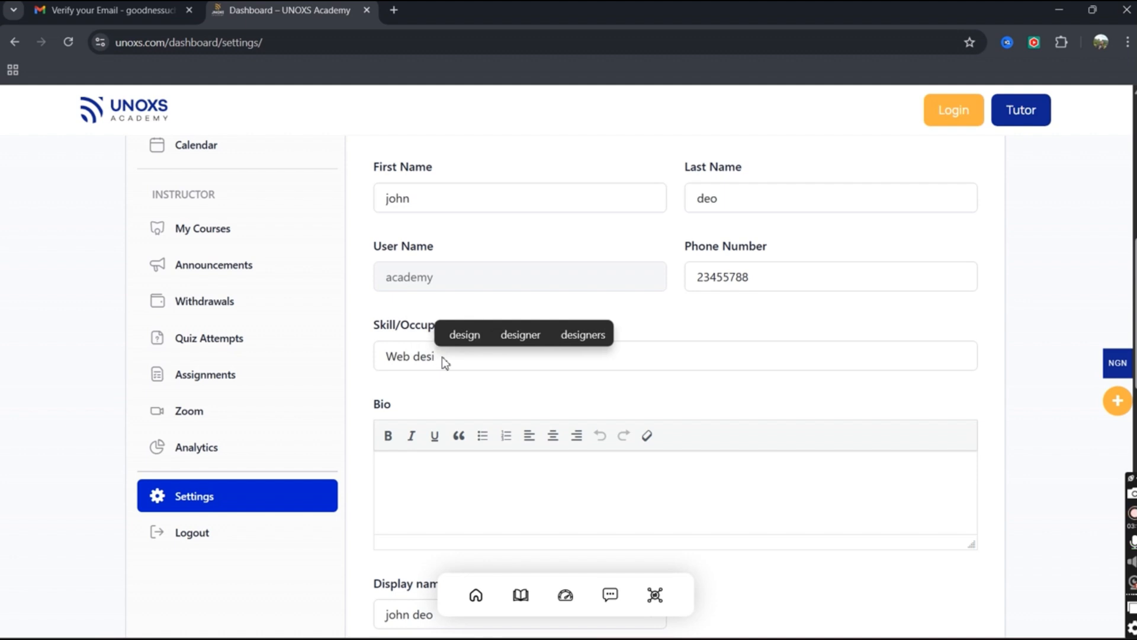
pyautogui.write('gnet')
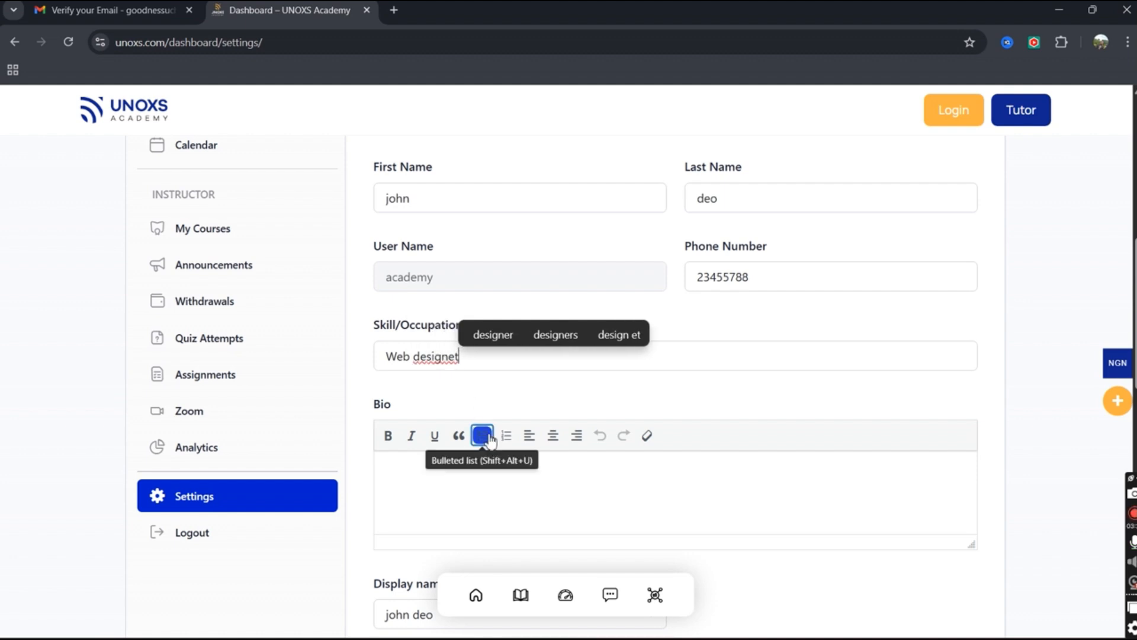
pyautogui.press('BackSpace')
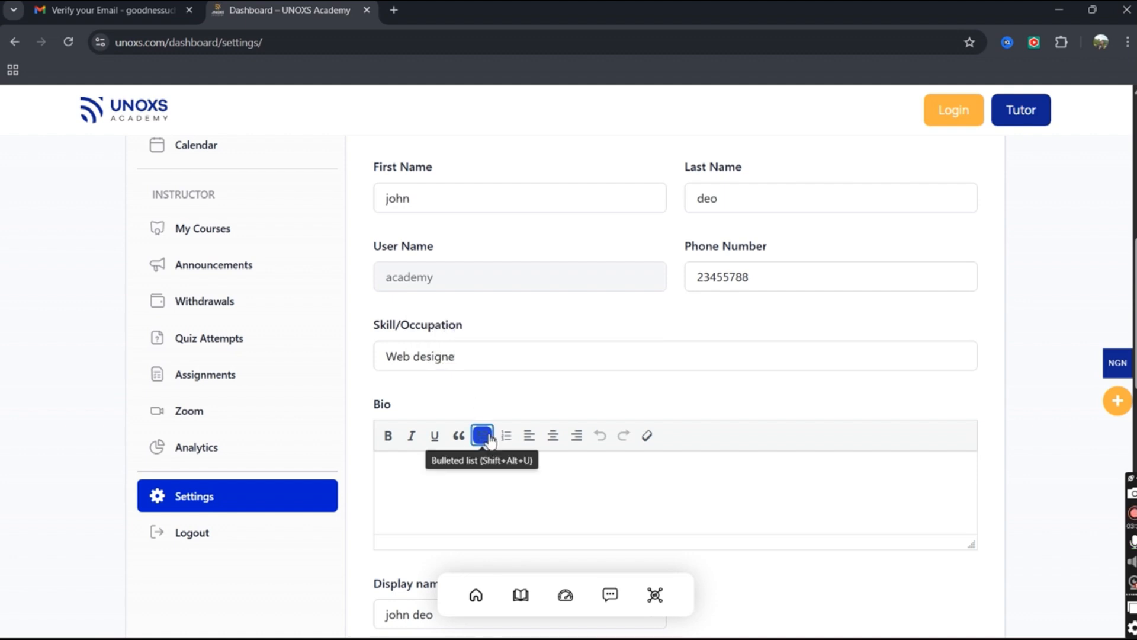
pyautogui.write('r')
# Set 'Display name publicly as' to the first-name-only option.
pyautogui.click(458, 495)
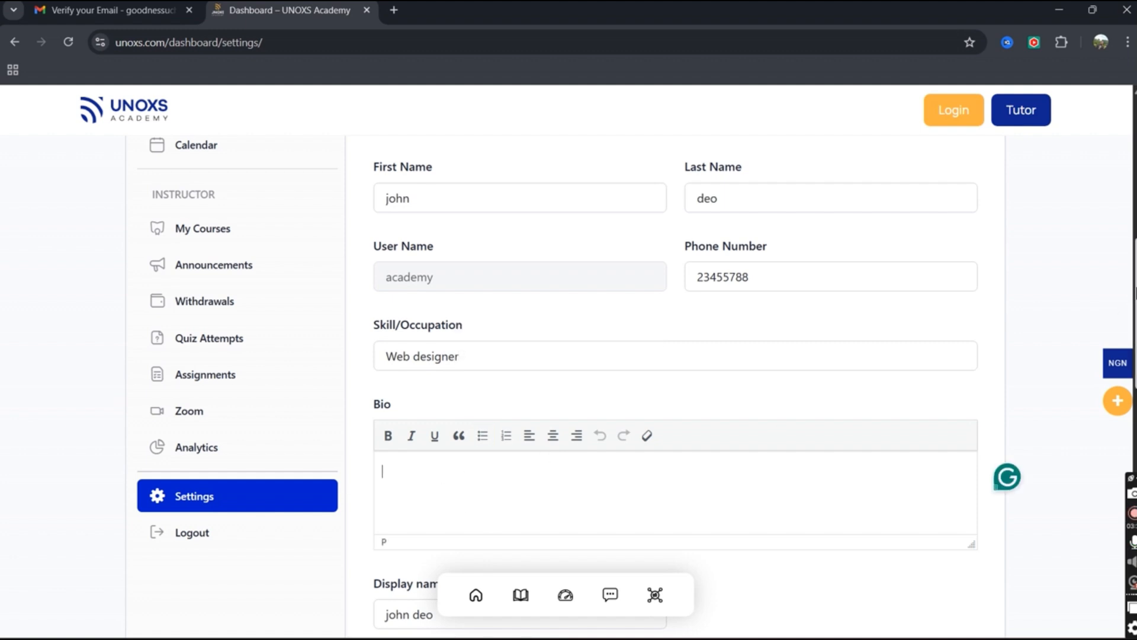
pyautogui.scroll(-3, 637, 382)
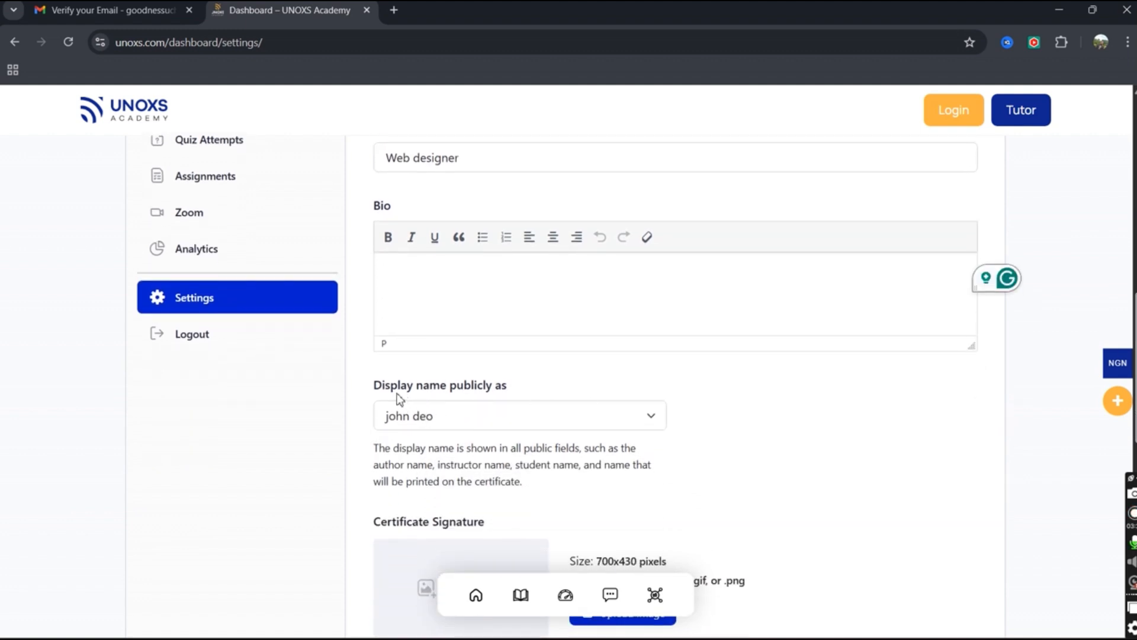
pyautogui.click(524, 428)
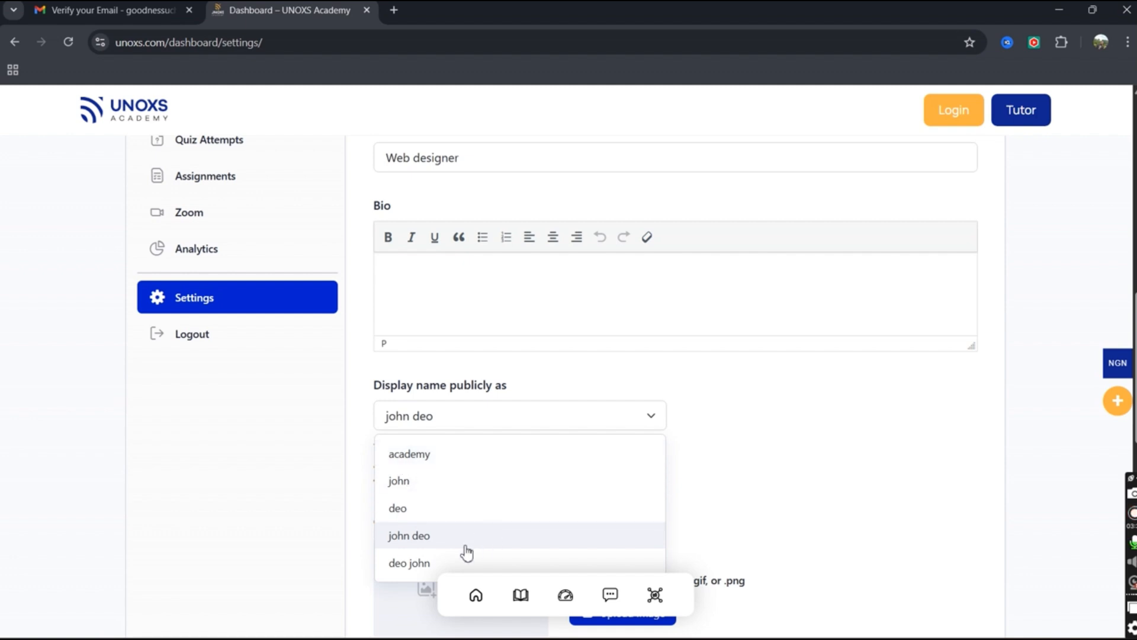
pyautogui.click(419, 484)
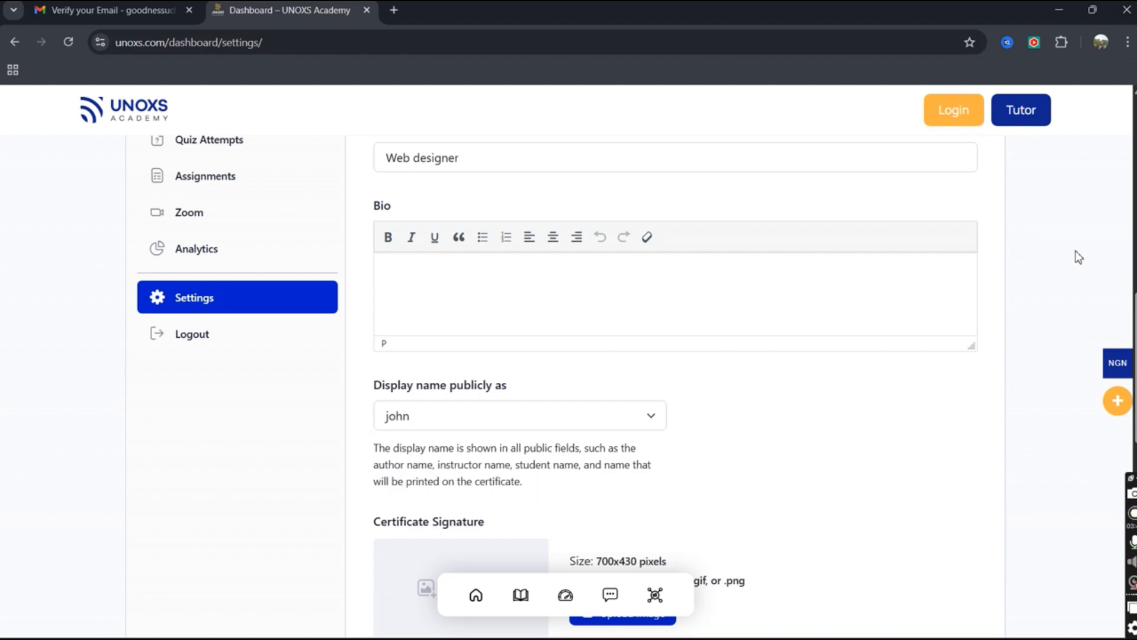
pyautogui.scroll(-5, 1128, 305)
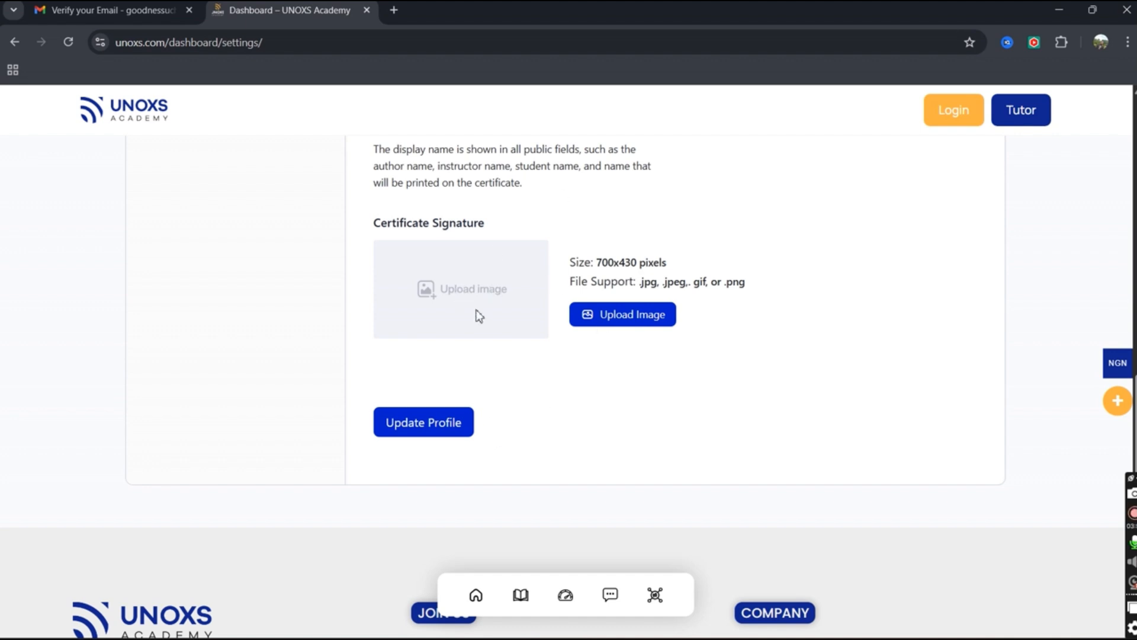
# After the save rejects the phone number, replace it with a valid one and save the profile.
pyautogui.click(431, 437)
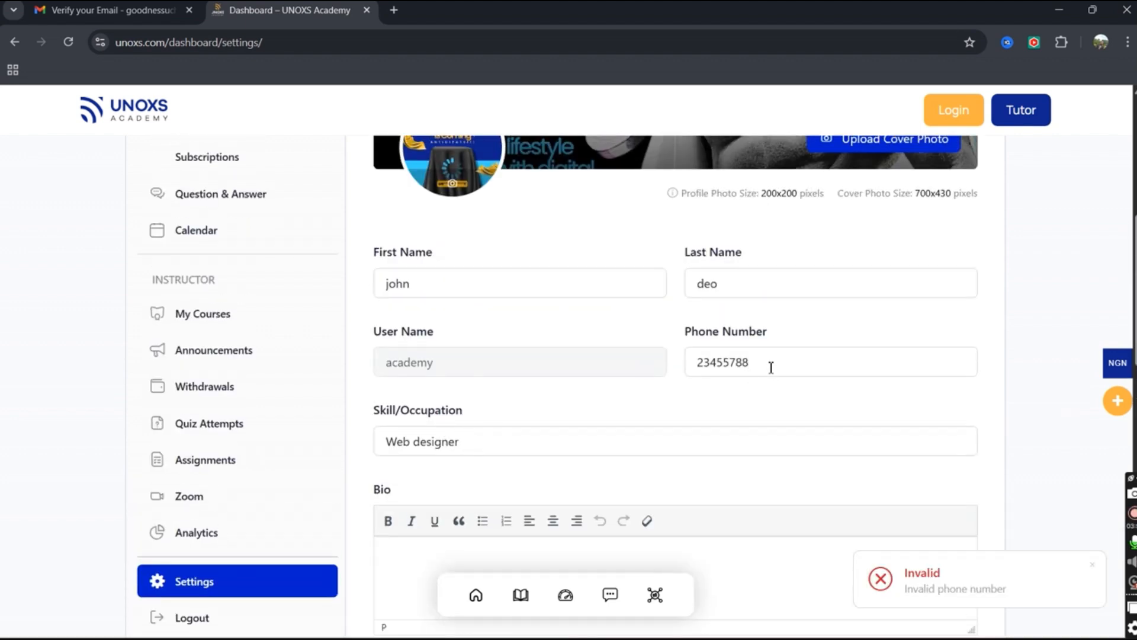
pyautogui.moveTo(771, 368); pyautogui.dragTo(663, 367)
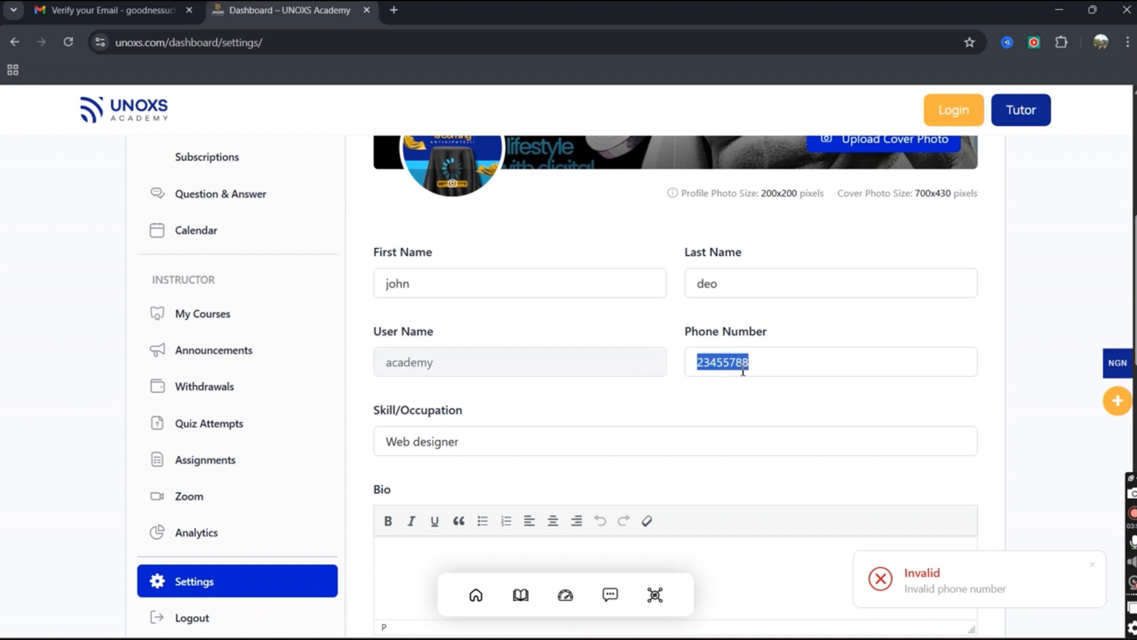
pyautogui.press('BackSpace')
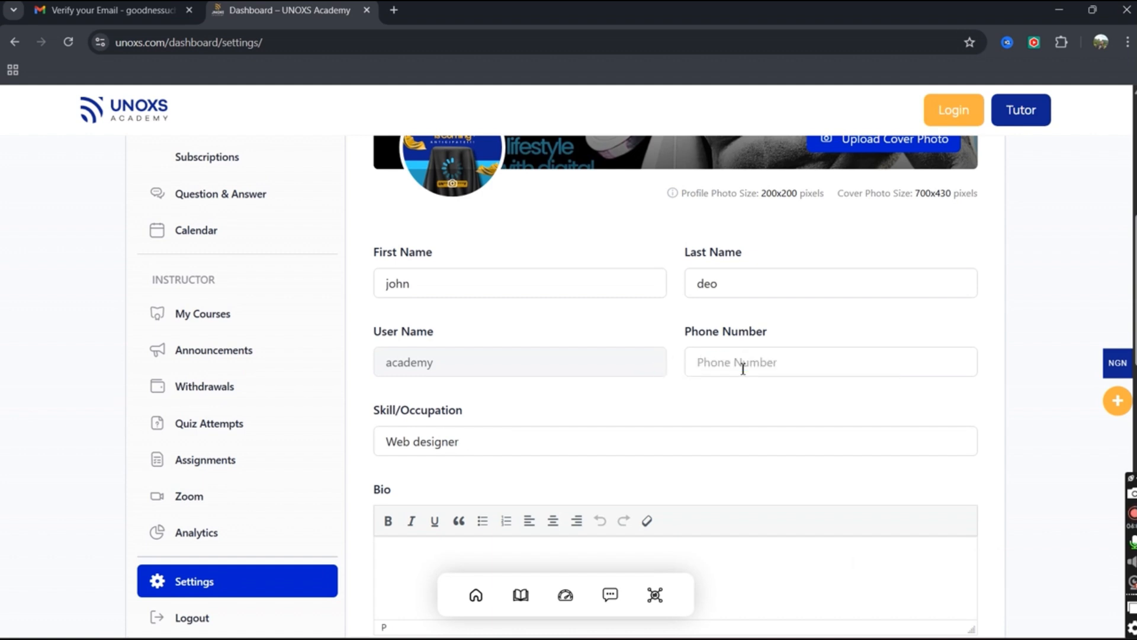
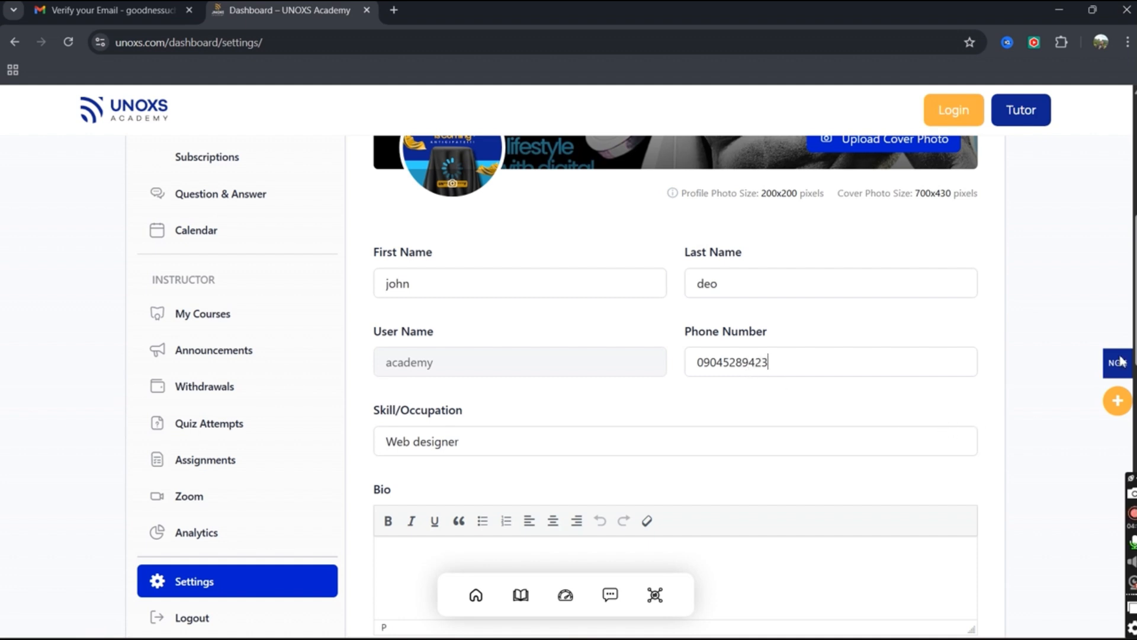
pyautogui.scroll(-8, 675, 355)
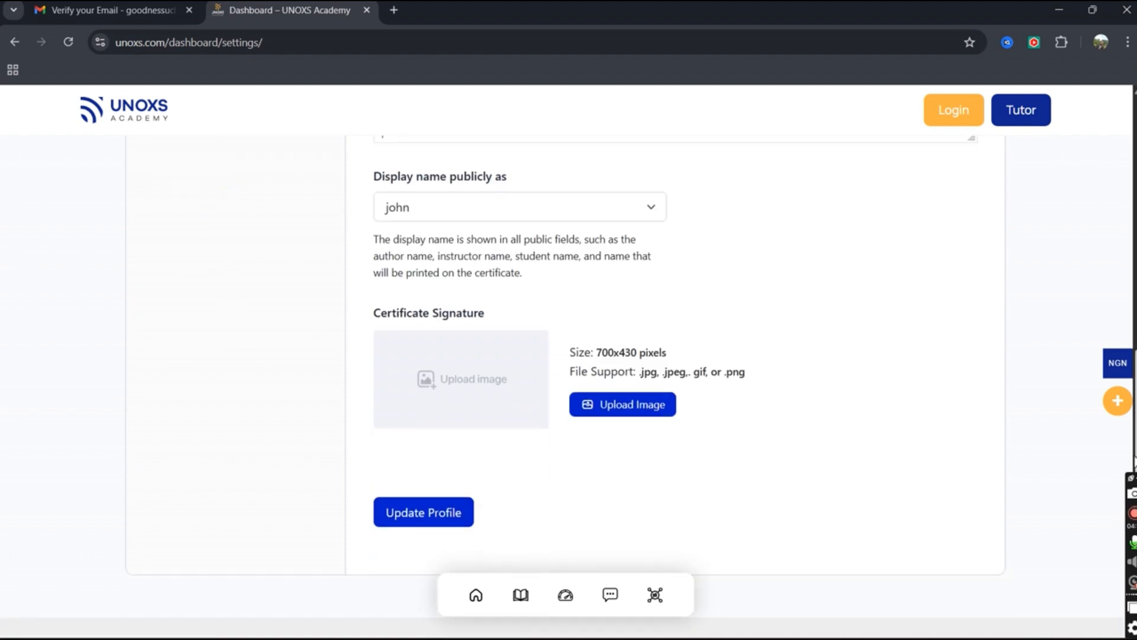
pyautogui.click(438, 526)
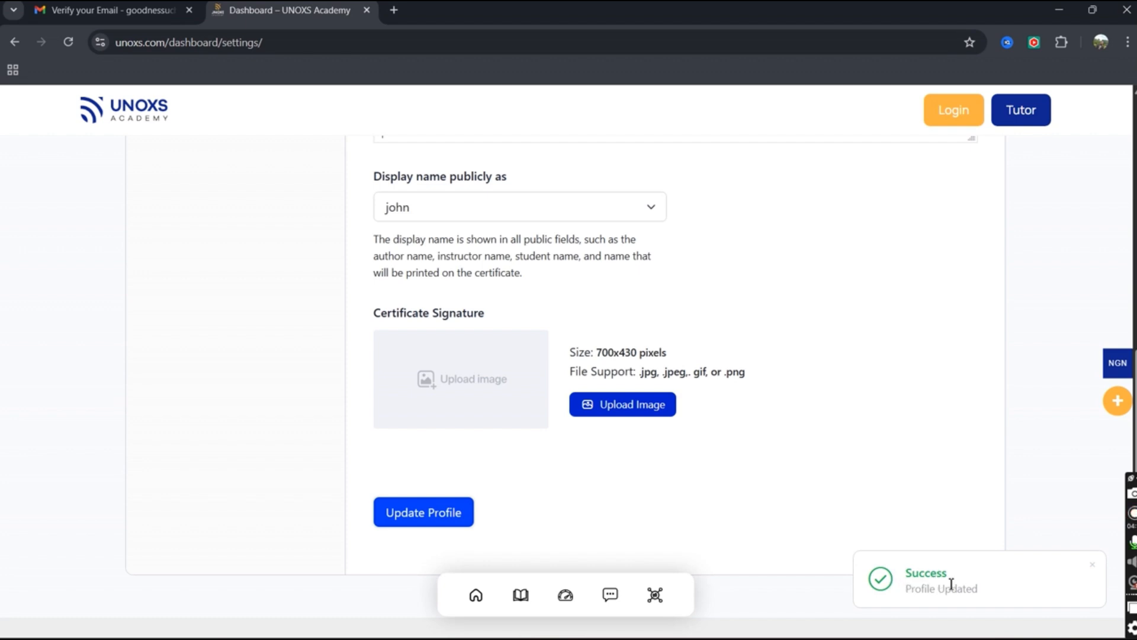
pyautogui.click(1092, 566)
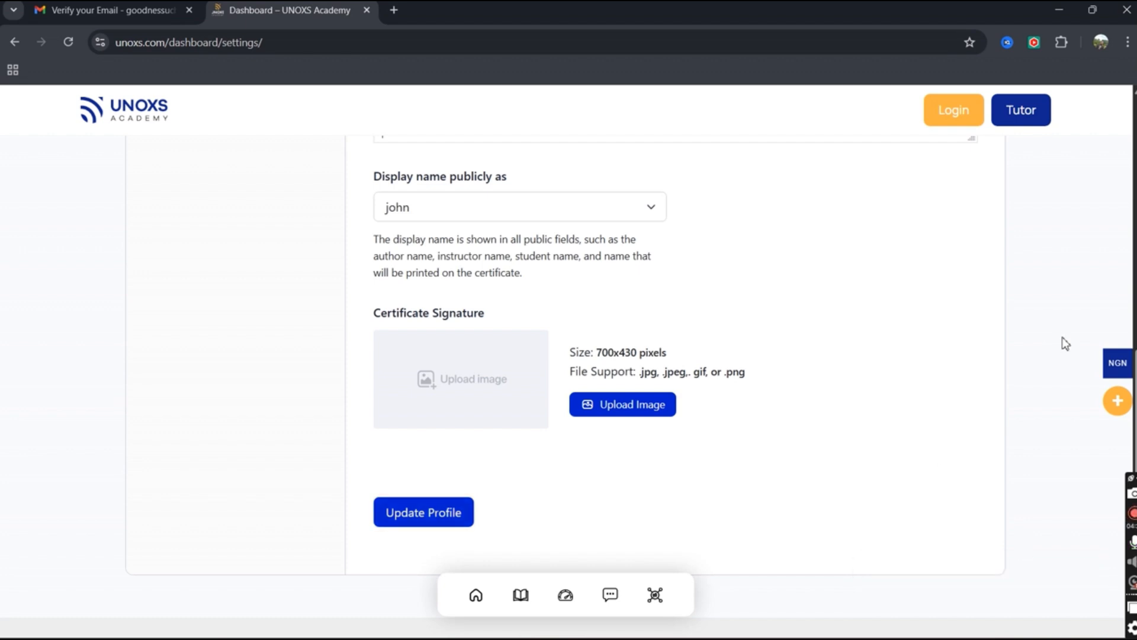
pyautogui.scroll(10, 1112, 231)
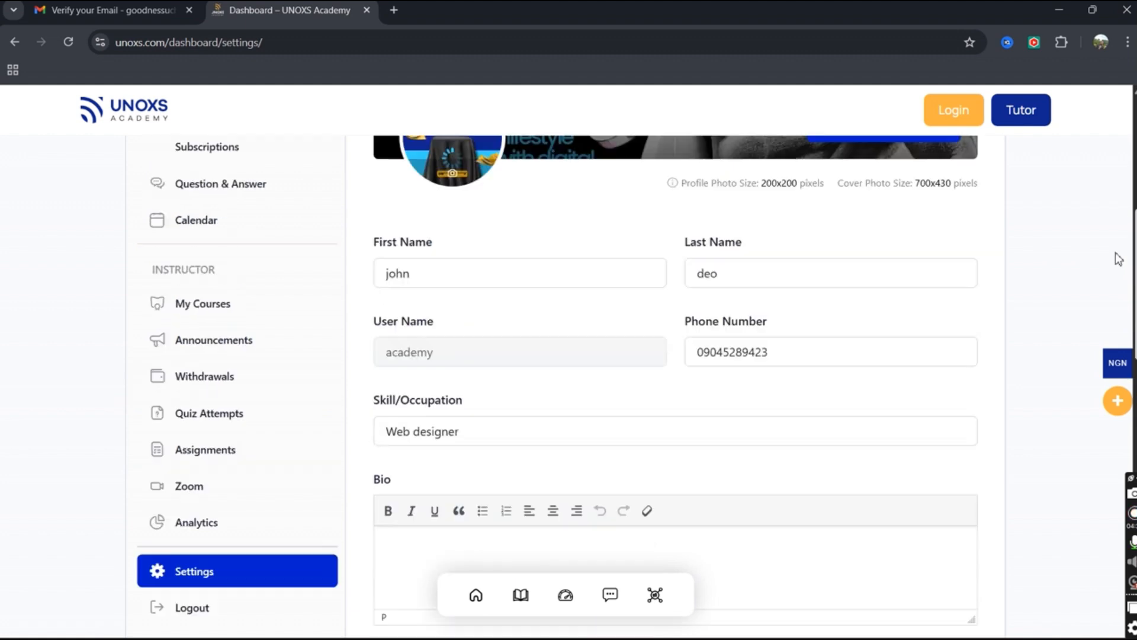
# Create a New Course from the profile header and show the Notebook with course notes.
pyautogui.scroll(3, 1112, 231)
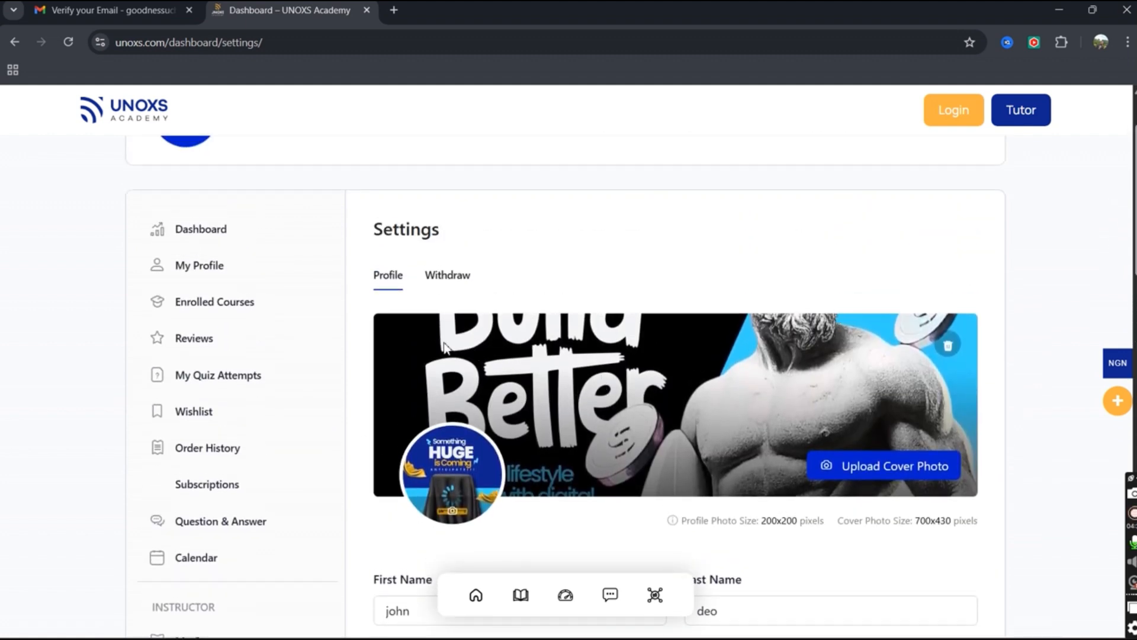
pyautogui.scroll(2, 557, 274)
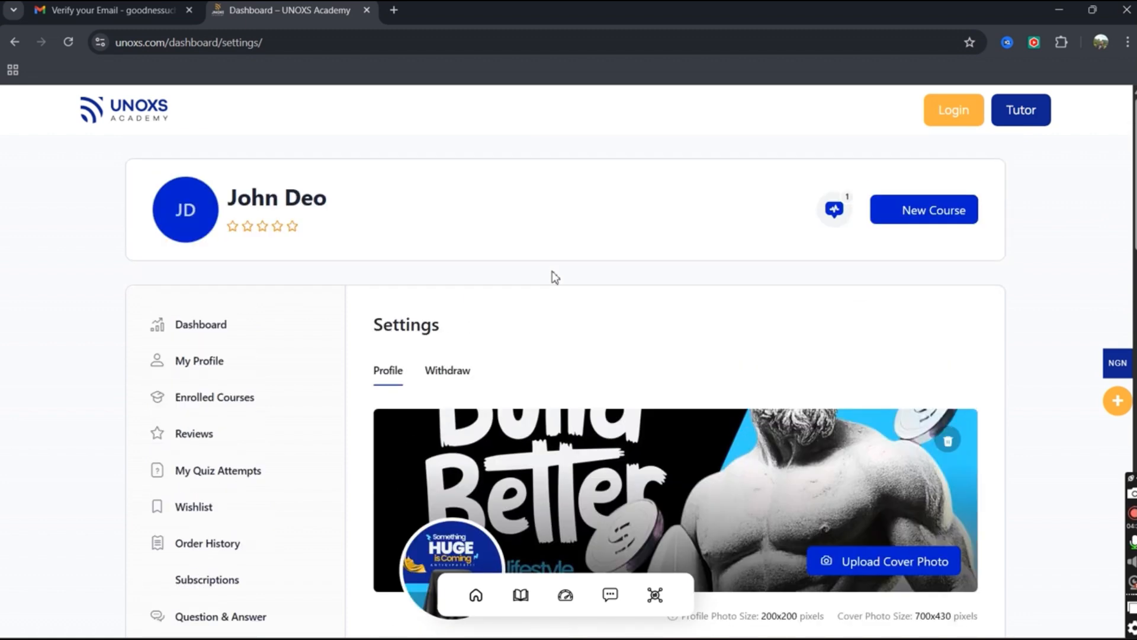
pyautogui.click(902, 214)
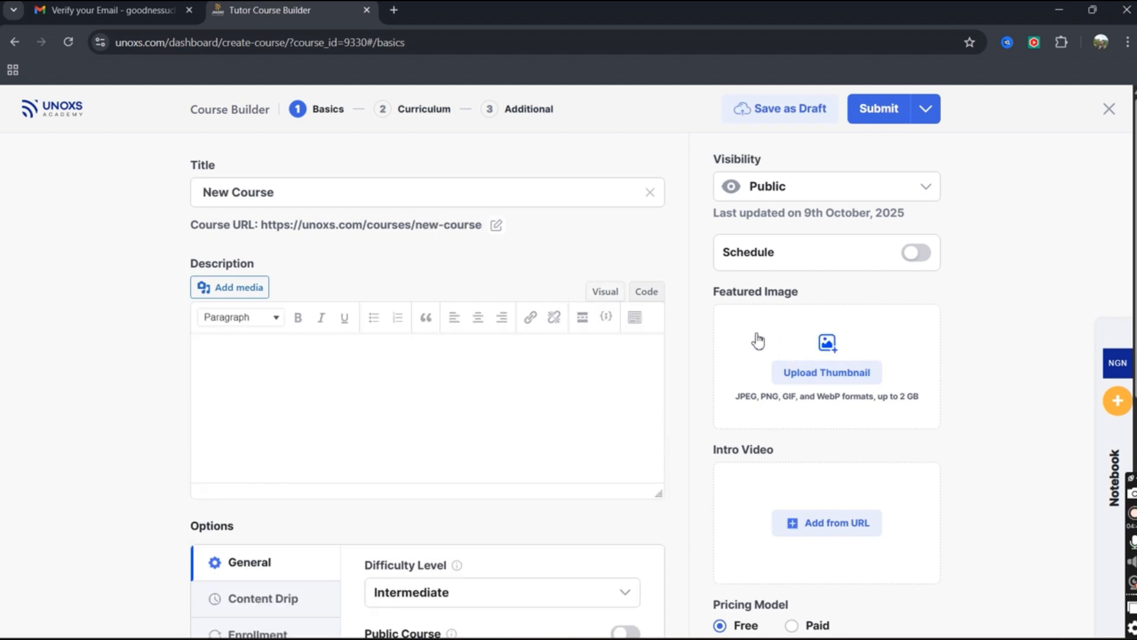
pyautogui.click(1114, 464)
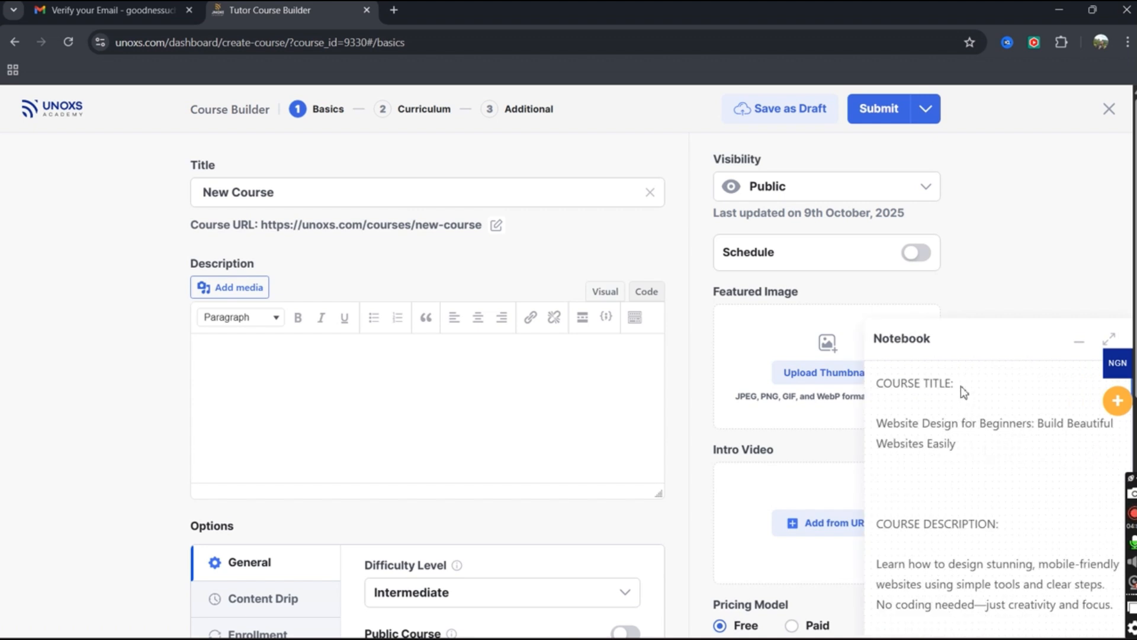
pyautogui.scroll(-8, 984, 455)
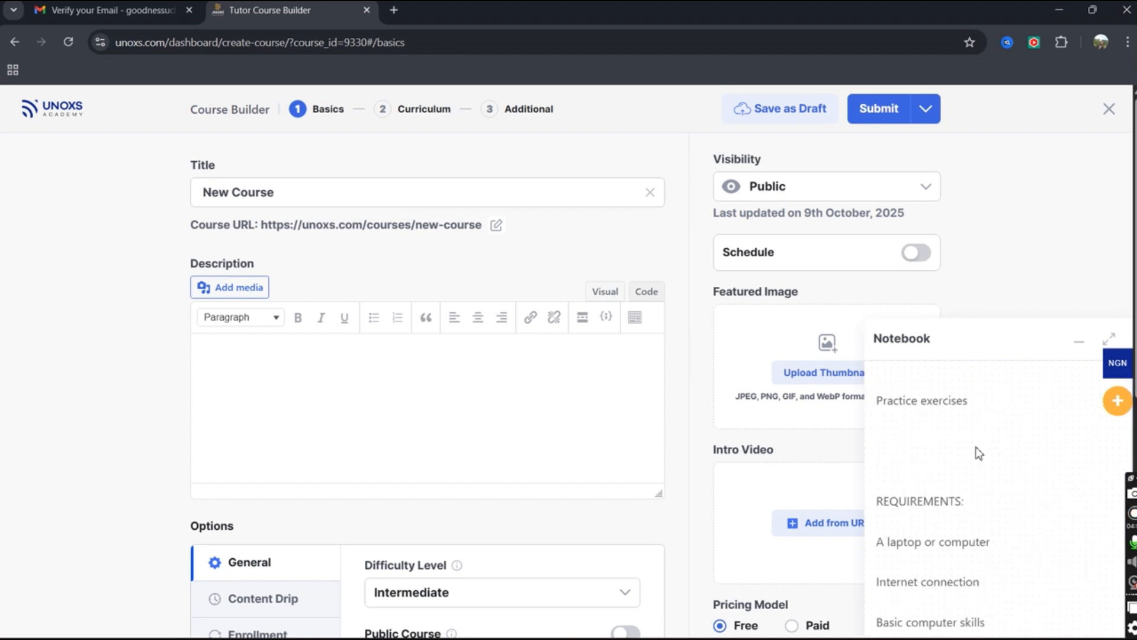
pyautogui.scroll(10, 961, 475)
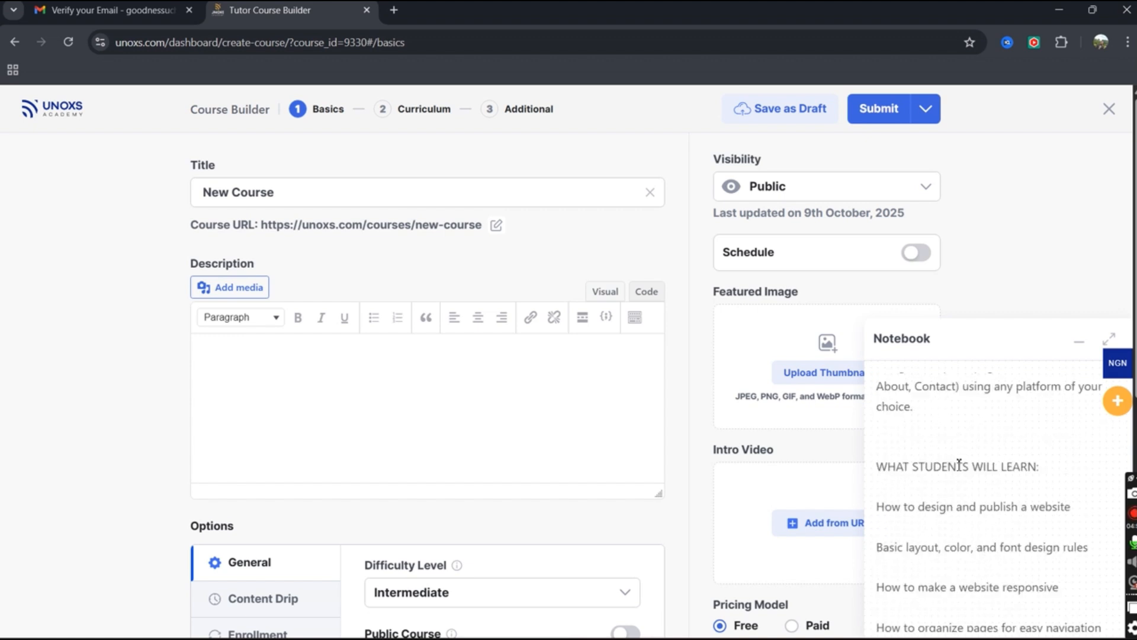
pyautogui.scroll(10, 960, 466)
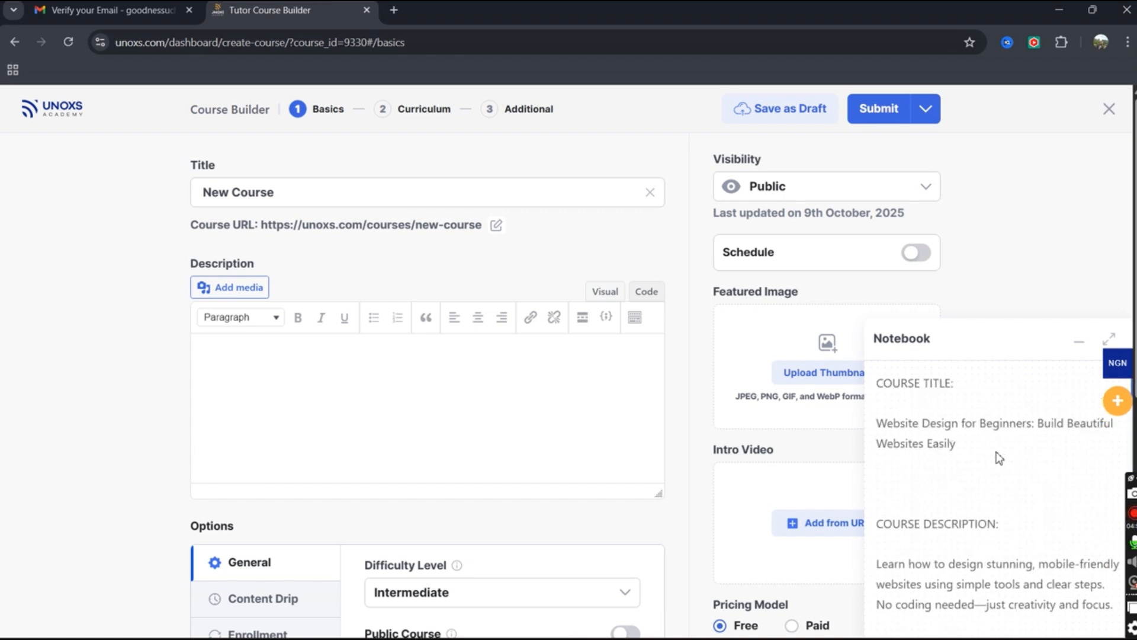
pyautogui.scroll(-10, 999, 457)
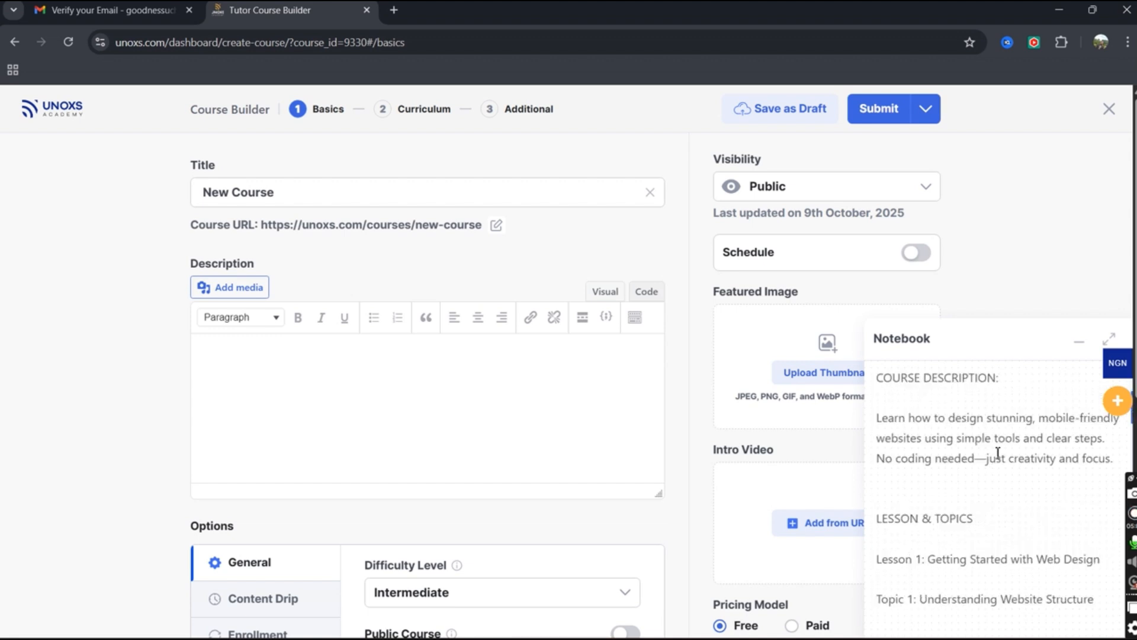
pyautogui.scroll(-15, 999, 457)
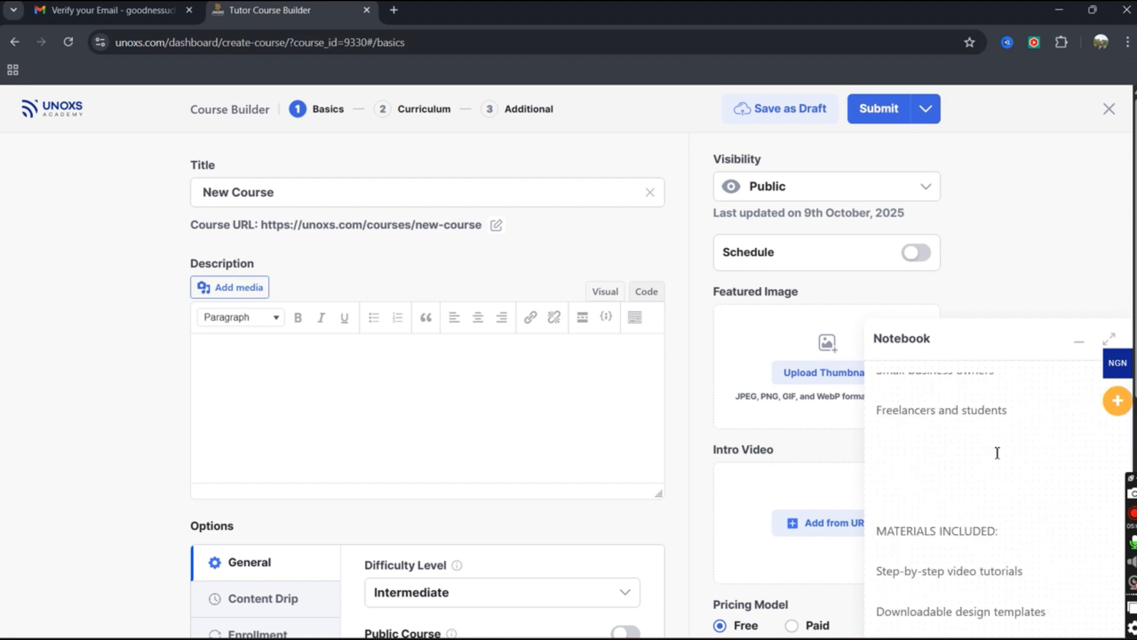
pyautogui.scroll(1, 982, 448)
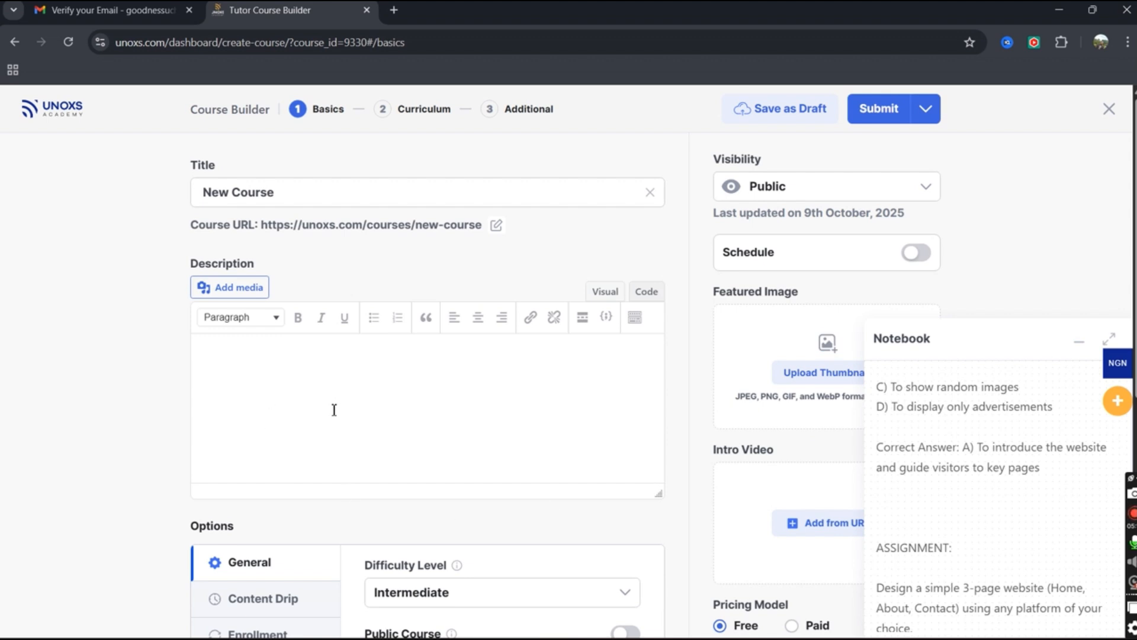
pyautogui.moveTo(281, 196); pyautogui.dragTo(202, 193)
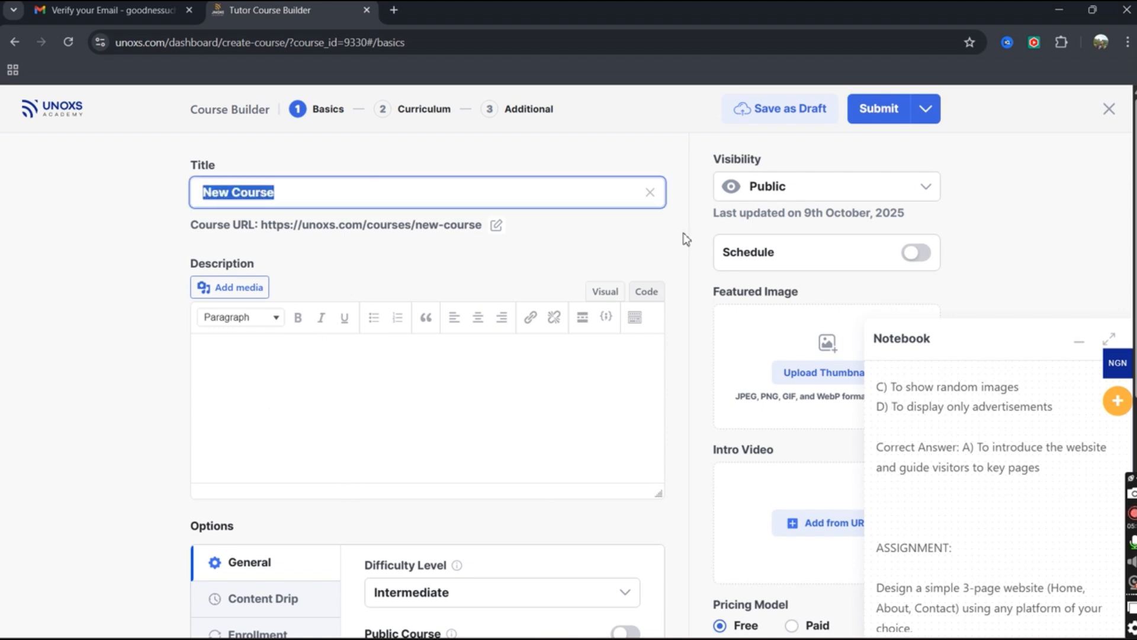
# Move 'Website Design for Beginners: Build Beautiful Websites Easily' from the notes into the Title field.
pyautogui.scroll(1, 960, 423)
pyautogui.scroll(5, 961, 422)
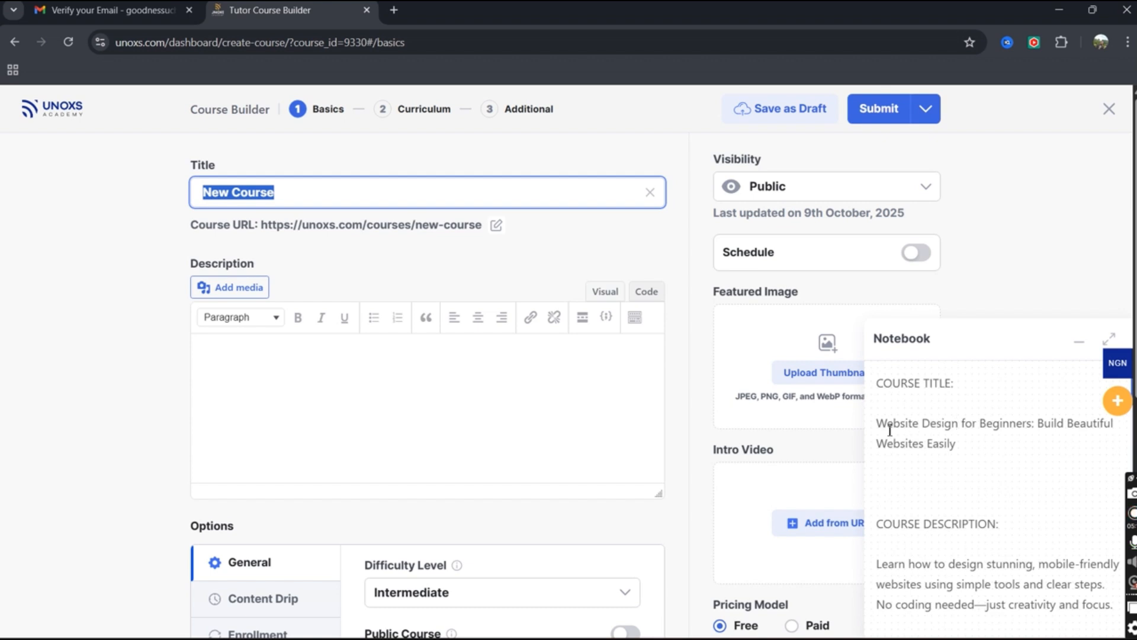
pyautogui.moveTo(878, 423); pyautogui.dragTo(950, 446)
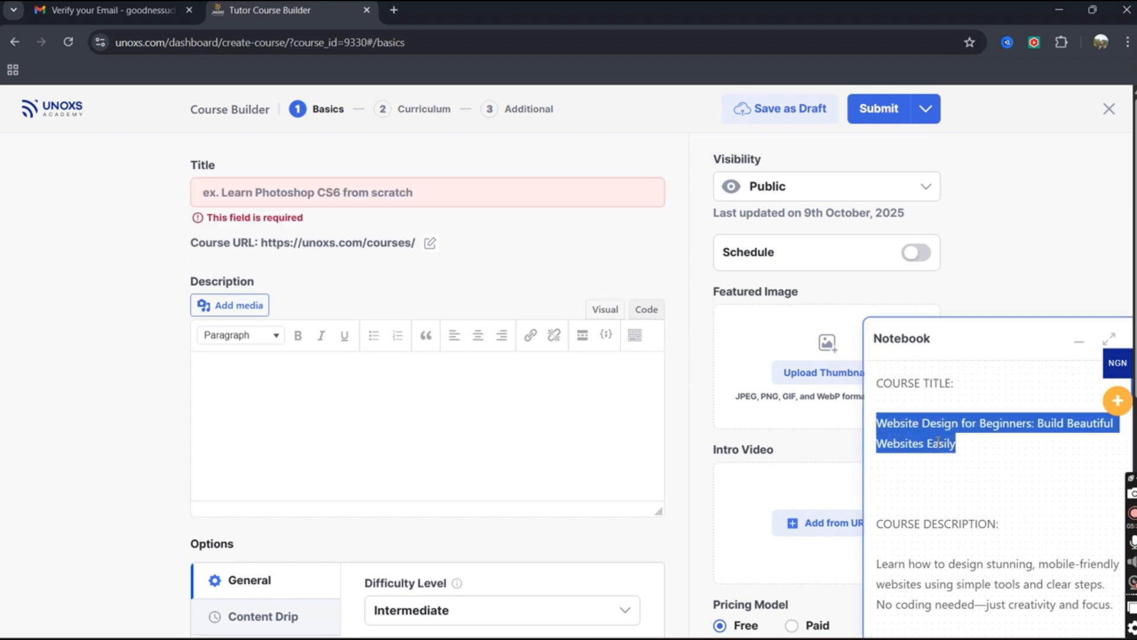
pyautogui.hotkey('ctrl', 'x')
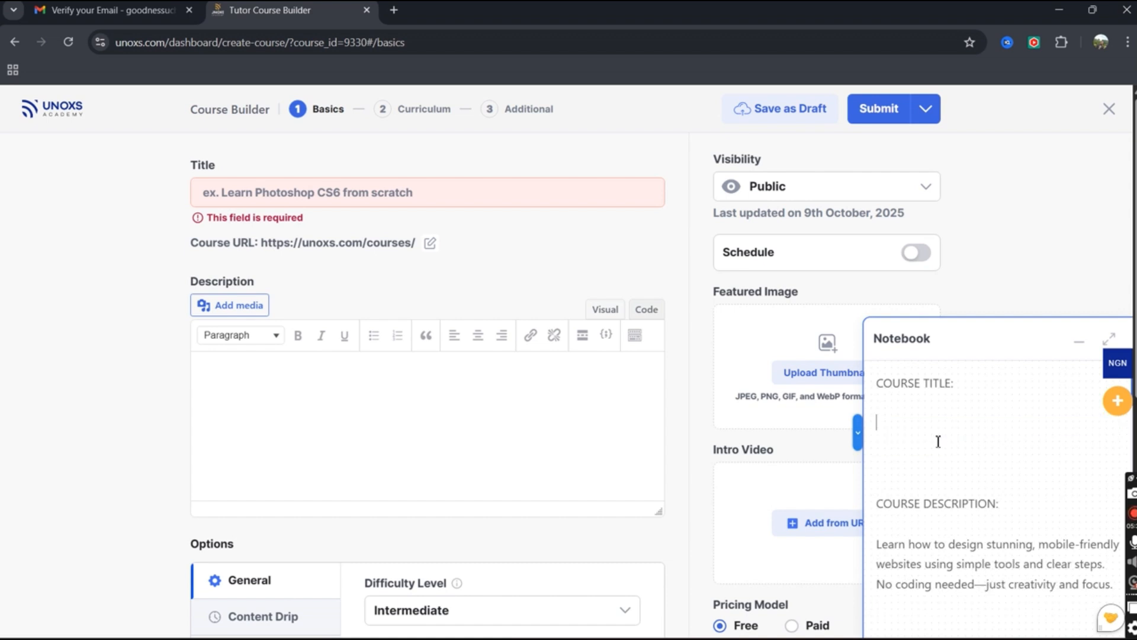
pyautogui.click(425, 198)
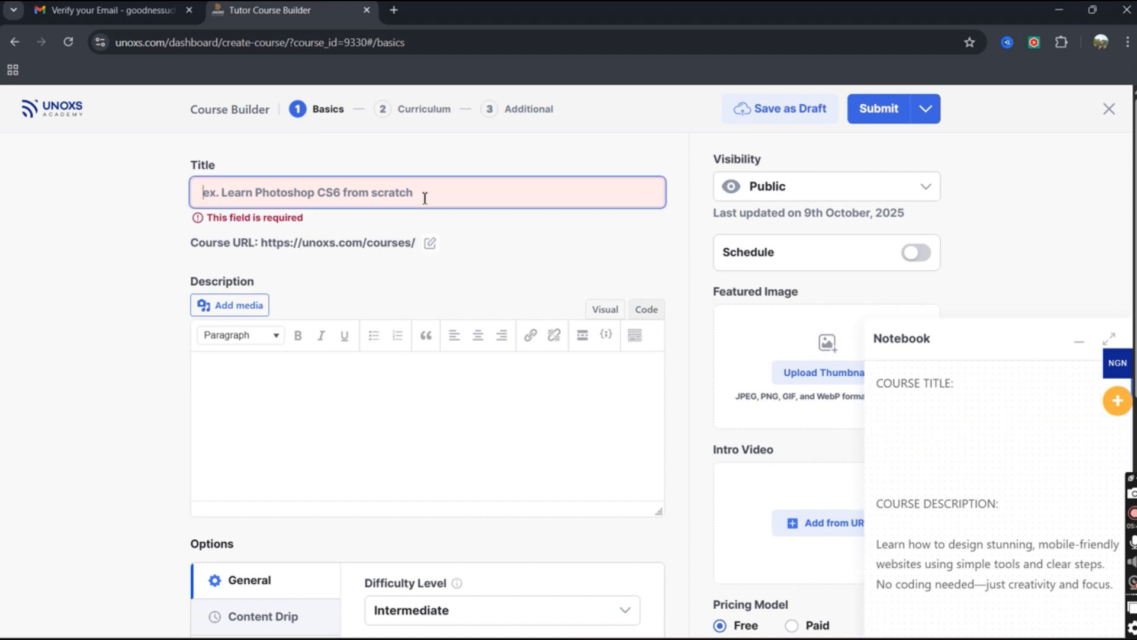
pyautogui.hotkey('ctrl', 'v')
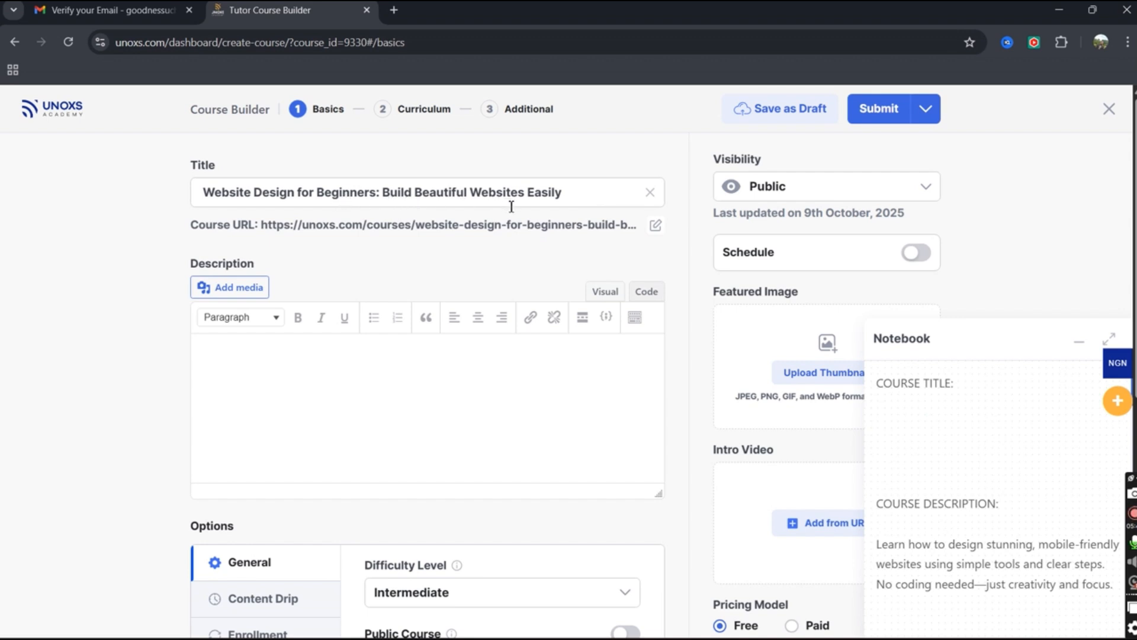
pyautogui.click(278, 376)
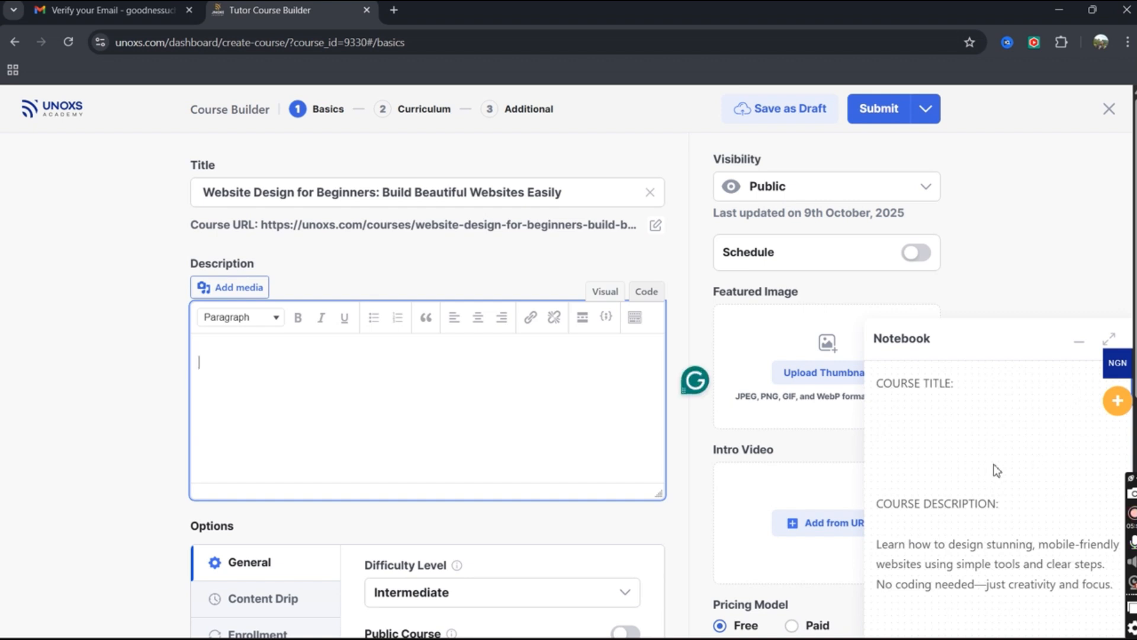
pyautogui.scroll(-2, 995, 468)
# Cut the notes' mobile-friendly websites paragraph into the Description editor and show the extra toolbar row.
pyautogui.scroll(-1, 995, 468)
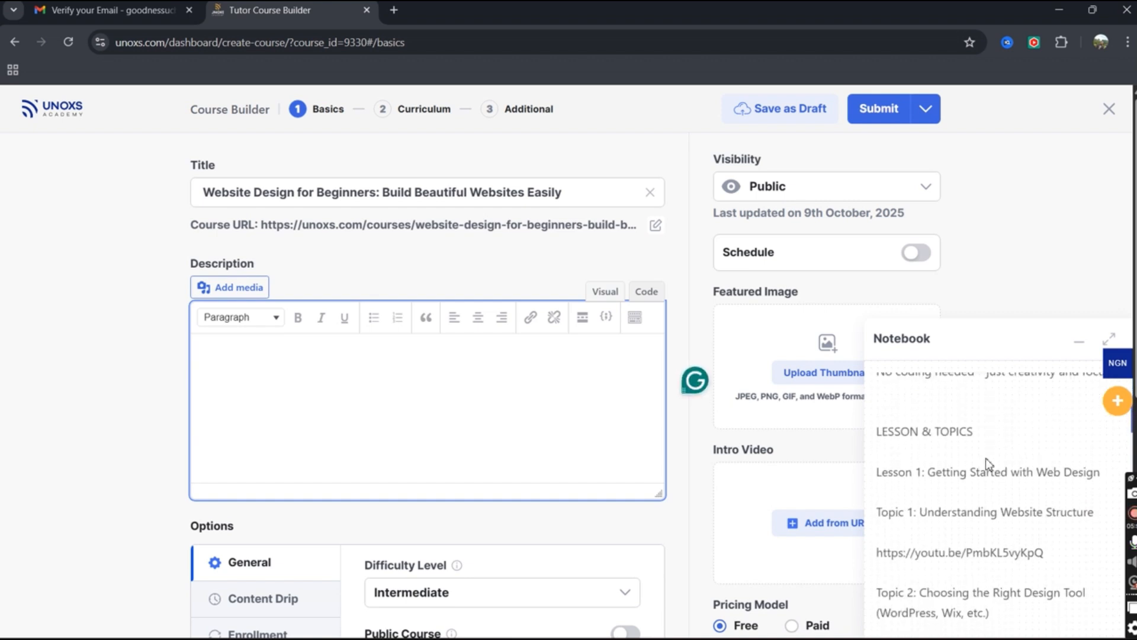
pyautogui.scroll(3, 988, 464)
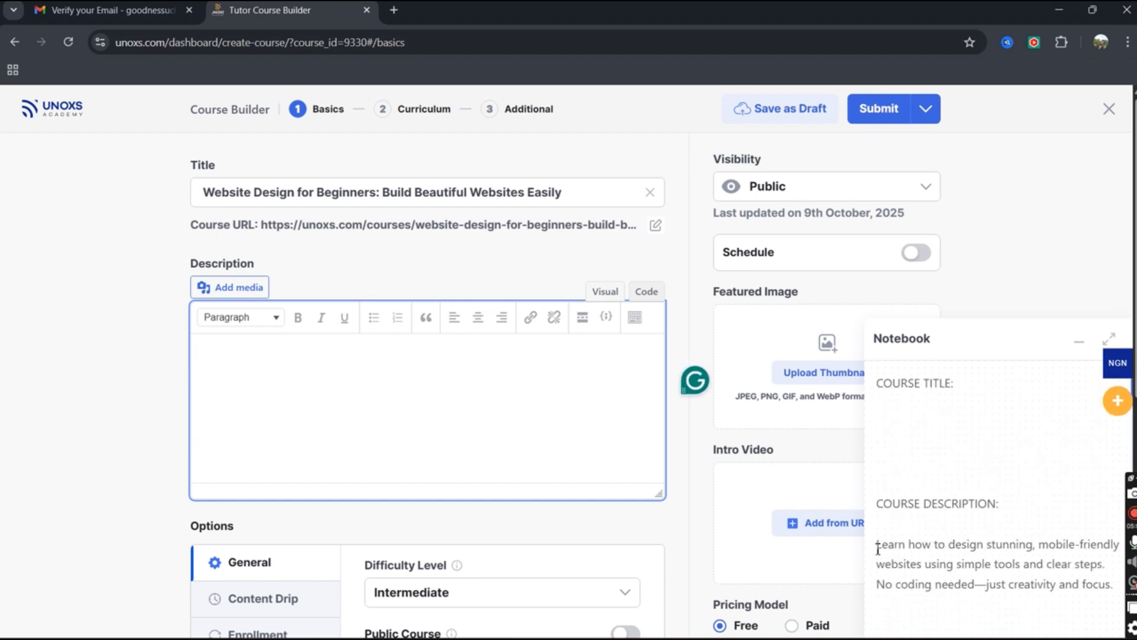
pyautogui.moveTo(876, 547); pyautogui.dragTo(1120, 595)
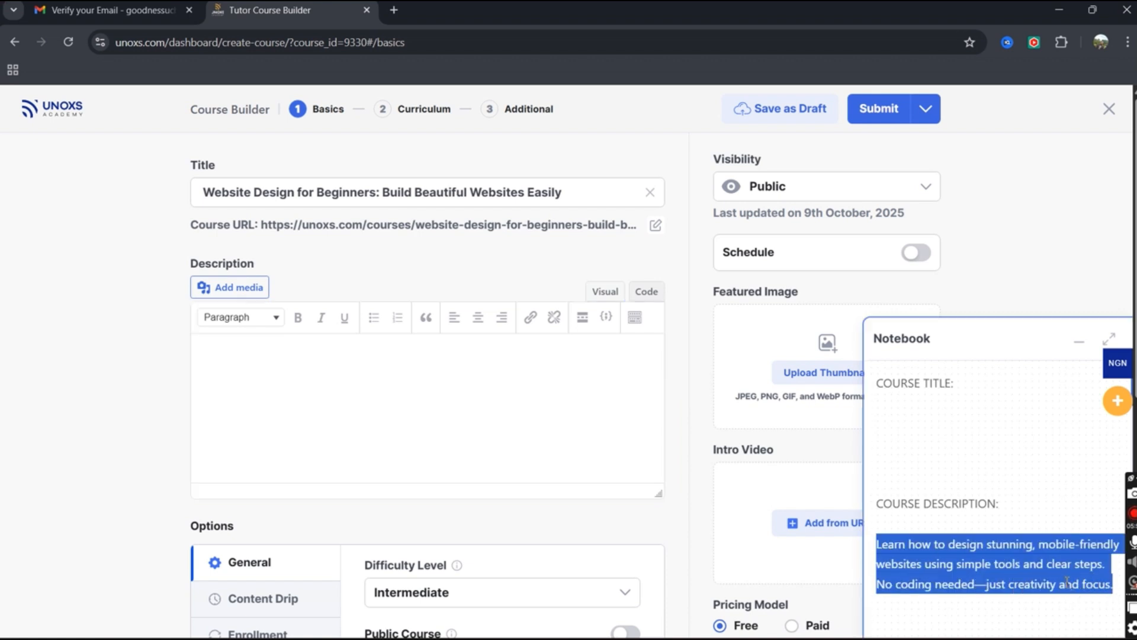
pyautogui.hotkey('ctrl', 'x')
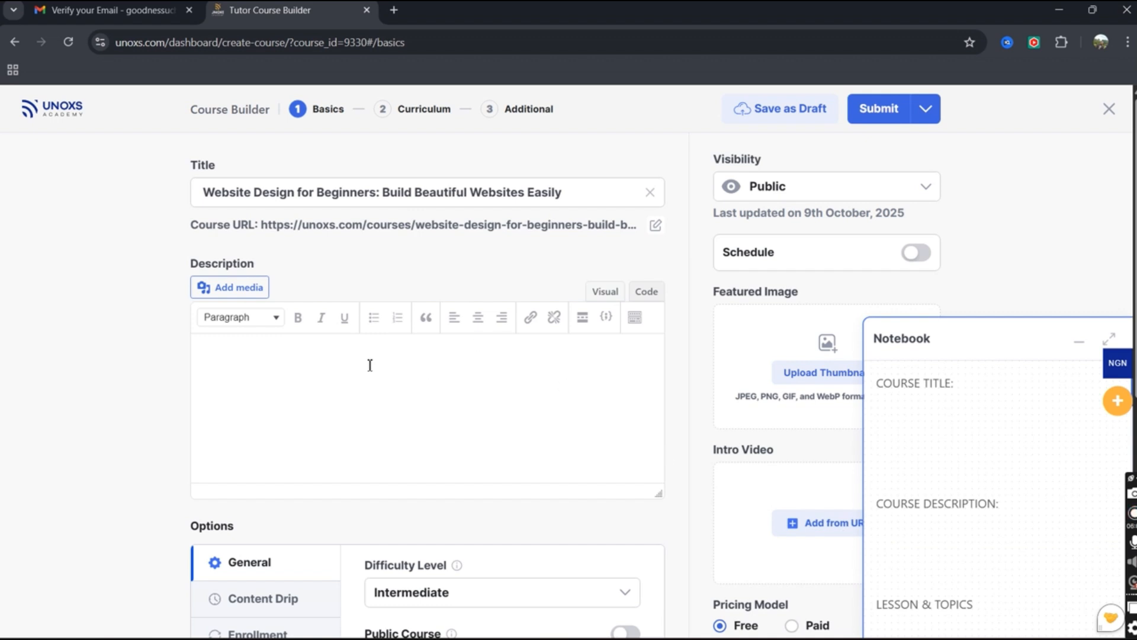
pyautogui.click(326, 355)
pyautogui.hotkey('ctrl', 'v')
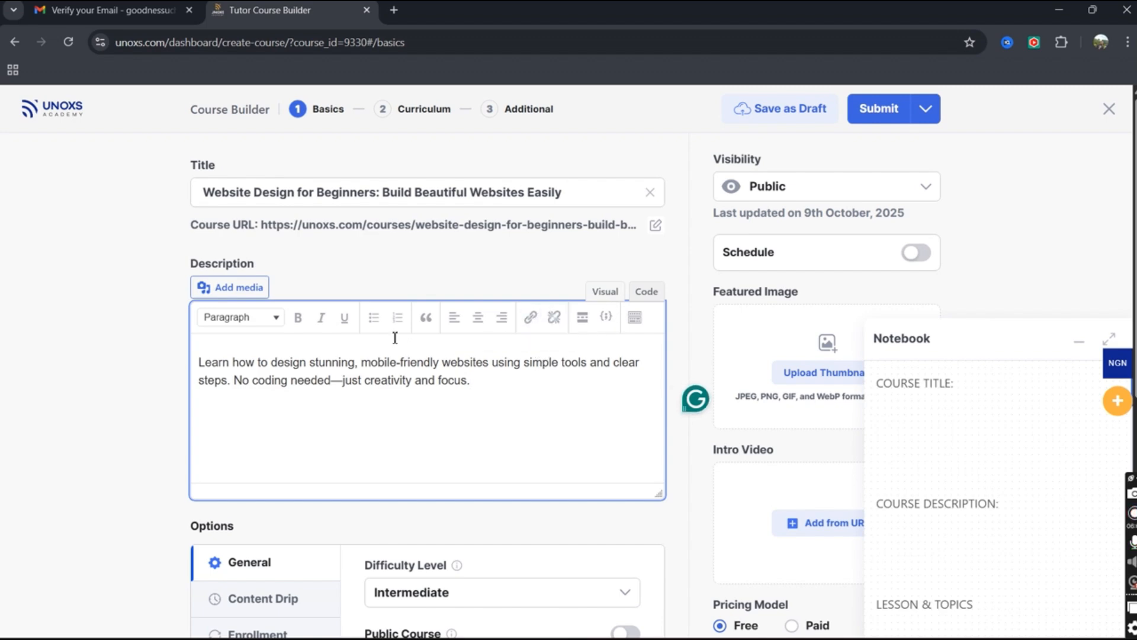
pyautogui.click(635, 318)
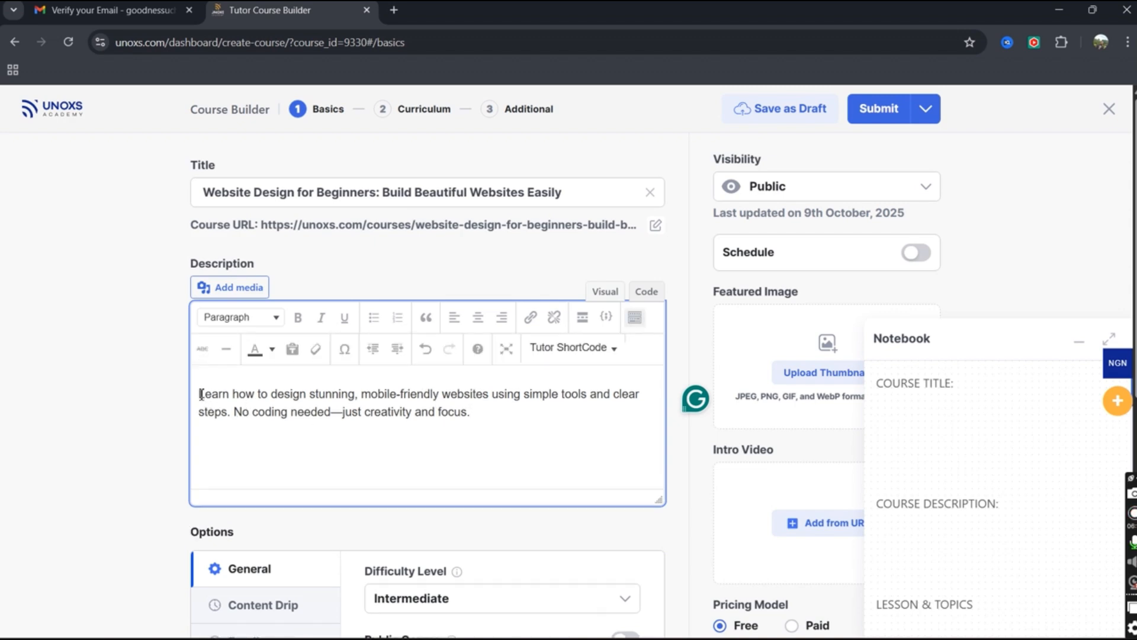
pyautogui.moveTo(202, 394); pyautogui.dragTo(513, 426)
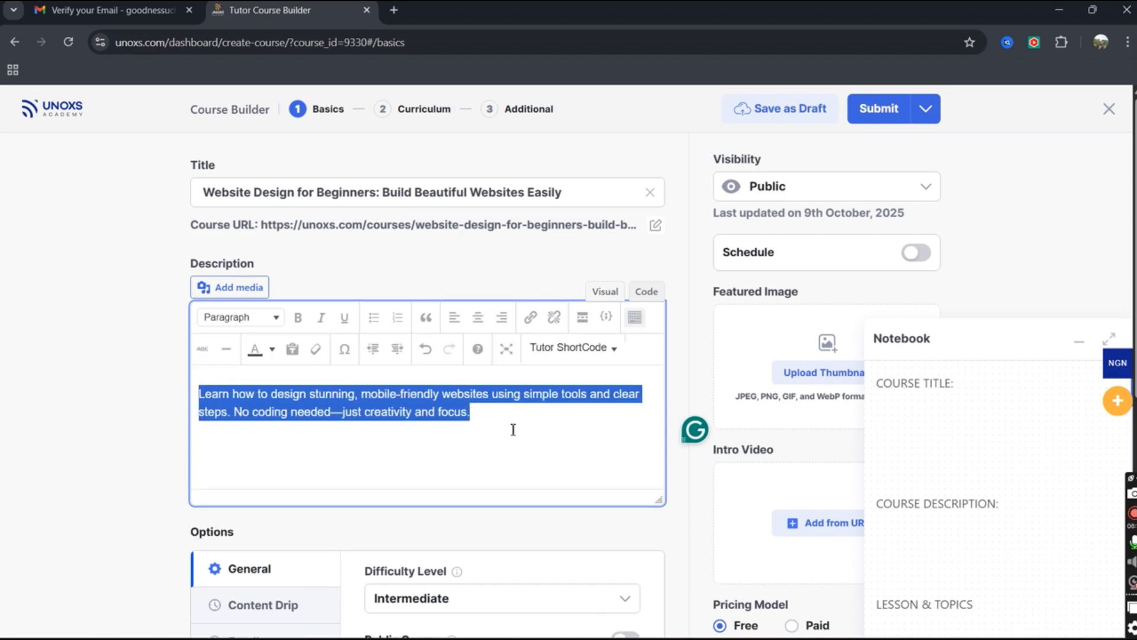
# Color the description blue, bold the word 'Learn', and keep the paragraph left-aligned.
pyautogui.click(273, 350)
pyautogui.click(279, 396)
pyautogui.click(422, 453)
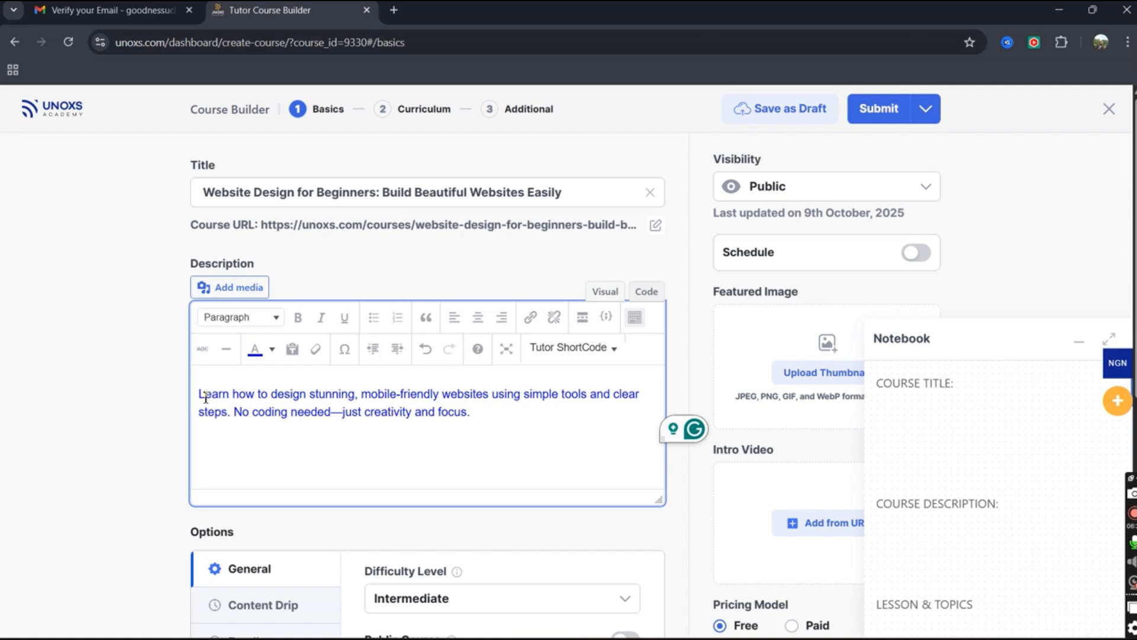
pyautogui.moveTo(201, 395); pyautogui.dragTo(229, 395)
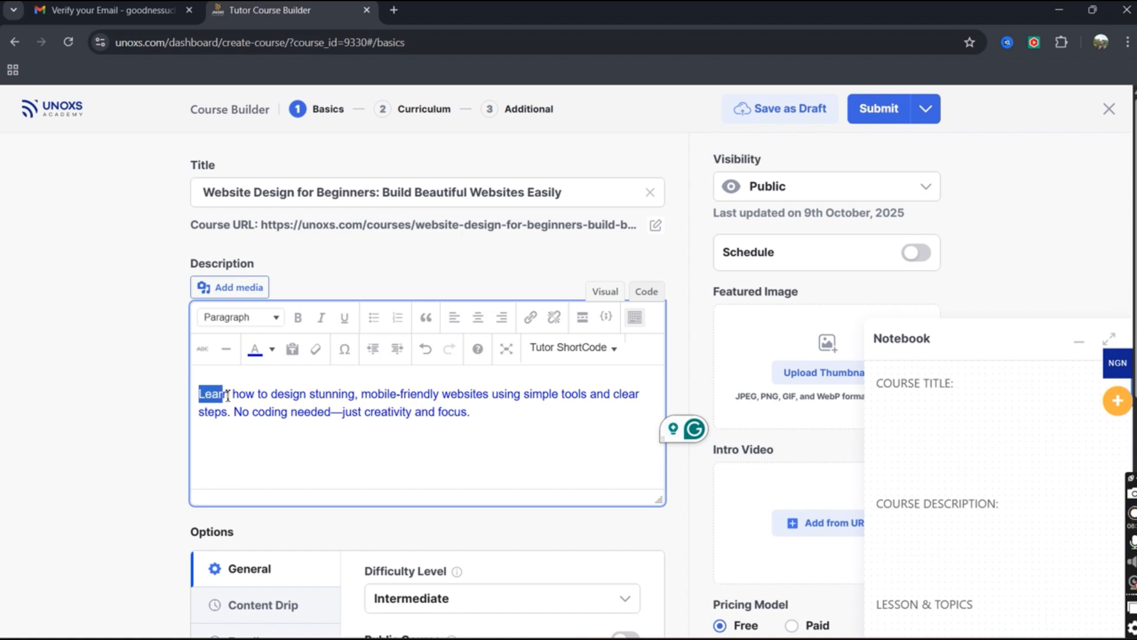
pyautogui.click(300, 320)
pyautogui.click(315, 457)
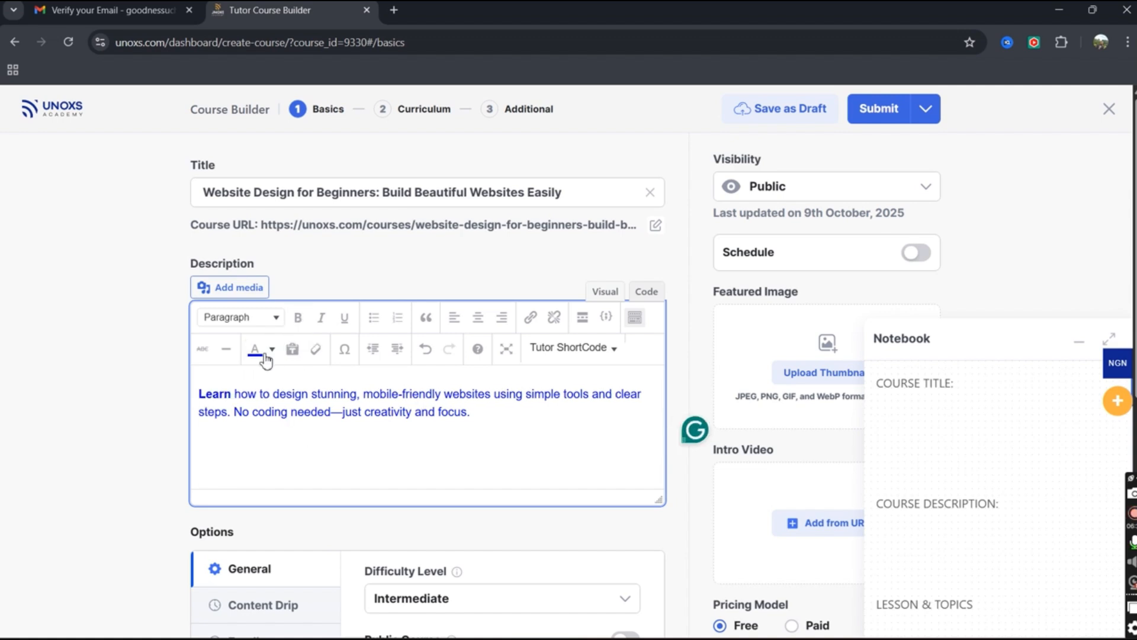
pyautogui.click(478, 319)
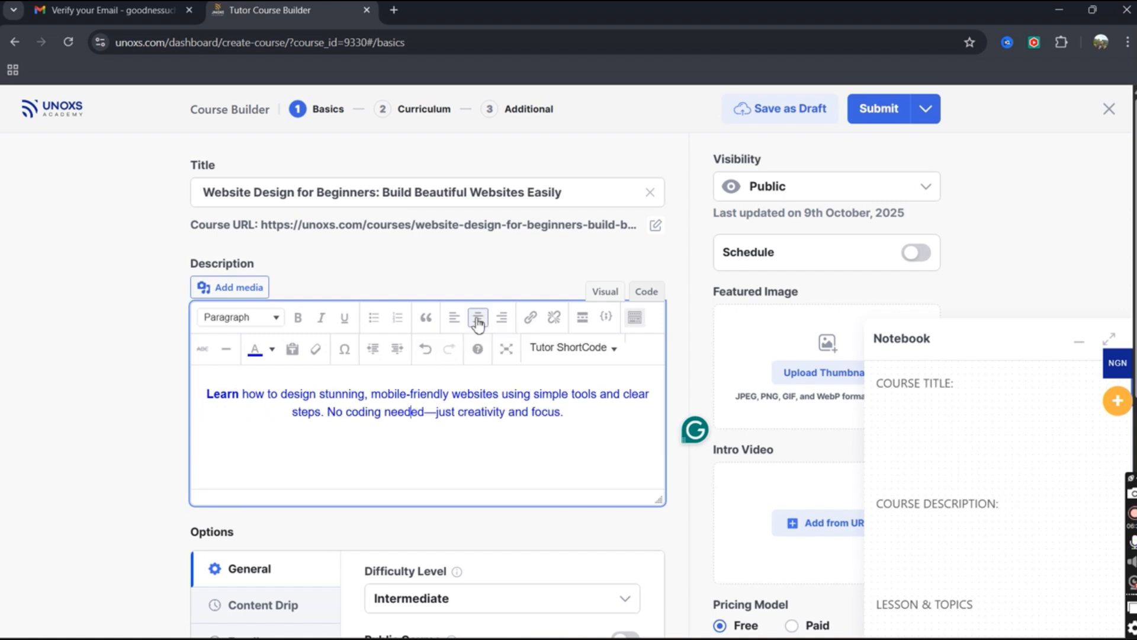
pyautogui.click(455, 318)
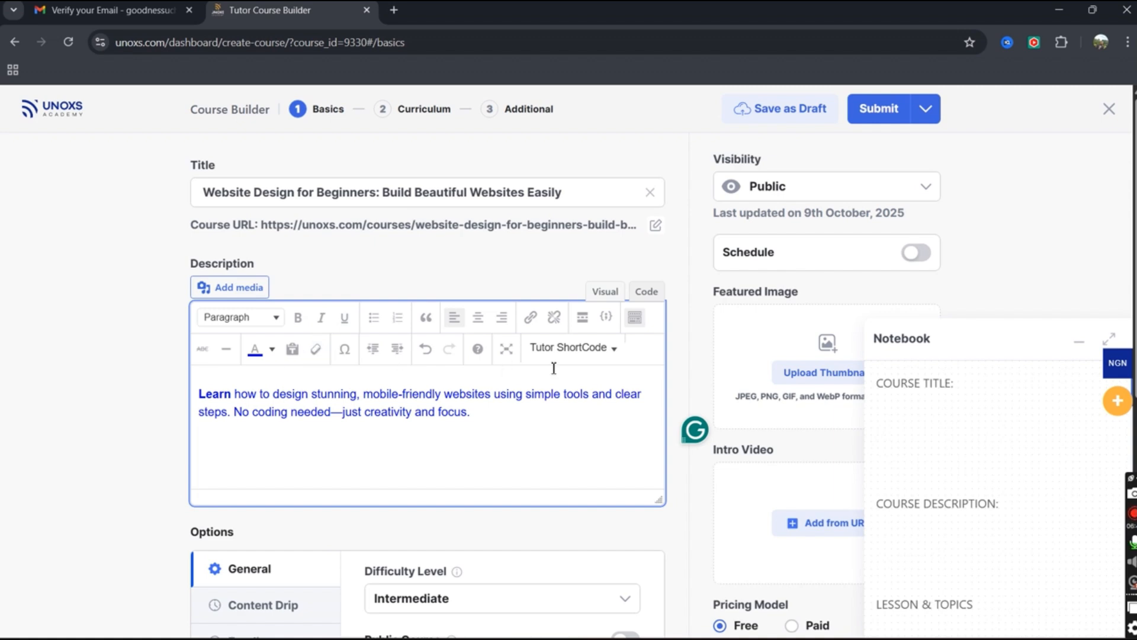
pyautogui.click(603, 349)
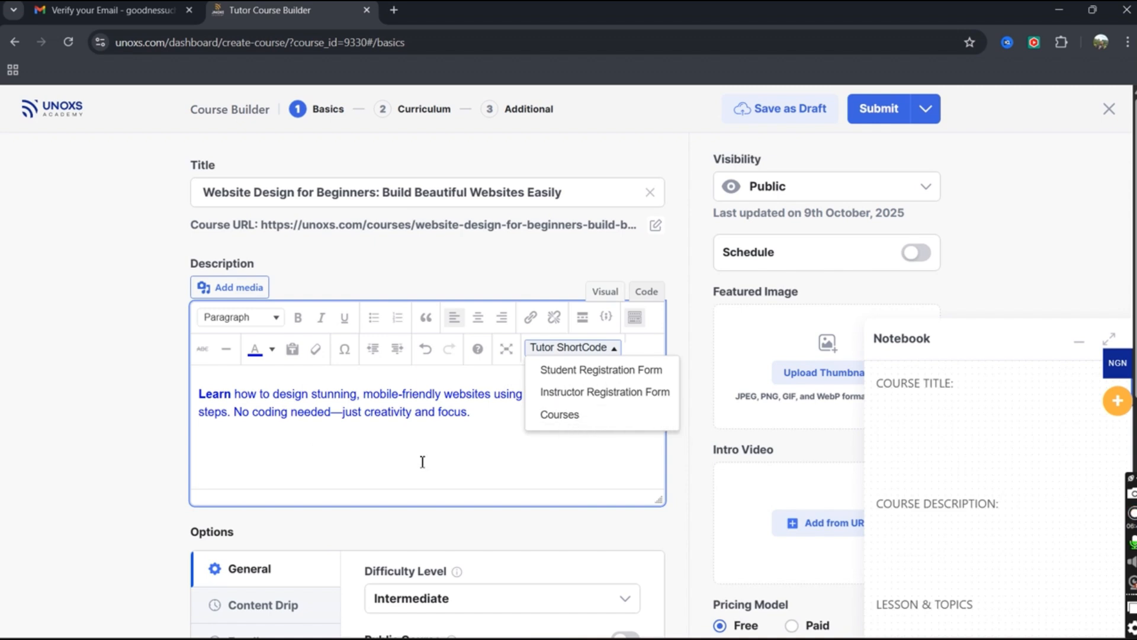
pyautogui.click(629, 422)
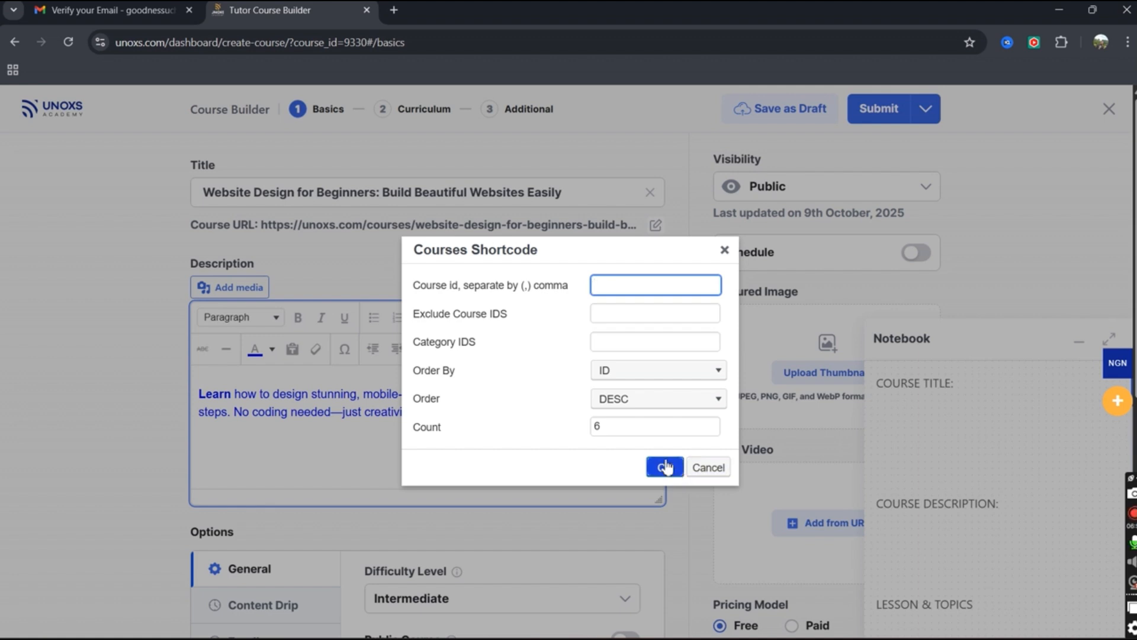
pyautogui.click(628, 401)
pyautogui.click(617, 285)
pyautogui.click(724, 255)
pyautogui.click(603, 354)
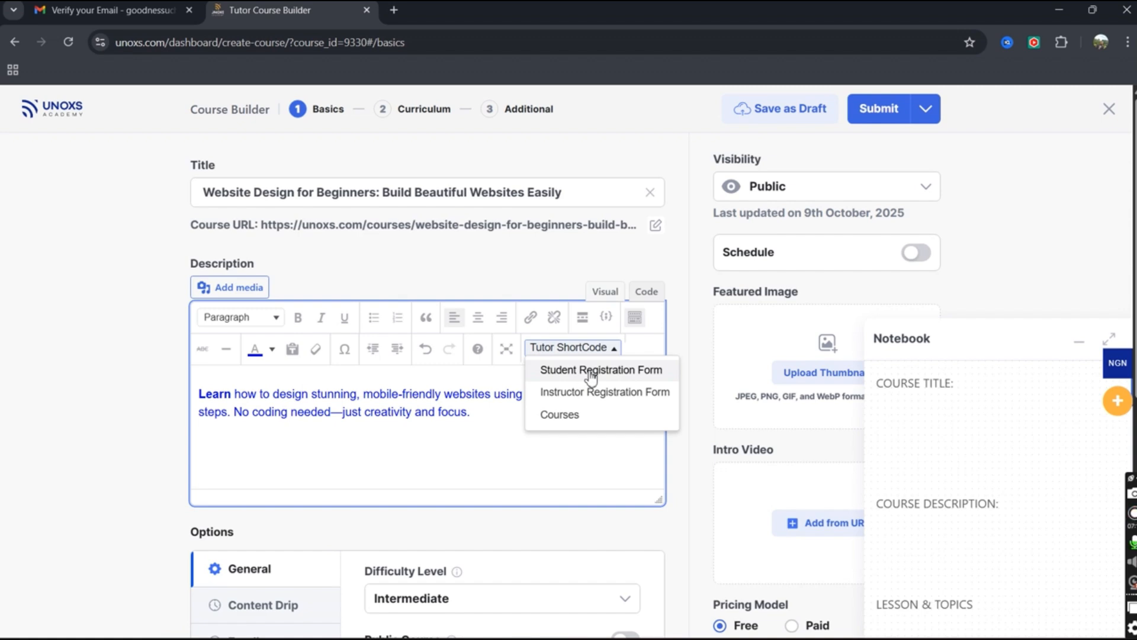
pyautogui.click(613, 375)
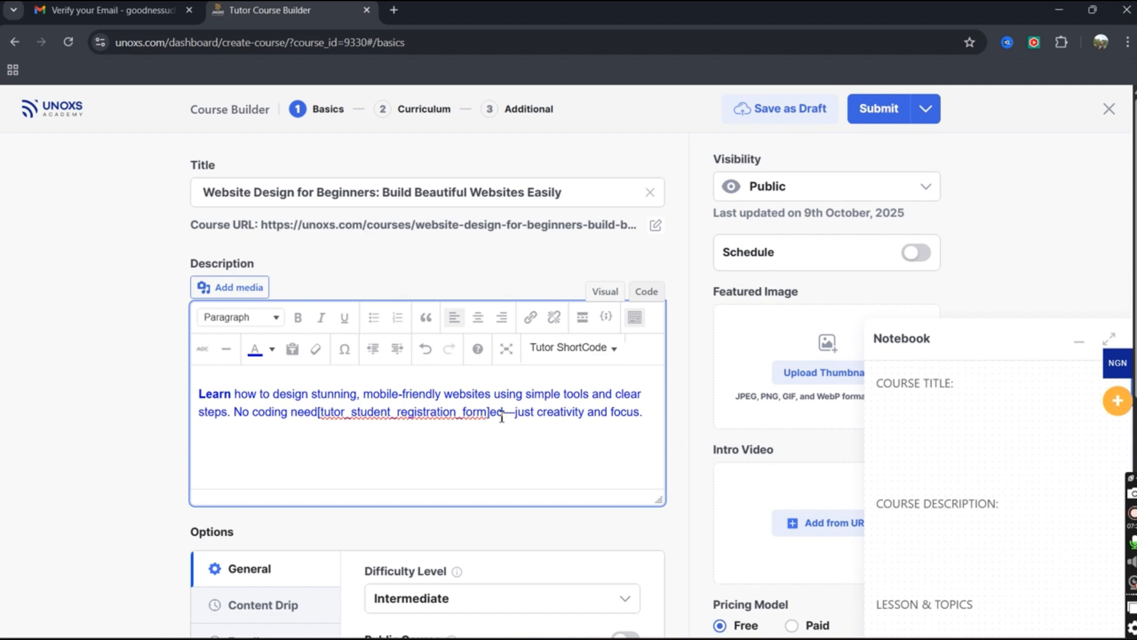
pyautogui.moveTo(495, 413)
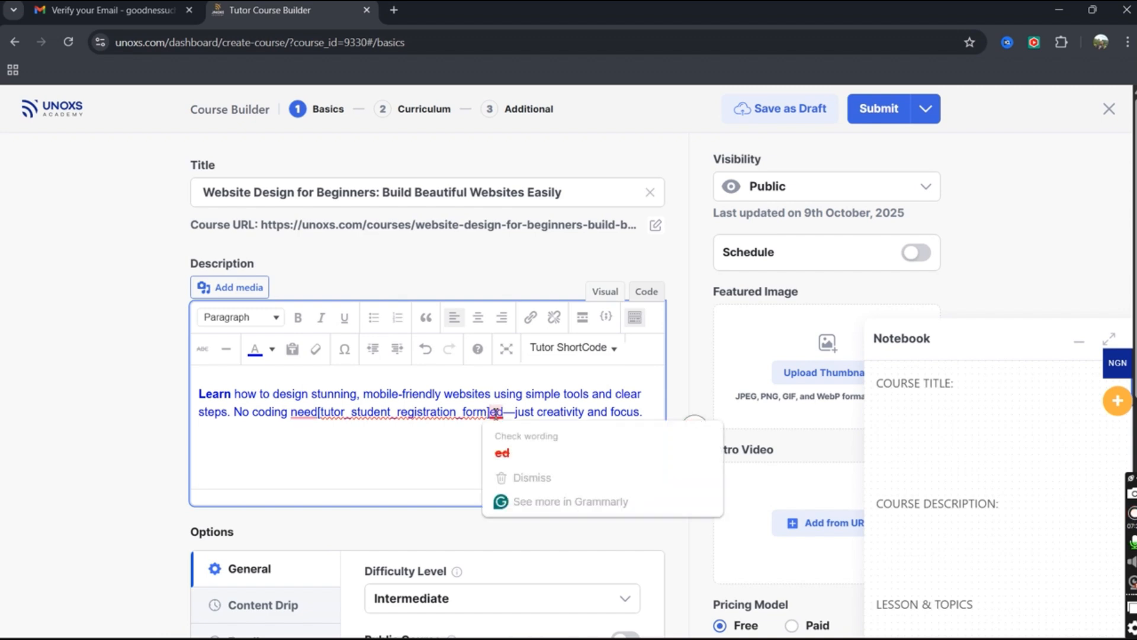
pyautogui.hotkey('ctrl', 'z')
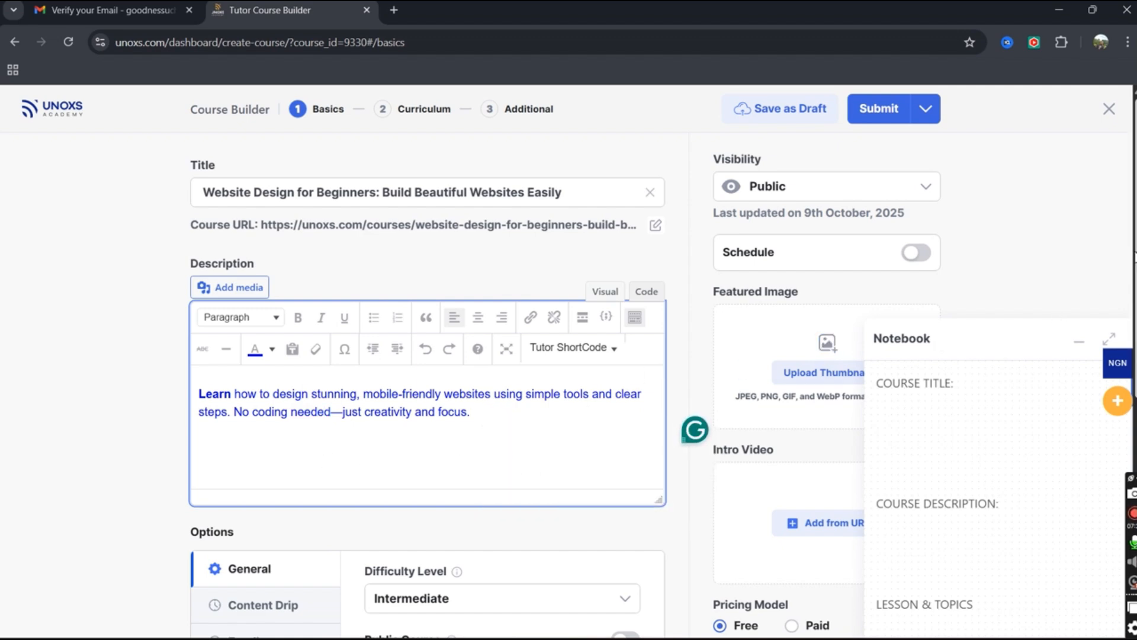
pyautogui.moveTo(1135, 253); pyautogui.dragTo(1135, 278)
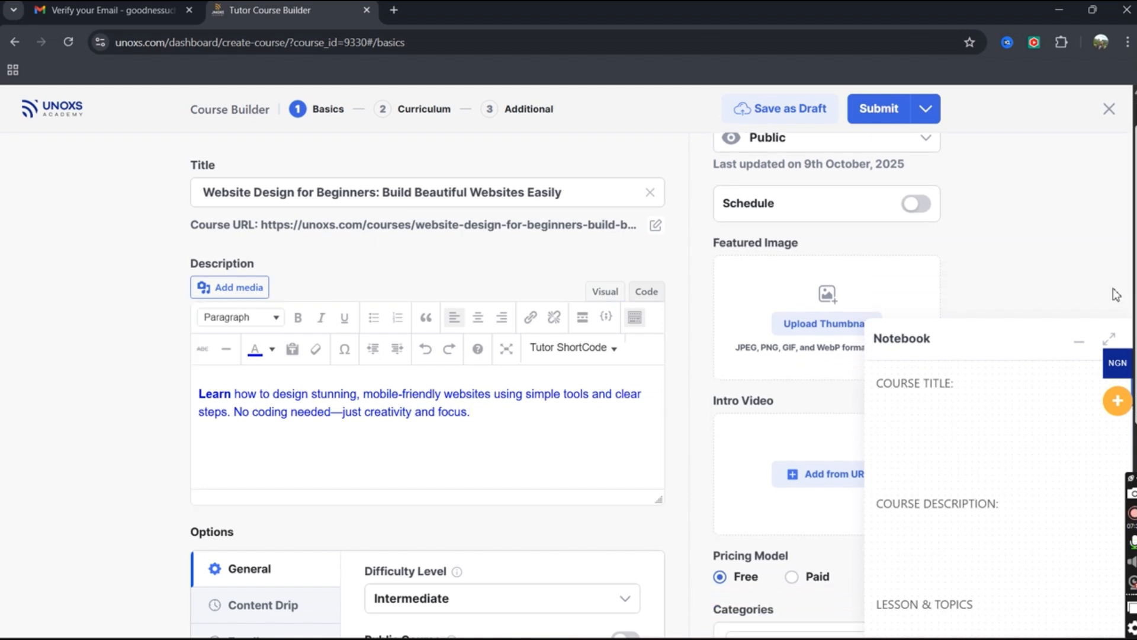
# Collapse the course notes Notebook into a side tab, revealing the Featured Image area.
pyautogui.scroll(-1, 731, 386)
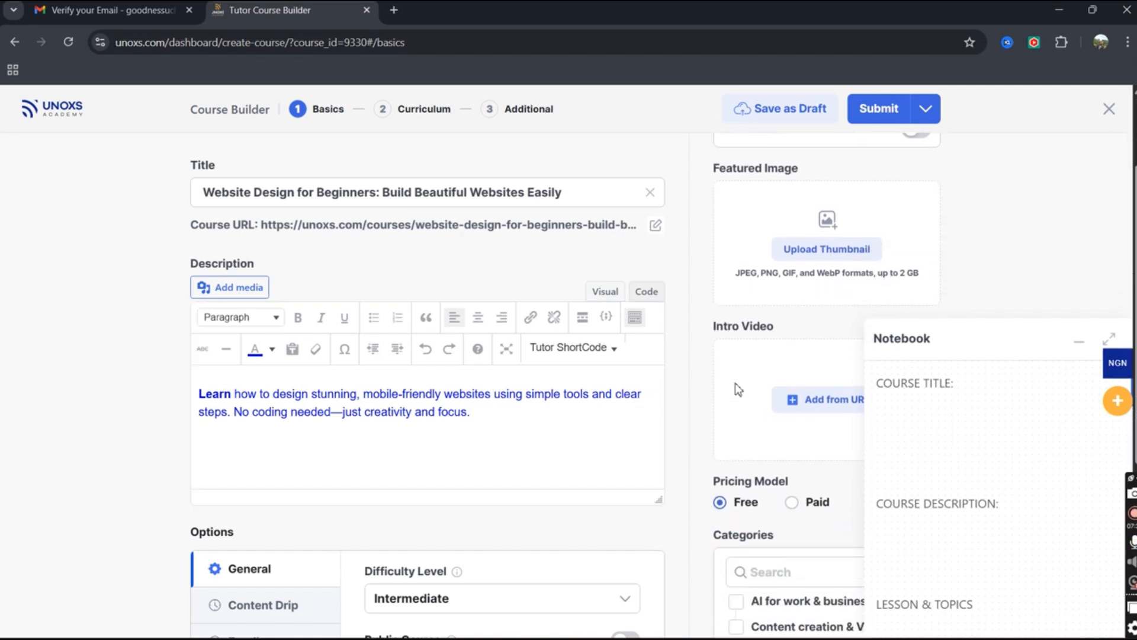
pyautogui.scroll(1, 734, 383)
pyautogui.moveTo(1132, 299); pyautogui.dragTo(1125, 191)
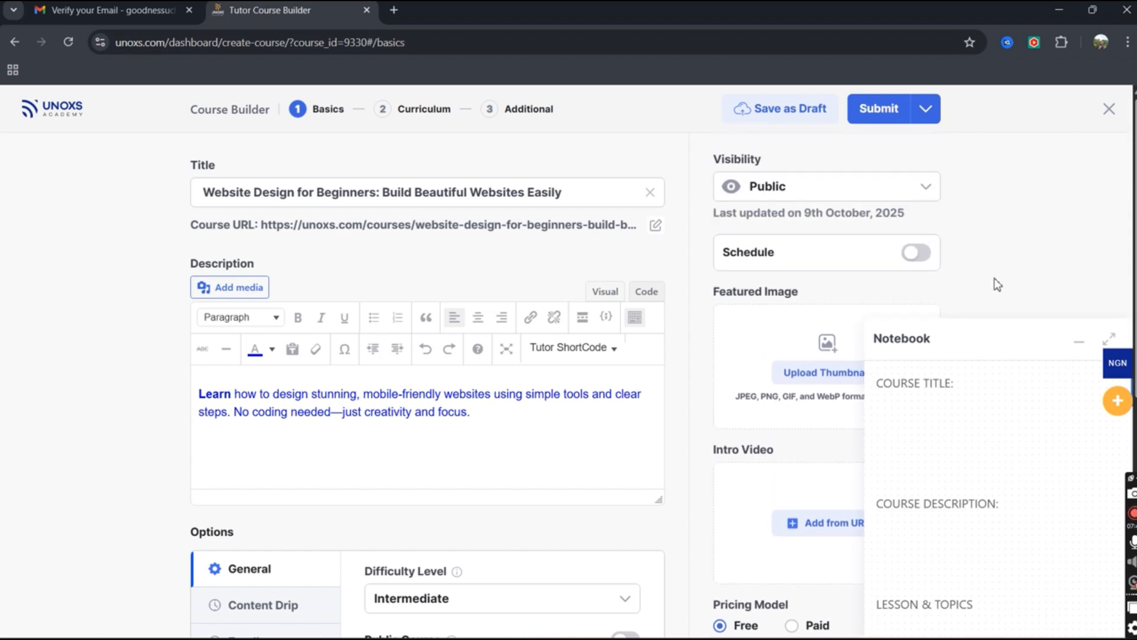
pyautogui.click(1079, 342)
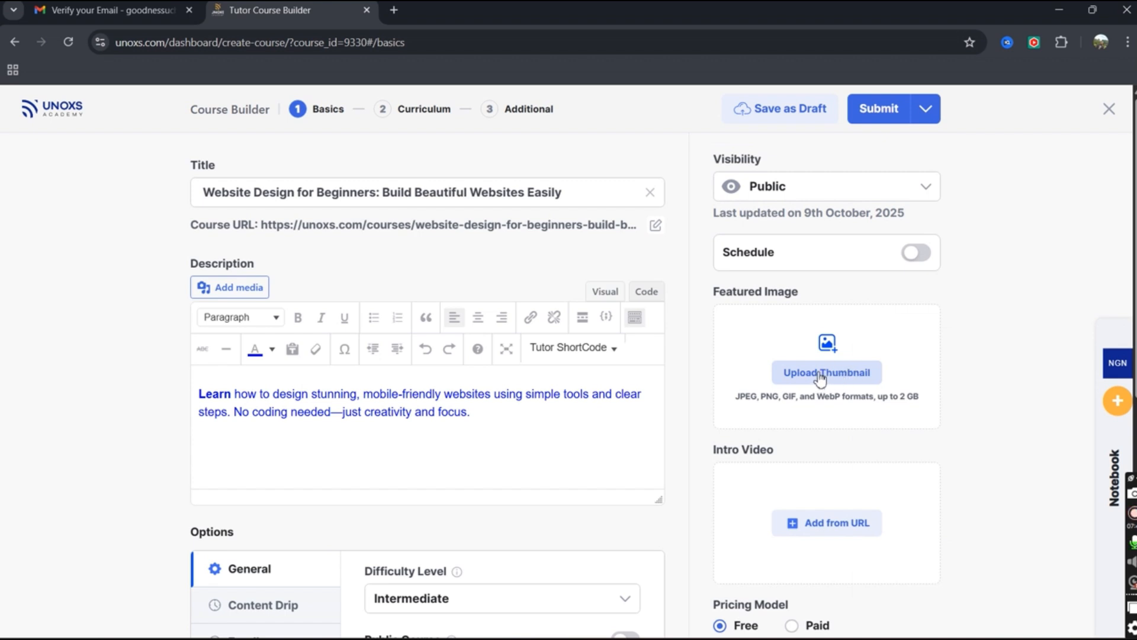
# Start a thumbnail upload, glance at the Media Library, and open the Downloads file picker.
pyautogui.click(842, 377)
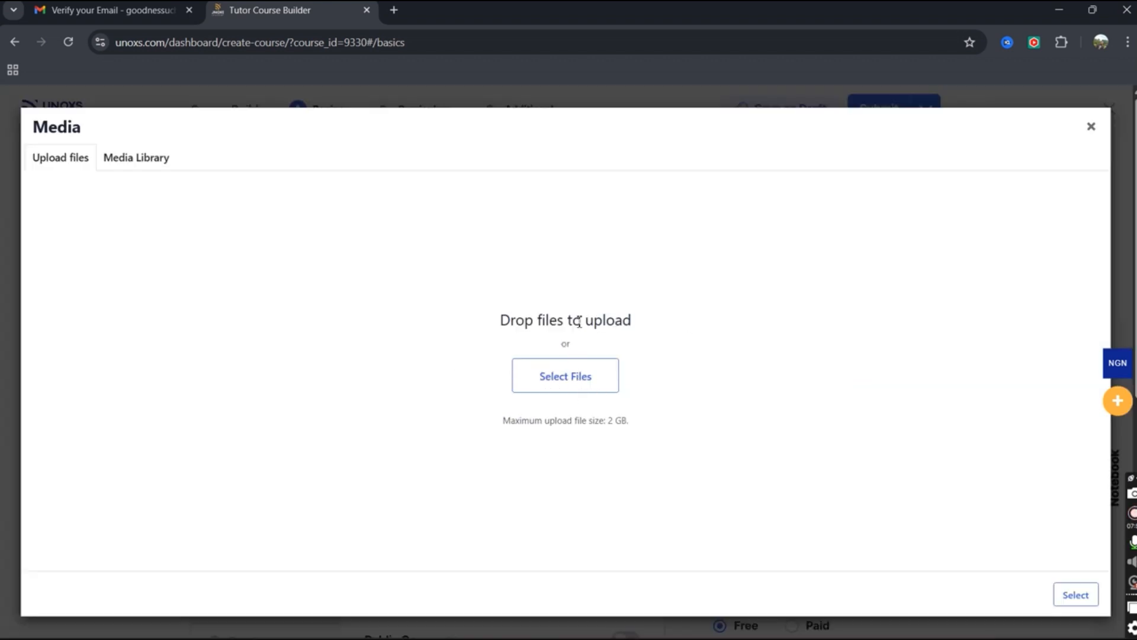
pyautogui.click(122, 168)
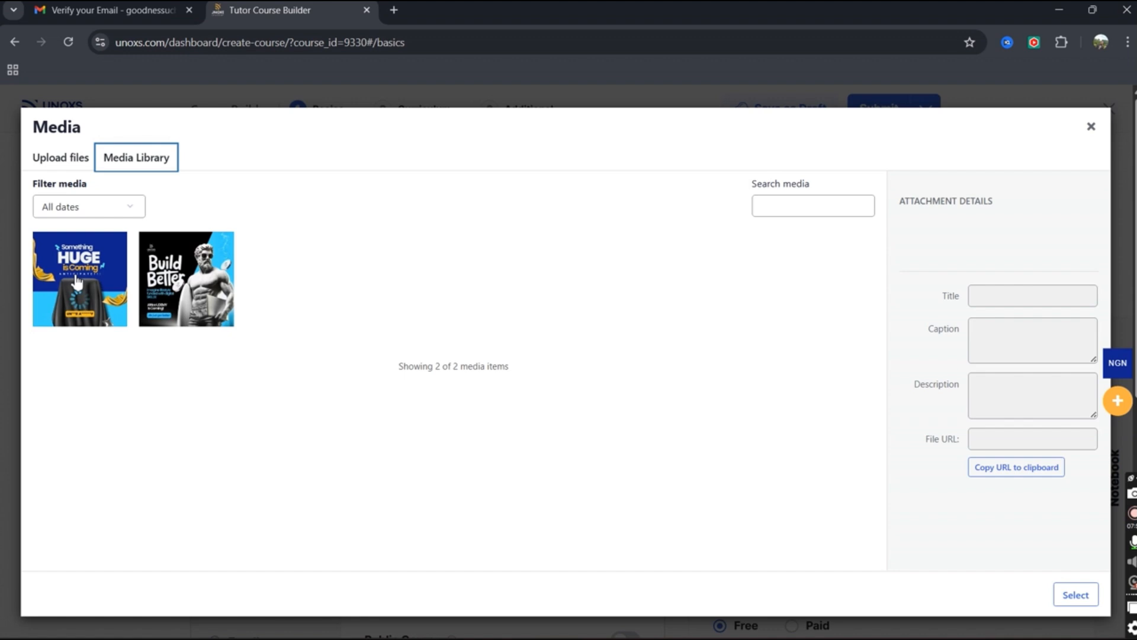
pyautogui.click(53, 166)
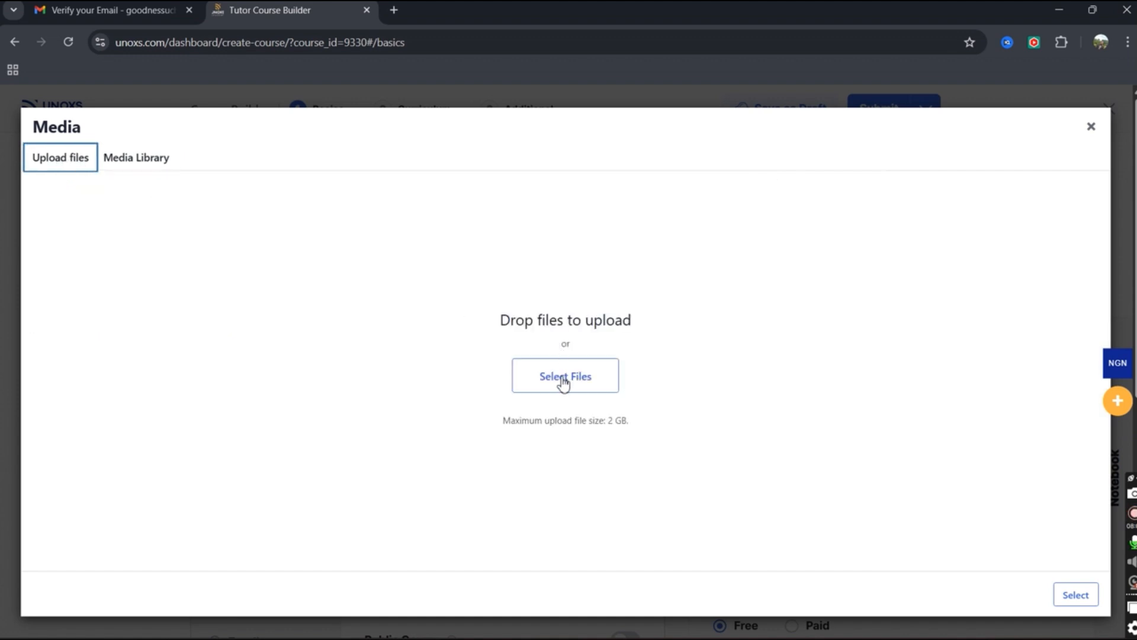
pyautogui.click(563, 379)
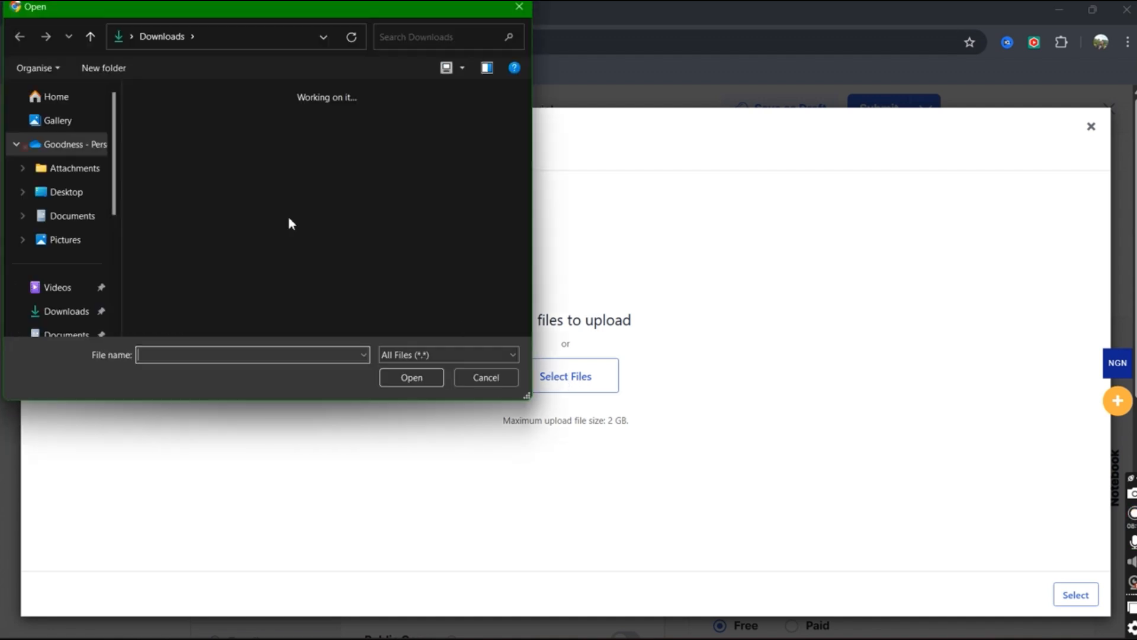
# Upload unoxsthumbnail.jpg and select it as the course's featured image.
pyautogui.click(169, 138)
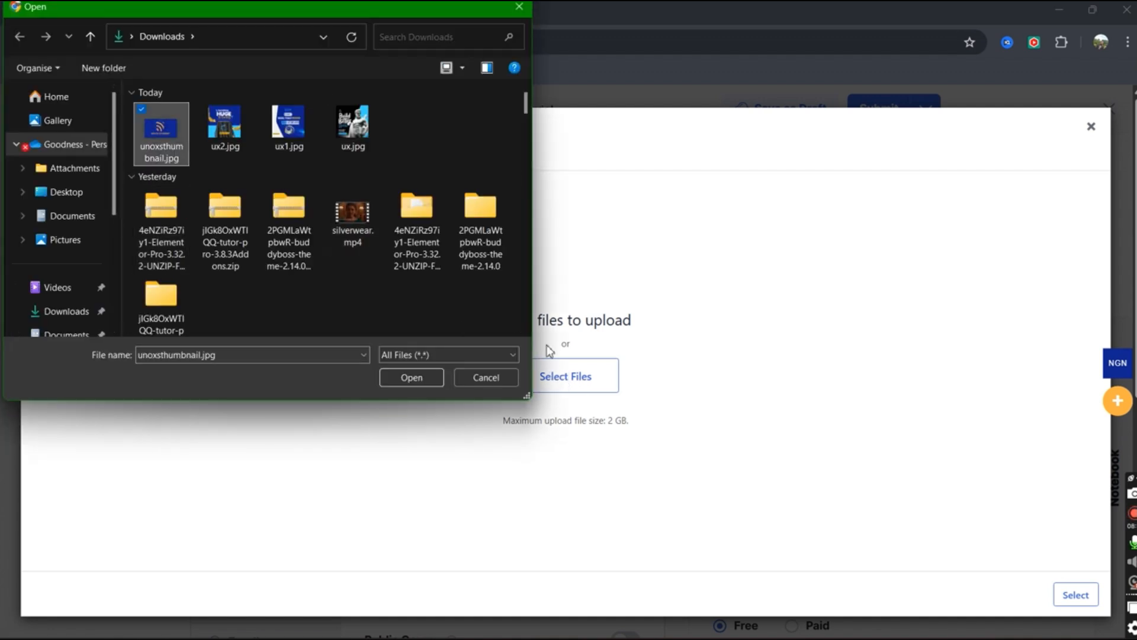
pyautogui.click(418, 377)
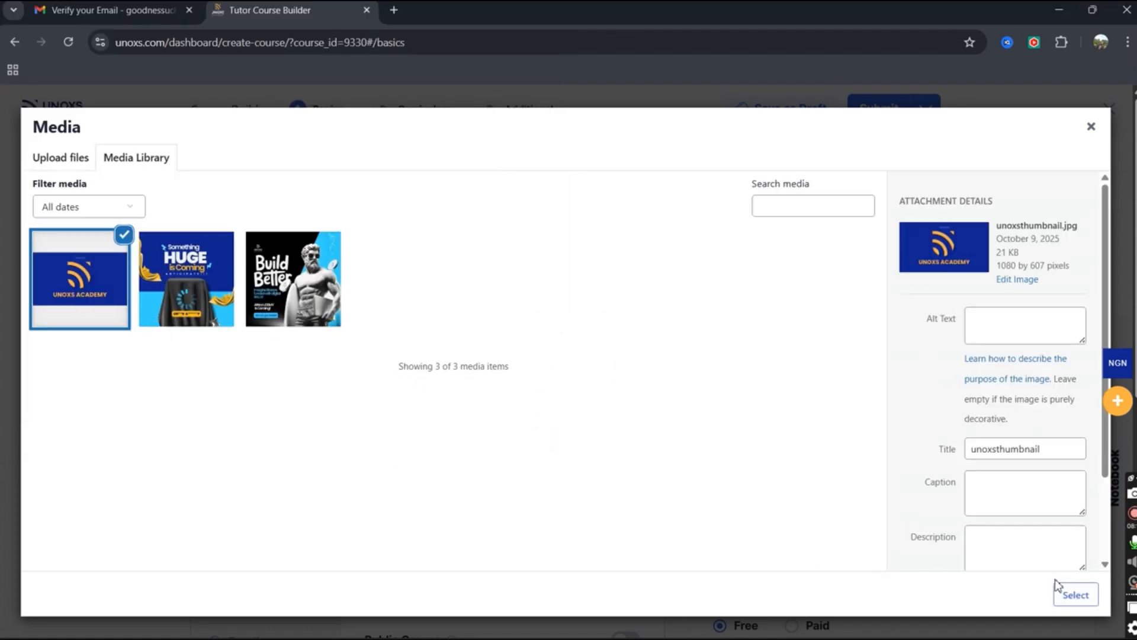
pyautogui.click(1074, 594)
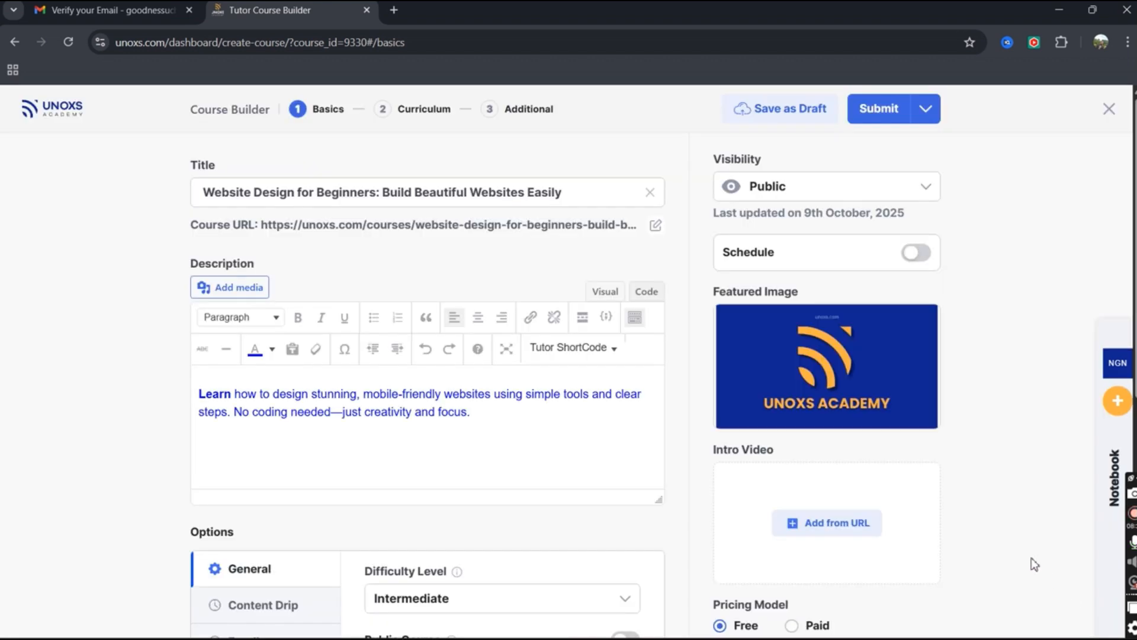
pyautogui.moveTo(821, 356)
pyautogui.click(917, 254)
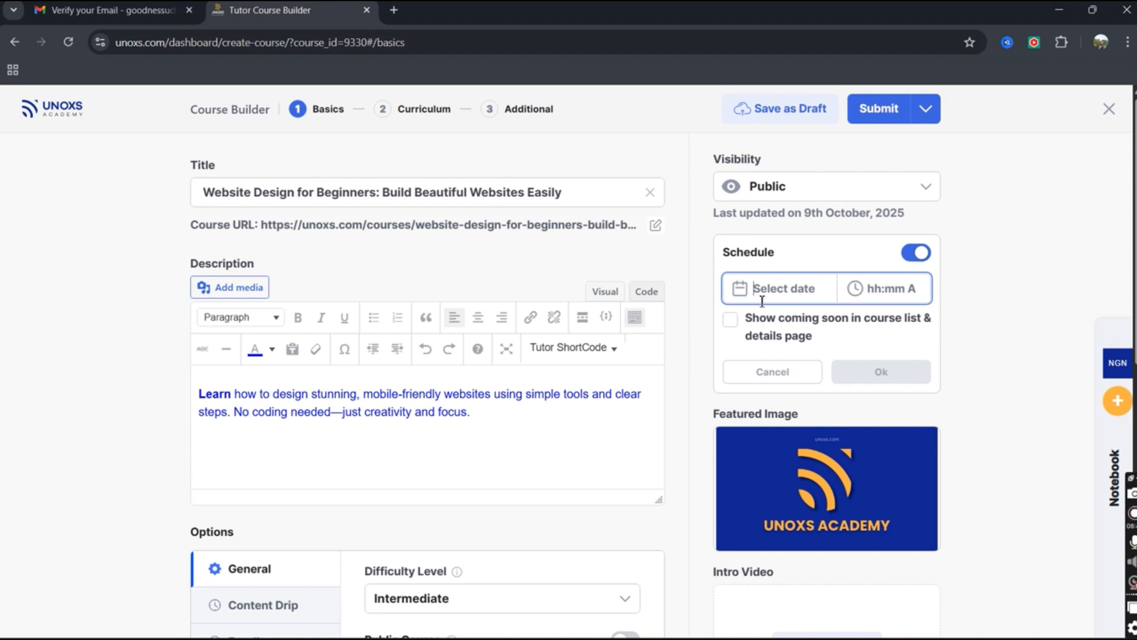
pyautogui.click(801, 291)
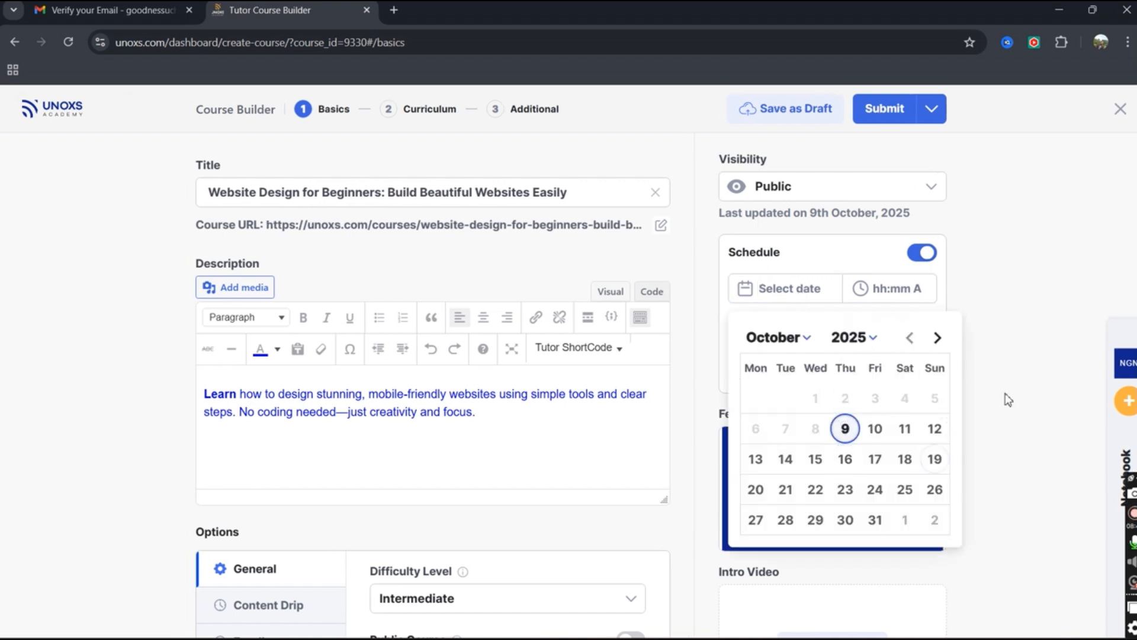
pyautogui.click(887, 296)
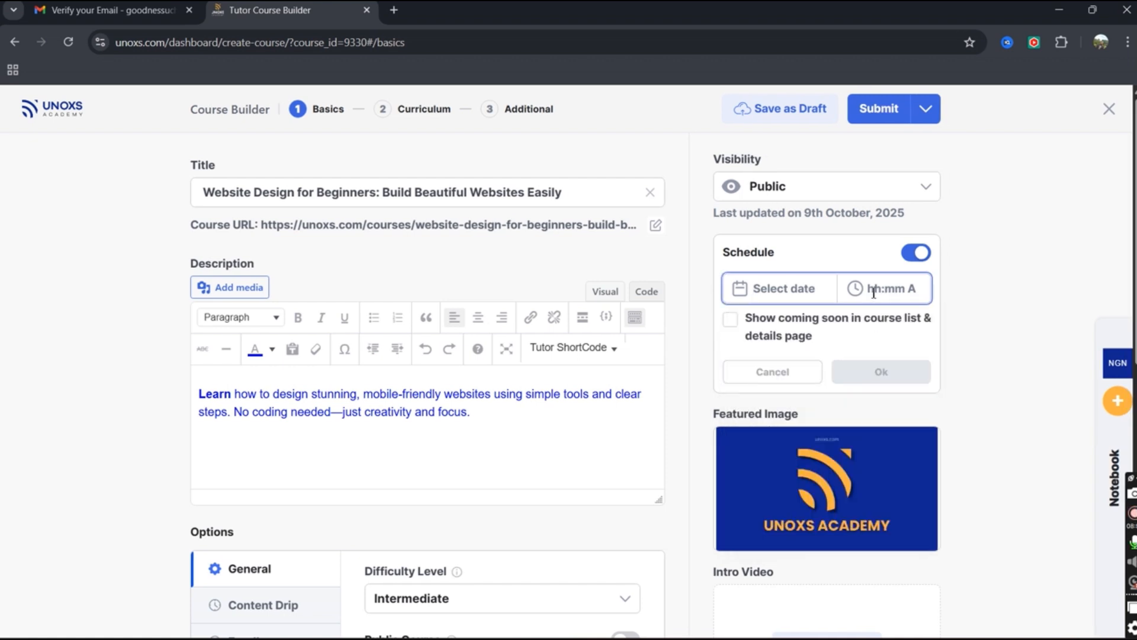
pyautogui.click(912, 288)
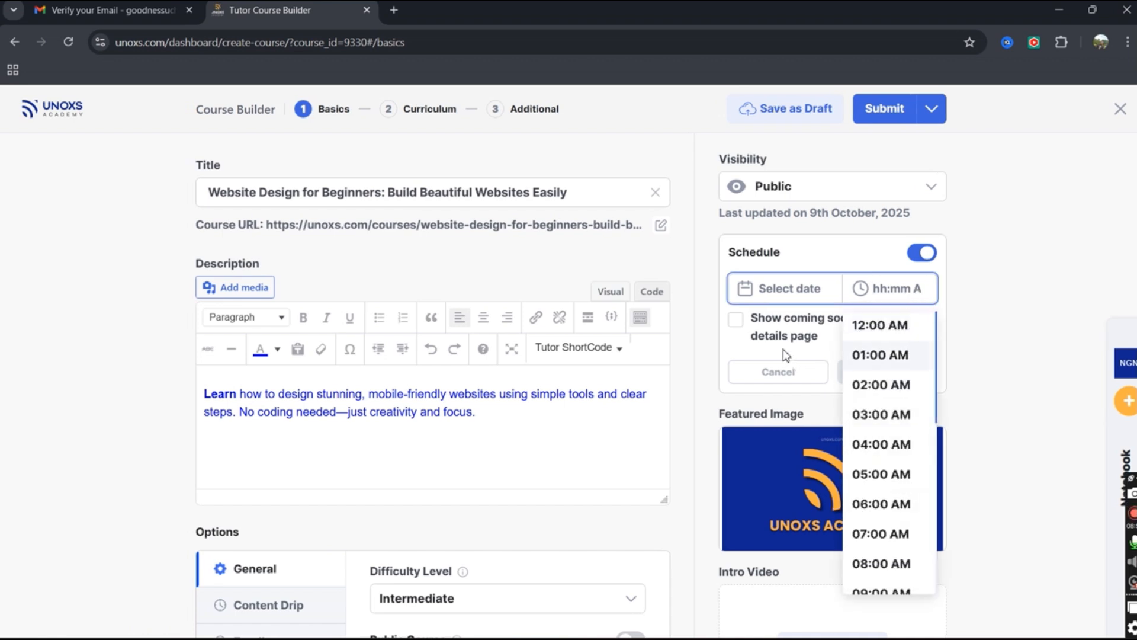
pyautogui.click(738, 348)
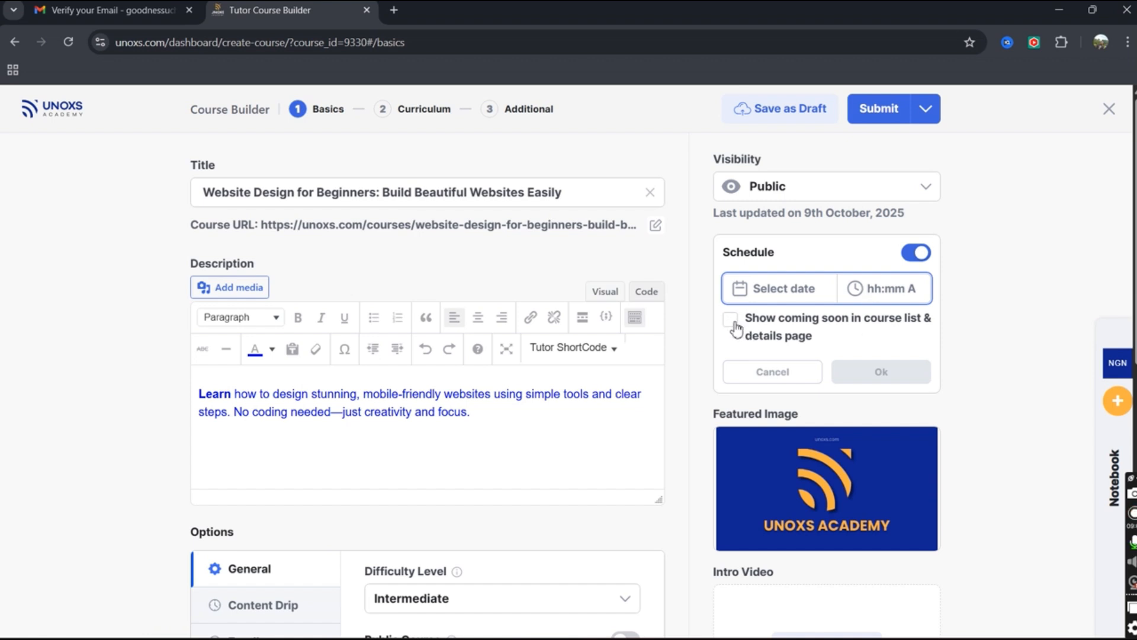
pyautogui.click(732, 323)
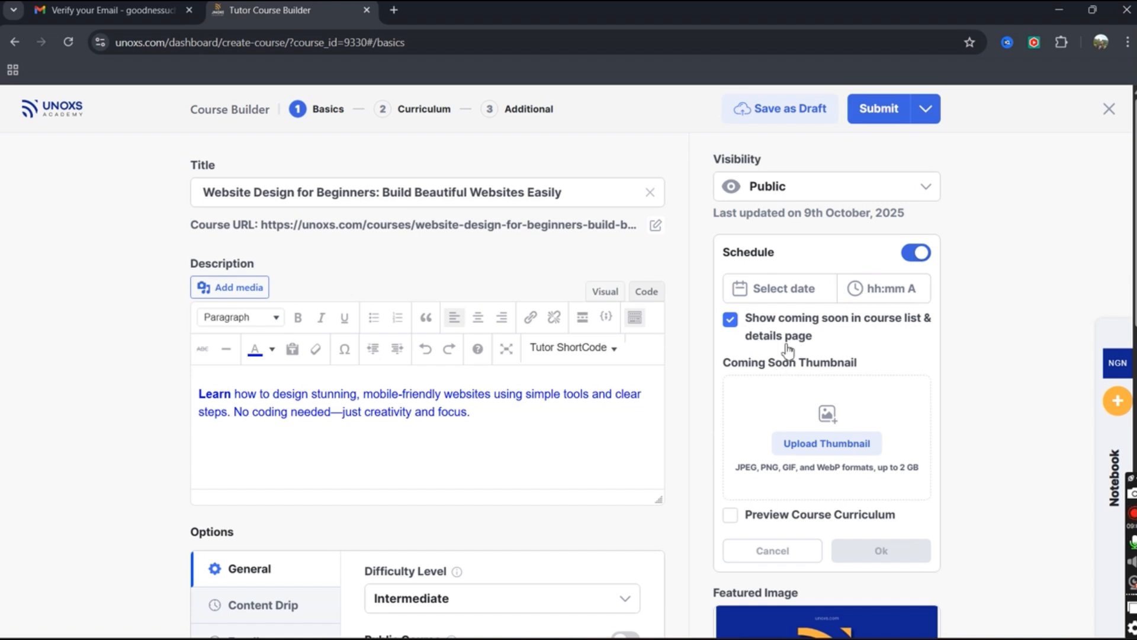
pyautogui.click(732, 324)
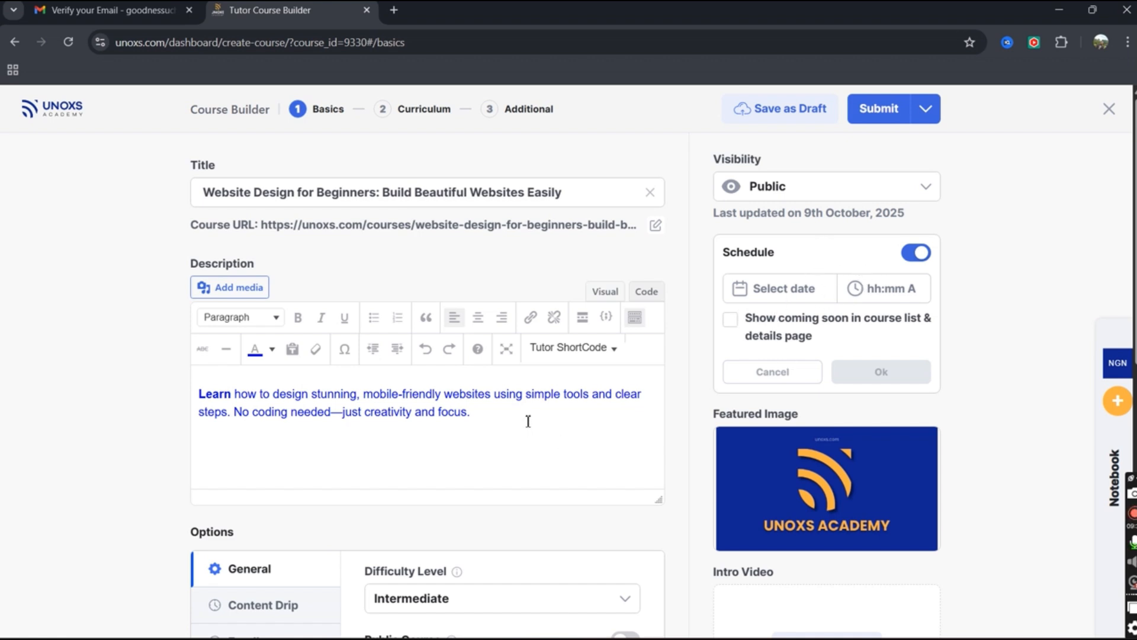
# Open the notebook of course notes and select the YouTube link in them.
pyautogui.scroll(-5, 213, 427)
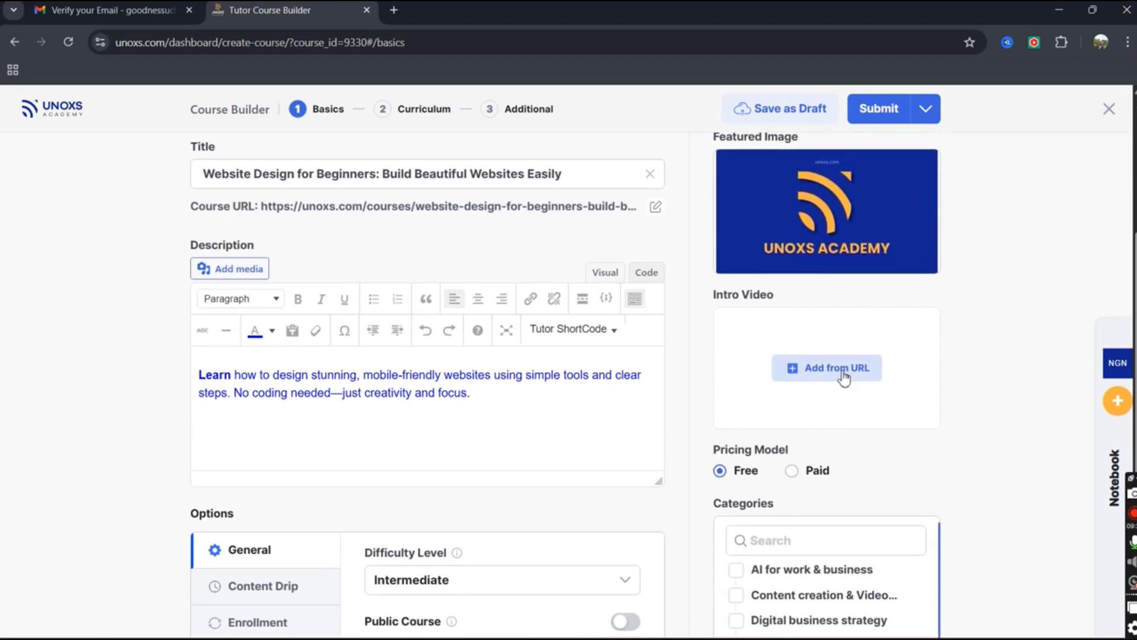
pyautogui.click(1113, 468)
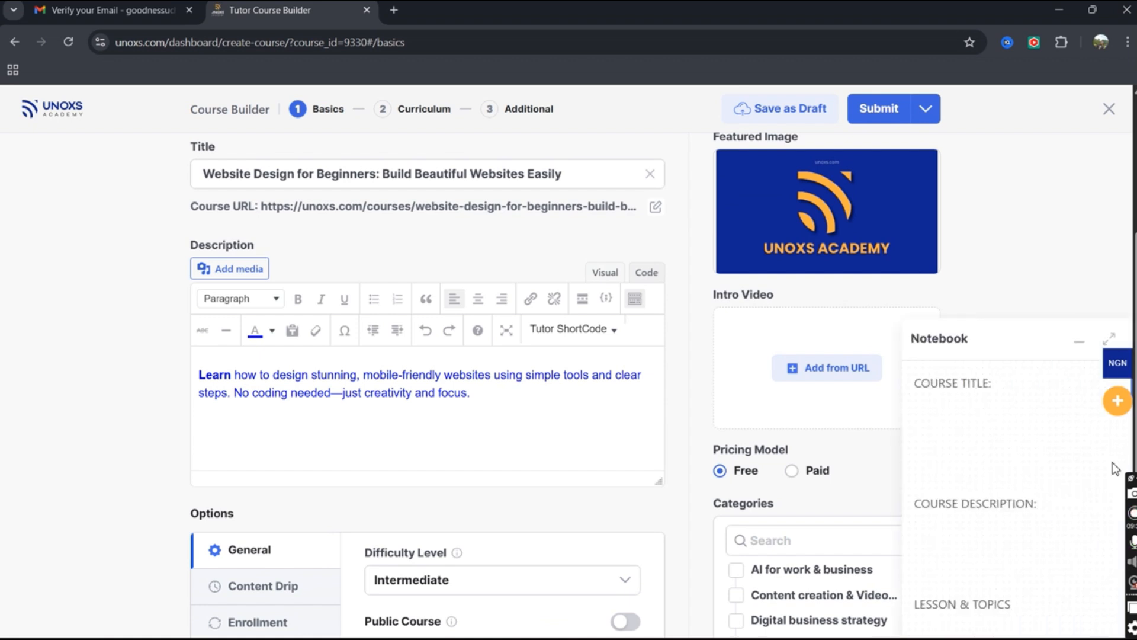
pyautogui.scroll(-1, 1040, 457)
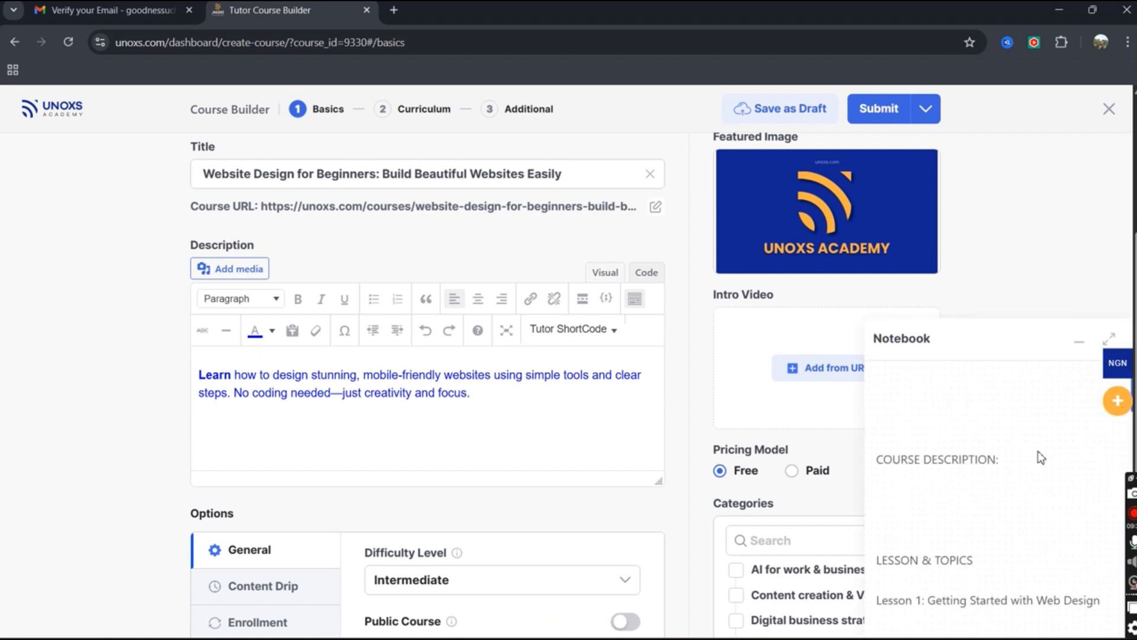
pyautogui.scroll(-5, 1041, 456)
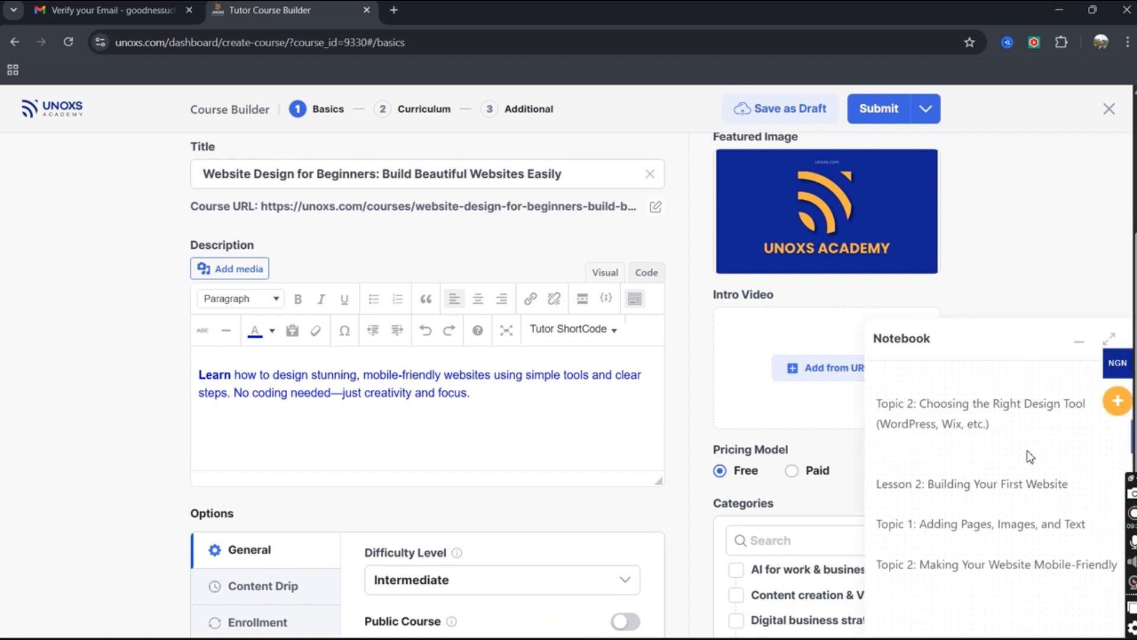
pyautogui.scroll(2, 1030, 456)
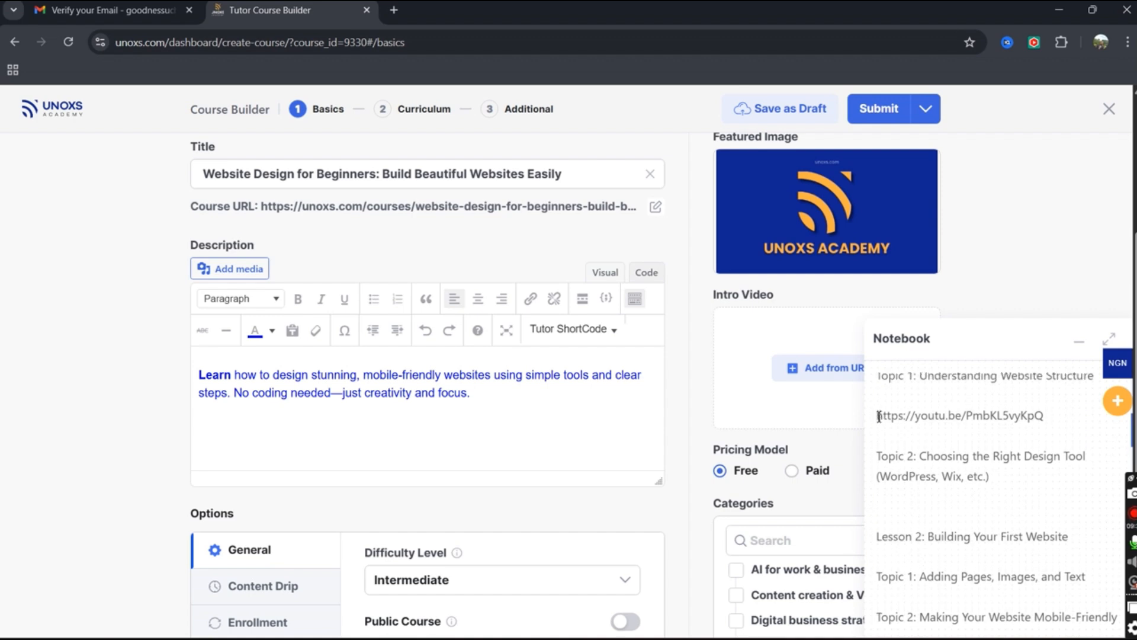
pyautogui.moveTo(879, 417); pyautogui.dragTo(1045, 414)
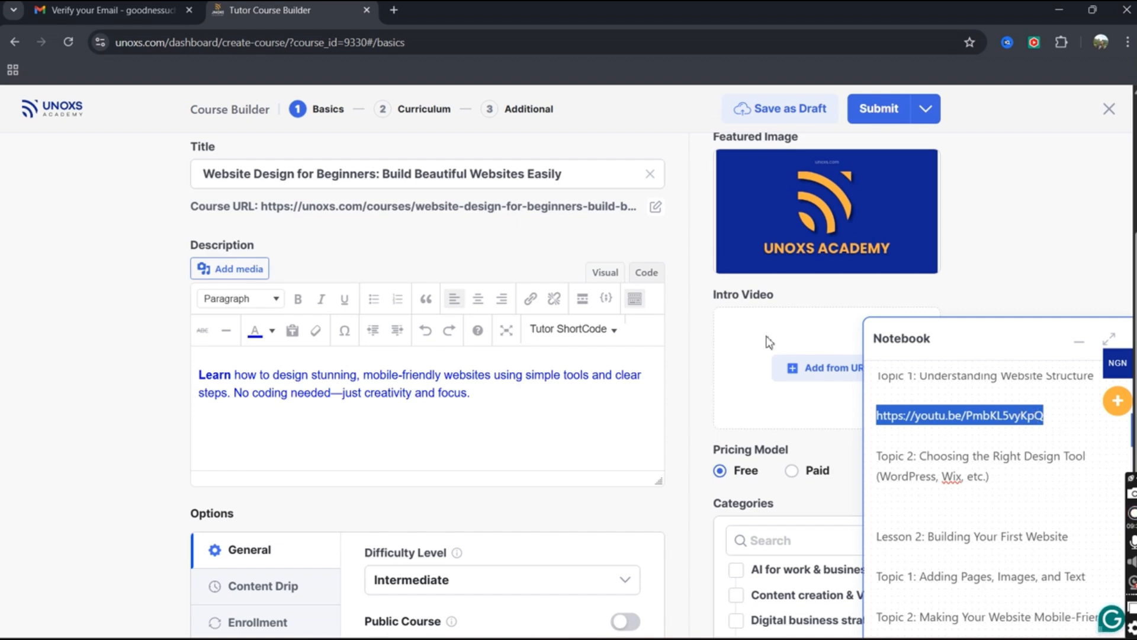
# Add the intro video from URL, then clear the wrongly pasted text from the field.
pyautogui.click(824, 372)
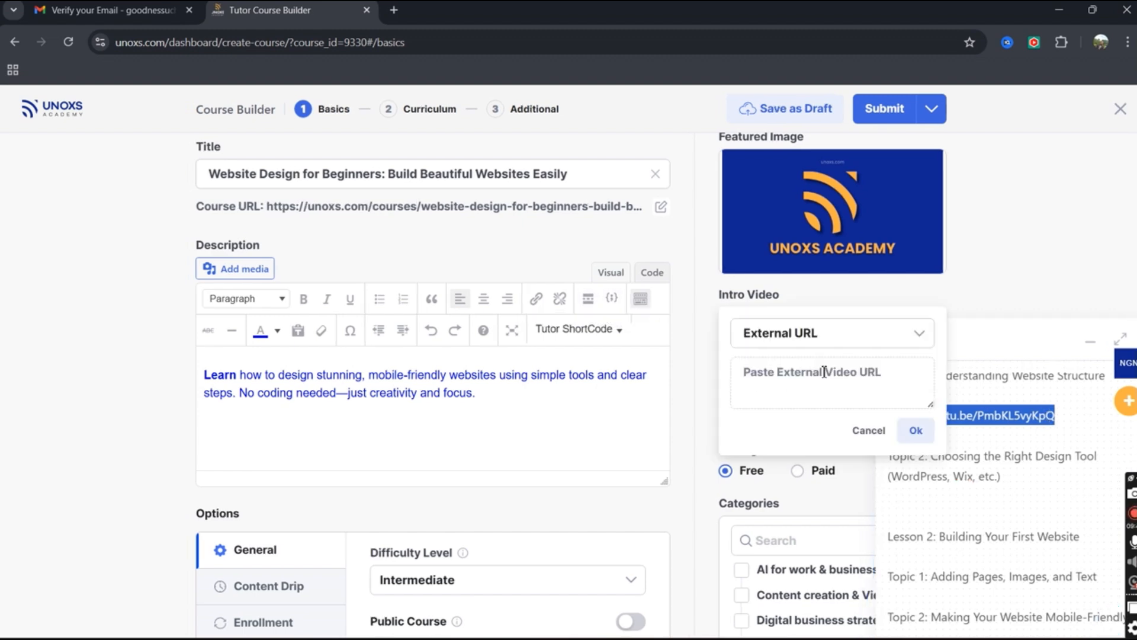
pyautogui.rightClick(807, 382)
pyautogui.click(834, 219)
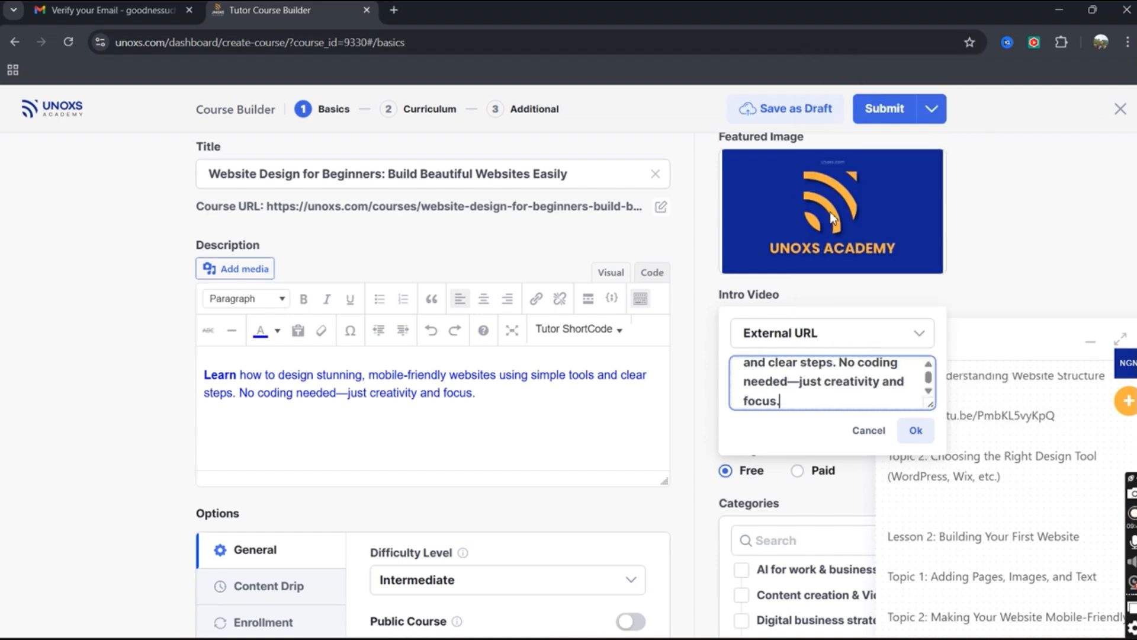
pyautogui.hotkey('ctrl', 'a')
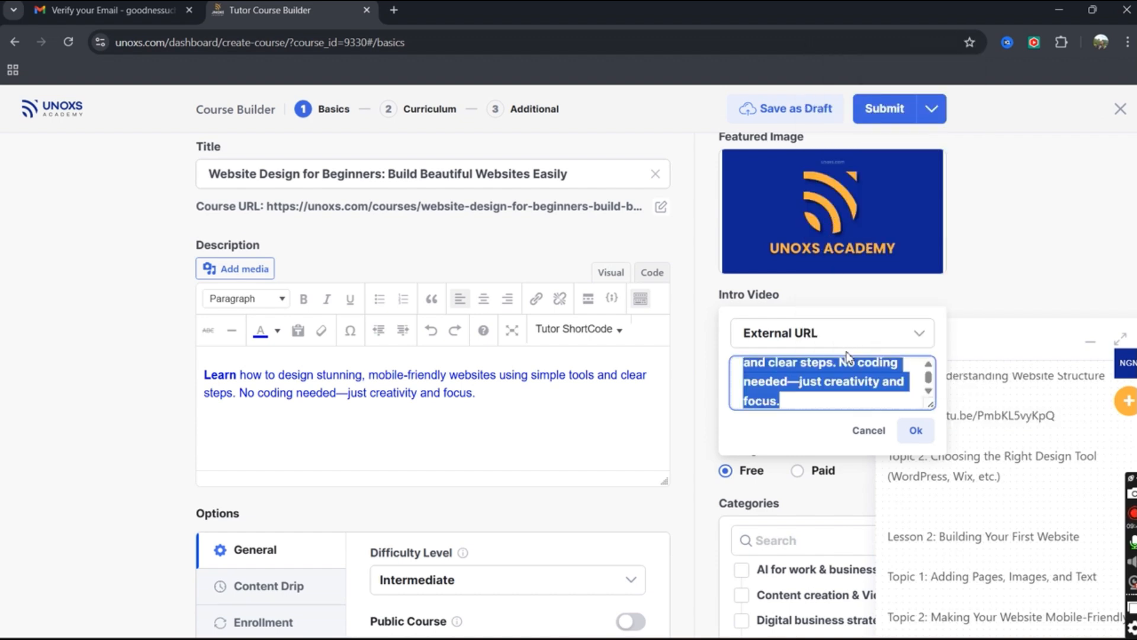
pyautogui.press('BackSpace')
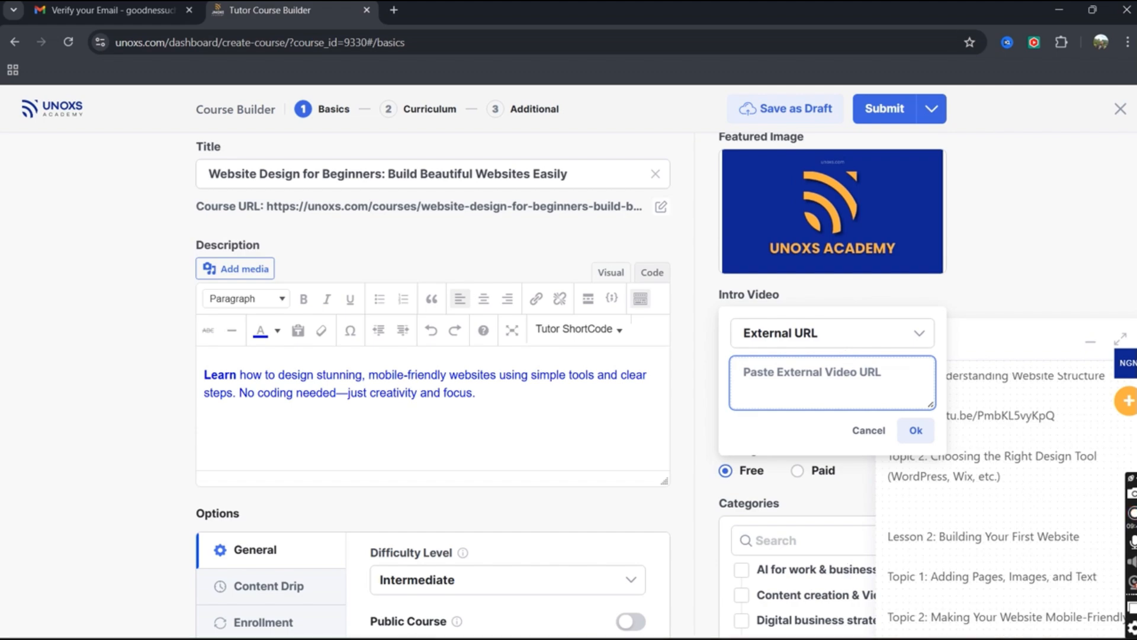
# Copy the video's share link from YouTube and return to the Course Builder.
pyautogui.moveTo(841, 629)
pyautogui.click(837, 569)
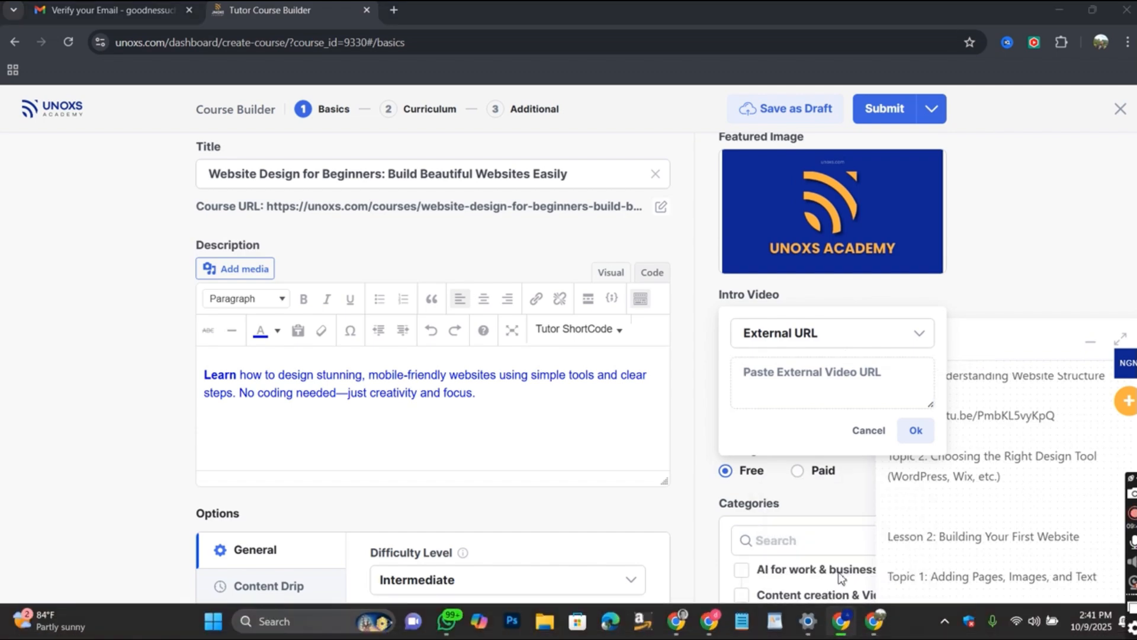
pyautogui.click(698, 426)
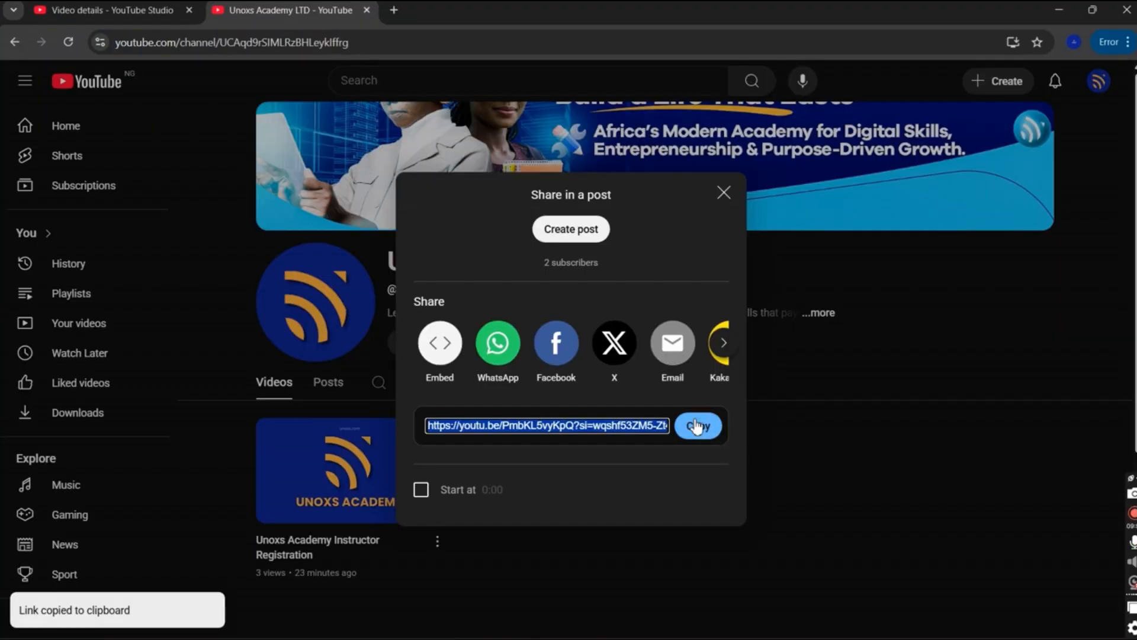
pyautogui.moveTo(836, 618)
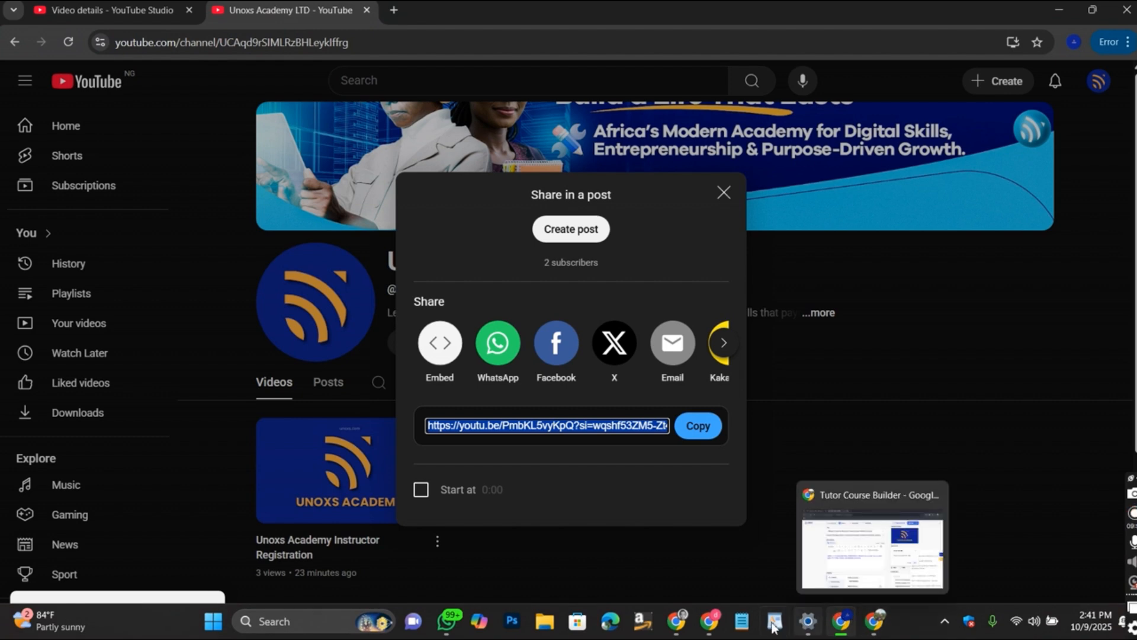
pyautogui.moveTo(872, 627)
pyautogui.click(965, 560)
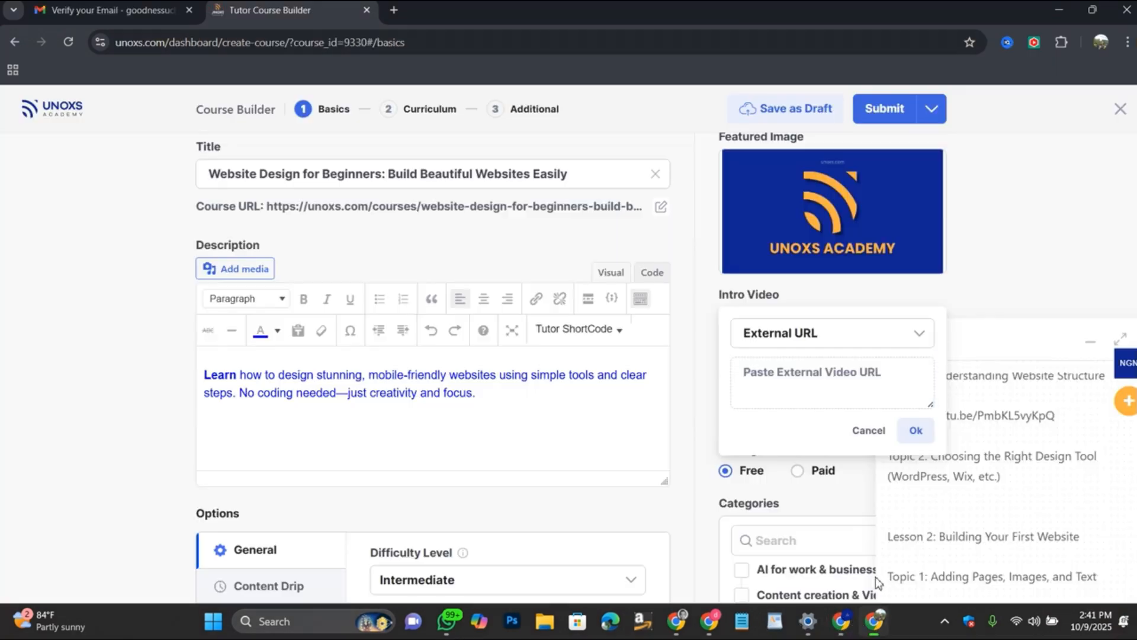
# Paste the YouTube share link as the intro video URL, confirm it, and collapse the notebook.
pyautogui.rightClick(769, 384)
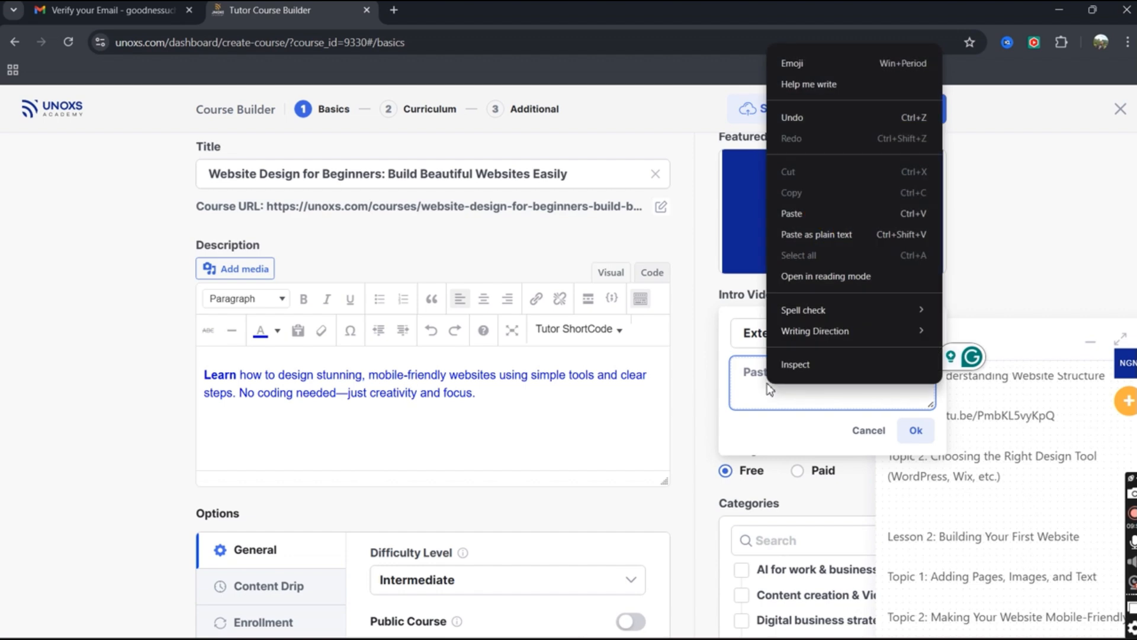
pyautogui.click(790, 214)
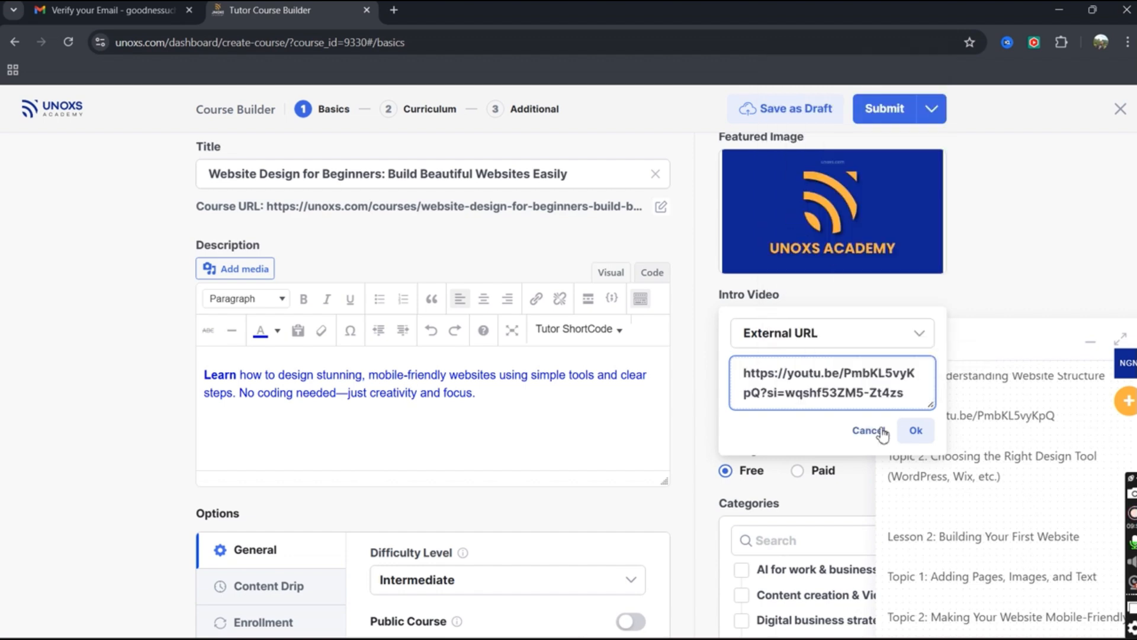
pyautogui.click(916, 430)
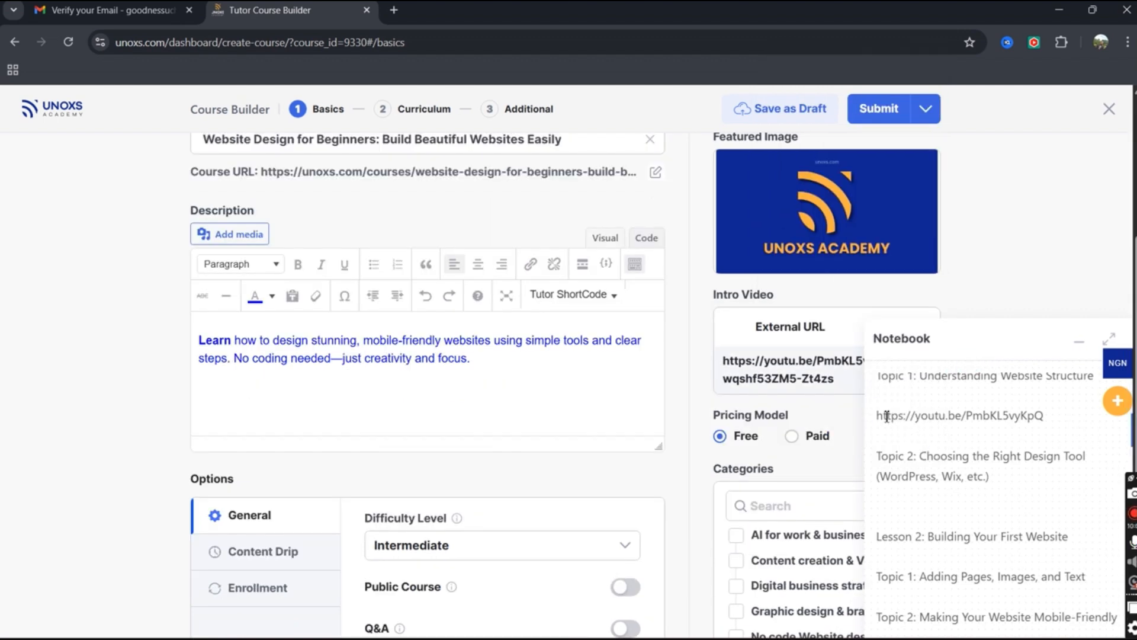
pyautogui.click(1074, 345)
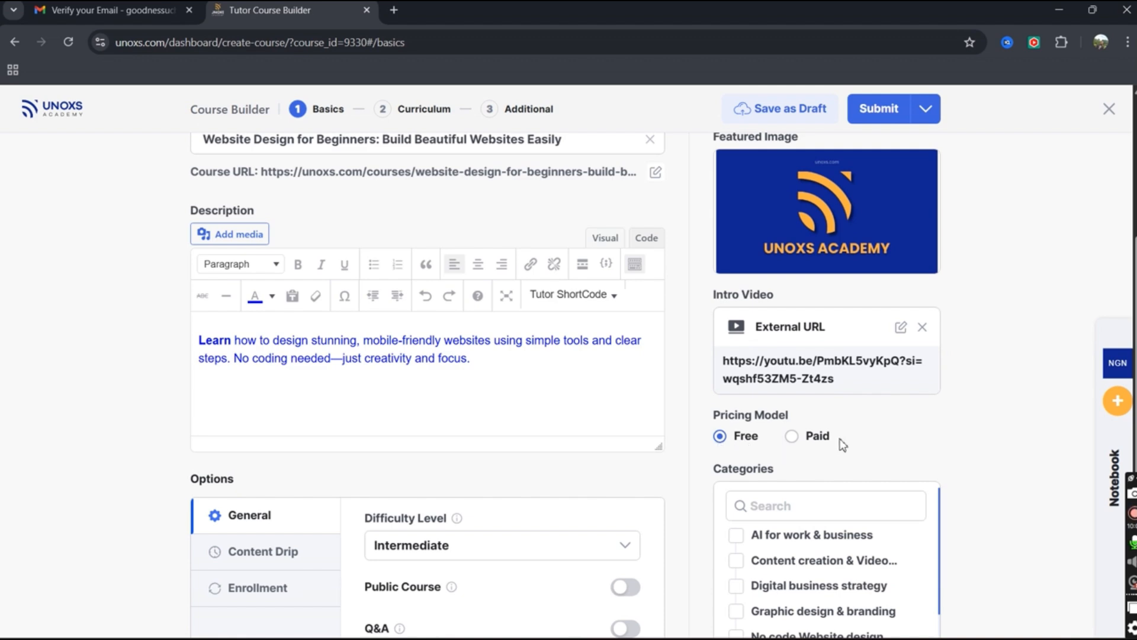
# Switch the course's Pricing Model to Paid.
pyautogui.click(791, 437)
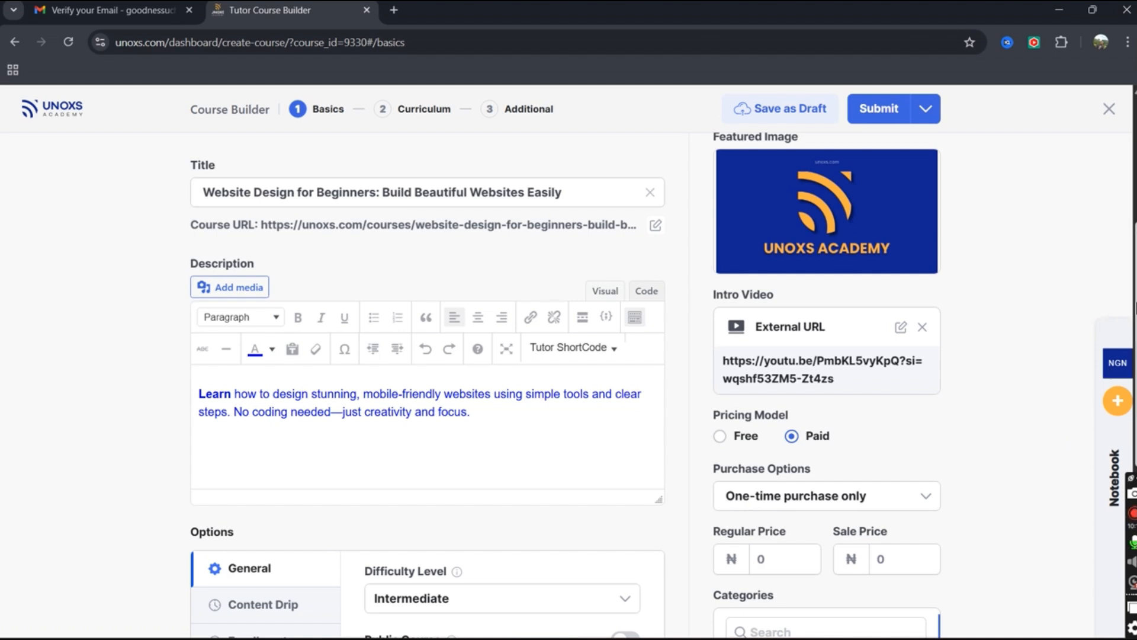
pyautogui.moveTo(1136, 304); pyautogui.dragTo(1136, 307)
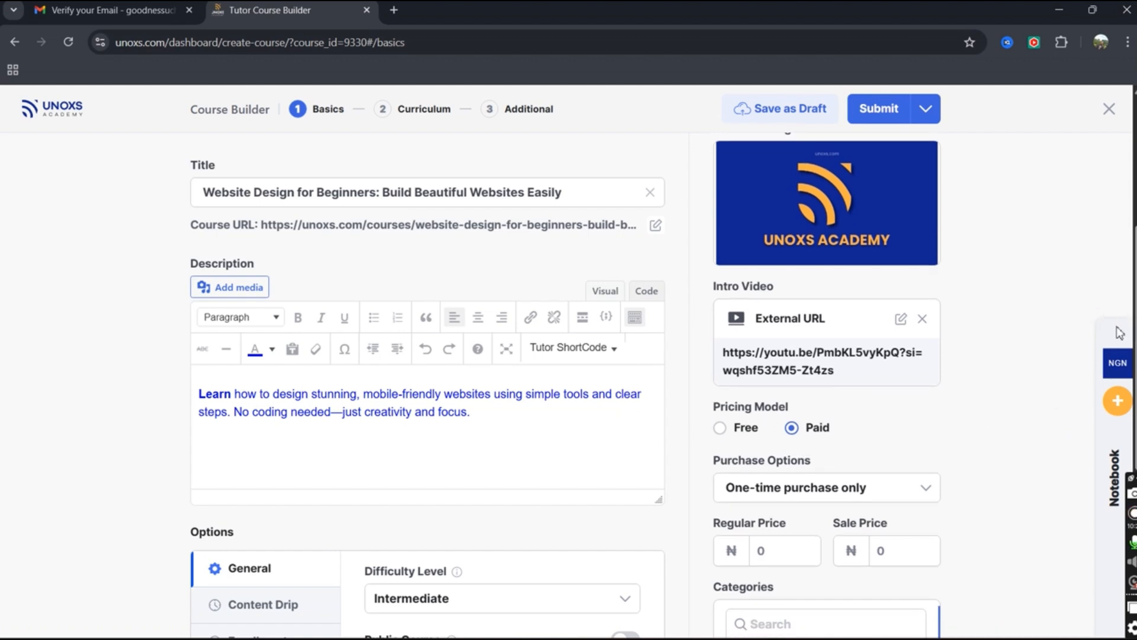
pyautogui.scroll(-5, 1131, 312)
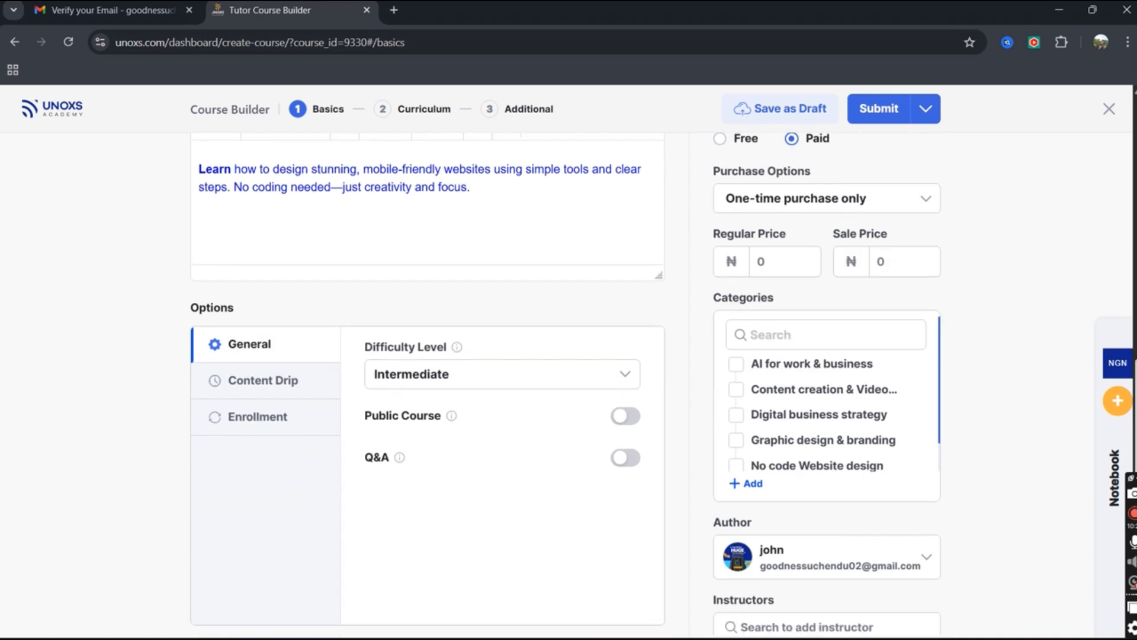
pyautogui.scroll(-1, 1131, 312)
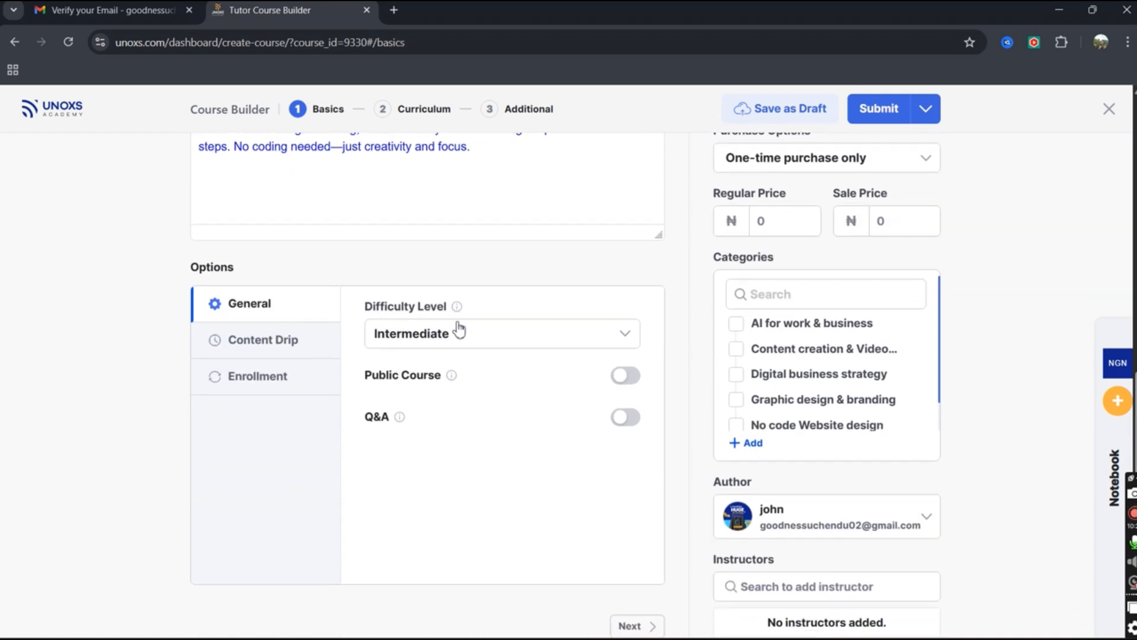
# Set Difficulty Level to All Levels, leaving Q&A switched off after toggling it.
pyautogui.click(474, 337)
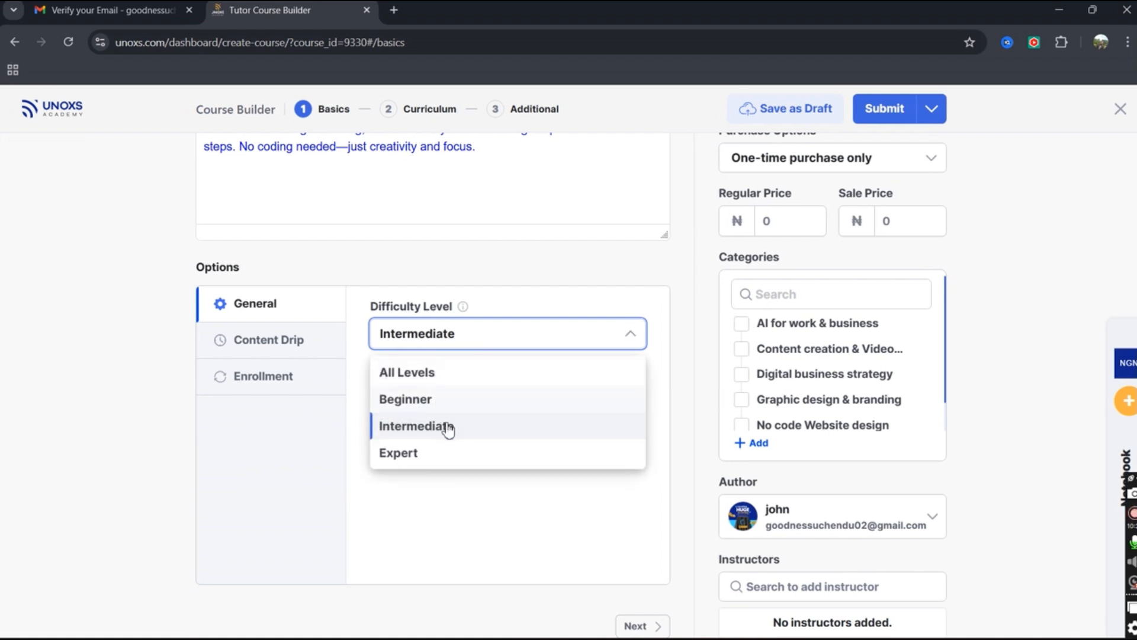
pyautogui.click(448, 382)
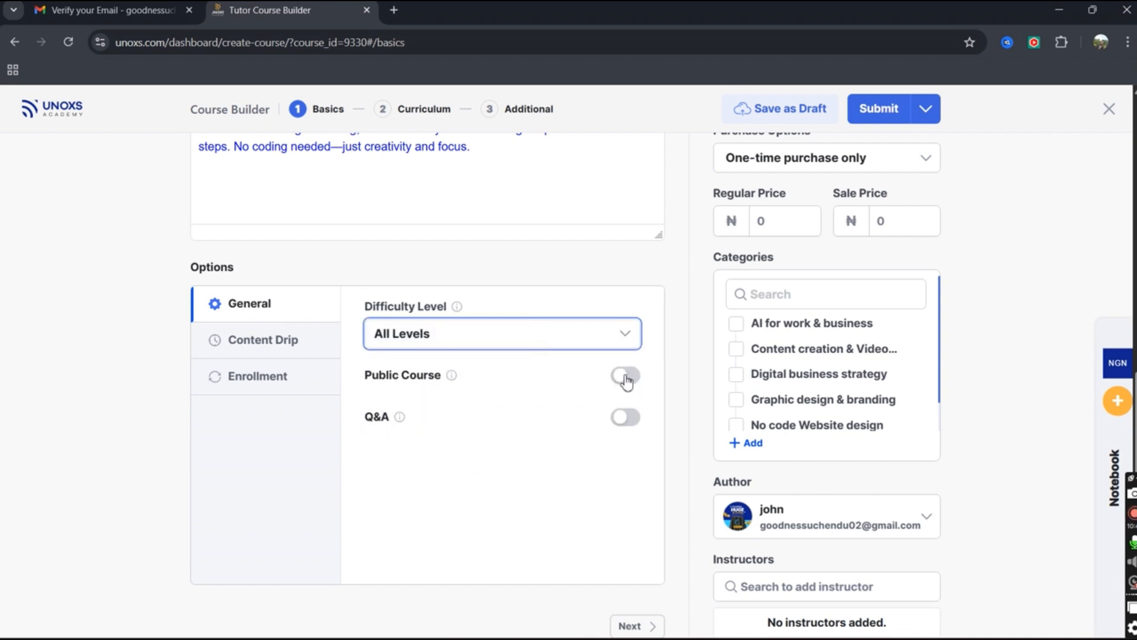
pyautogui.moveTo(439, 379)
pyautogui.moveTo(399, 422)
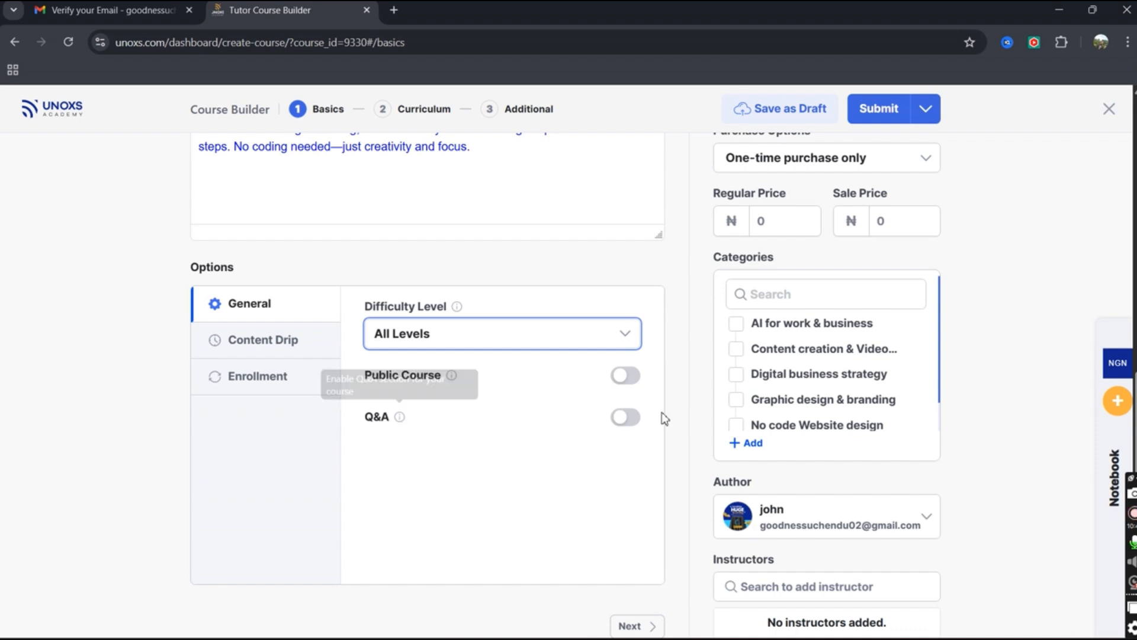
pyautogui.click(623, 418)
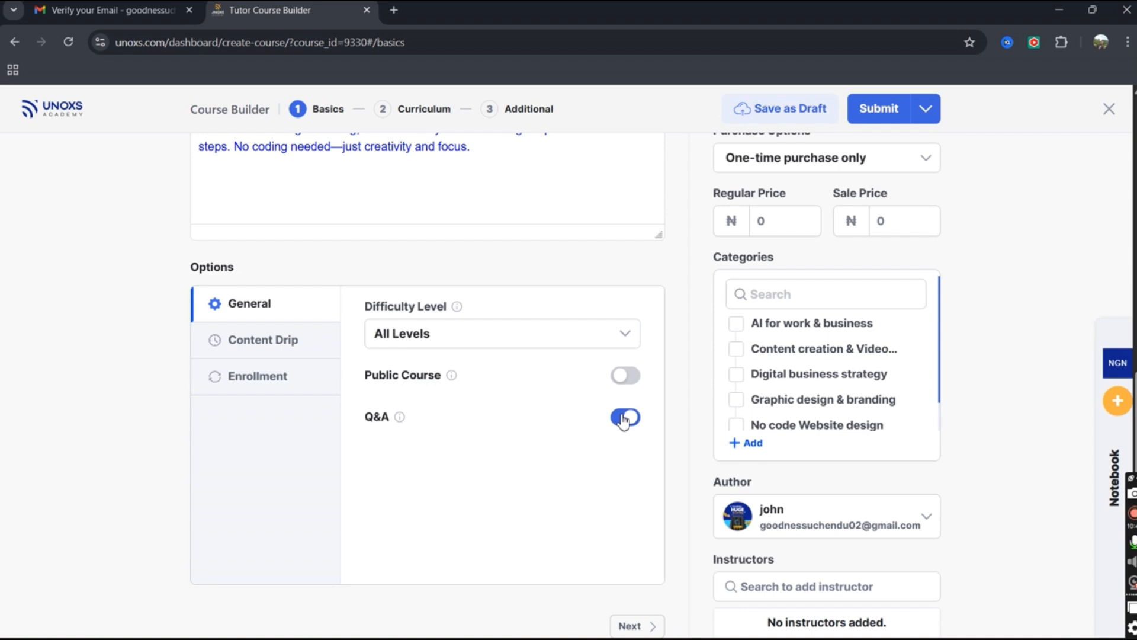
pyautogui.click(623, 419)
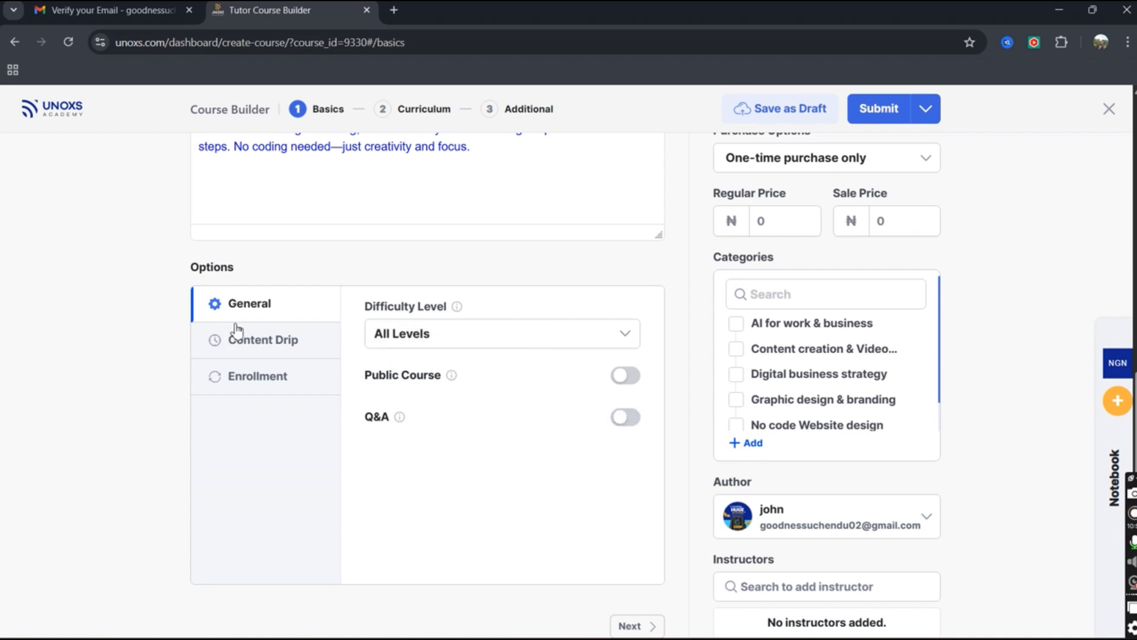
# Try each Content Drip option, then settle on None to turn dripping off.
pyautogui.click(268, 343)
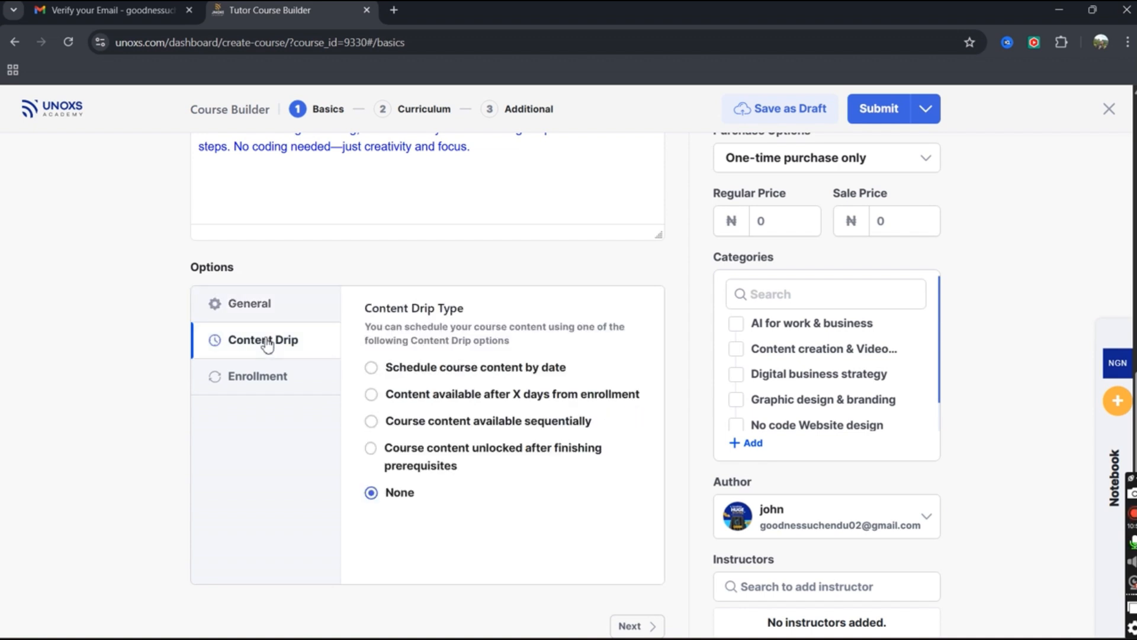
pyautogui.click(371, 368)
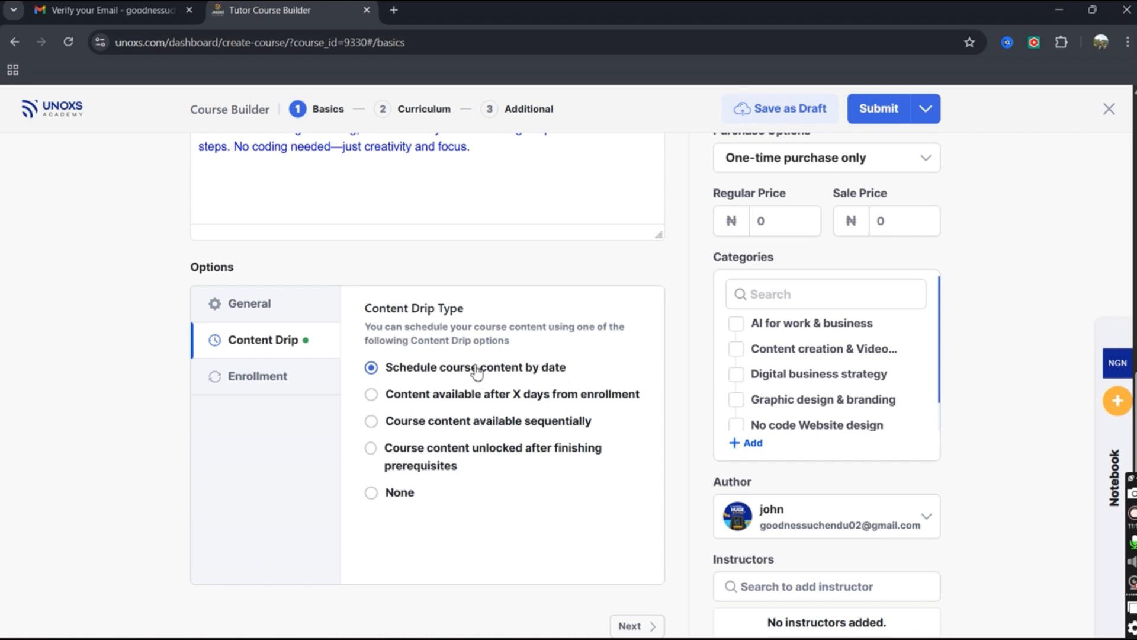
pyautogui.click(371, 396)
pyautogui.click(372, 422)
pyautogui.click(371, 449)
pyautogui.click(372, 494)
# Enter 40 as the Enrollment Maximum Student limit, then clear it back to 0.
pyautogui.click(282, 377)
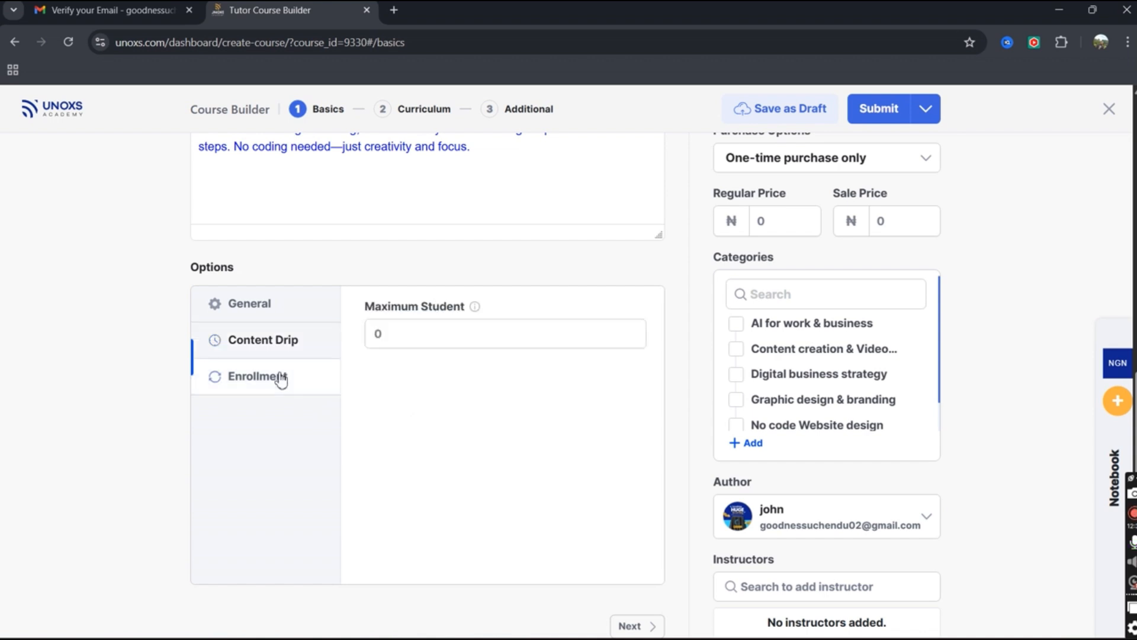
pyautogui.click(389, 337)
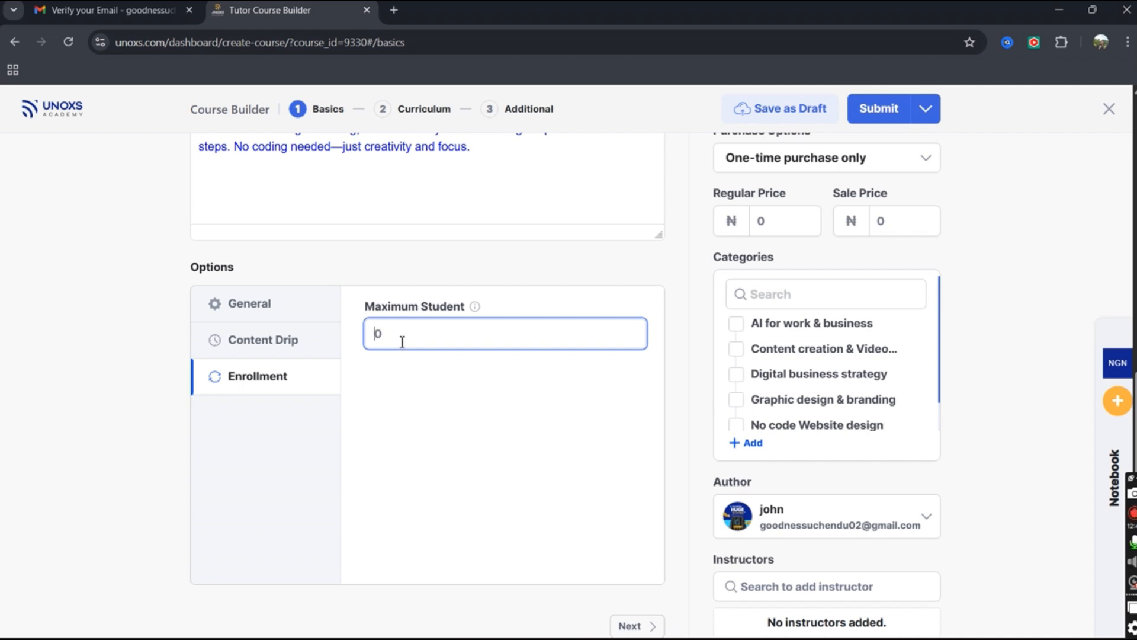
pyautogui.write('40')
pyautogui.press('Tab')
pyautogui.click(631, 334)
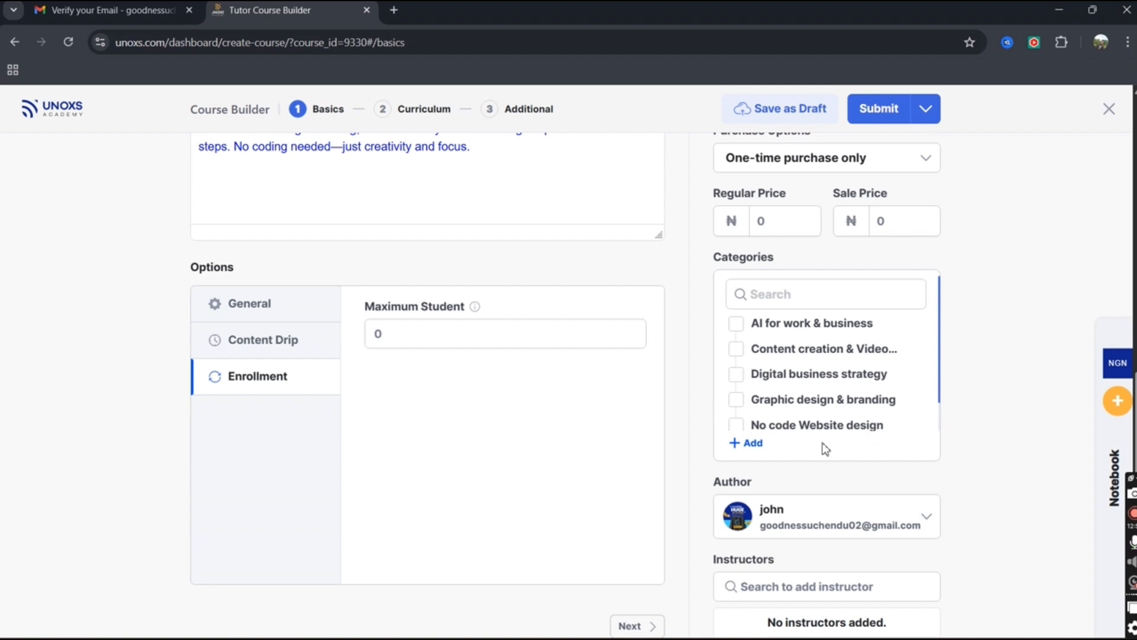
# Tick the No code Website design category for the course.
pyautogui.click(756, 446)
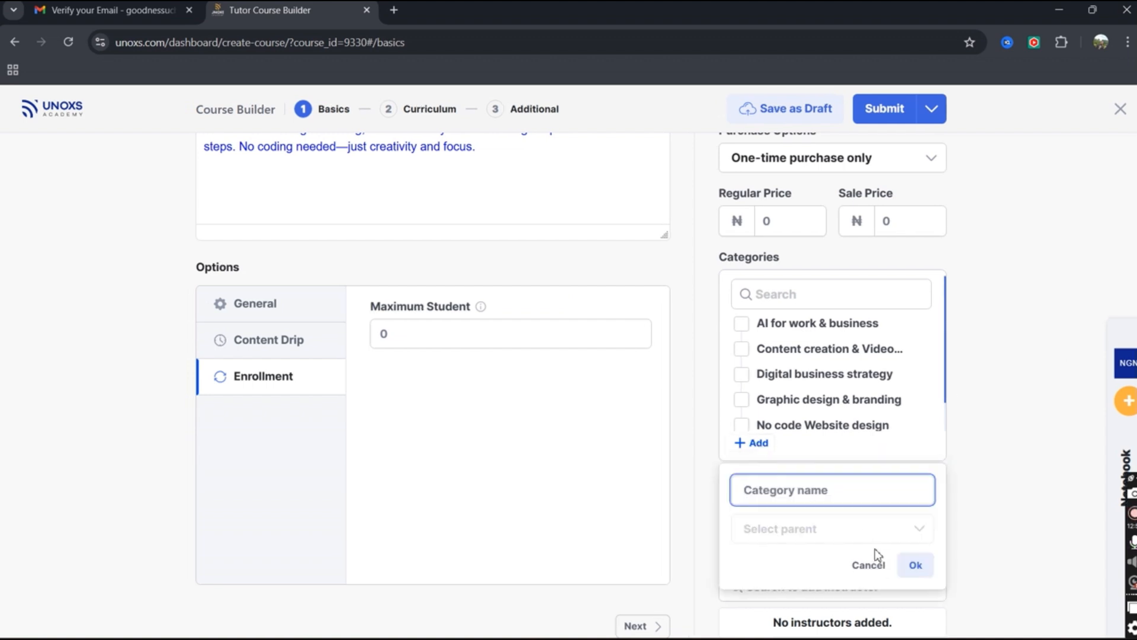
pyautogui.click(866, 564)
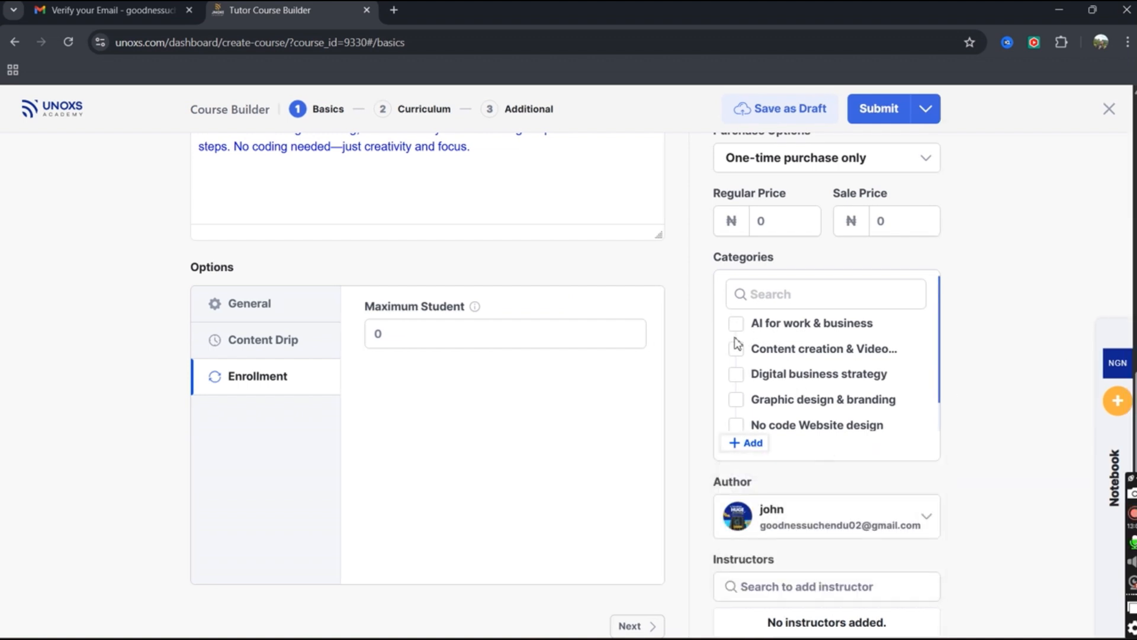
pyautogui.scroll(-1, 838, 367)
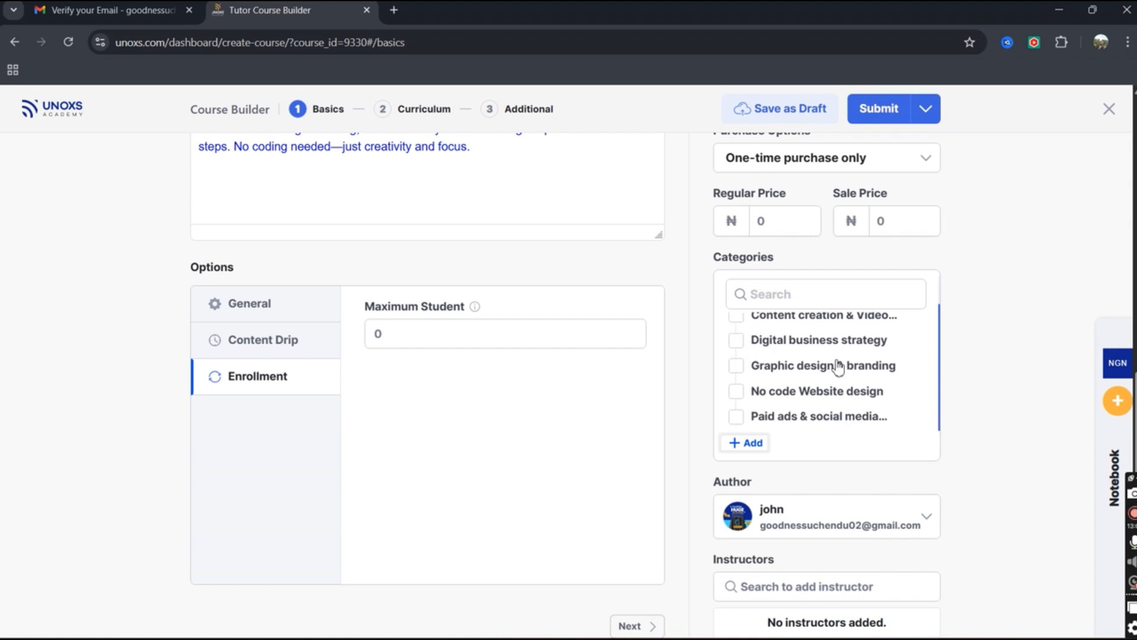
pyautogui.scroll(1, 751, 403)
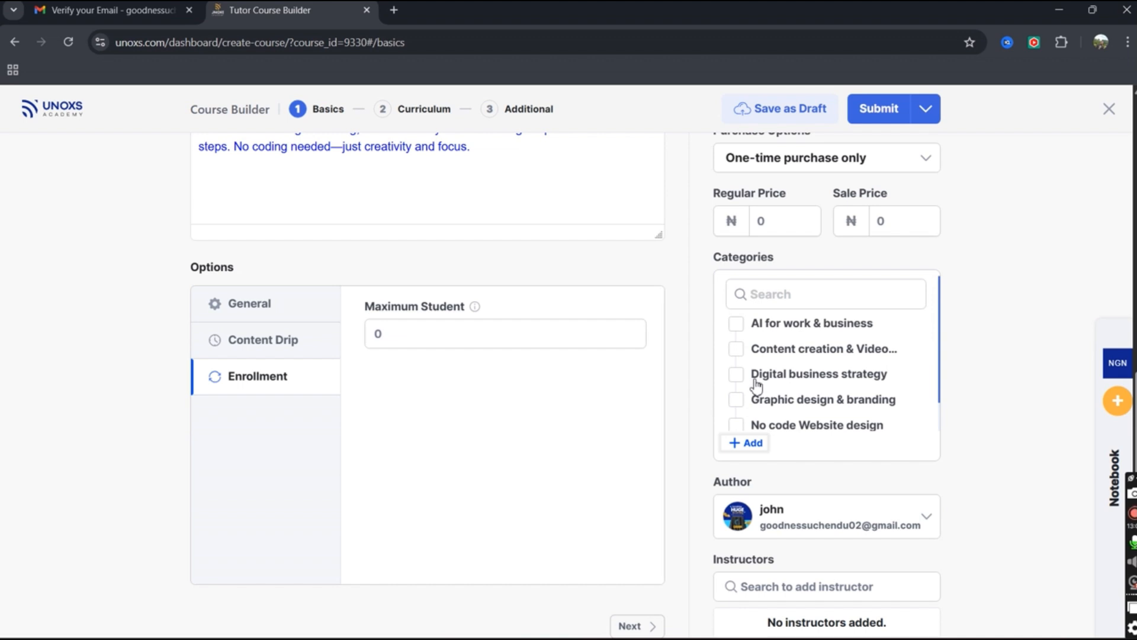
pyautogui.scroll(-1, 739, 394)
pyautogui.click(738, 392)
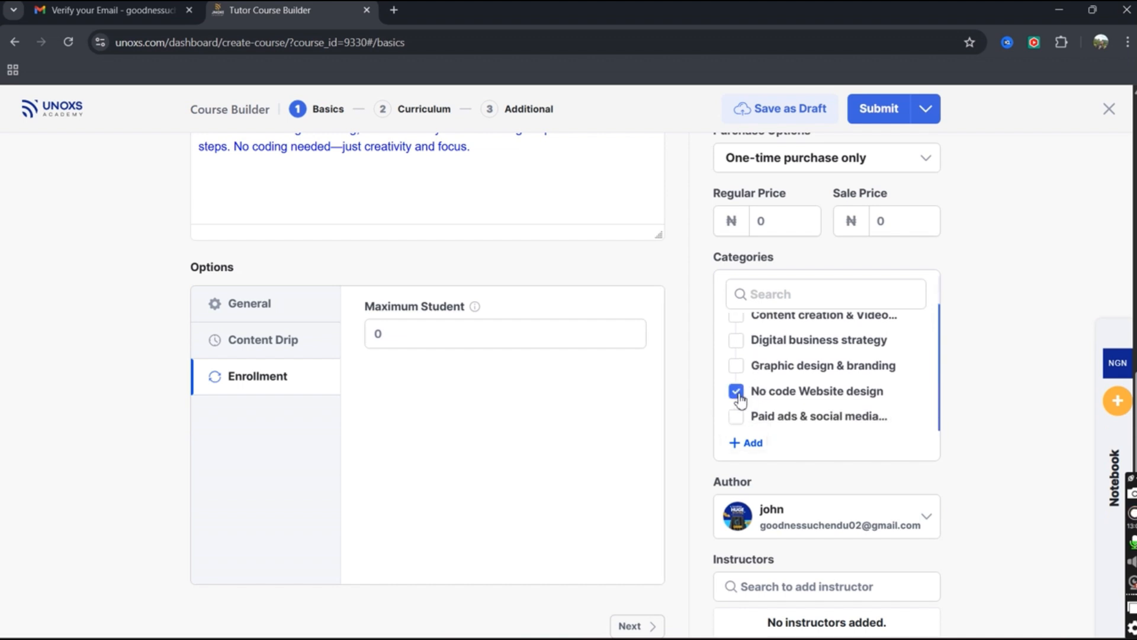
# Open the new category form, check parent categories, and cancel without creating one.
pyautogui.click(746, 444)
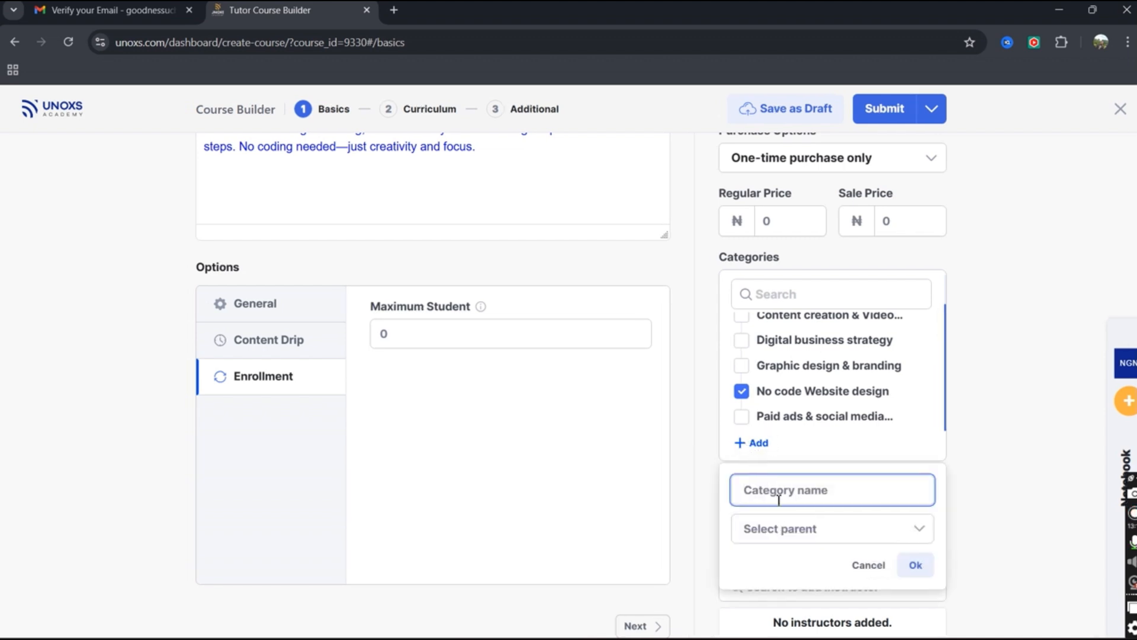
pyautogui.click(788, 528)
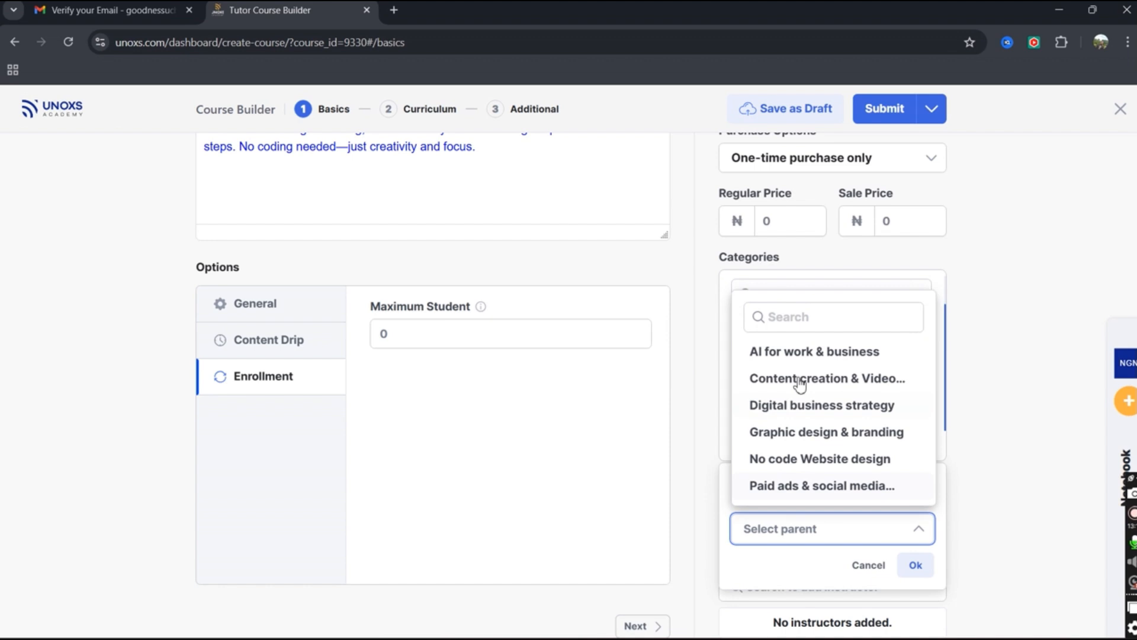
pyautogui.click(866, 568)
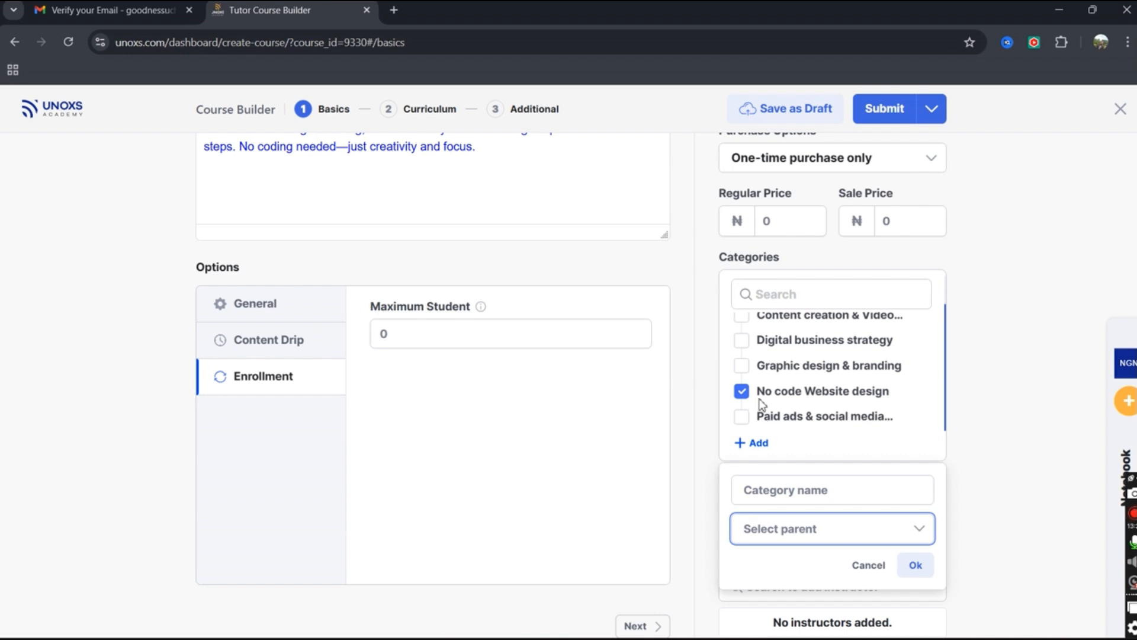
pyautogui.click(916, 565)
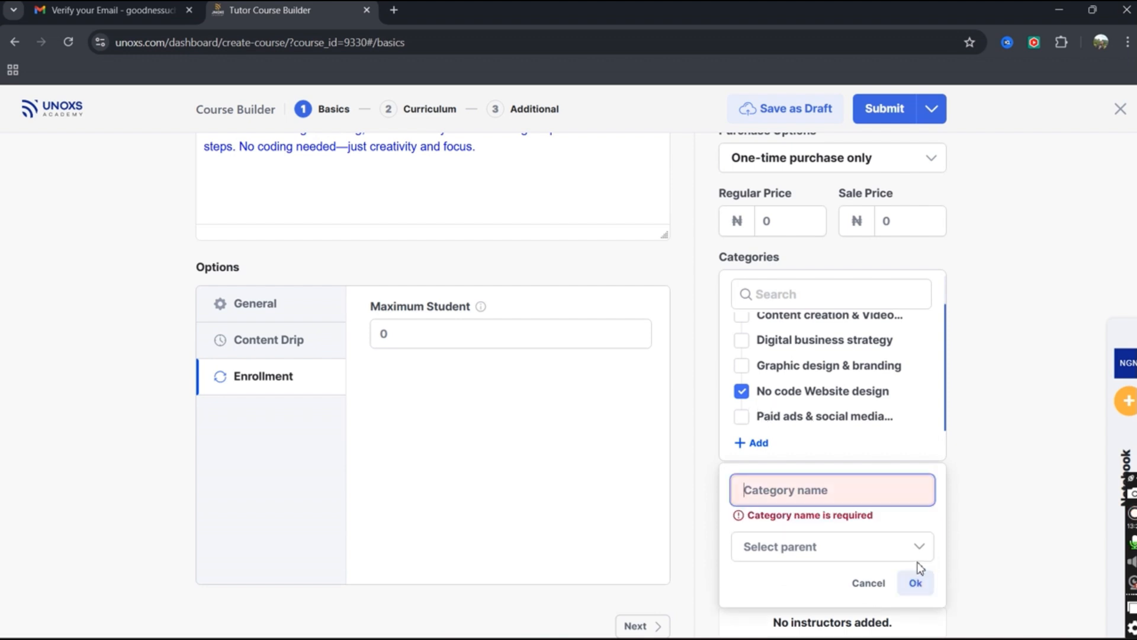
pyautogui.click(867, 586)
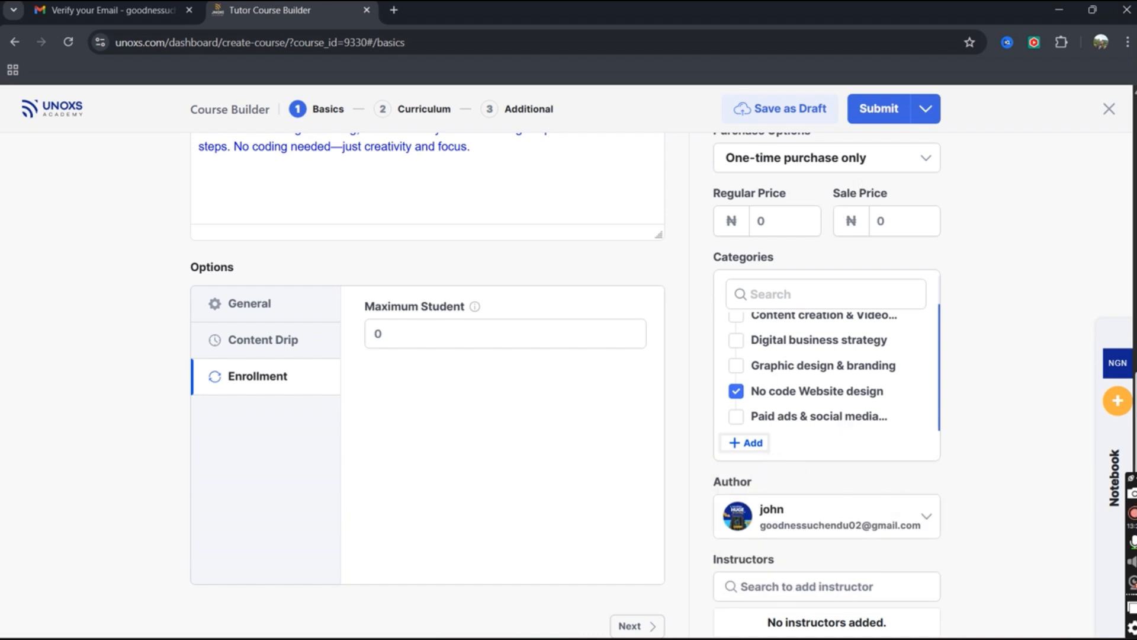
# Keep Purchase Options on One-time purchase only.
pyautogui.moveTo(1135, 413); pyautogui.dragTo(1135, 344)
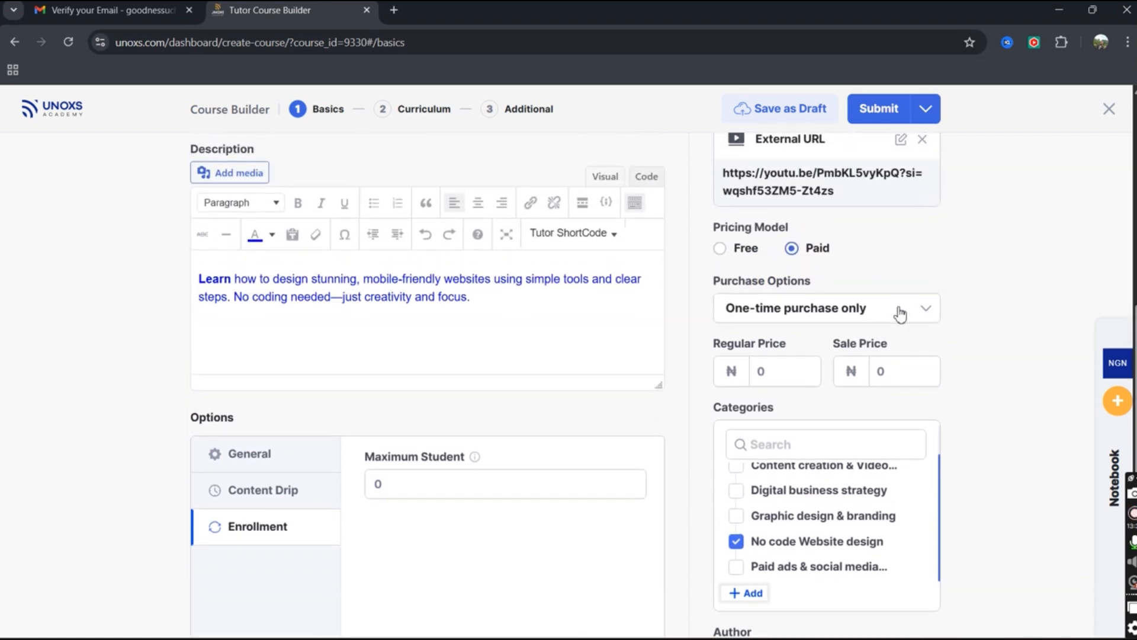
pyautogui.click(921, 308)
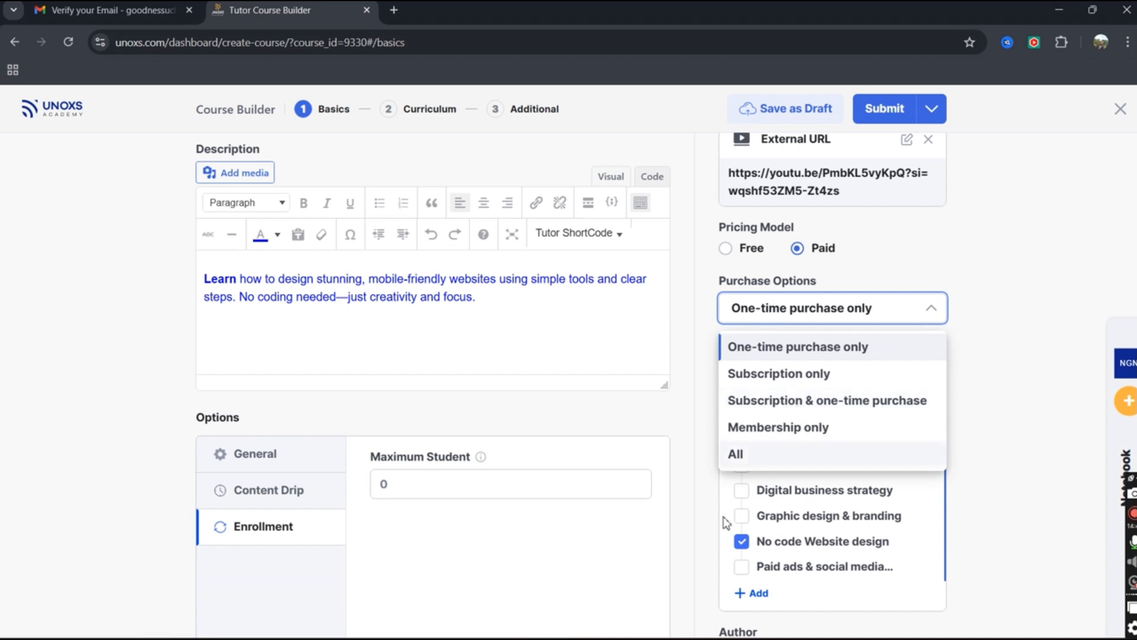
pyautogui.click(812, 351)
# Try the subscription purchase options, return to One-time purchase only, and enter Regular Price 10000.
pyautogui.click(829, 314)
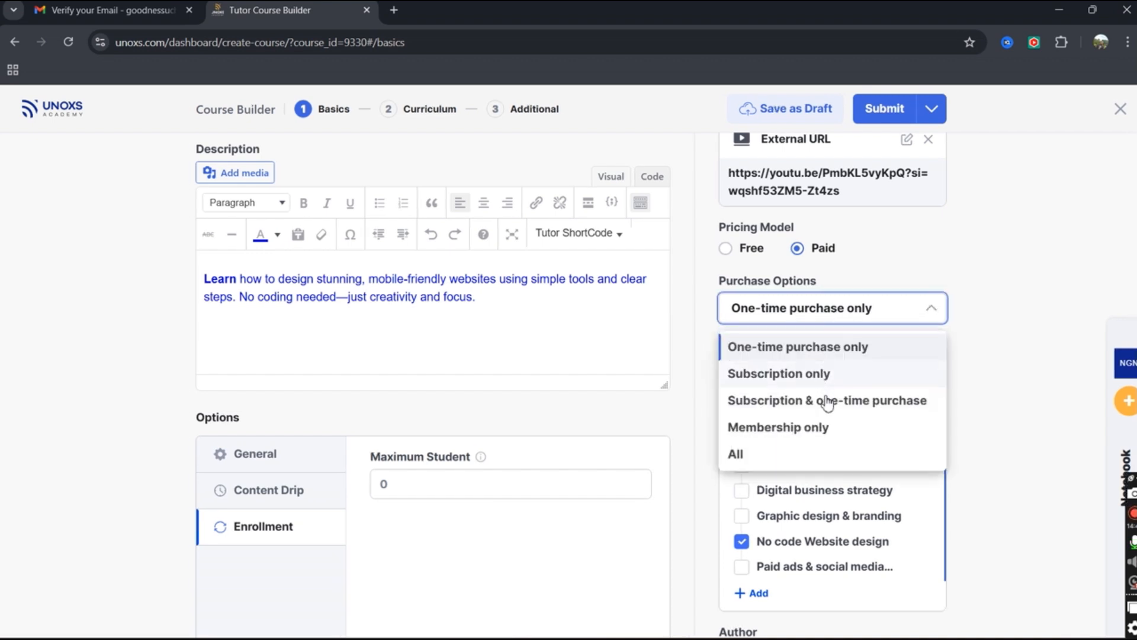
pyautogui.click(822, 374)
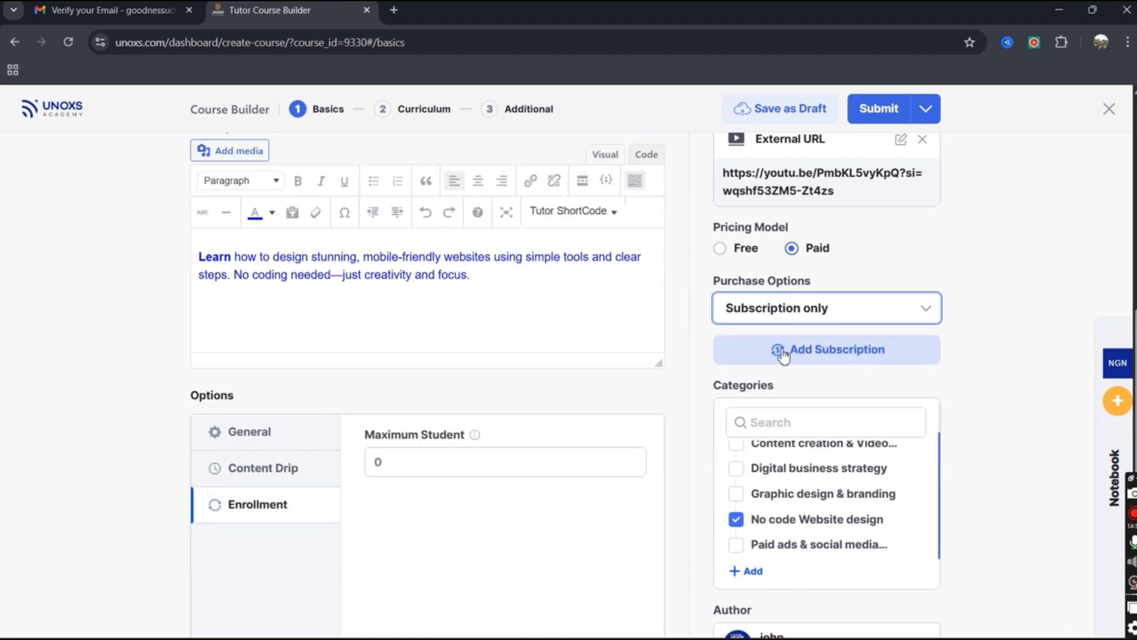
pyautogui.click(824, 310)
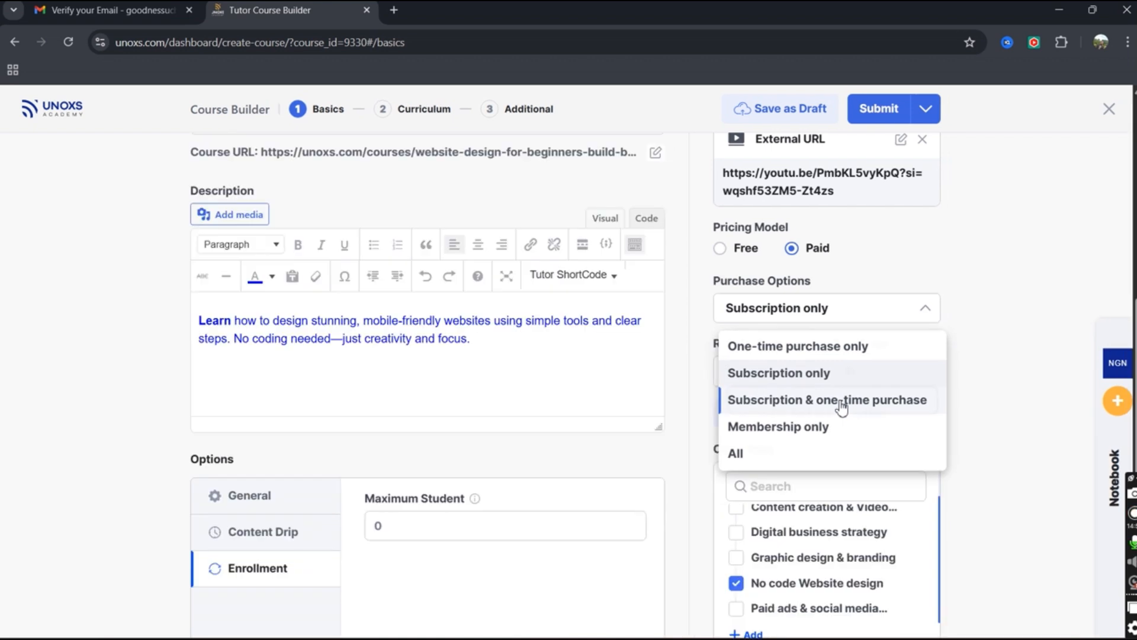
pyautogui.click(842, 403)
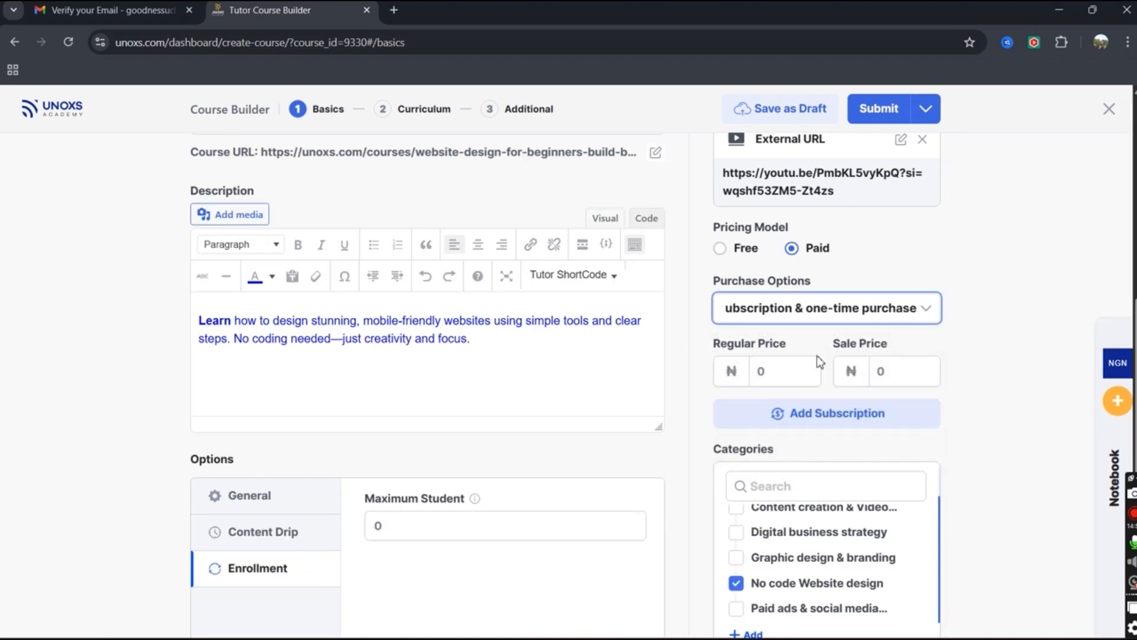
pyautogui.click(791, 319)
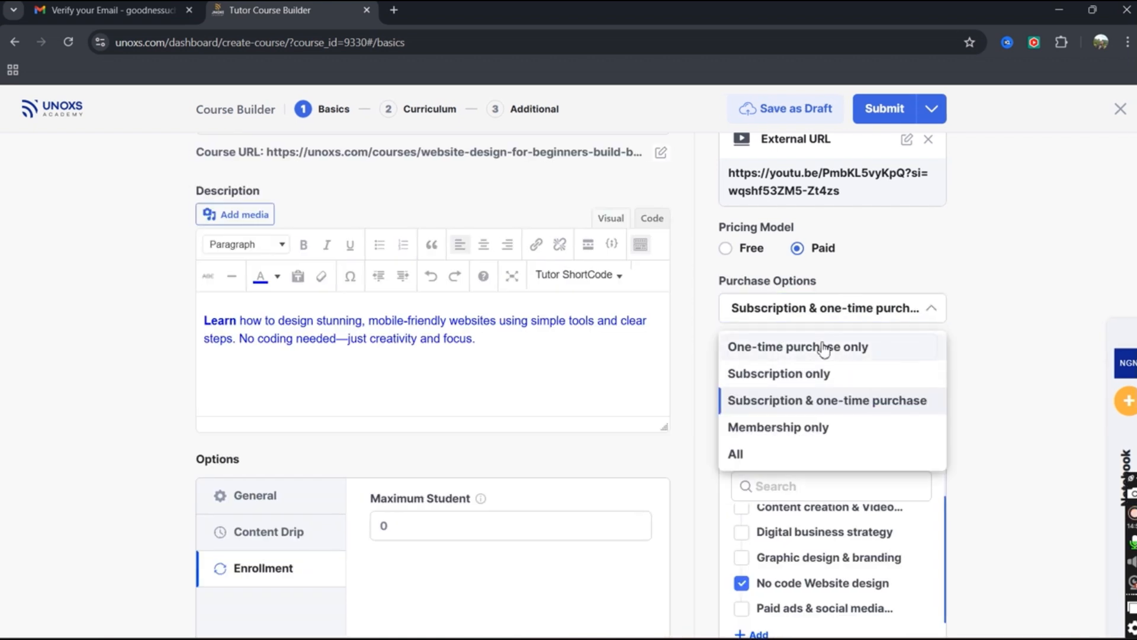
pyautogui.click(824, 348)
pyautogui.click(780, 375)
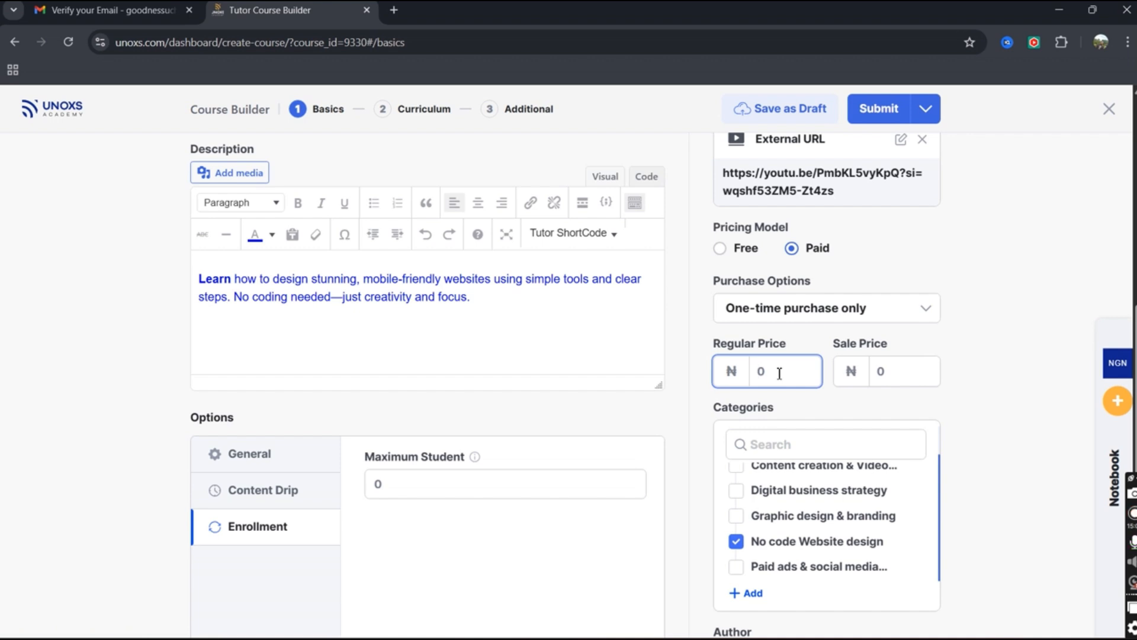
pyautogui.write('10000')
# Enter a Sale Price of ₦5000 alongside the ₦10000 regular price.
pyautogui.click(884, 372)
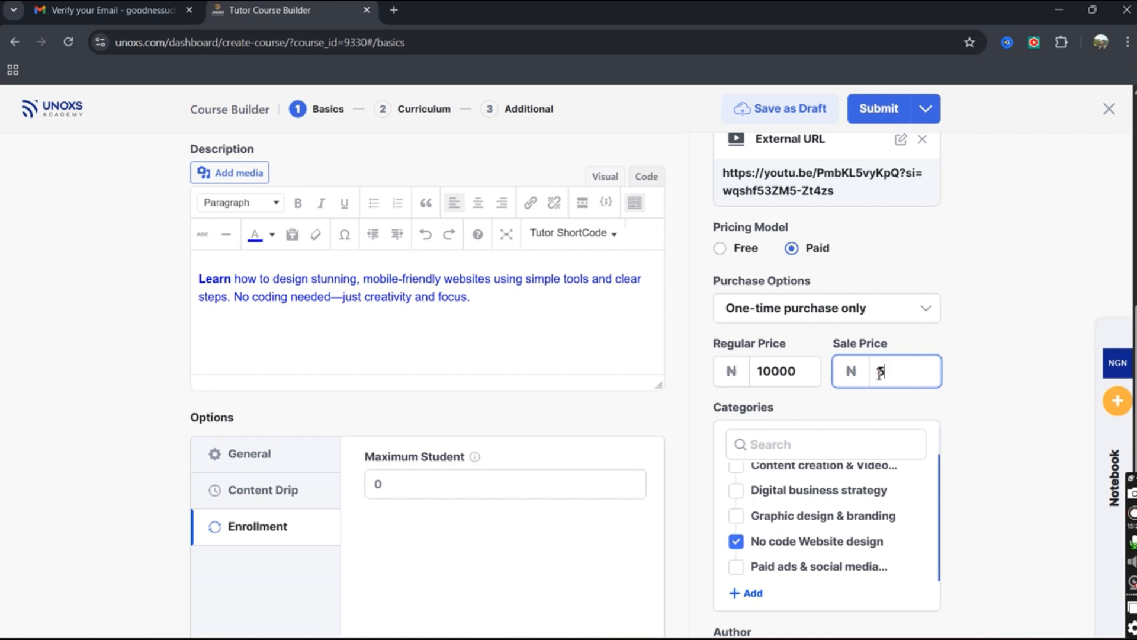
pyautogui.write('000')
pyautogui.click(999, 421)
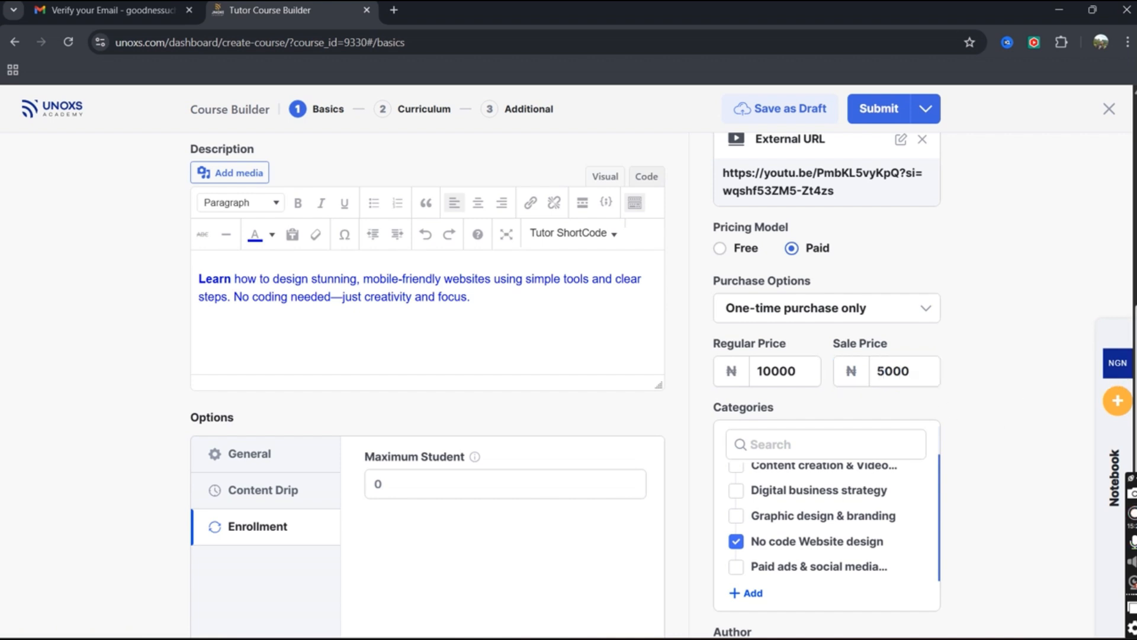
pyautogui.scroll(-3, 569, 385)
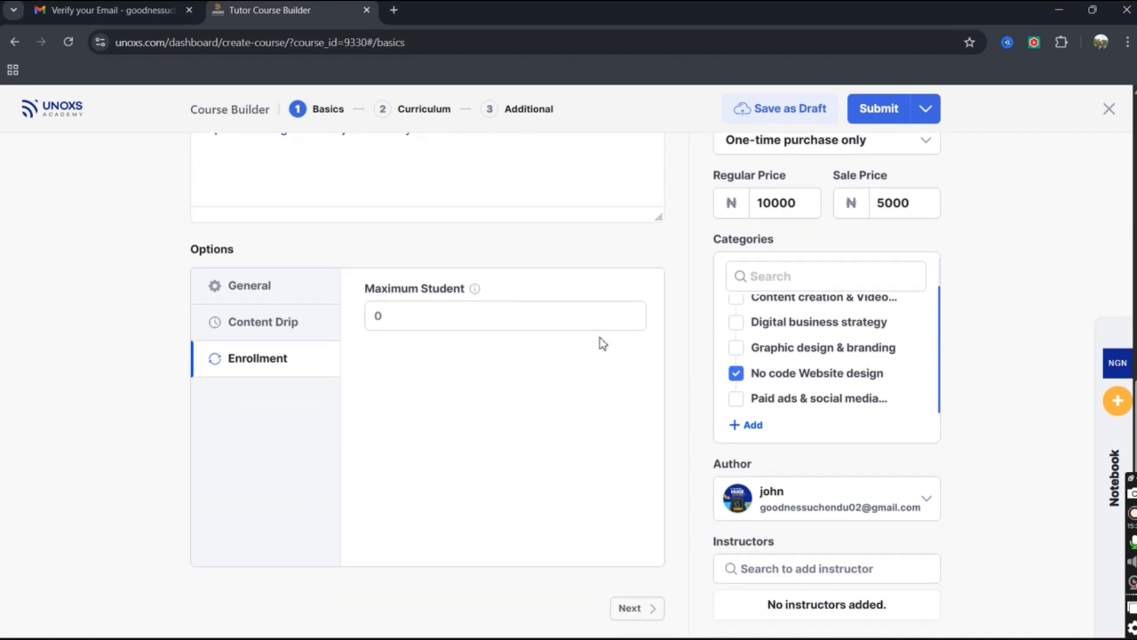
pyautogui.scroll(2, 885, 332)
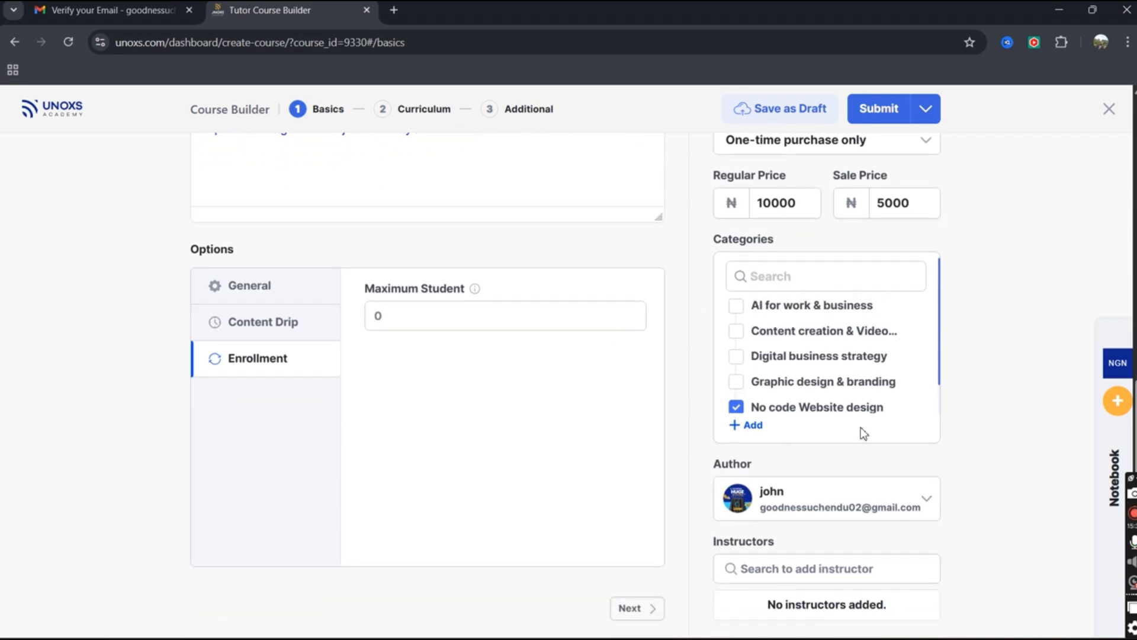
pyautogui.click(896, 500)
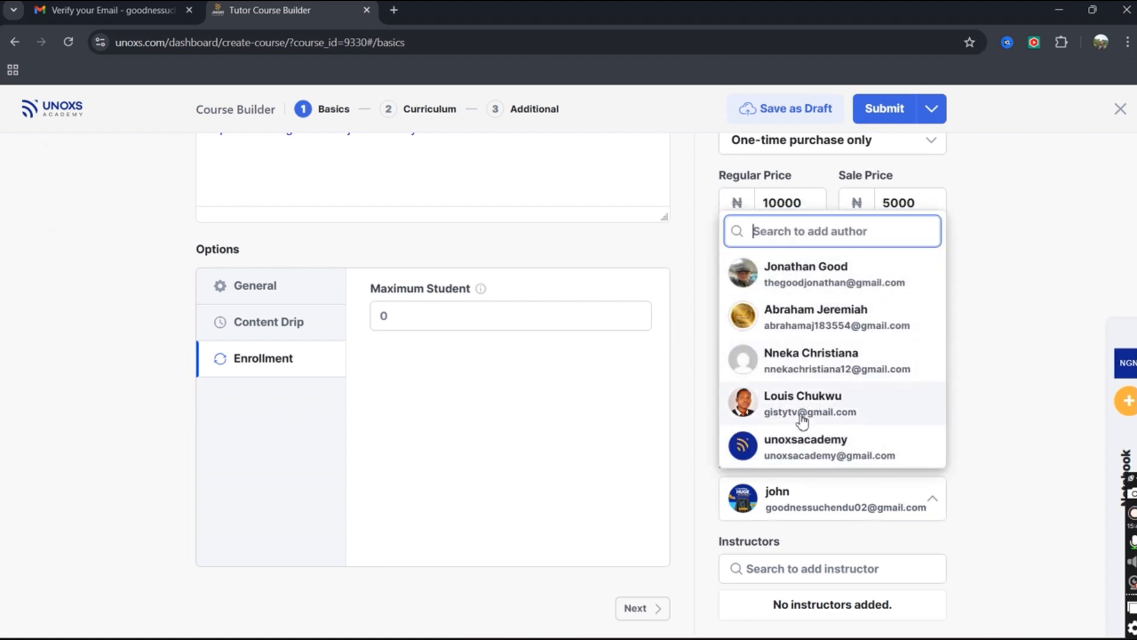
pyautogui.click(988, 403)
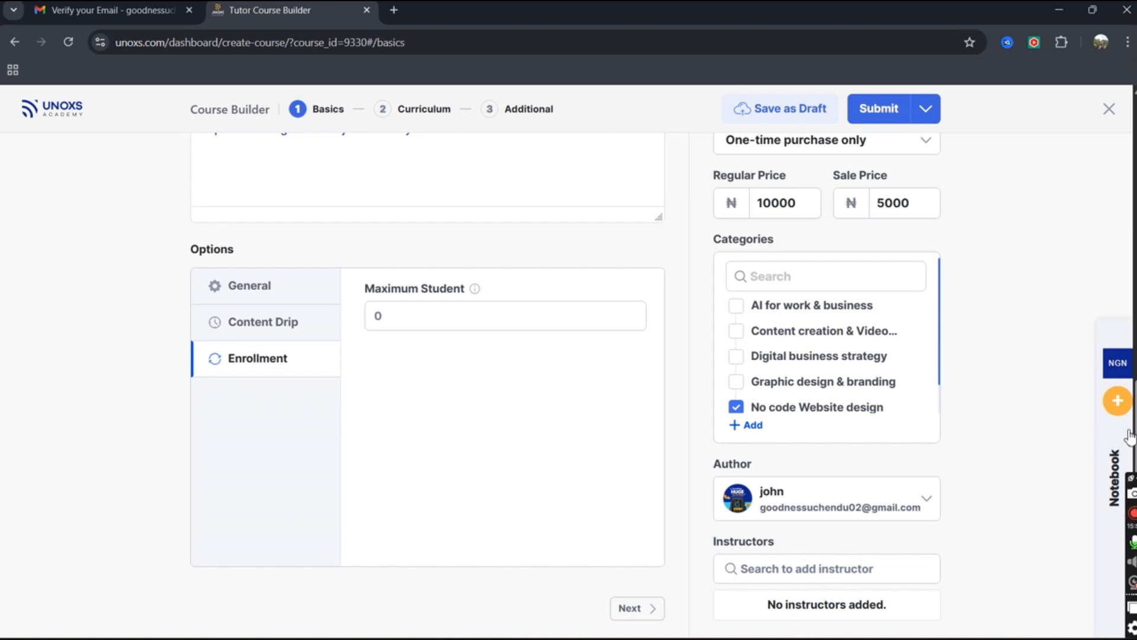
pyautogui.scroll(5, 1125, 212)
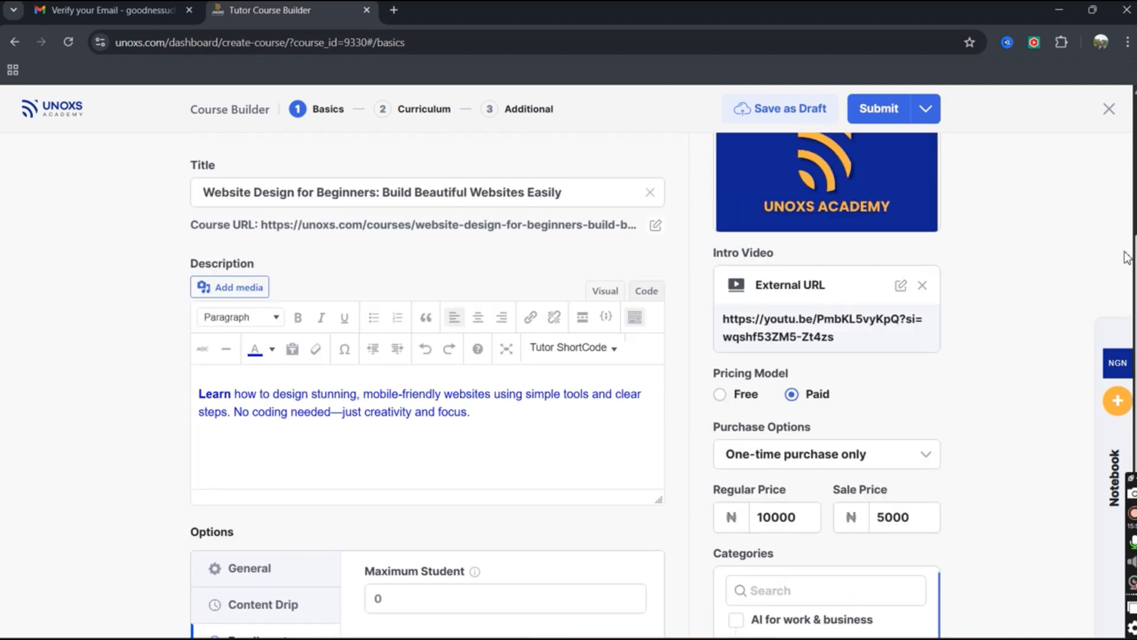
# Turn off the course schedule and save the course as a draft.
pyautogui.scroll(3, 1125, 212)
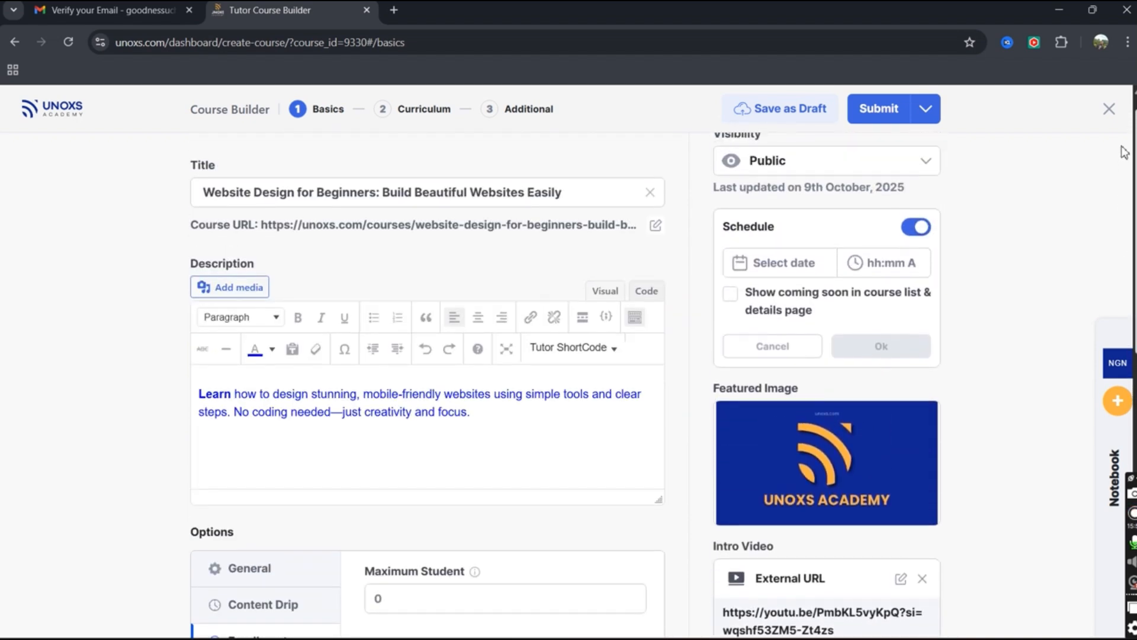
pyautogui.scroll(-5, 624, 414)
pyautogui.scroll(5, 624, 415)
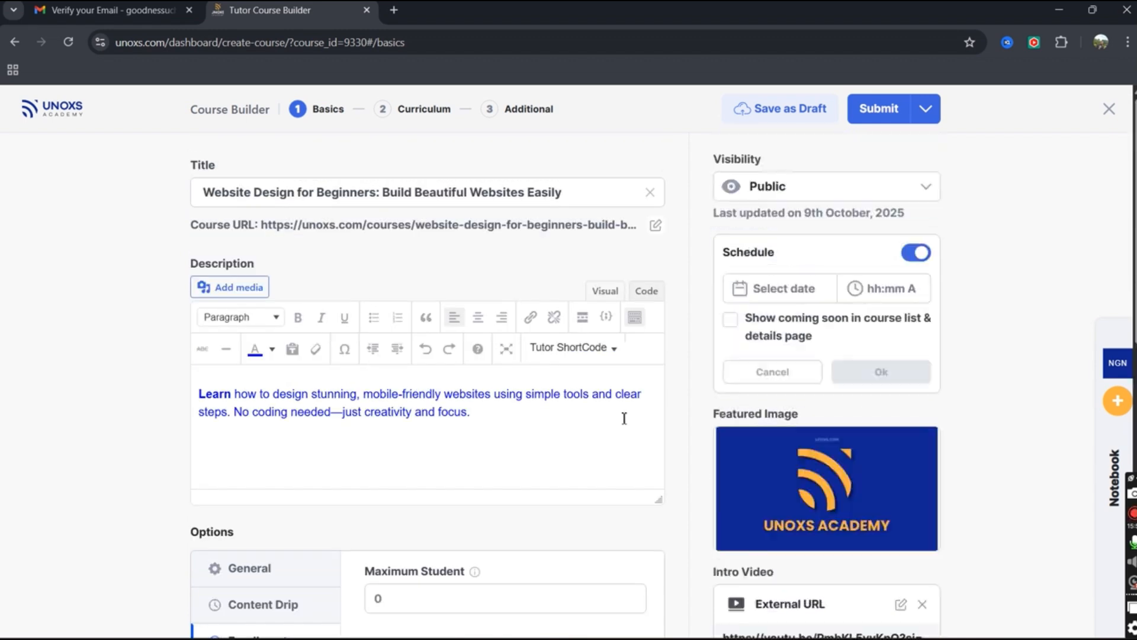
pyautogui.scroll(-5, 622, 426)
pyautogui.scroll(-5, 622, 426)
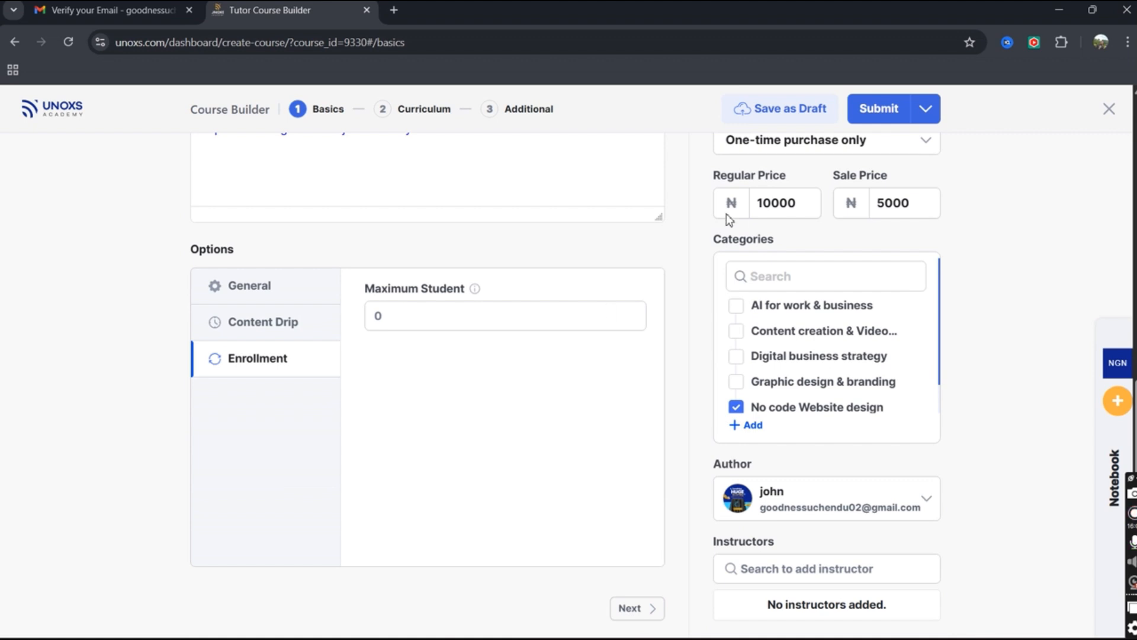
pyautogui.click(773, 116)
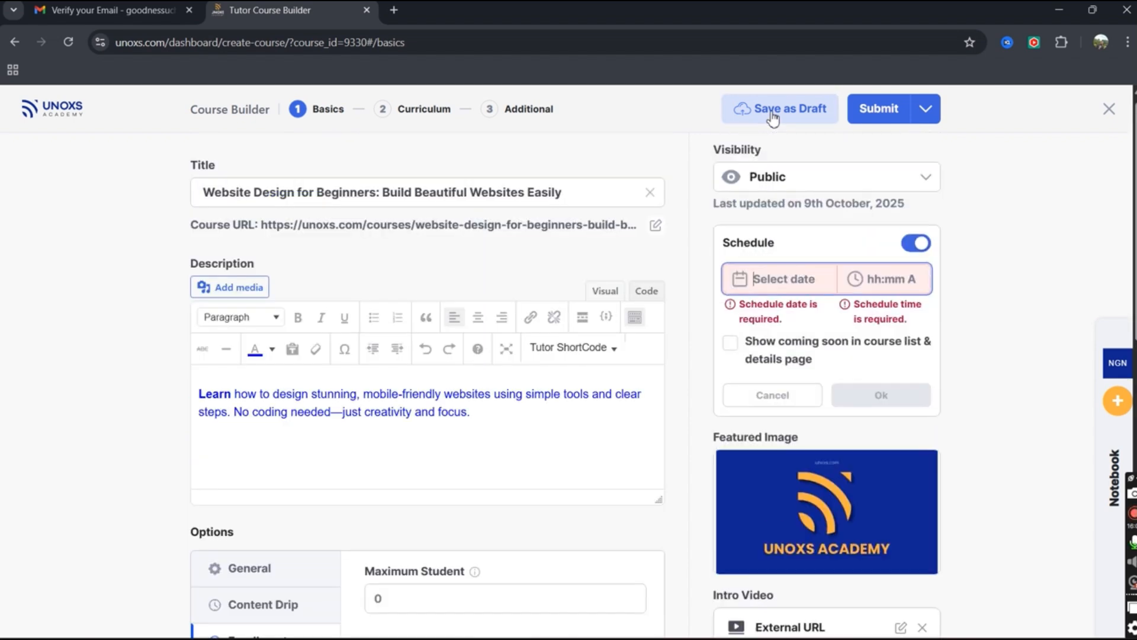
pyautogui.click(917, 253)
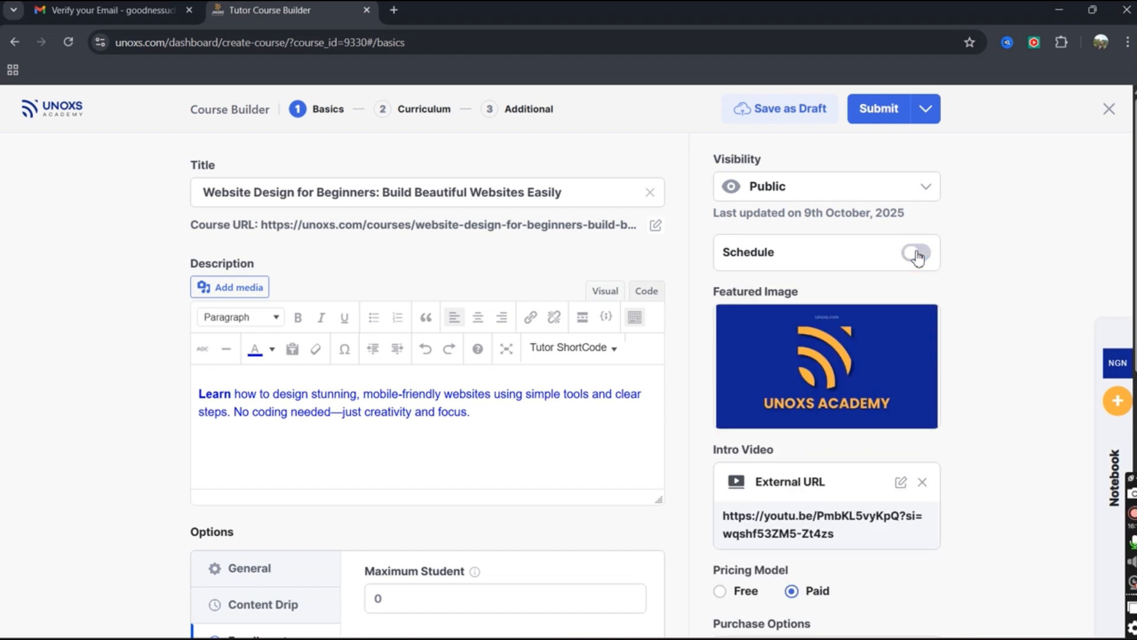
pyautogui.click(796, 119)
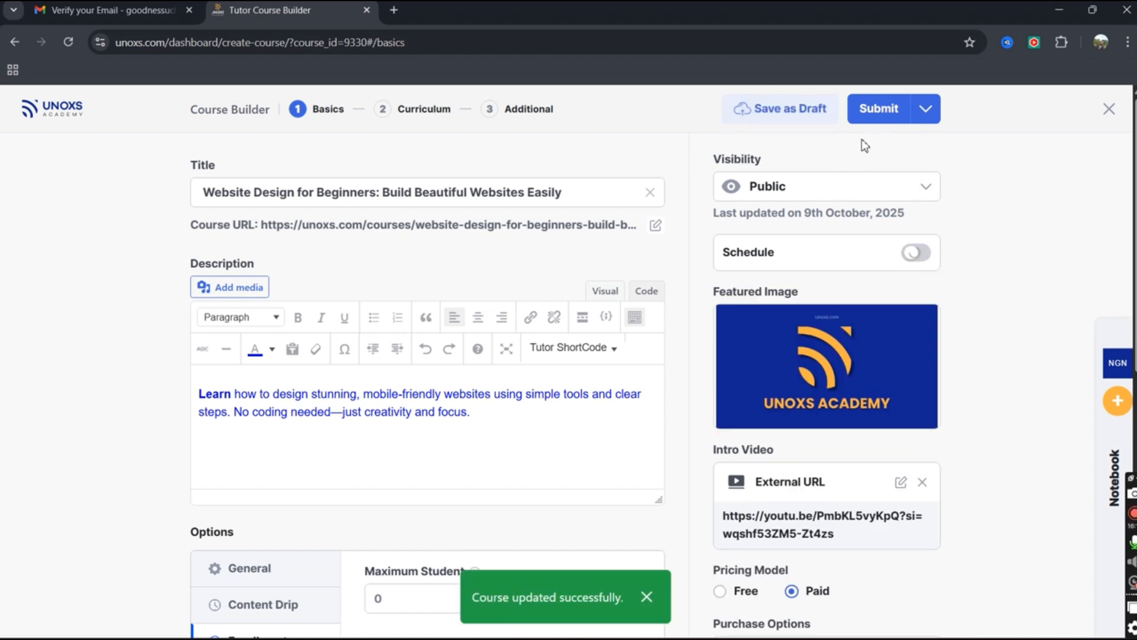
pyautogui.click(654, 605)
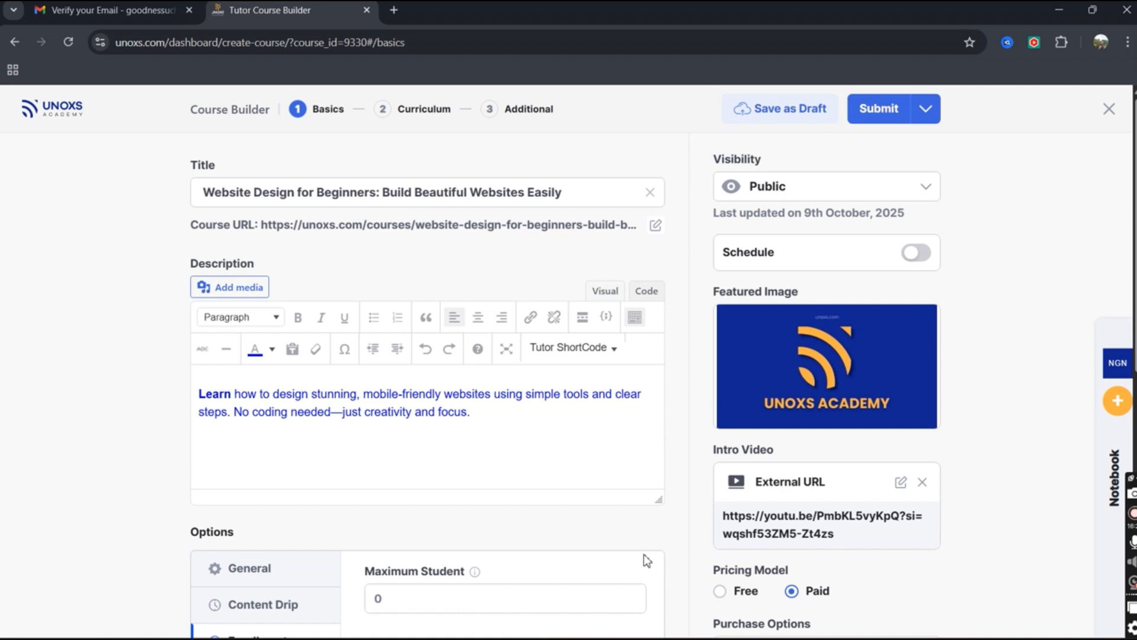
# Move on to the Curriculum step of the Course Builder.
pyautogui.scroll(-4, 510, 417)
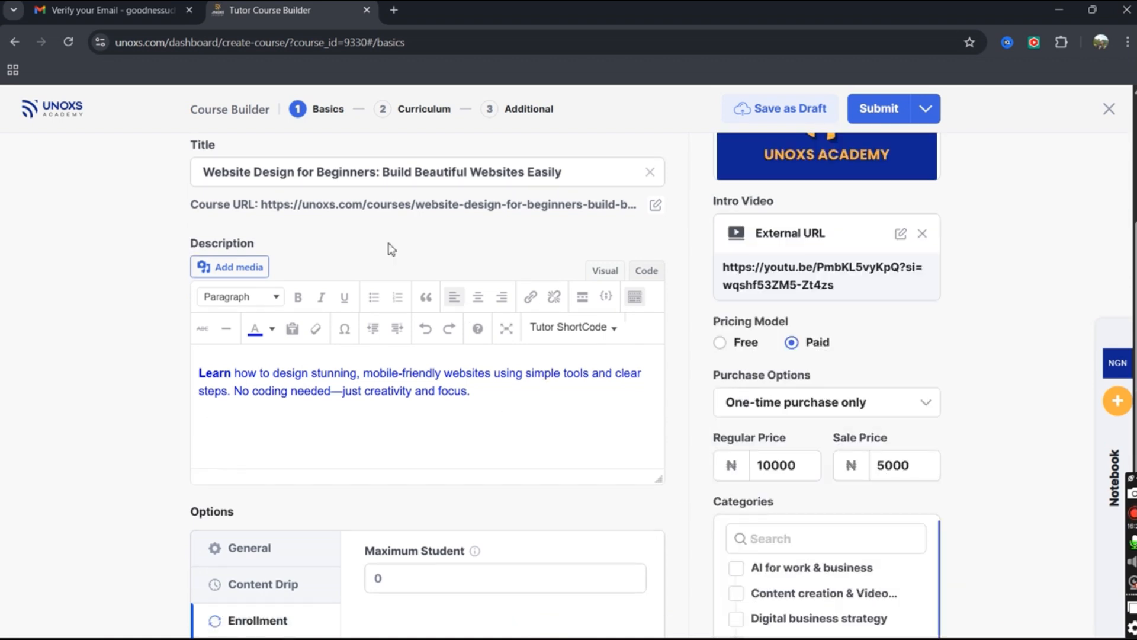
pyautogui.scroll(-1, 493, 436)
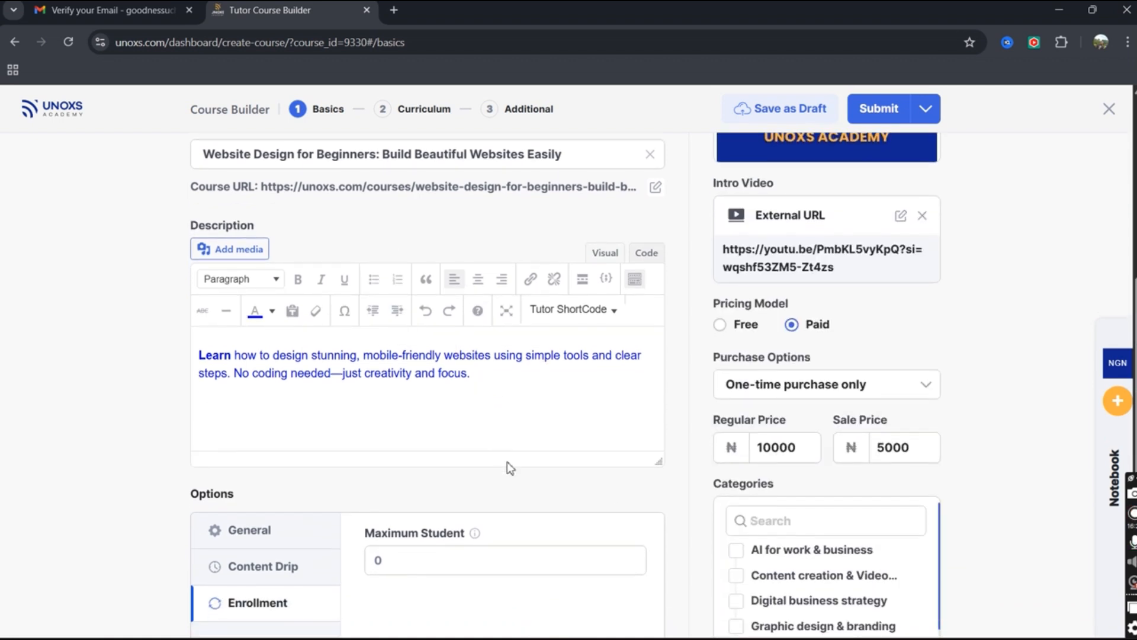
pyautogui.scroll(-1, 1074, 279)
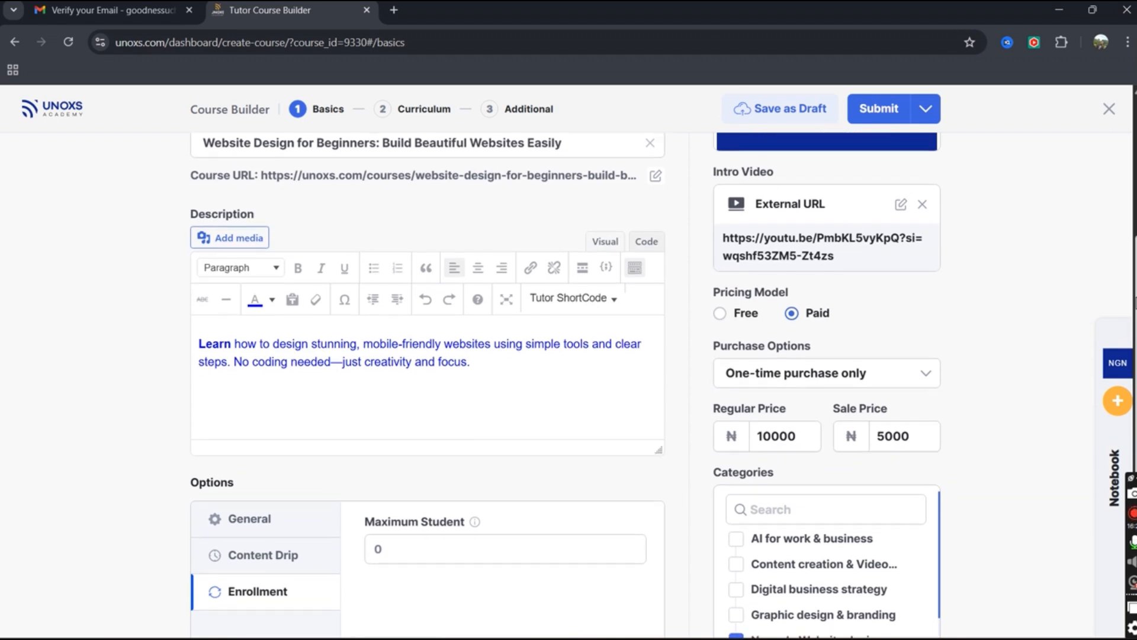
pyautogui.scroll(-4, 569, 385)
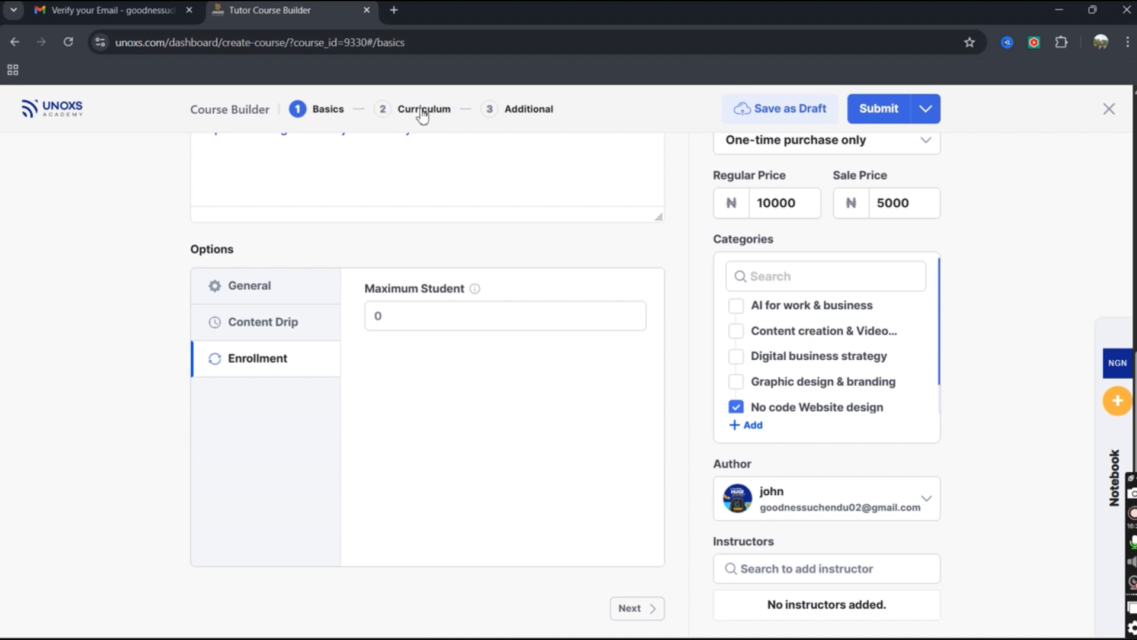
pyautogui.click(655, 612)
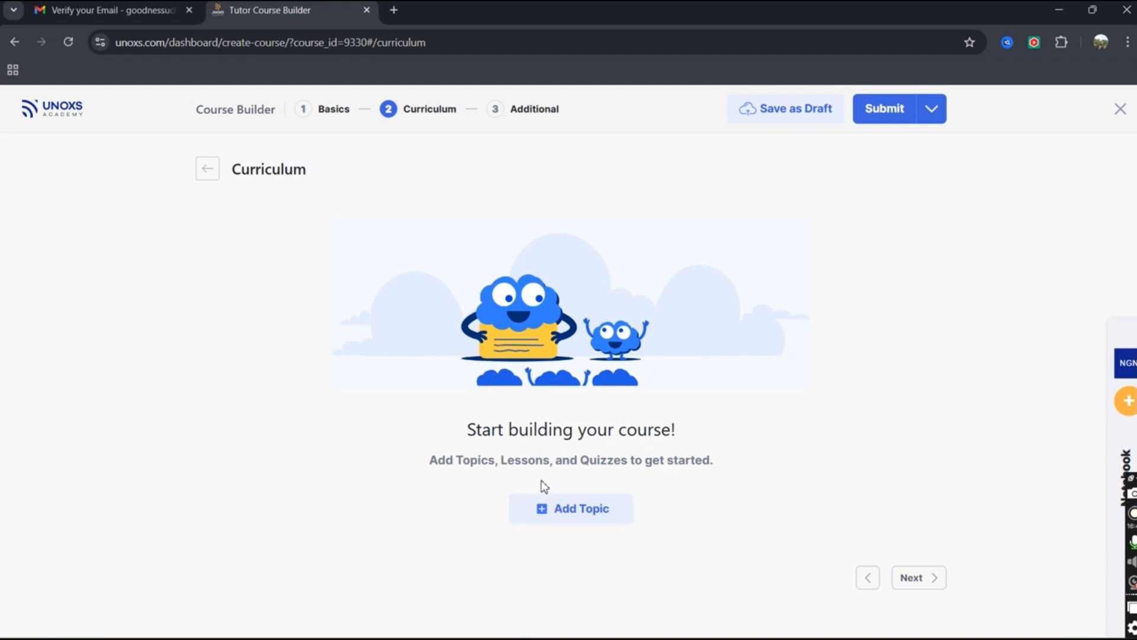
# Add a curriculum topic titled 'Building Your First Website', pasted from the notebook.
pyautogui.click(569, 508)
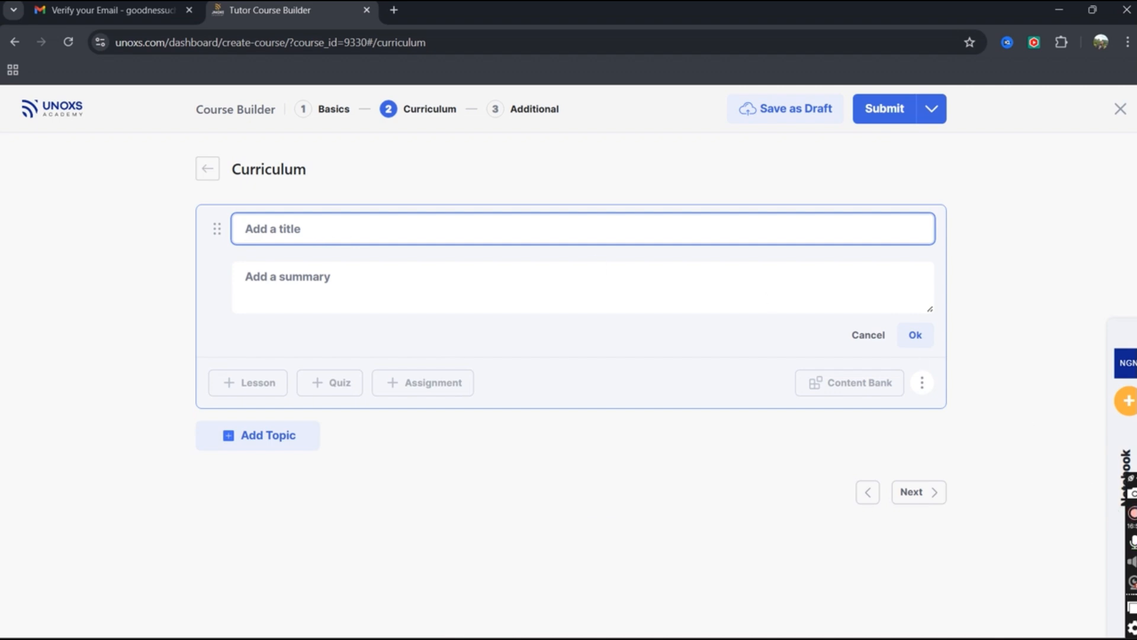
pyautogui.click(1129, 439)
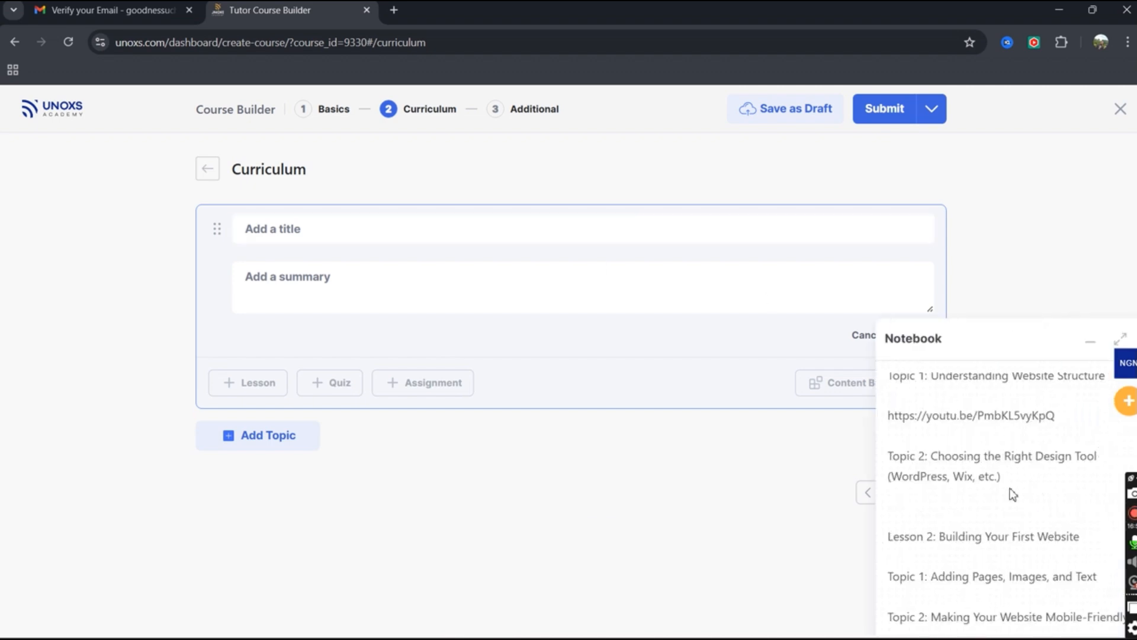
pyautogui.moveTo(942, 537); pyautogui.dragTo(1085, 539)
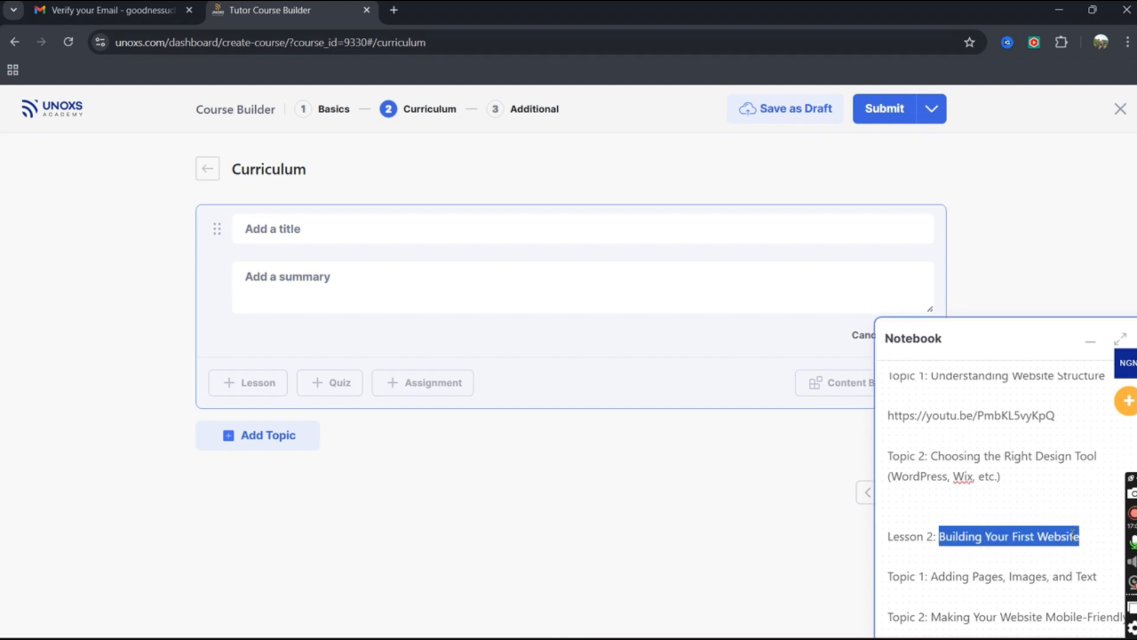
pyautogui.hotkey('ctrl', 'x')
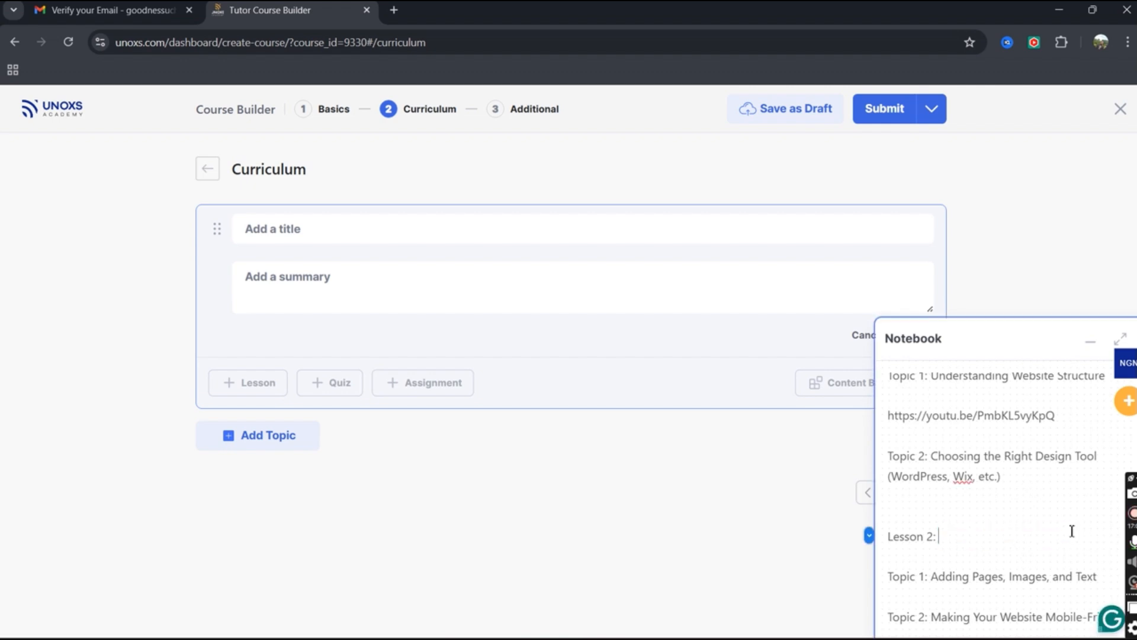
pyautogui.rightClick(302, 228)
pyautogui.click(358, 410)
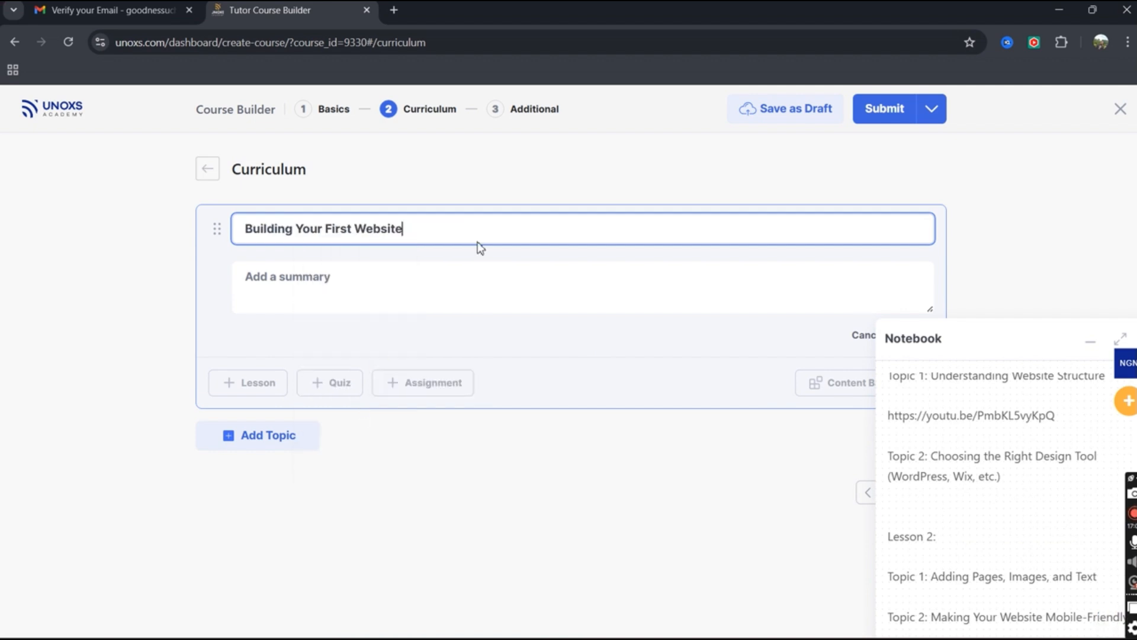
pyautogui.click(542, 338)
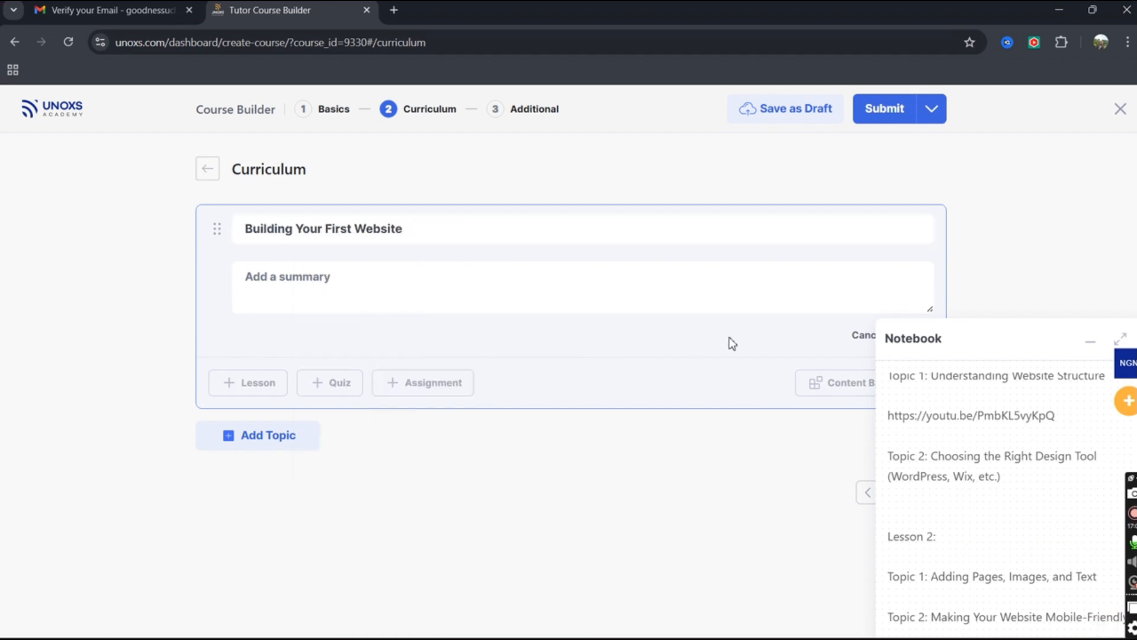
pyautogui.click(371, 266)
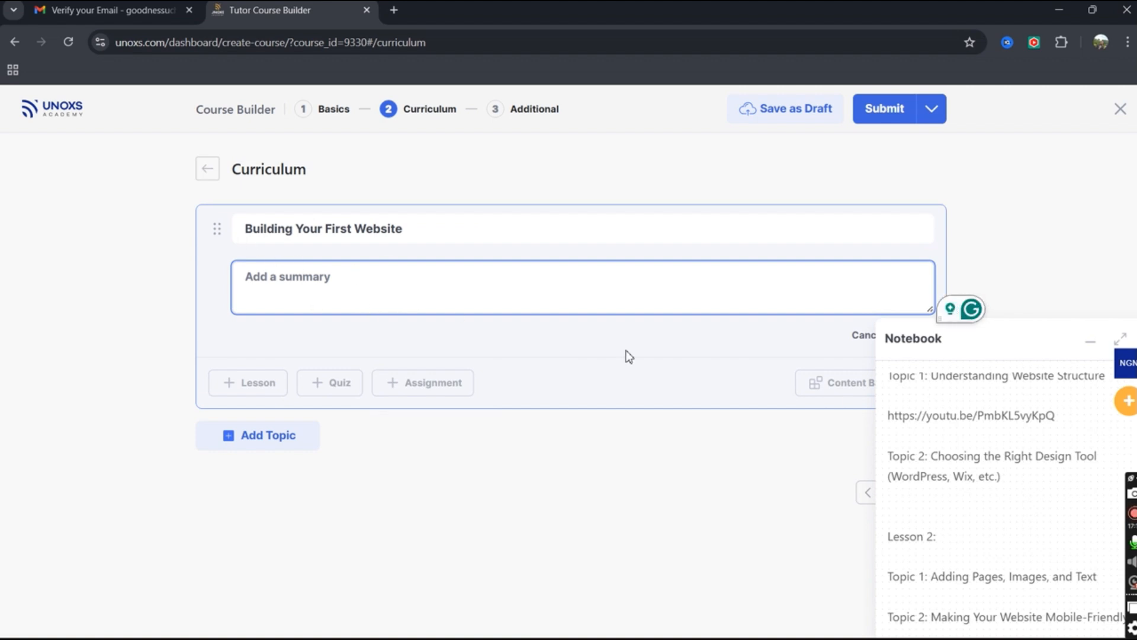
pyautogui.click(1087, 344)
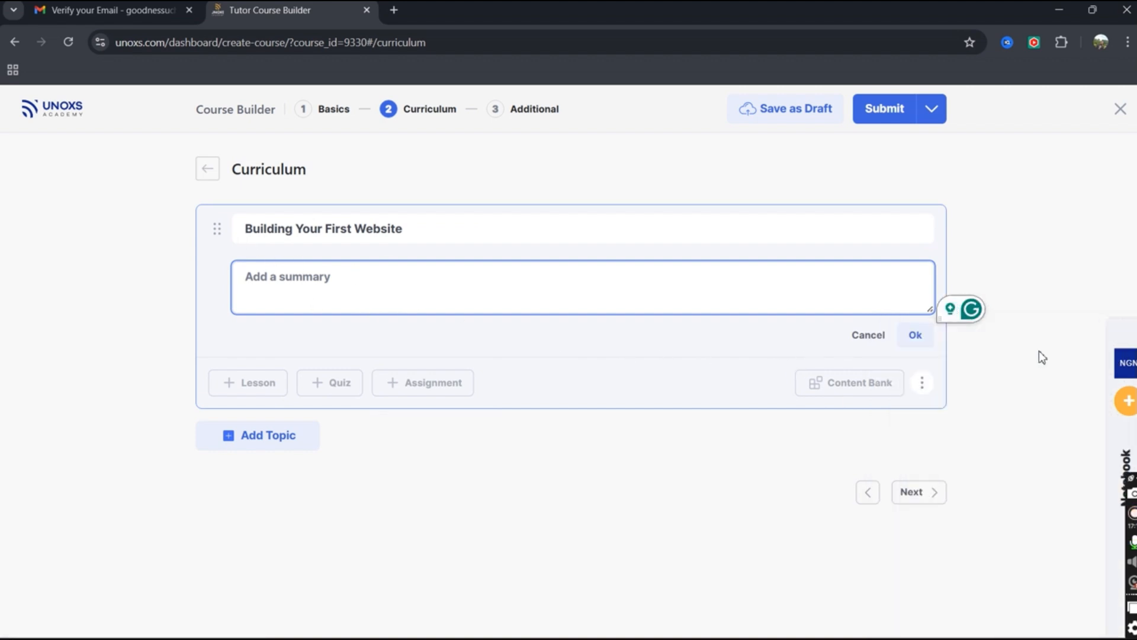
# Save the topic and show its Zoom live lesson and Import Quiz options.
pyautogui.click(918, 337)
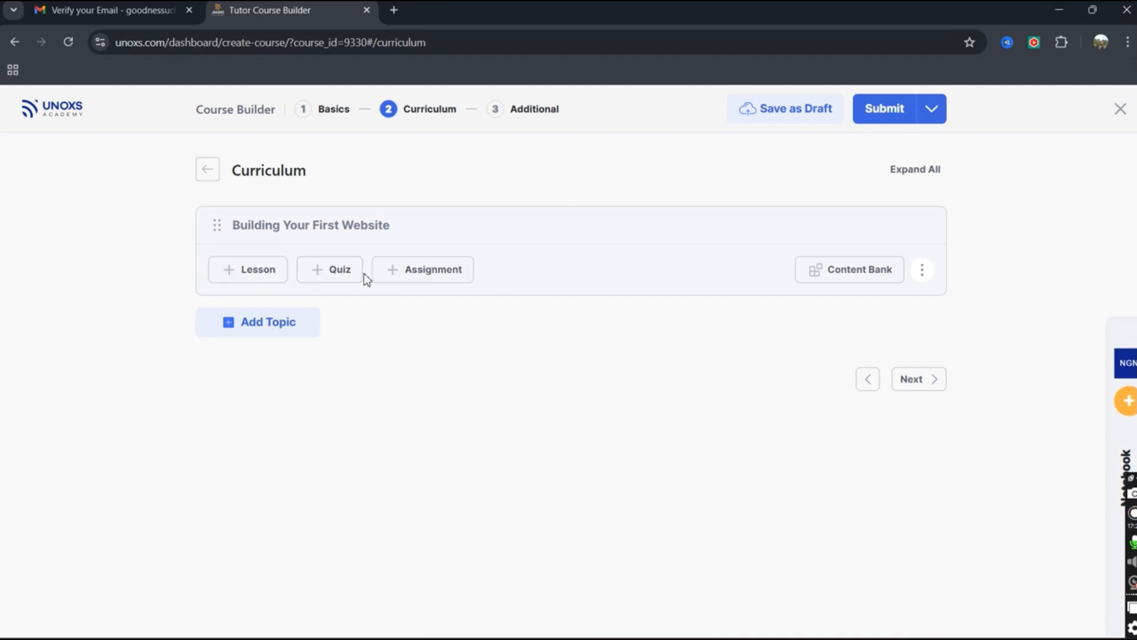
pyautogui.click(921, 270)
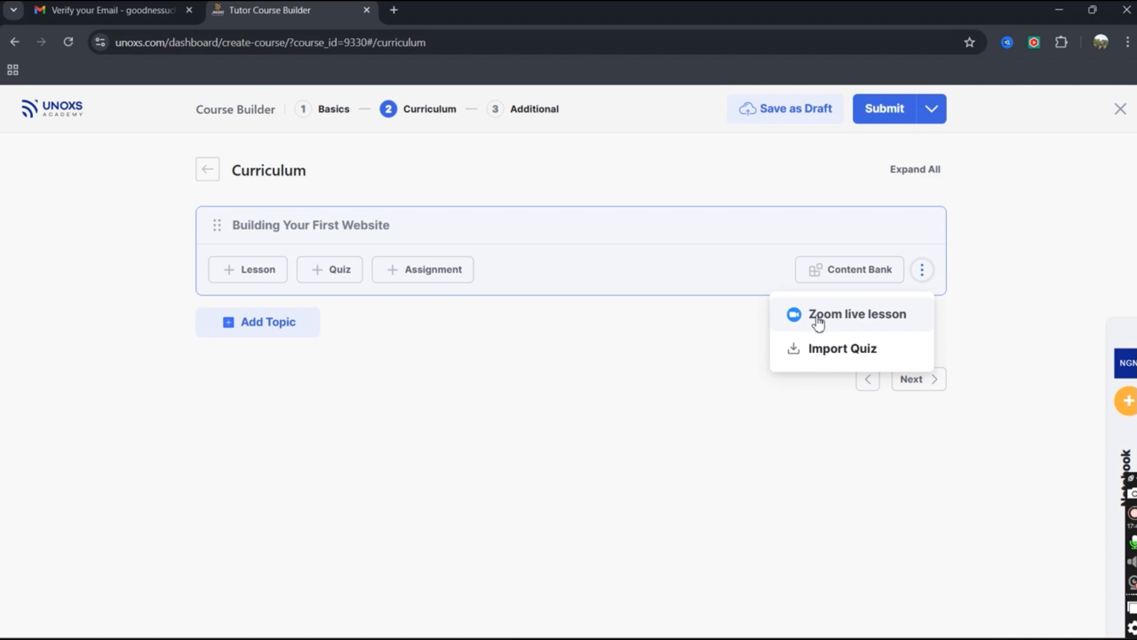
pyautogui.click(856, 319)
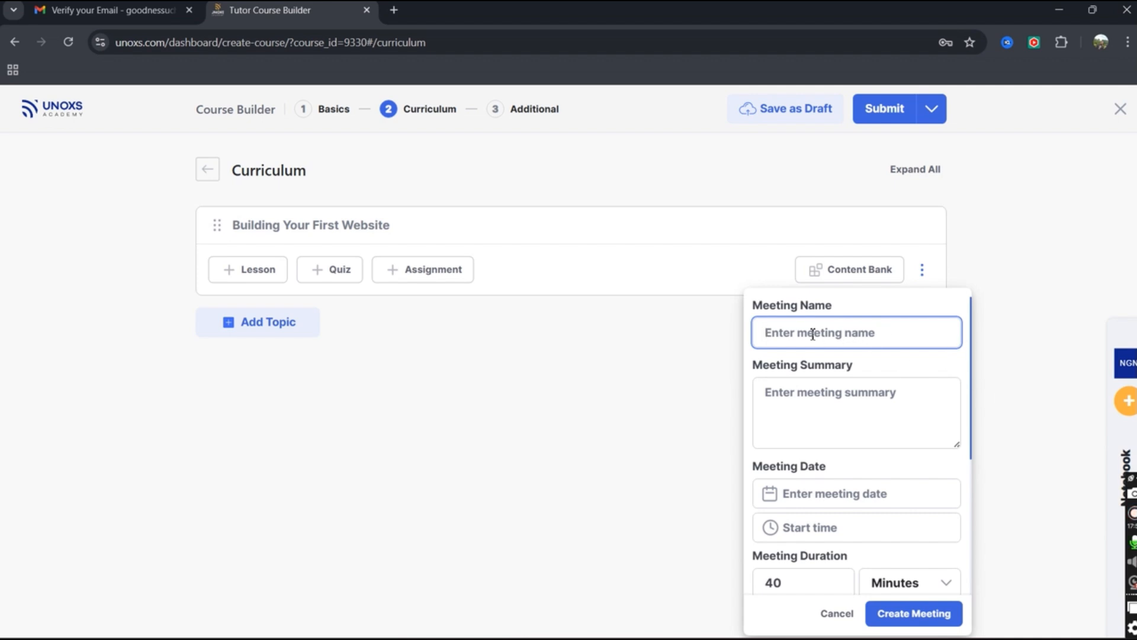
pyautogui.click(823, 422)
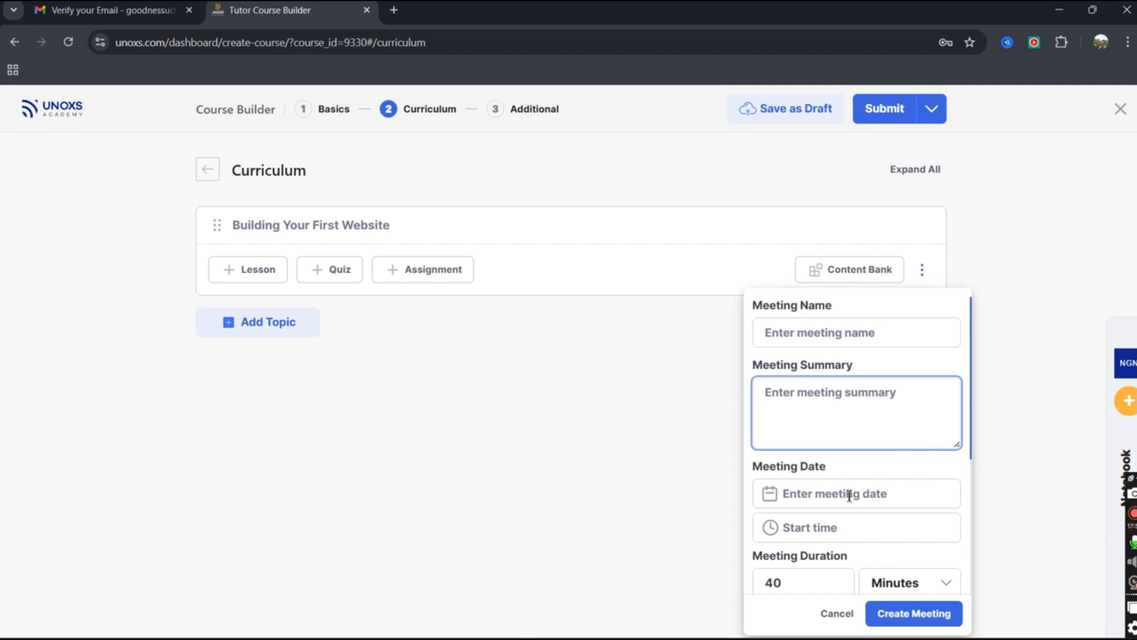
pyautogui.scroll(-1, 890, 474)
pyautogui.scroll(-3, 889, 477)
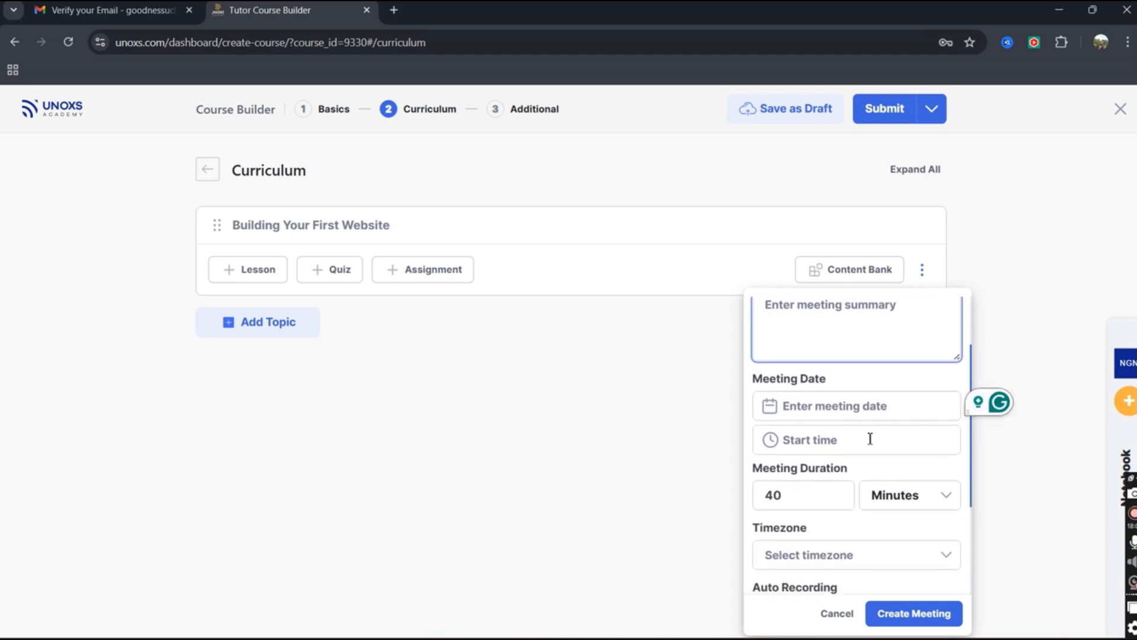
pyautogui.click(881, 501)
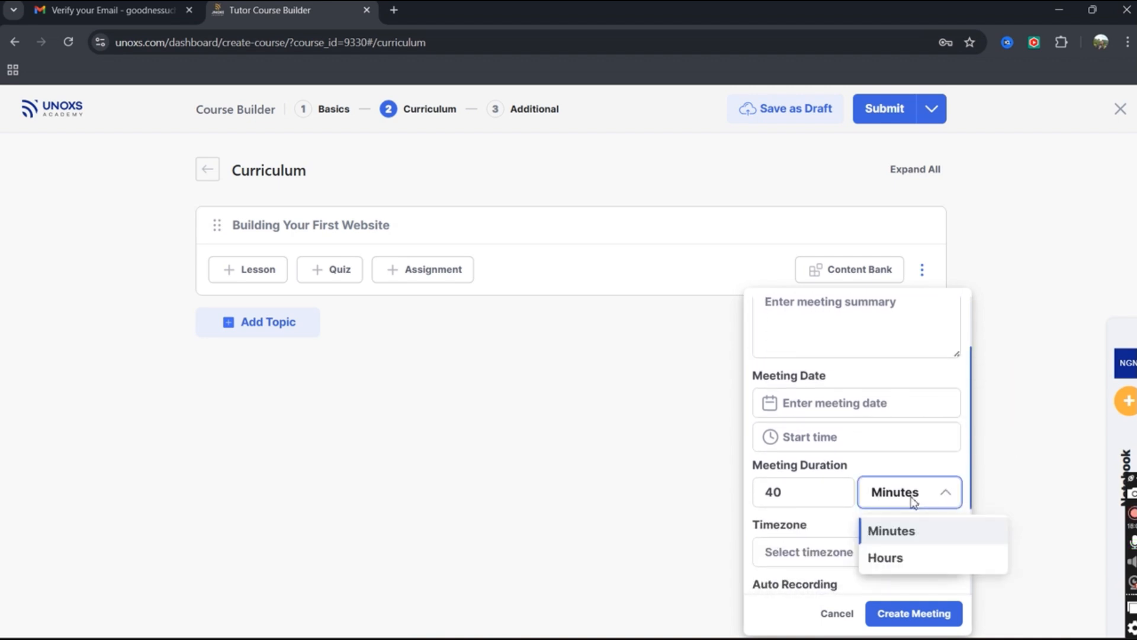
pyautogui.scroll(-5, 829, 513)
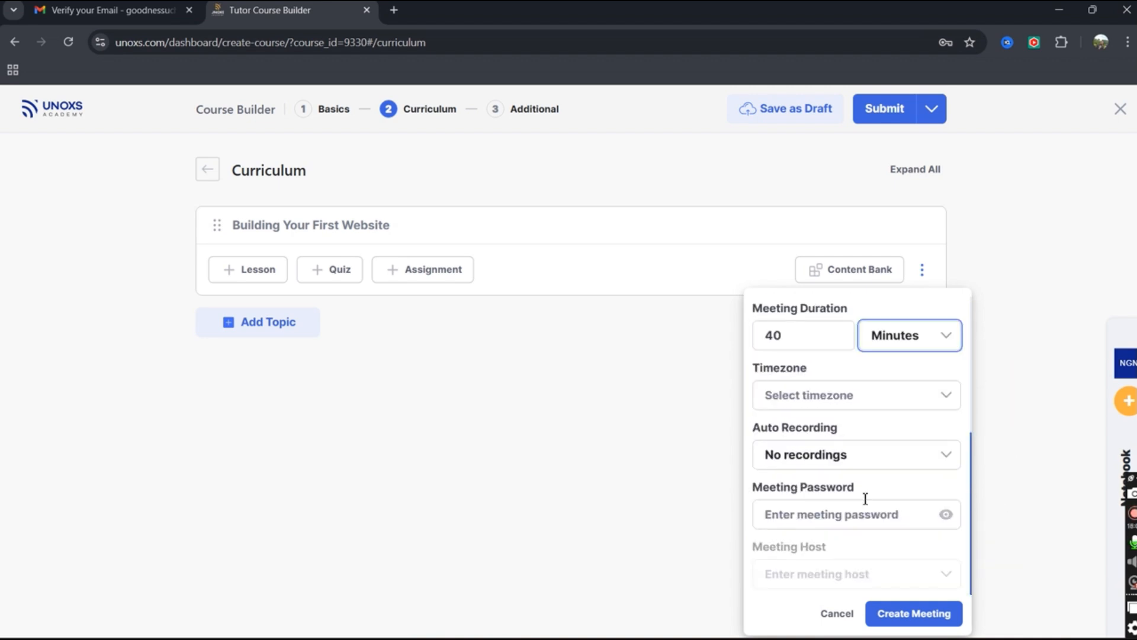
pyautogui.click(869, 465)
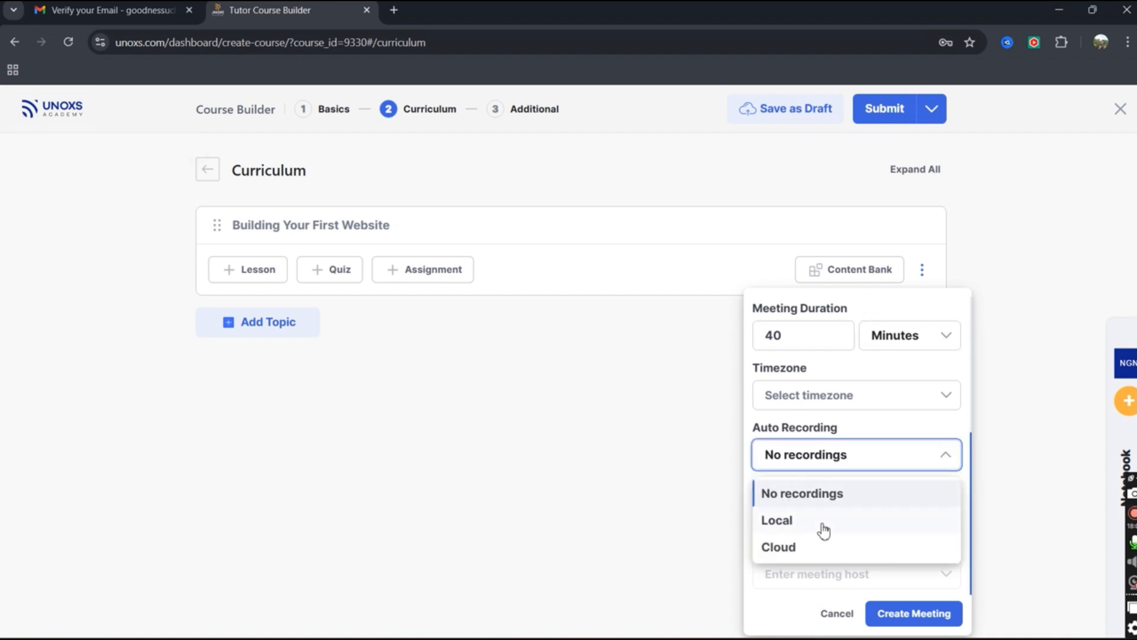
pyautogui.click(887, 481)
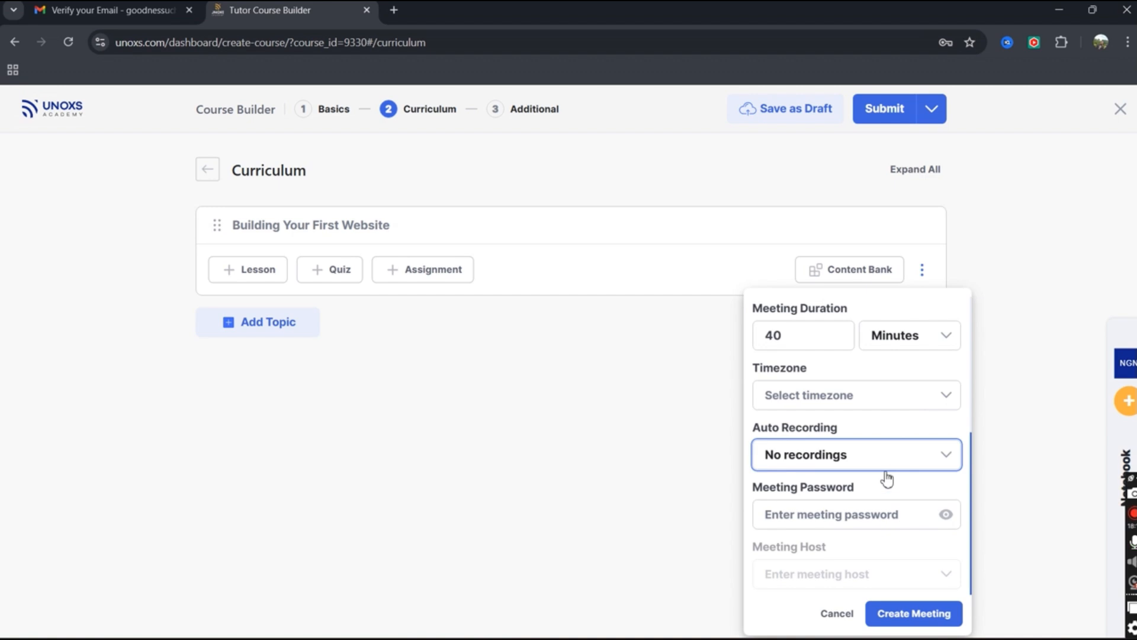
pyautogui.click(863, 514)
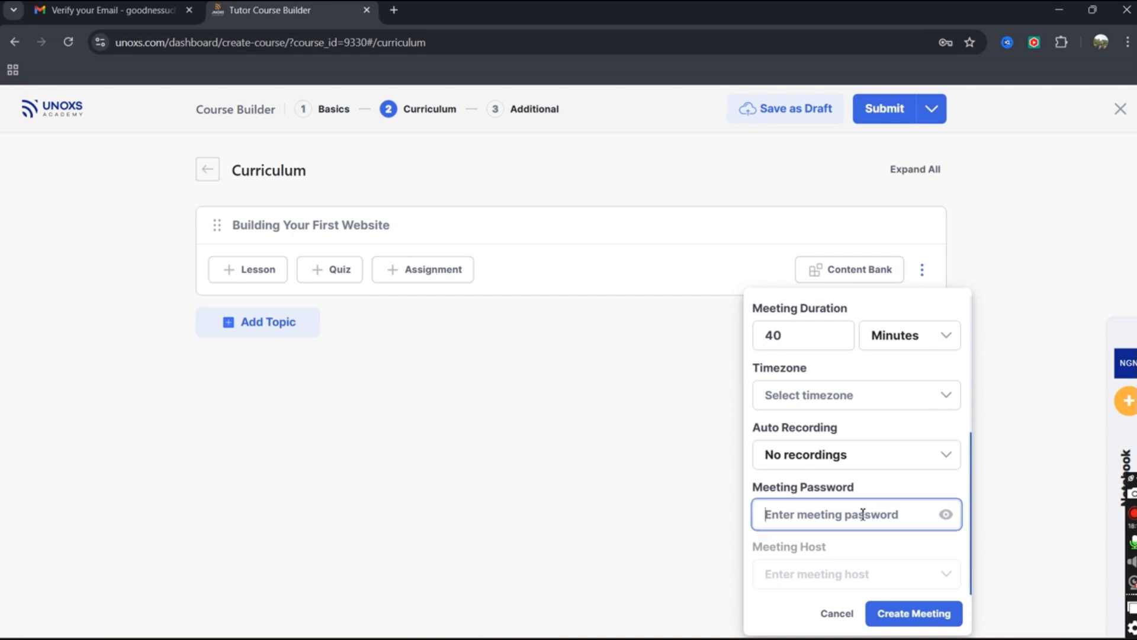
pyautogui.click(754, 555)
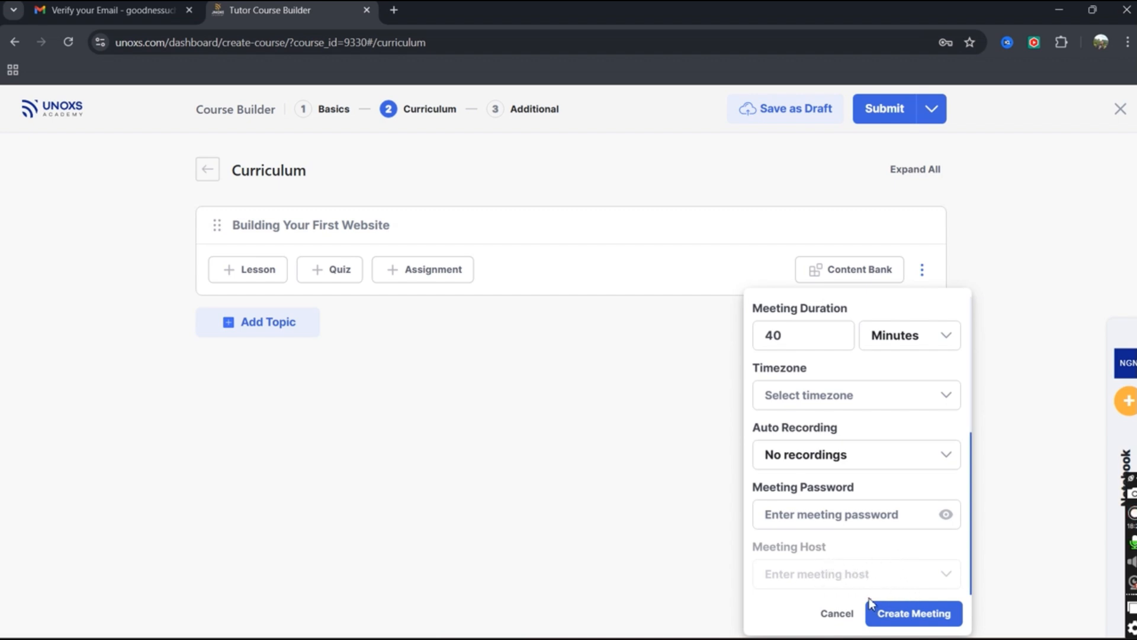
pyautogui.click(847, 619)
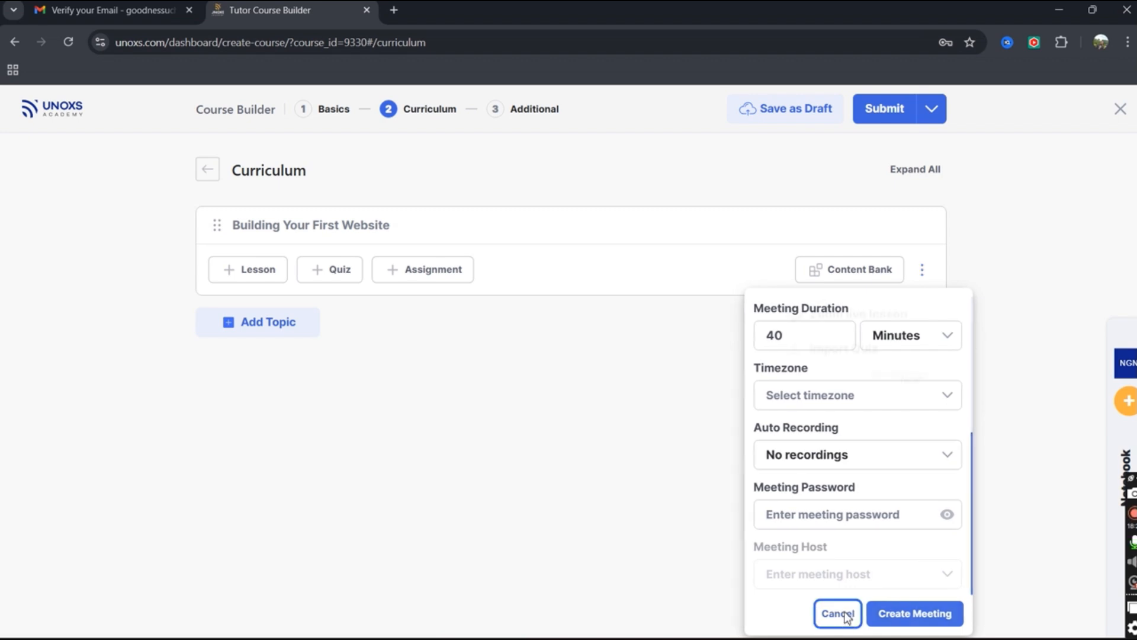
pyautogui.click(870, 271)
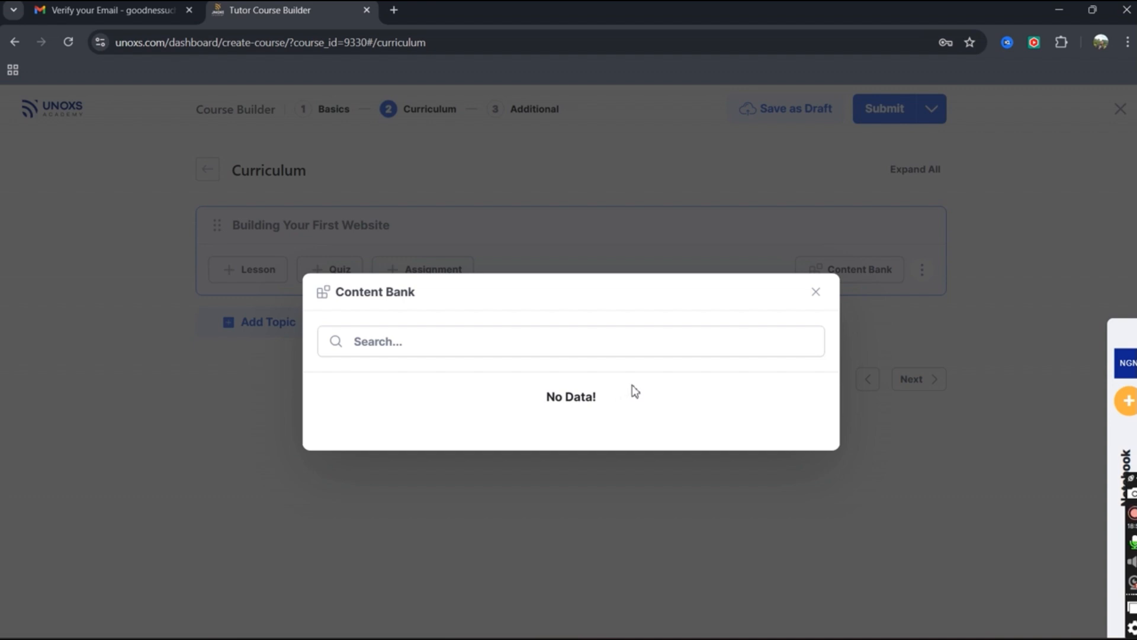
pyautogui.click(815, 292)
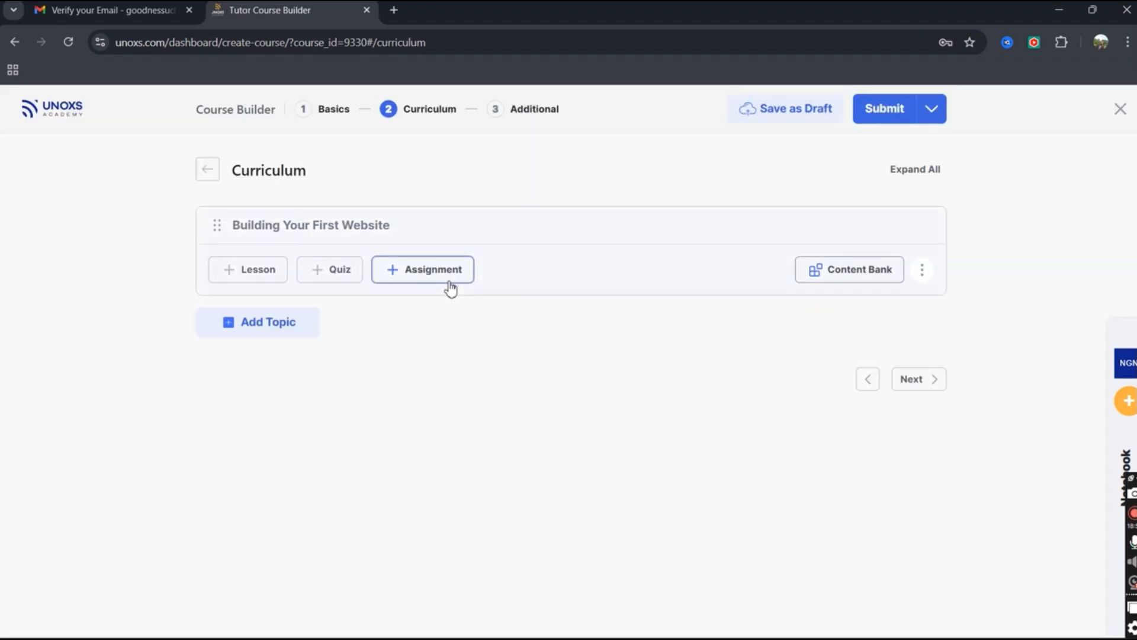
pyautogui.click(256, 279)
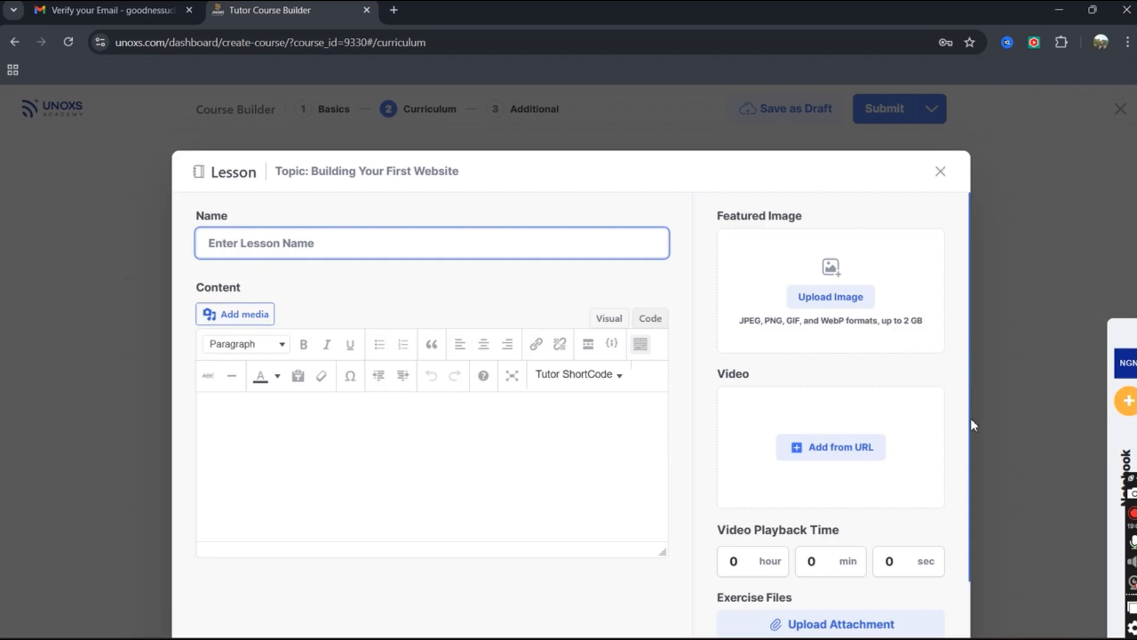
# Name the new lesson 'Understanding Website Structure' using the title cut from the notebook.
pyautogui.click(1121, 450)
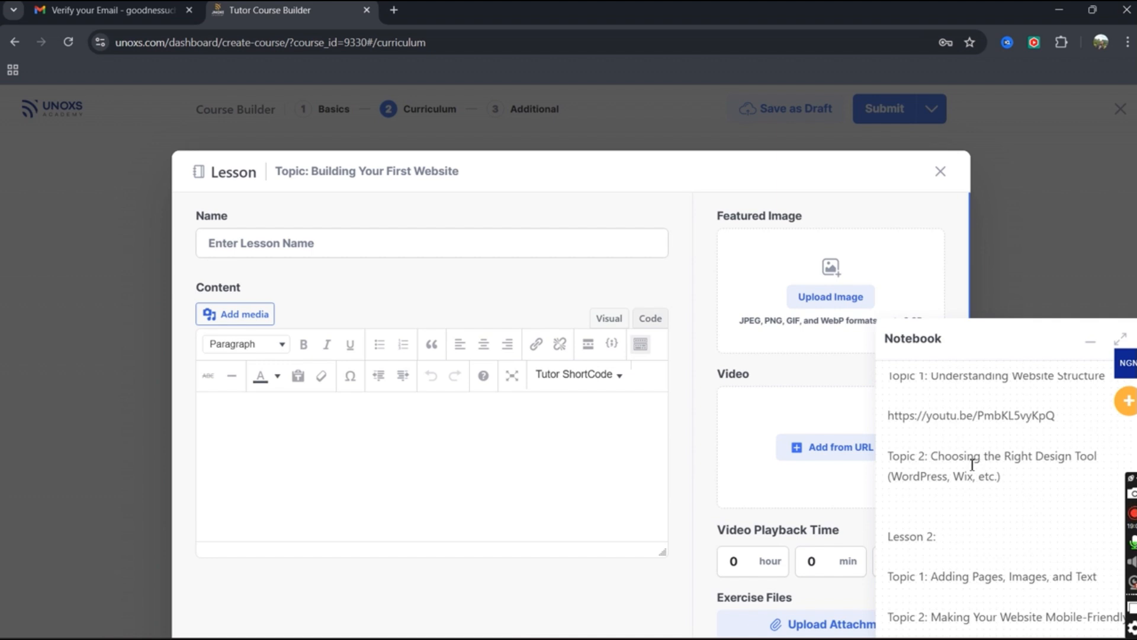
pyautogui.click(935, 457)
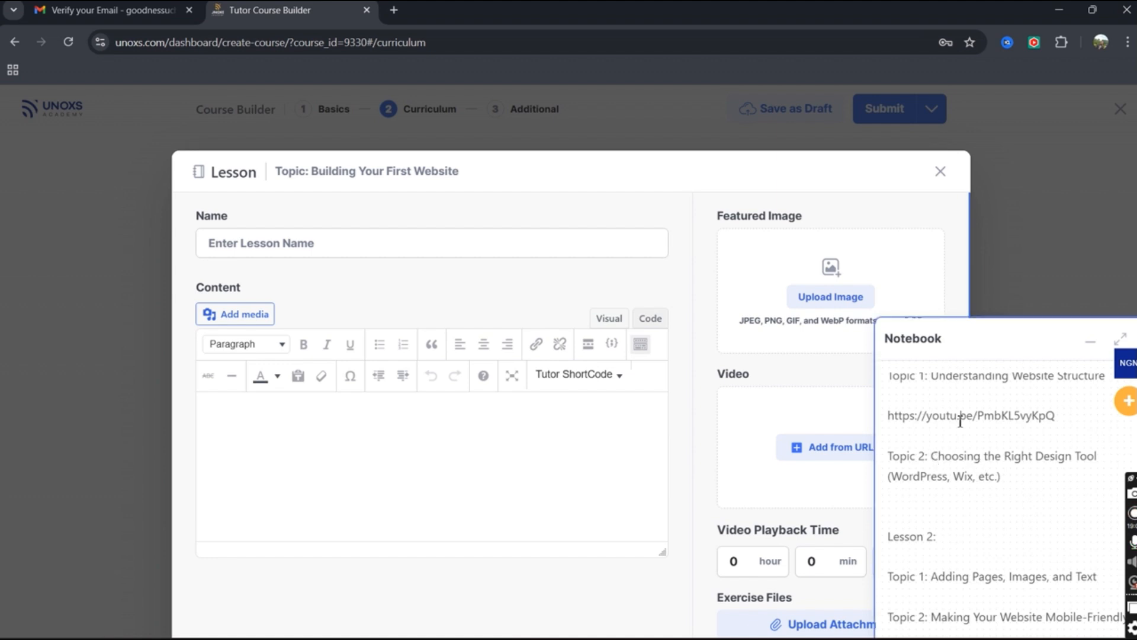
pyautogui.scroll(2, 949, 417)
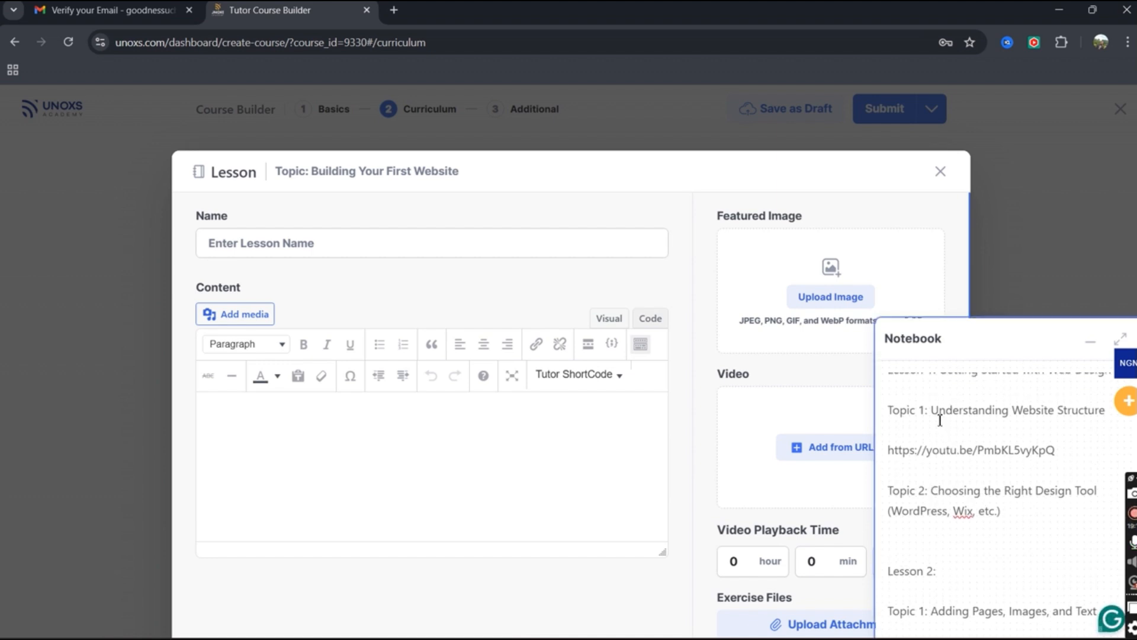
pyautogui.scroll(5, 935, 415)
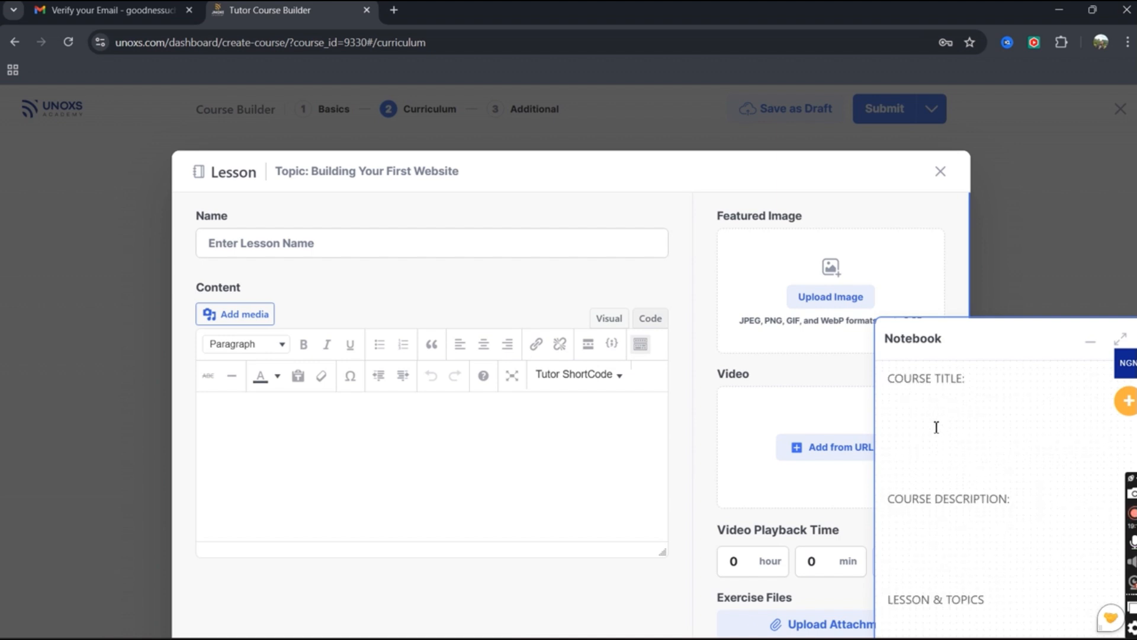
pyautogui.scroll(-1, 936, 424)
pyautogui.scroll(-5, 935, 431)
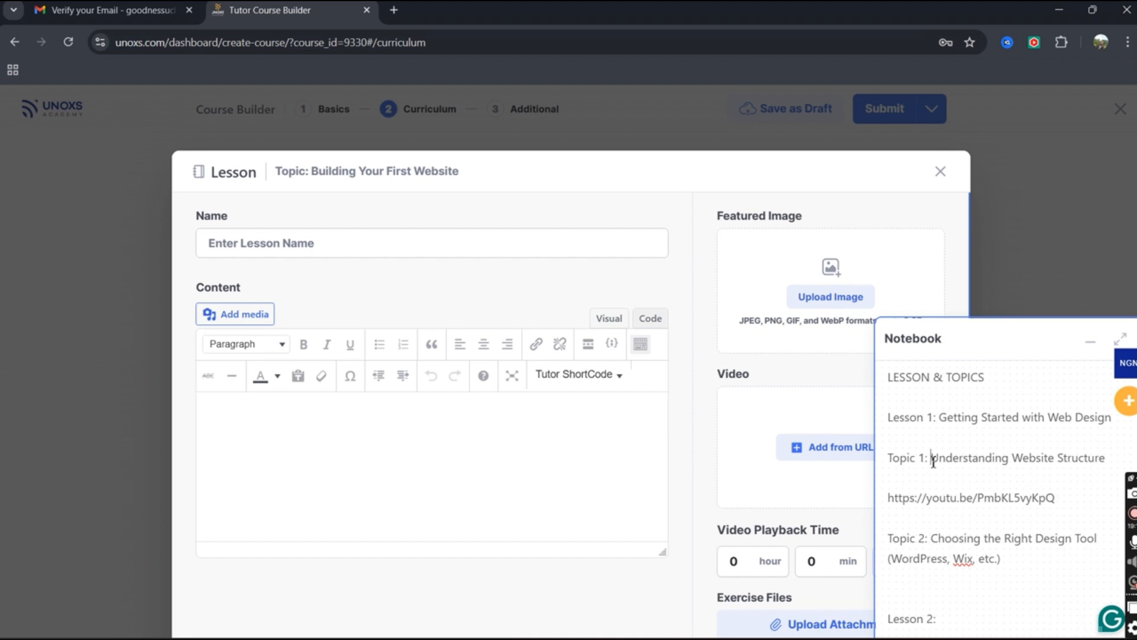
pyautogui.moveTo(934, 460); pyautogui.dragTo(1105, 465)
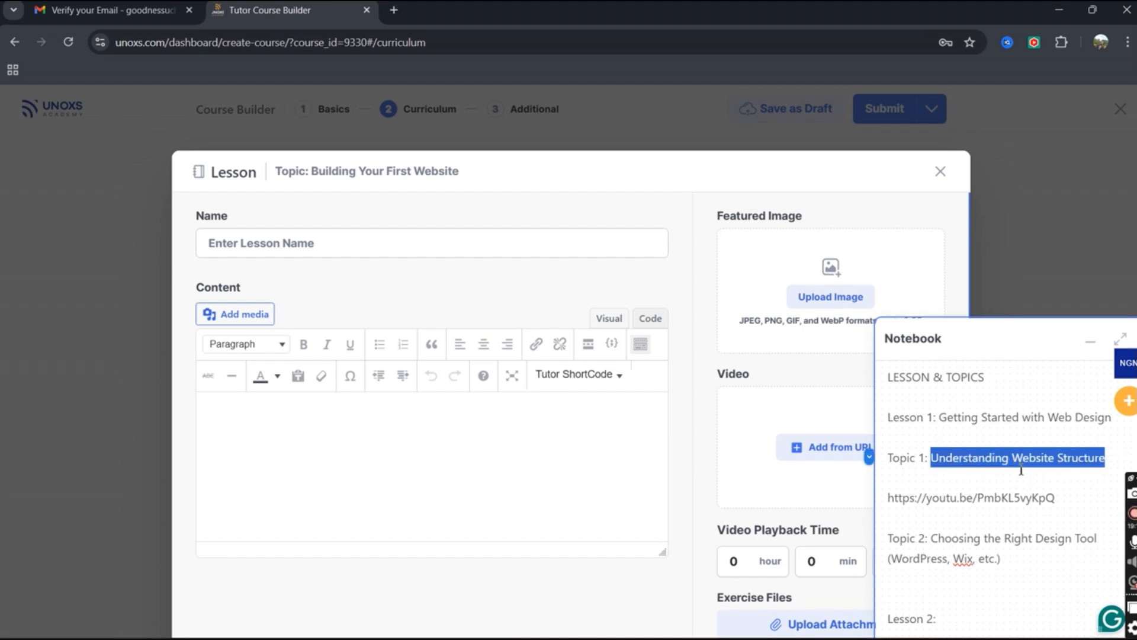
pyautogui.hotkey('ctrl', 'x')
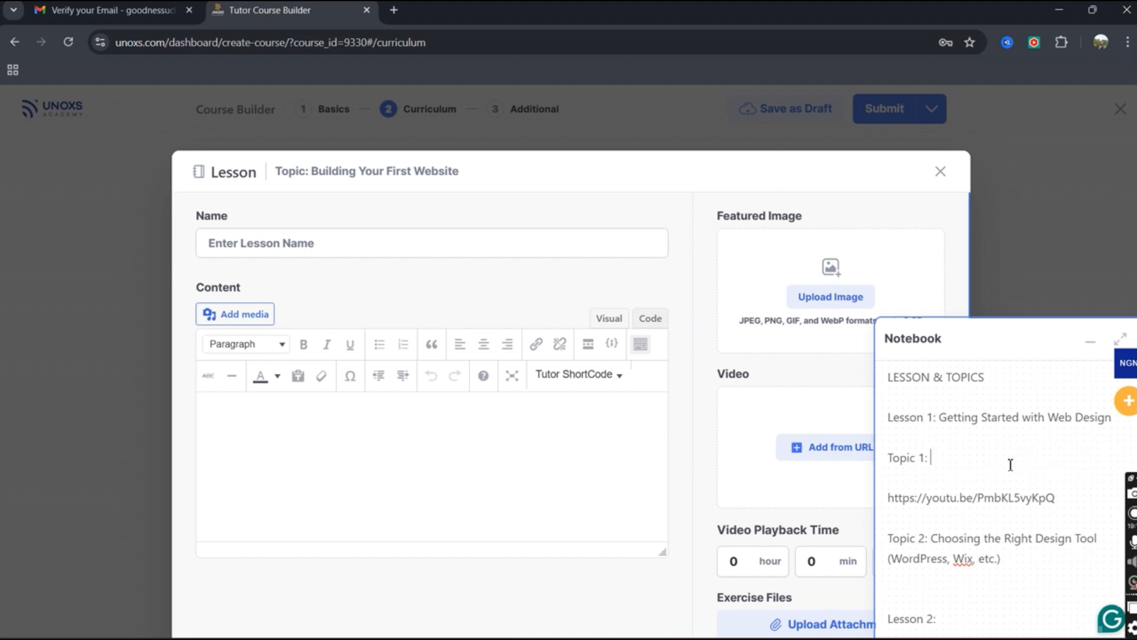
pyautogui.rightClick(255, 240)
pyautogui.click(314, 423)
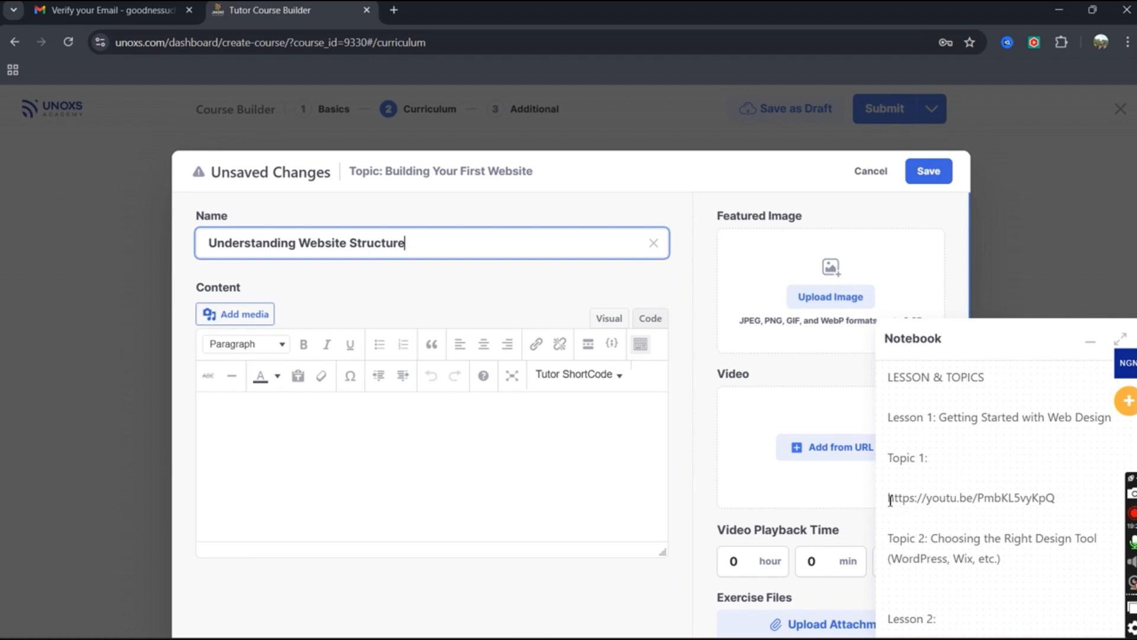
pyautogui.click(1090, 342)
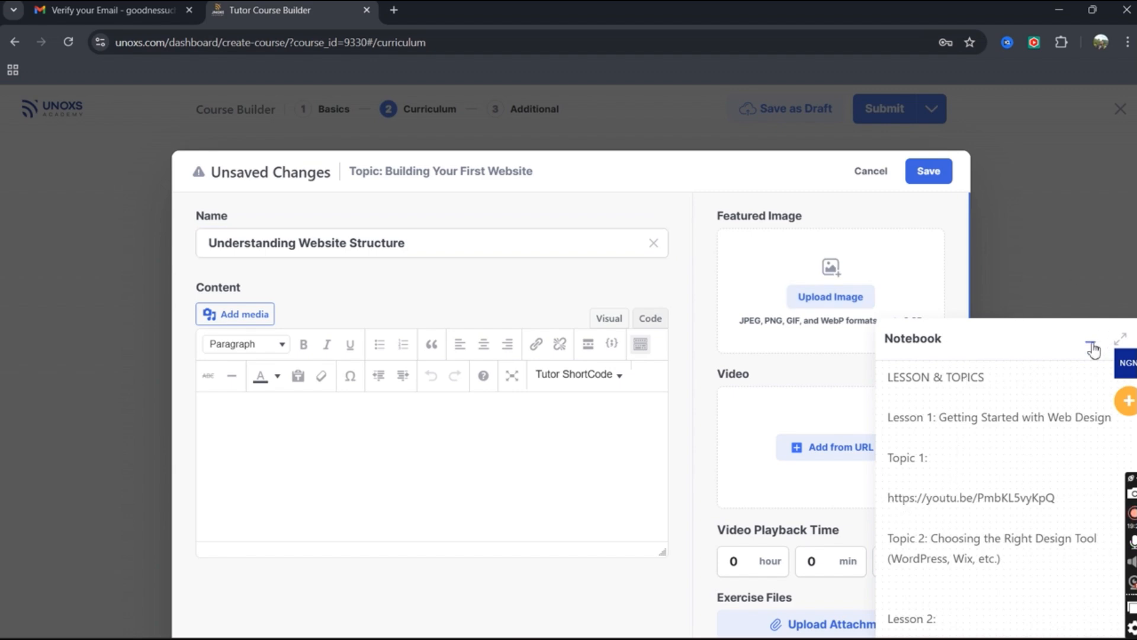
pyautogui.click(840, 308)
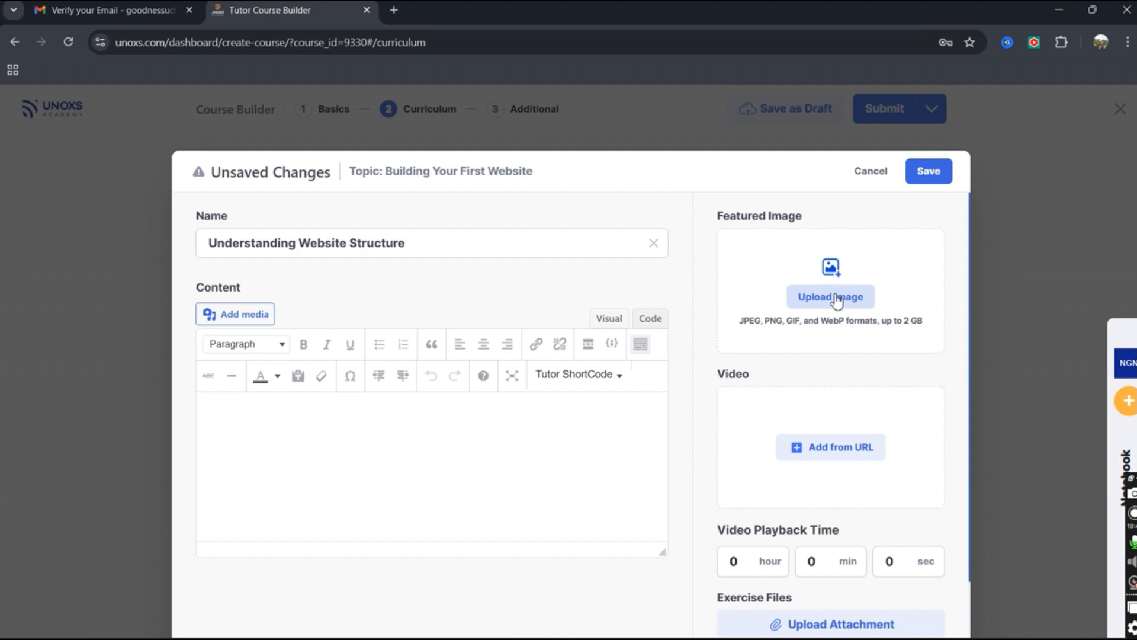
pyautogui.click(508, 451)
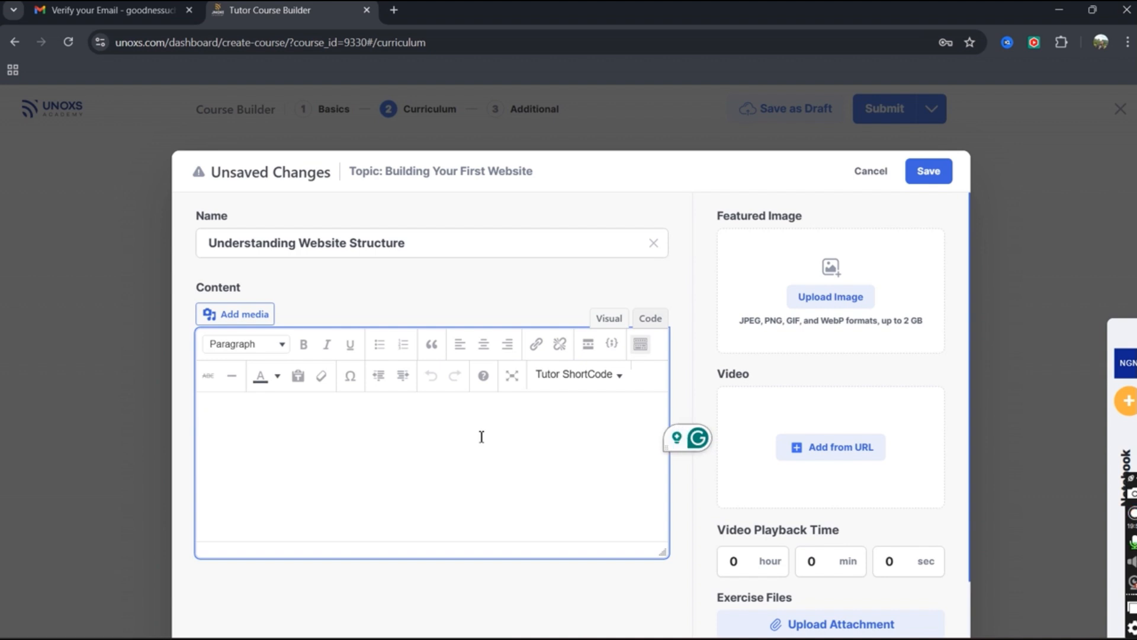
pyautogui.write('w')
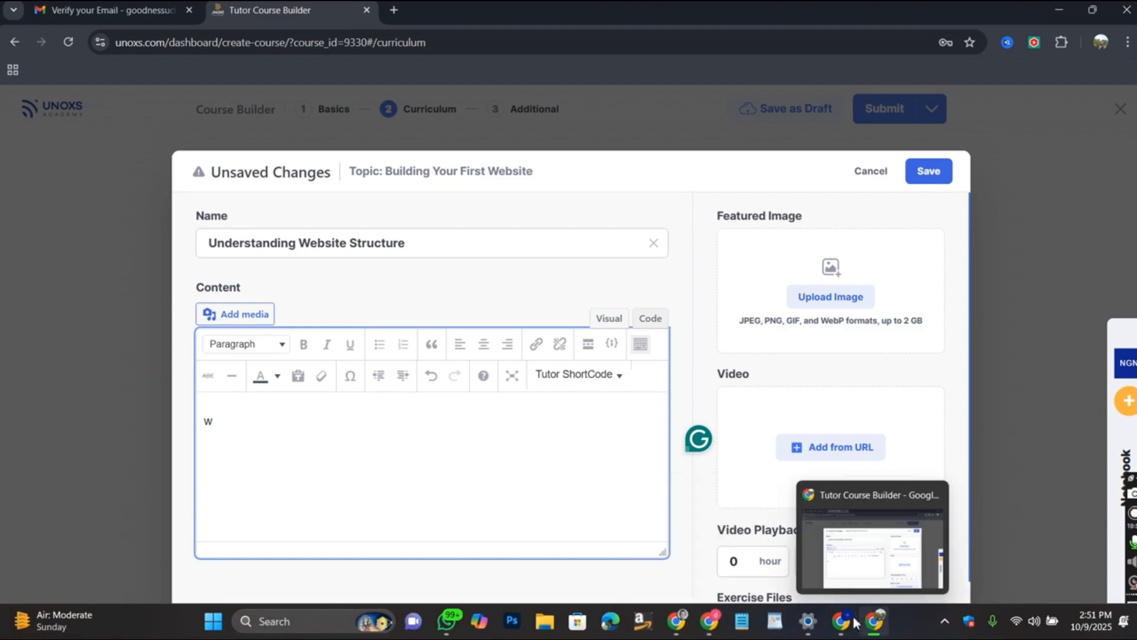
pyautogui.click(841, 621)
pyautogui.click(697, 425)
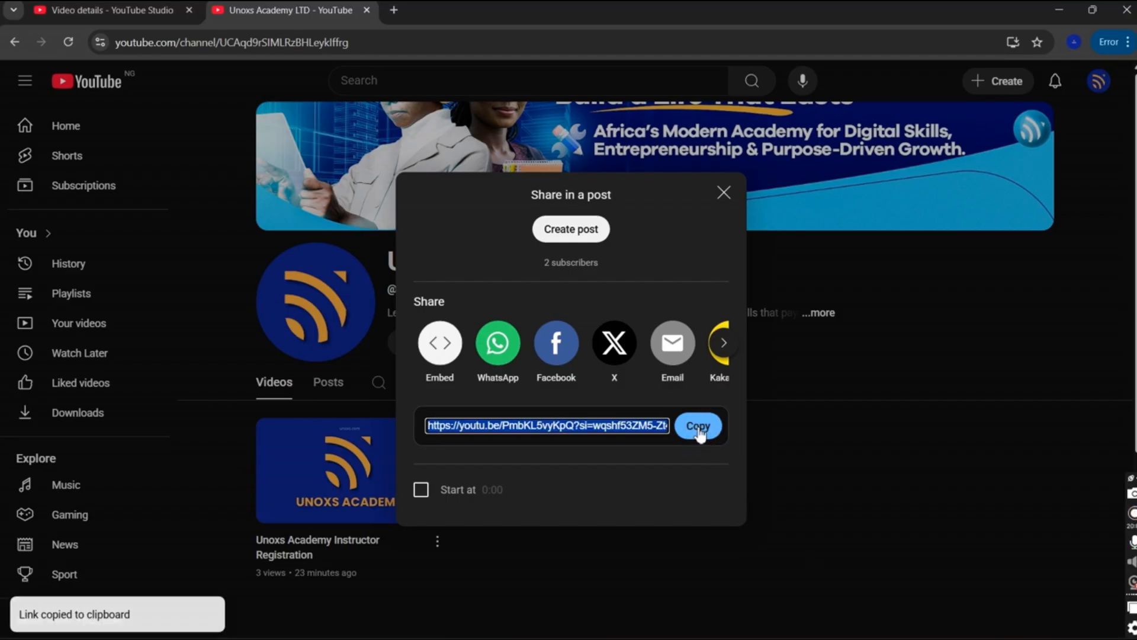
pyautogui.click(1048, 15)
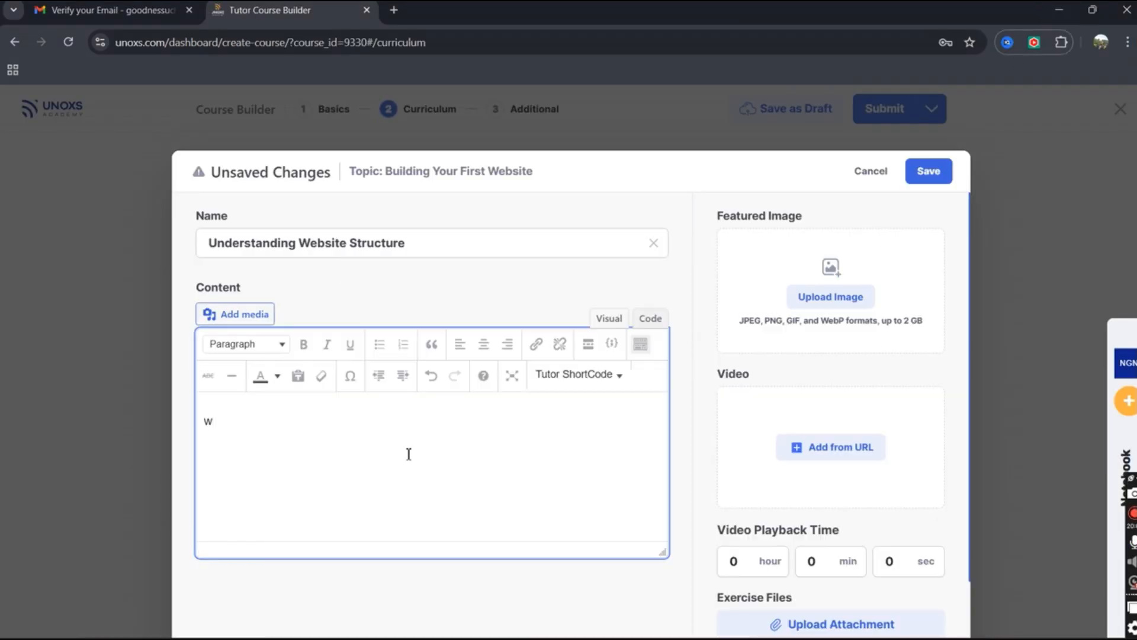
pyautogui.moveTo(235, 435); pyautogui.dragTo(208, 434)
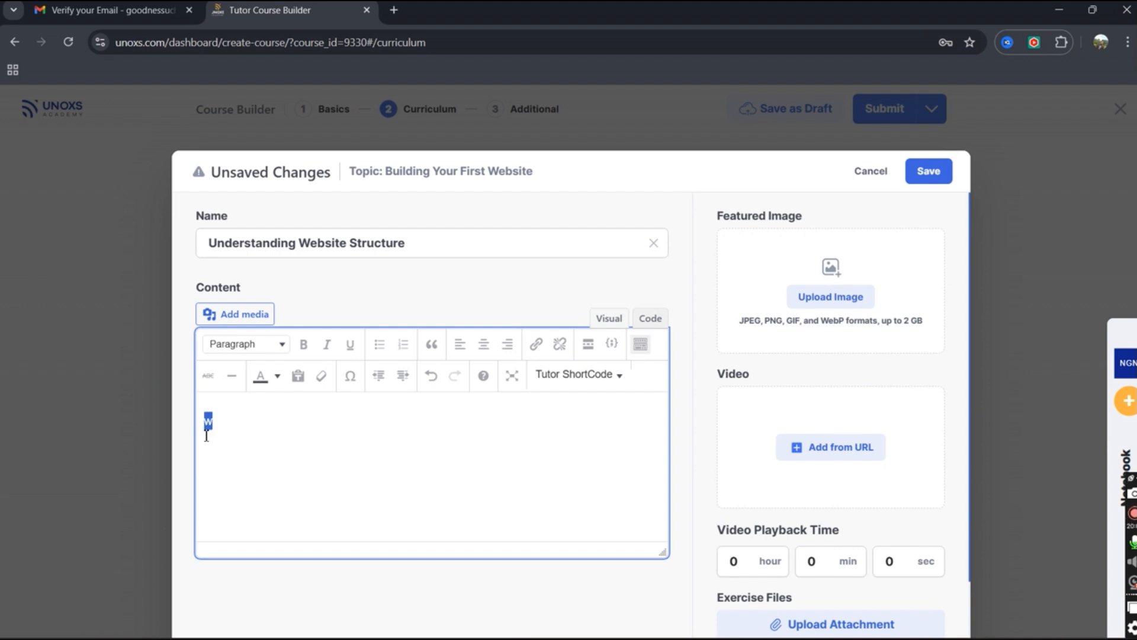
pyautogui.click(373, 422)
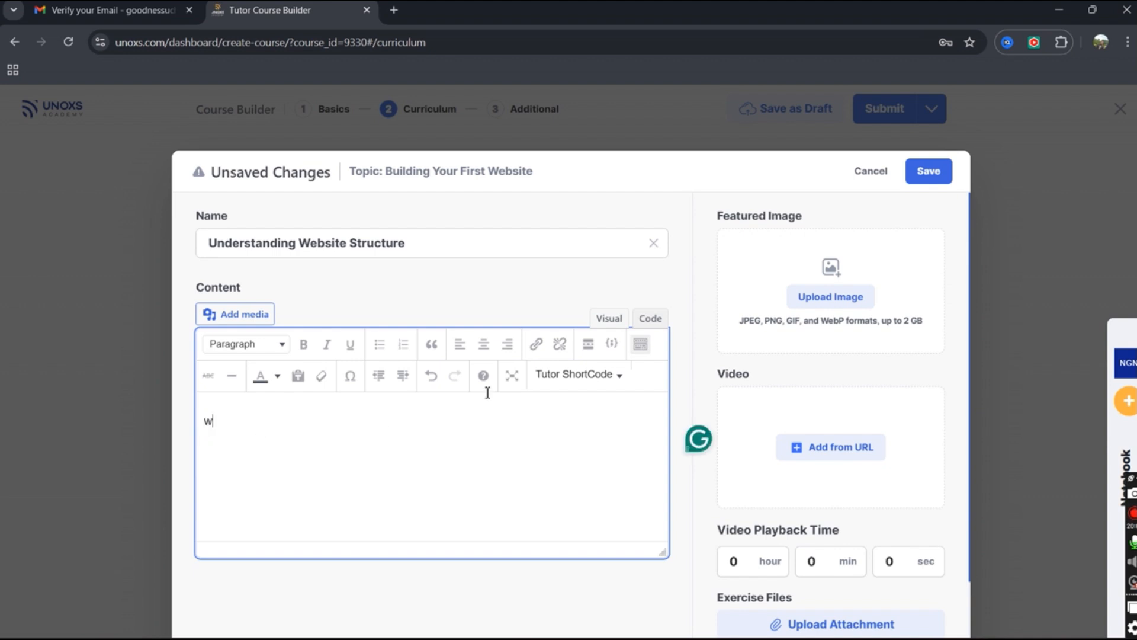
pyautogui.click(536, 344)
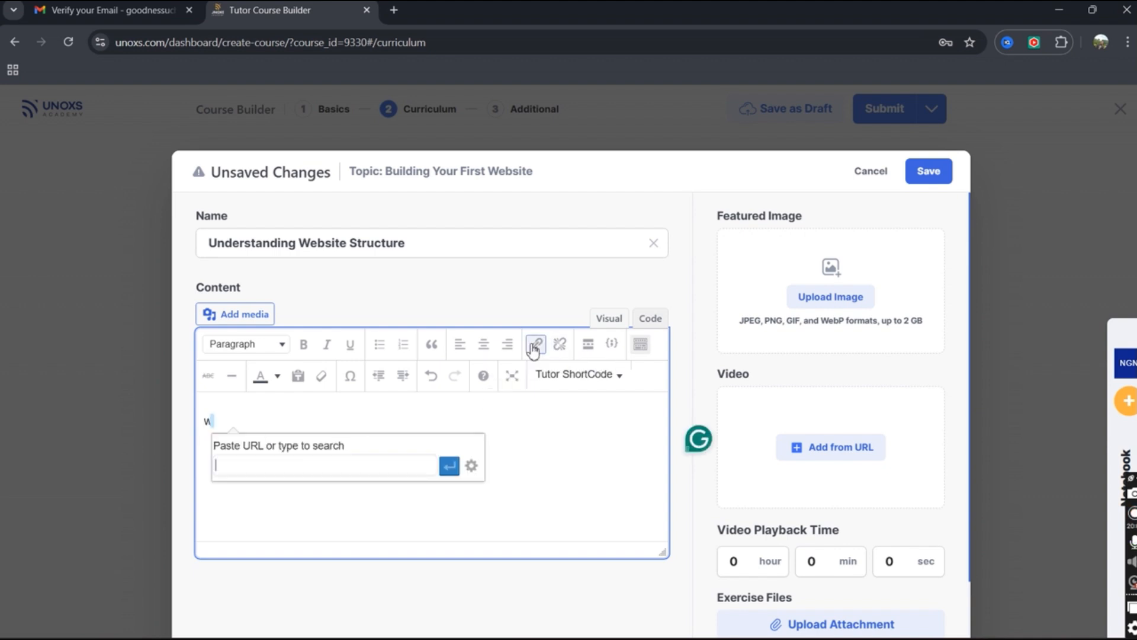
pyautogui.rightClick(236, 472)
pyautogui.click(255, 246)
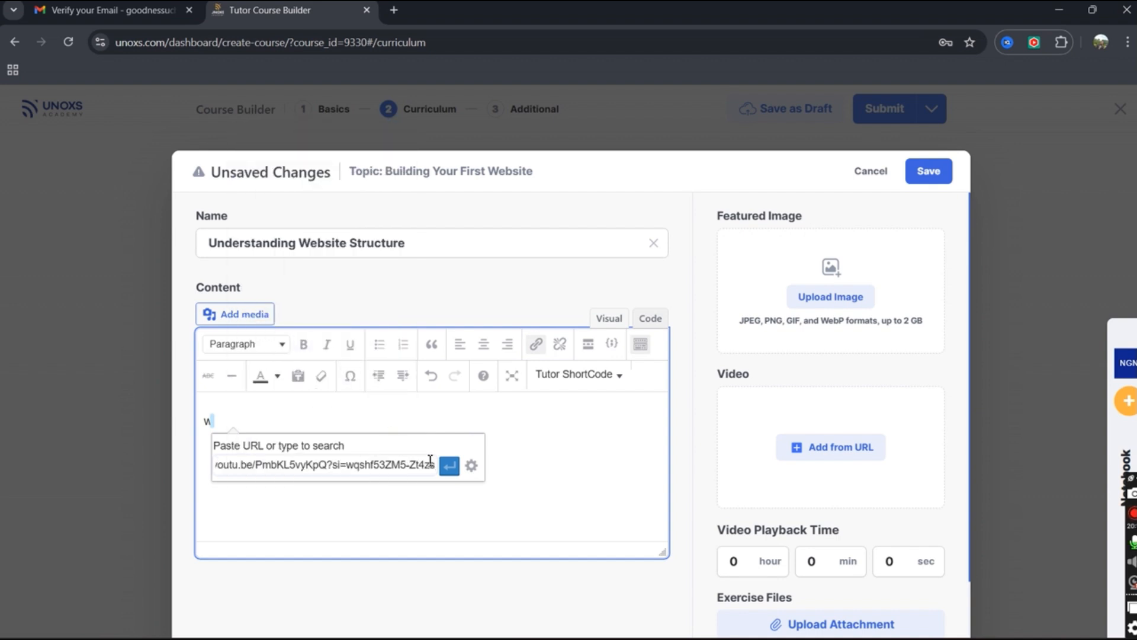
pyautogui.click(449, 468)
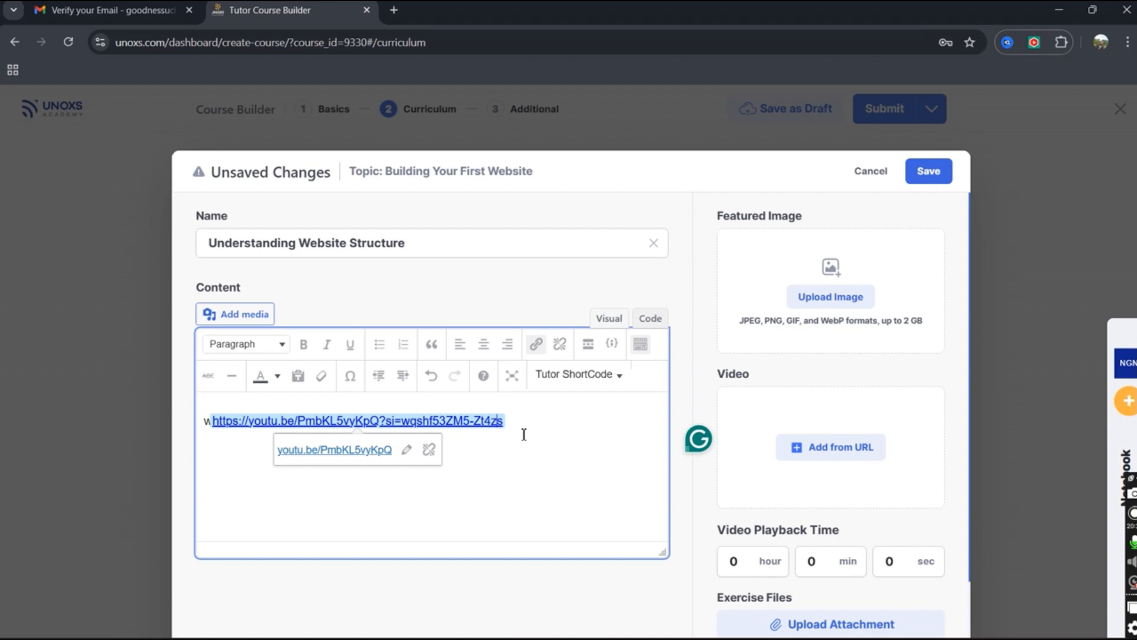
pyautogui.moveTo(522, 427); pyautogui.dragTo(353, 433)
pyautogui.moveTo(189, 450); pyautogui.dragTo(183, 455)
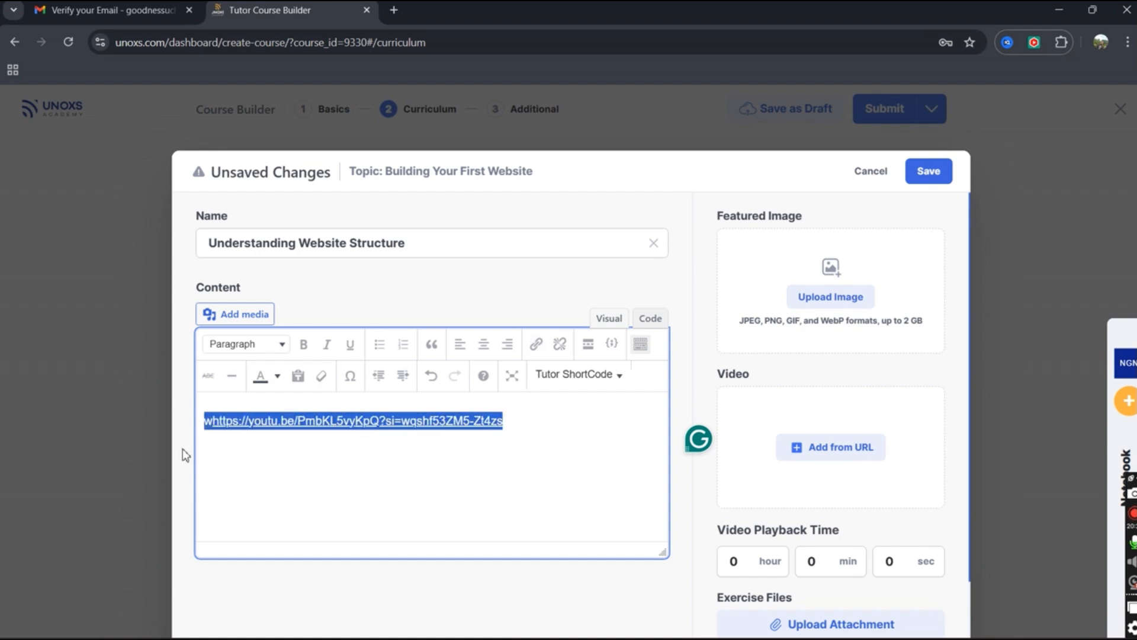
pyautogui.press('BackSpace')
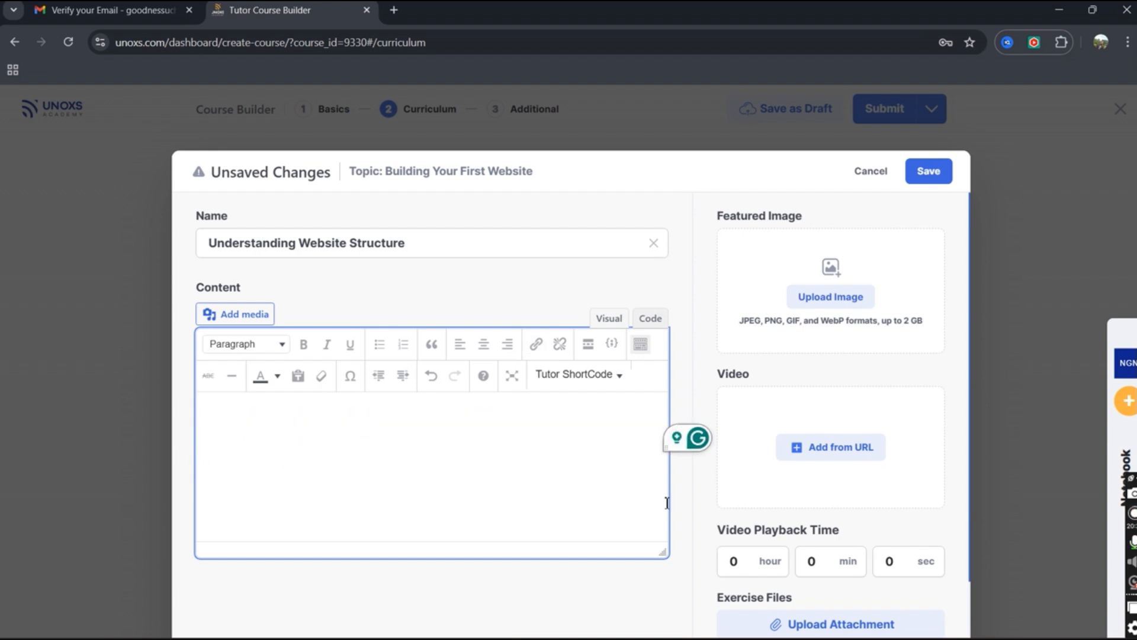
# Add the lesson video from URL with YouTube as the source and the pasted share link.
pyautogui.click(844, 454)
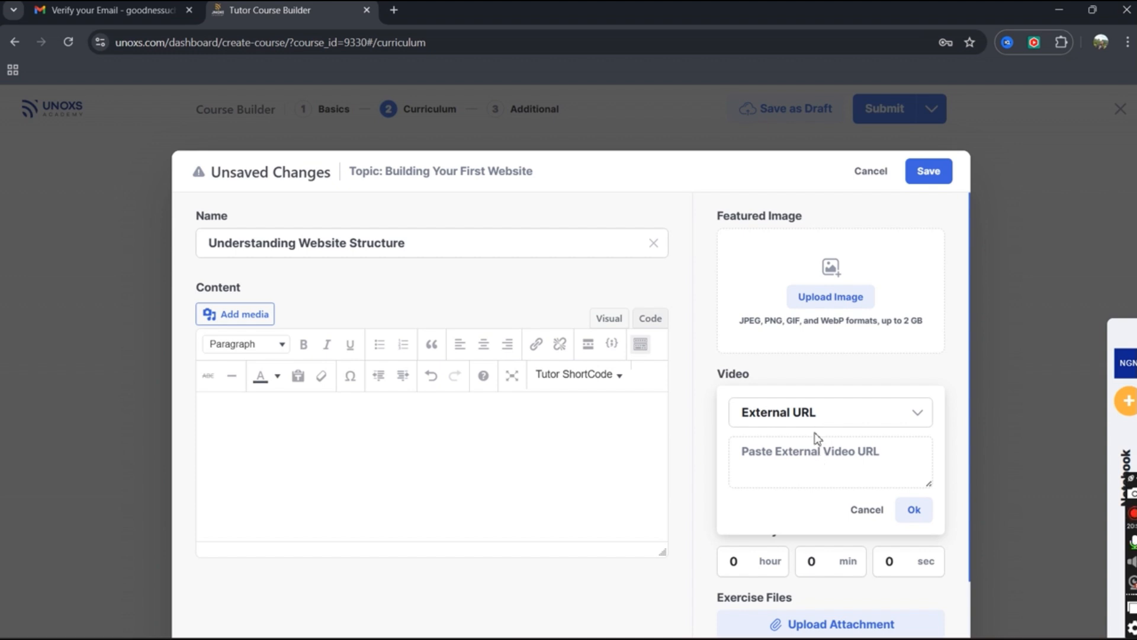
pyautogui.click(816, 416)
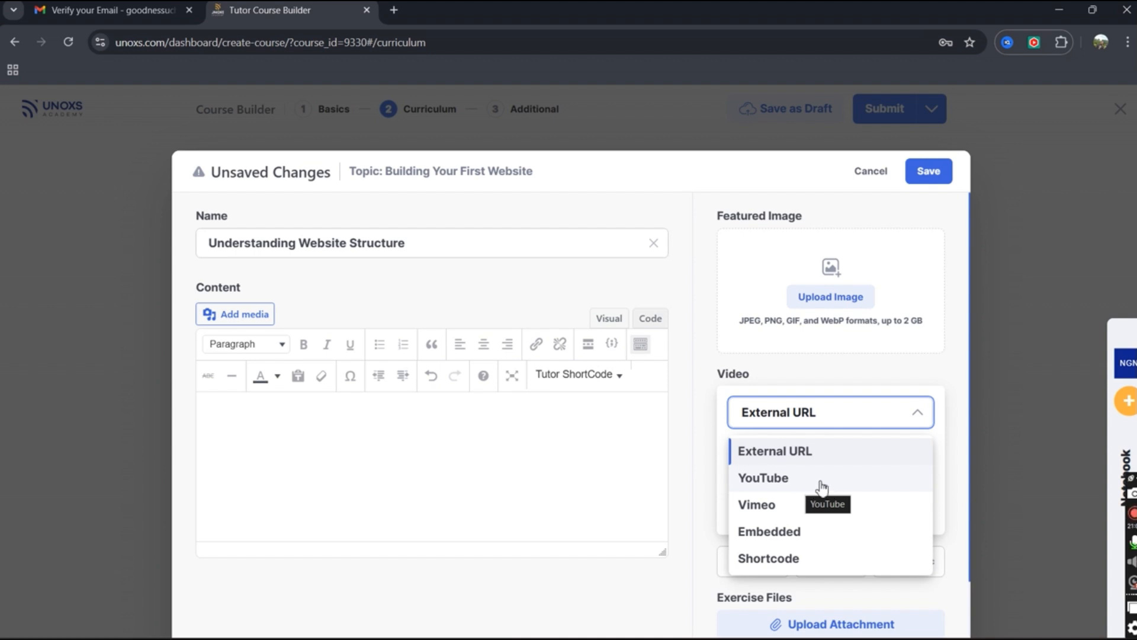
pyautogui.click(767, 533)
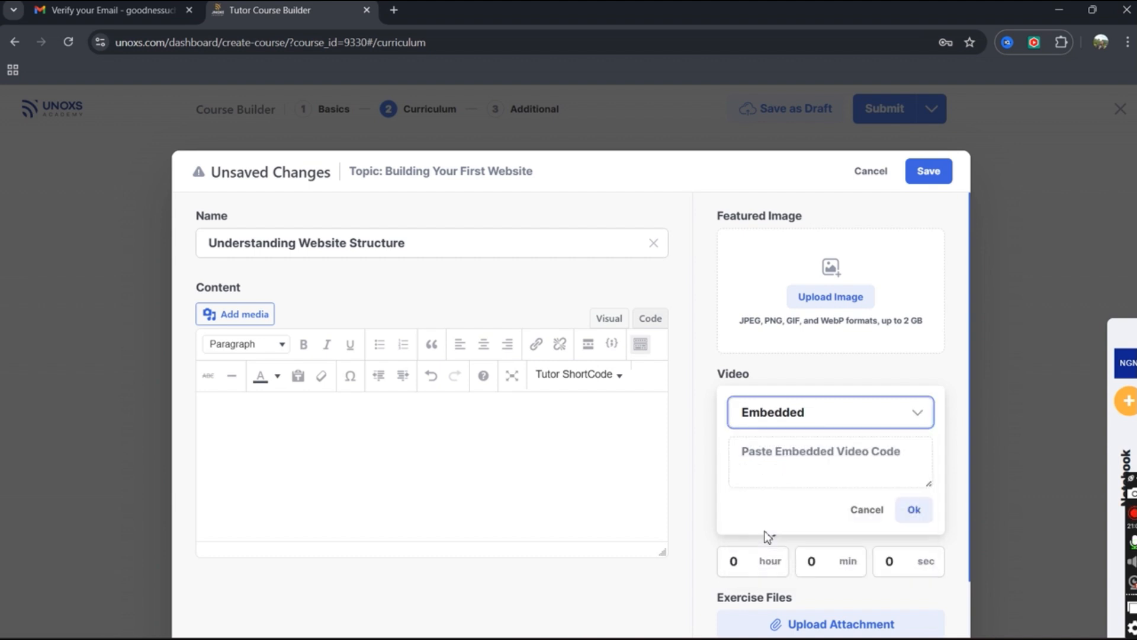
pyautogui.click(792, 457)
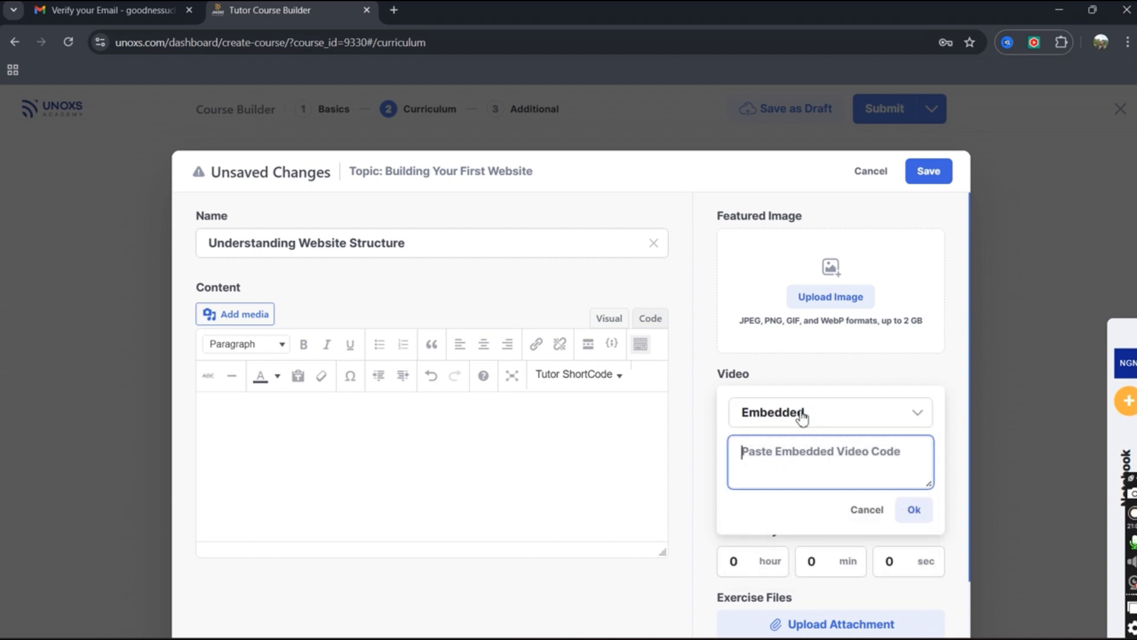
pyautogui.click(799, 414)
pyautogui.click(786, 559)
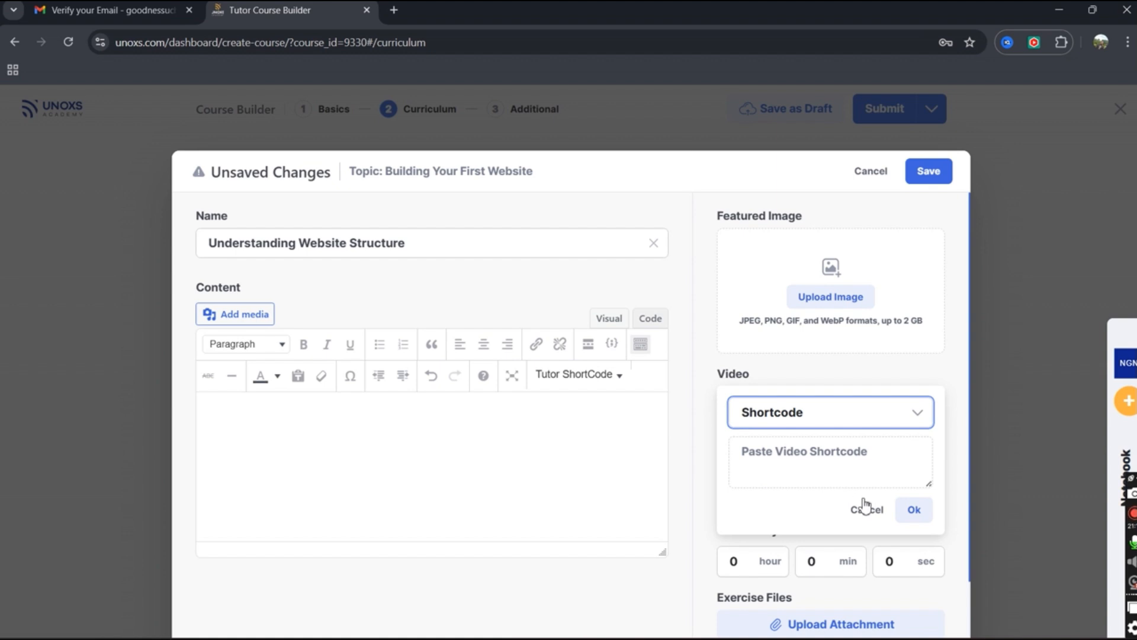
pyautogui.click(806, 417)
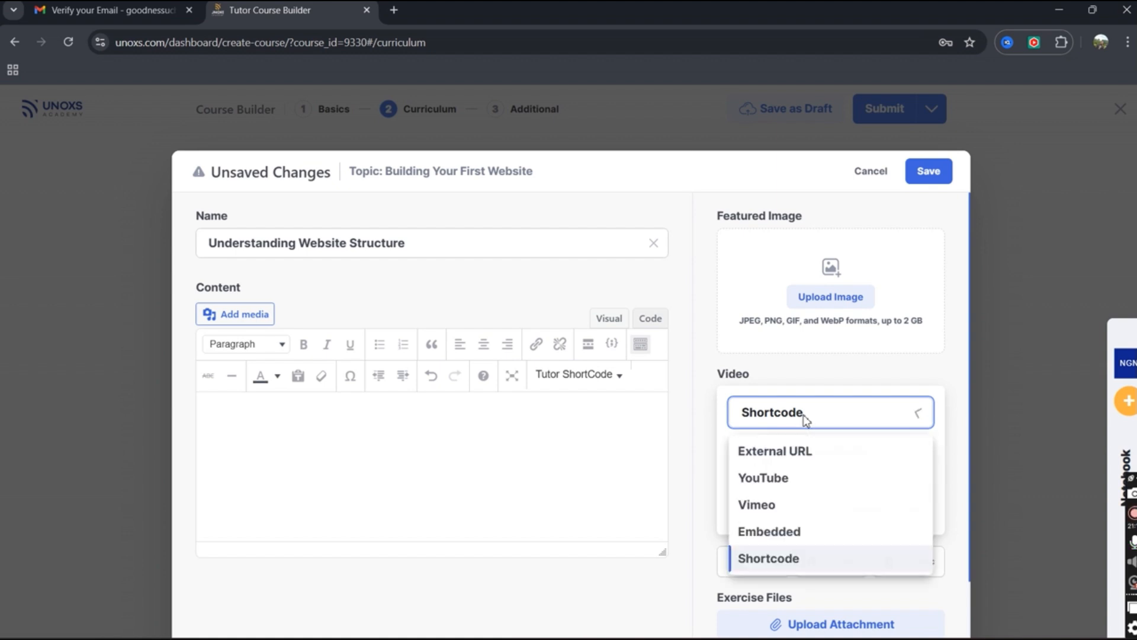
pyautogui.click(781, 478)
pyautogui.rightClick(782, 457)
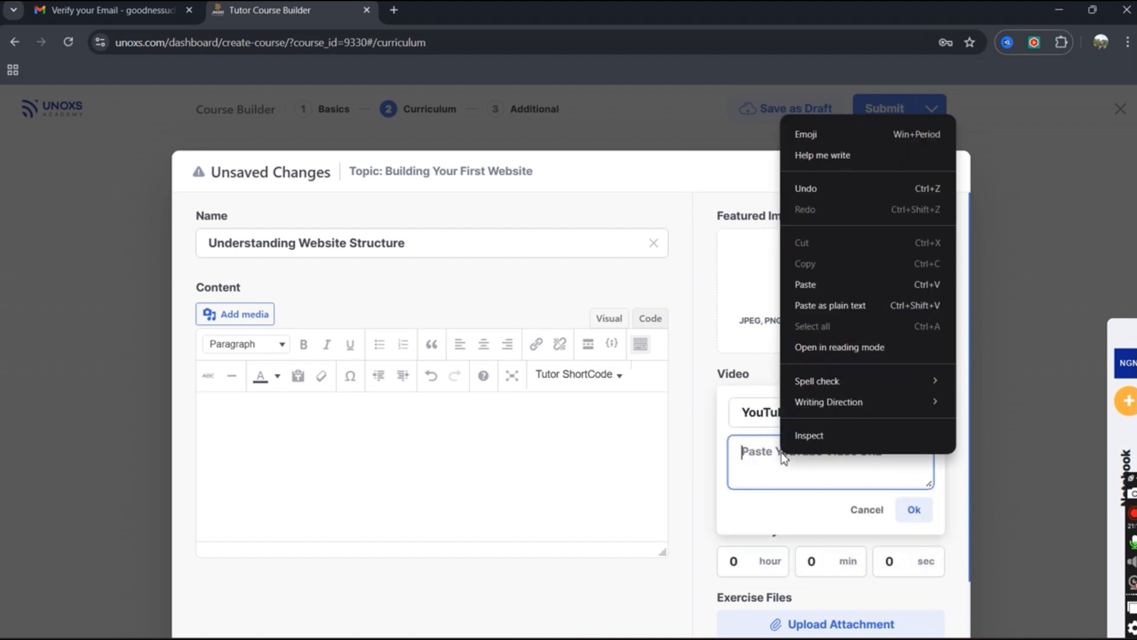
pyautogui.click(819, 287)
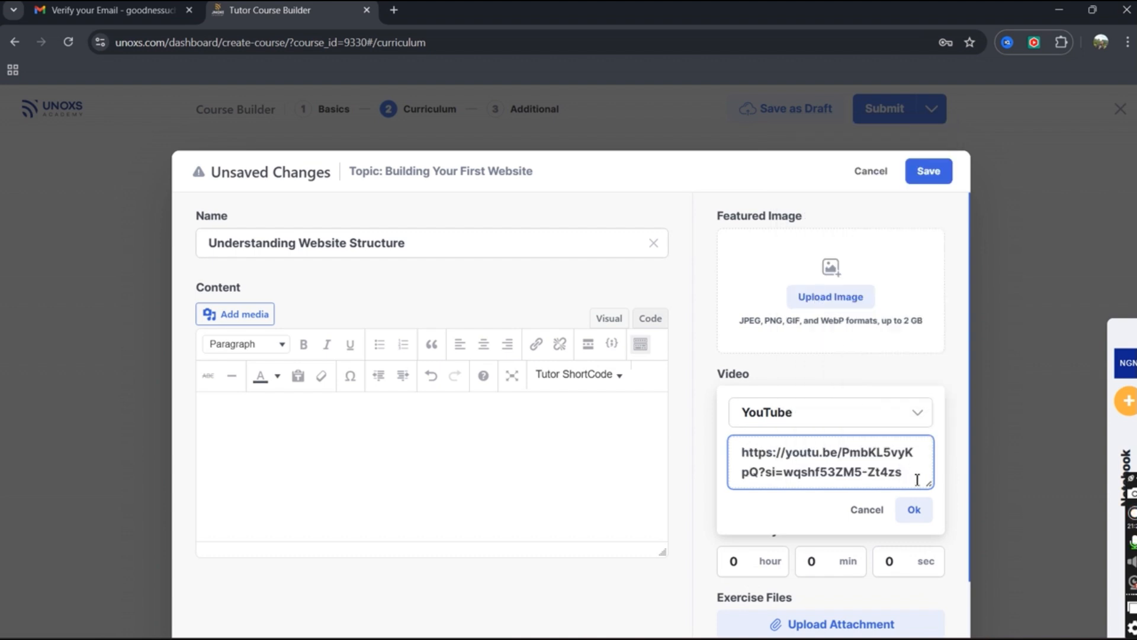
pyautogui.click(914, 509)
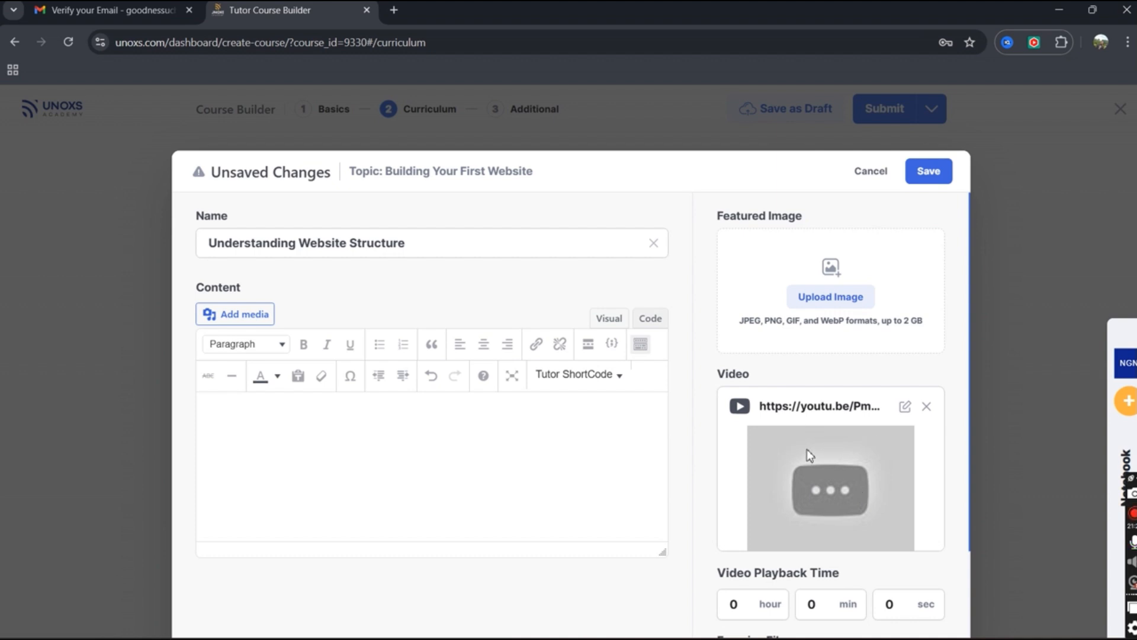
pyautogui.scroll(-2, 809, 455)
# Set the video playback time to 0 hours, 5 minutes, 50 seconds.
pyautogui.scroll(2, 808, 450)
pyautogui.scroll(-1, 906, 382)
pyautogui.scroll(-1, 879, 389)
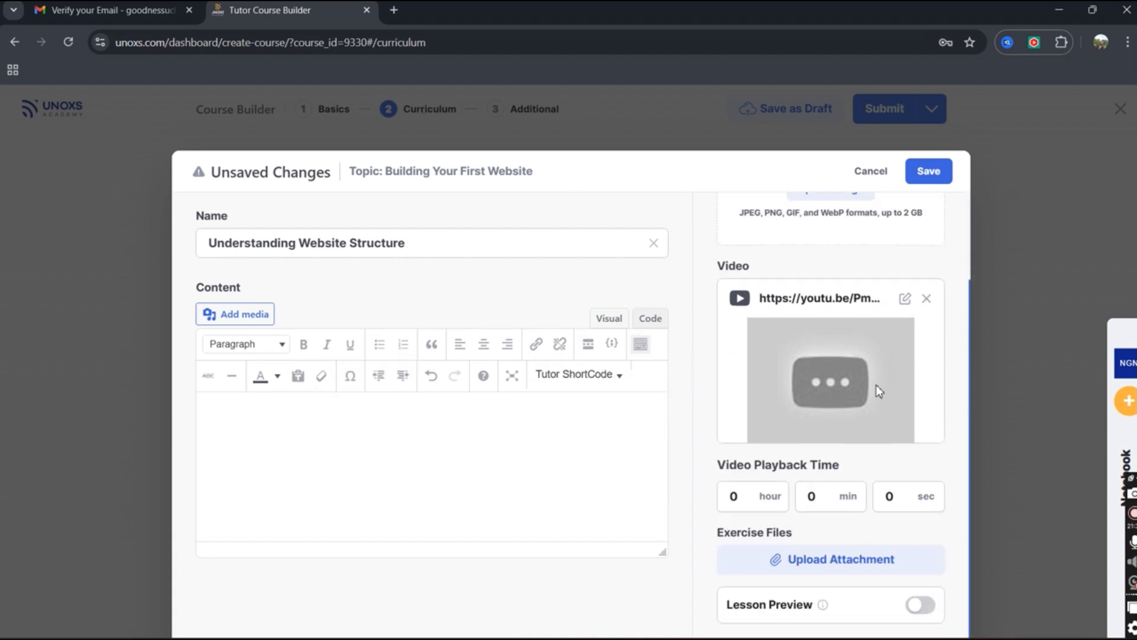
pyautogui.click(752, 500)
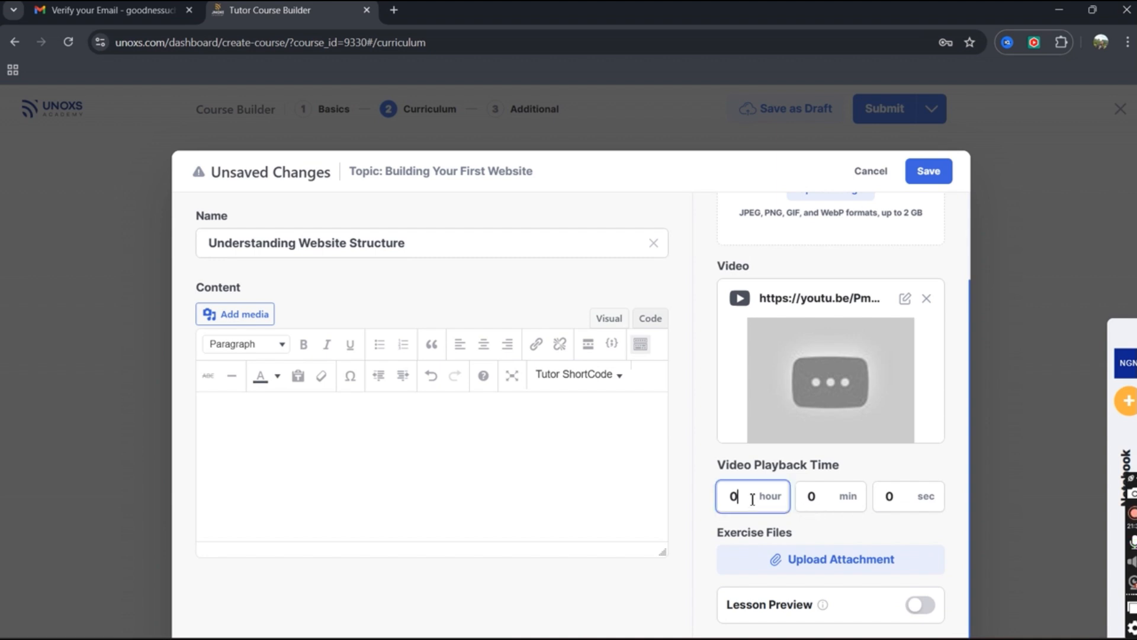
pyautogui.click(832, 493)
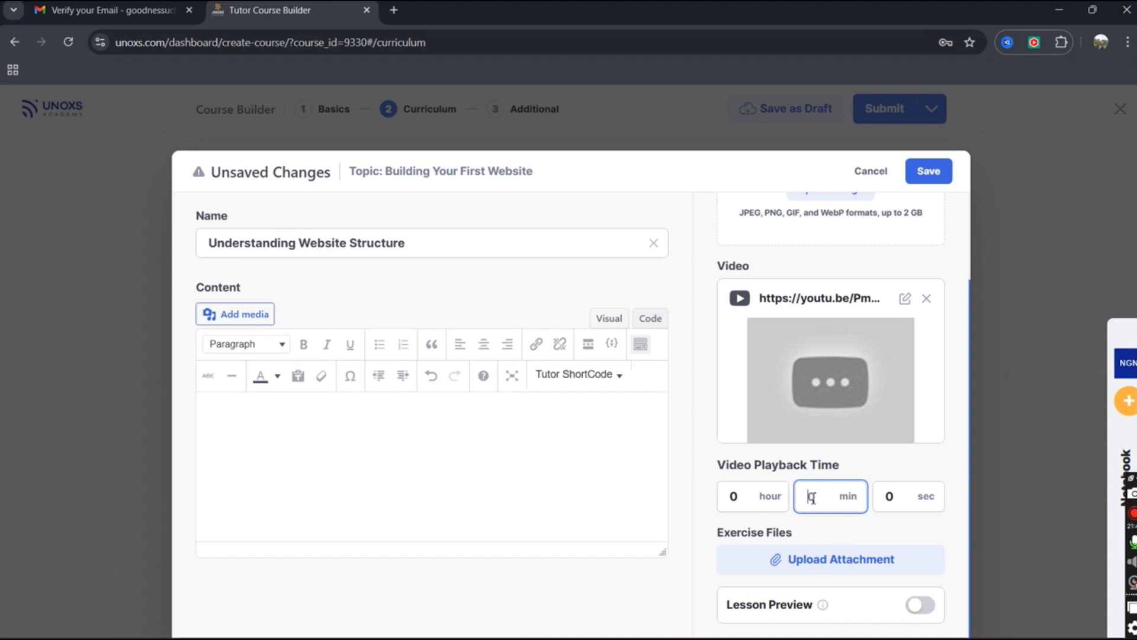
pyautogui.click(893, 497)
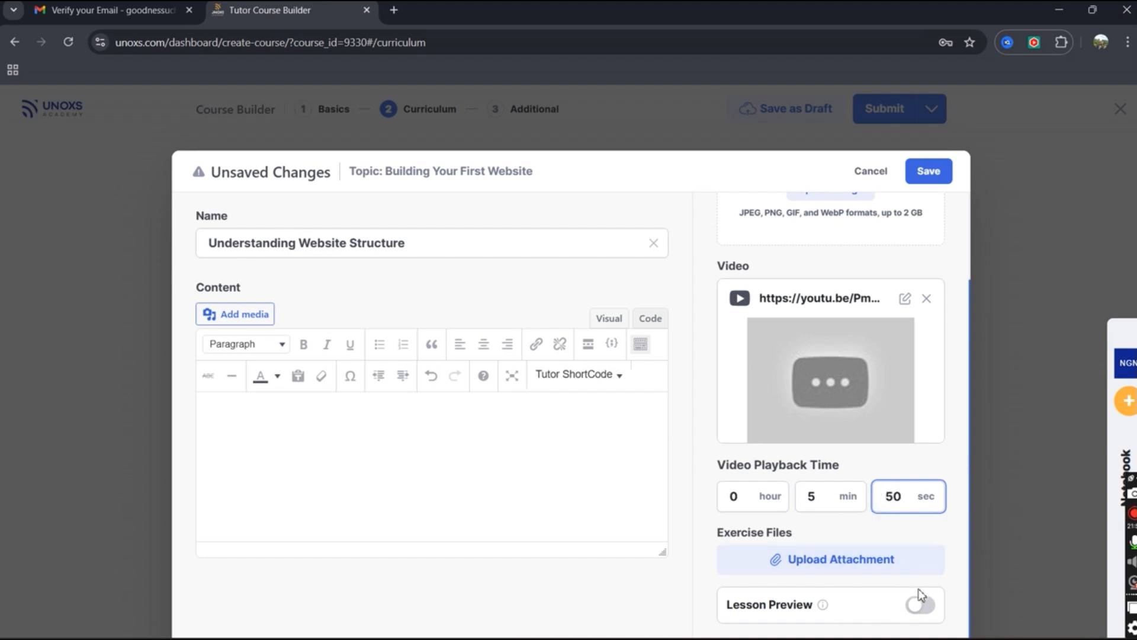
# Leave lesson preview off, skip adding an attachment, and save the lesson.
pyautogui.moveTo(823, 603)
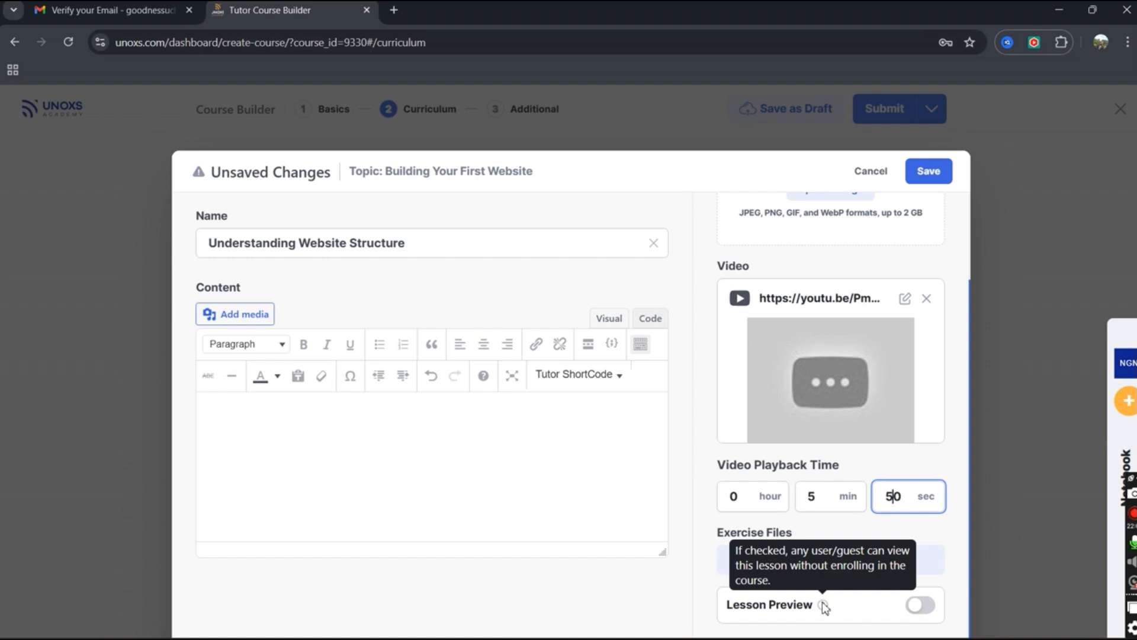
pyautogui.click(917, 608)
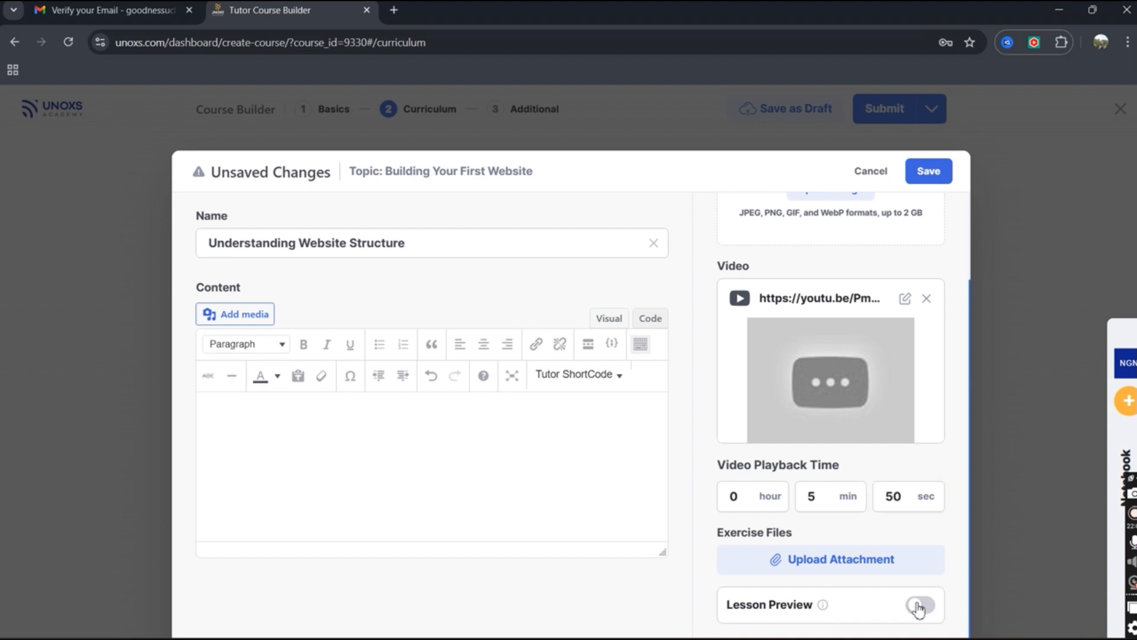
pyautogui.scroll(-1, 892, 593)
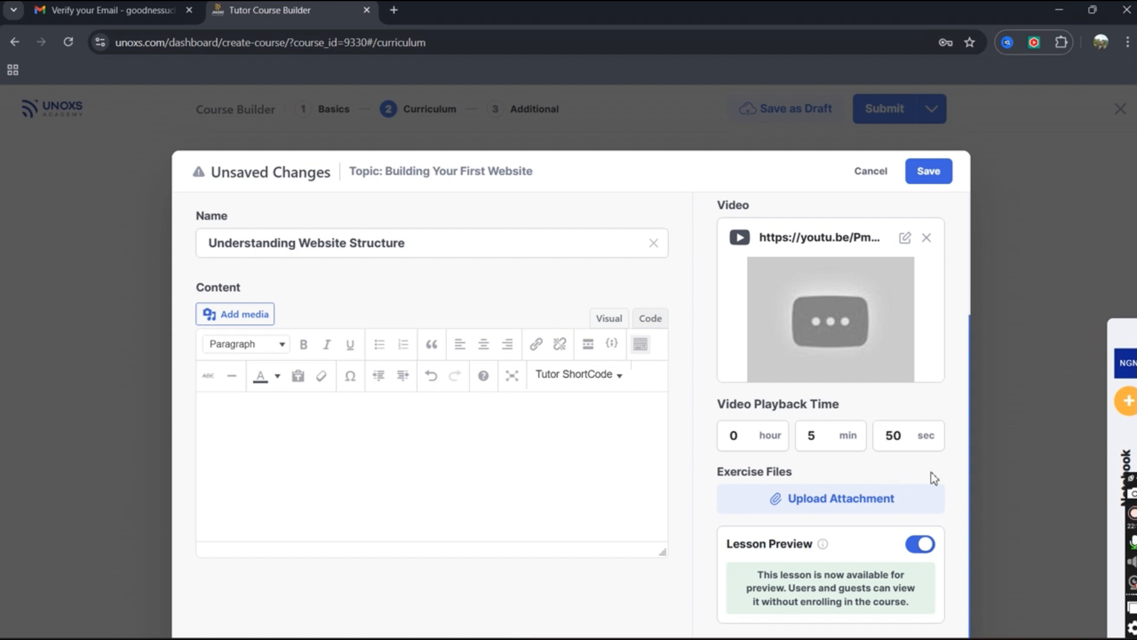
pyautogui.click(922, 544)
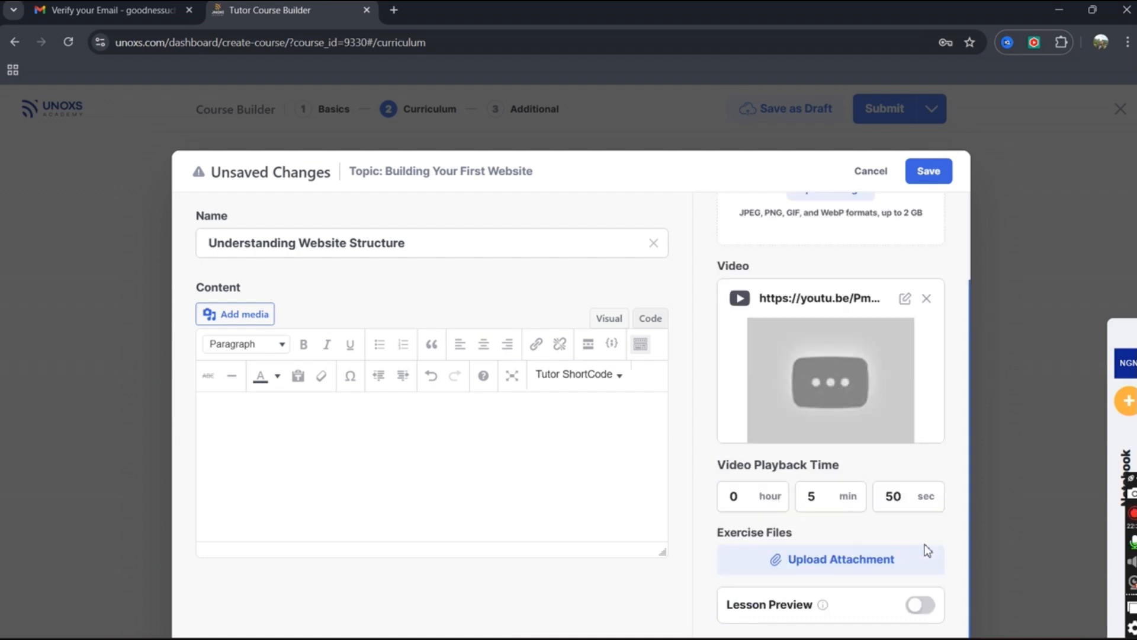
pyautogui.click(813, 564)
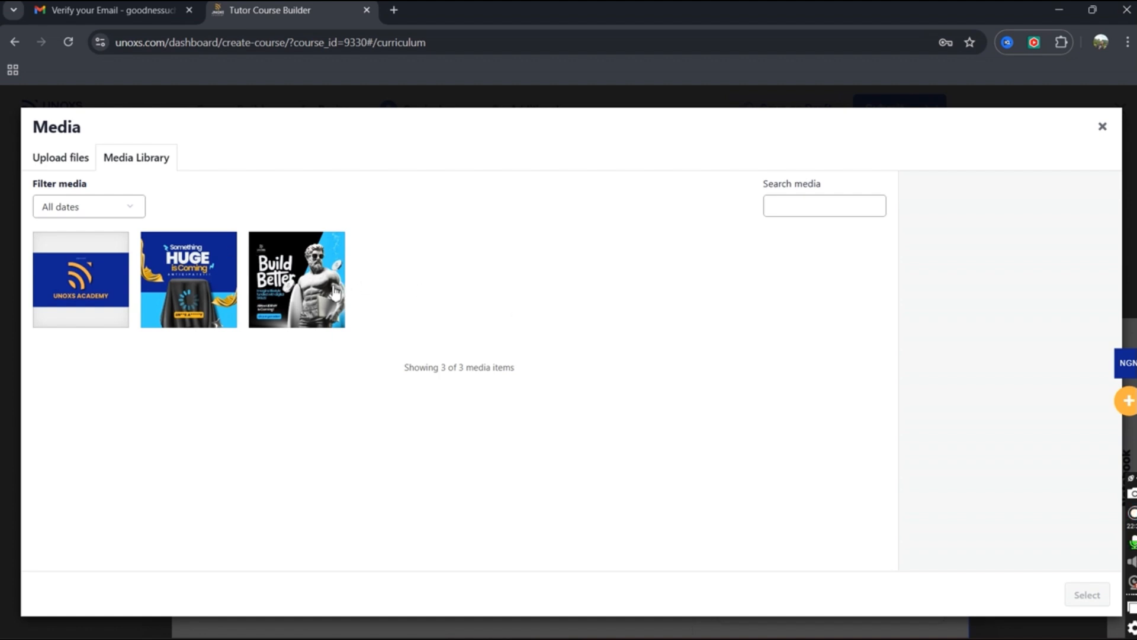
pyautogui.click(1103, 127)
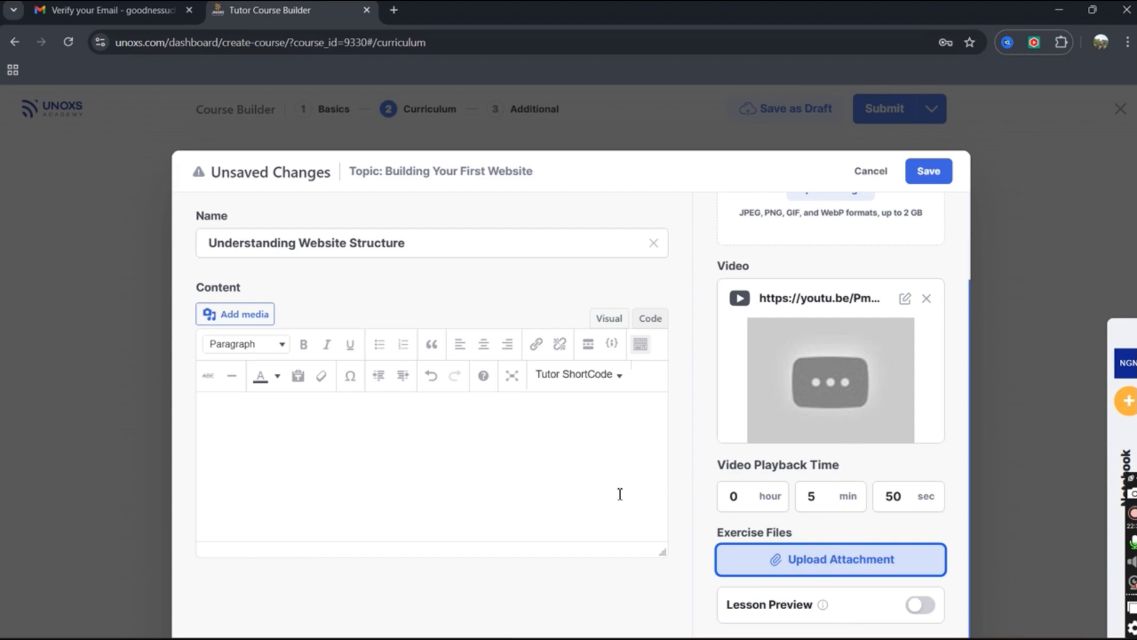
pyautogui.scroll(2, 724, 446)
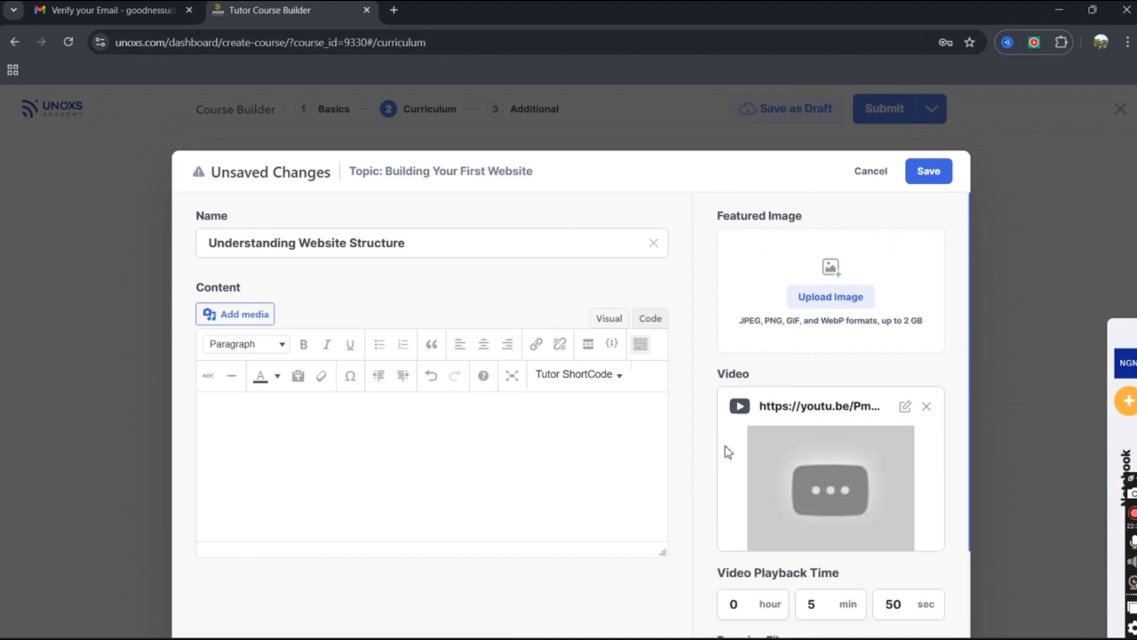
pyautogui.click(933, 172)
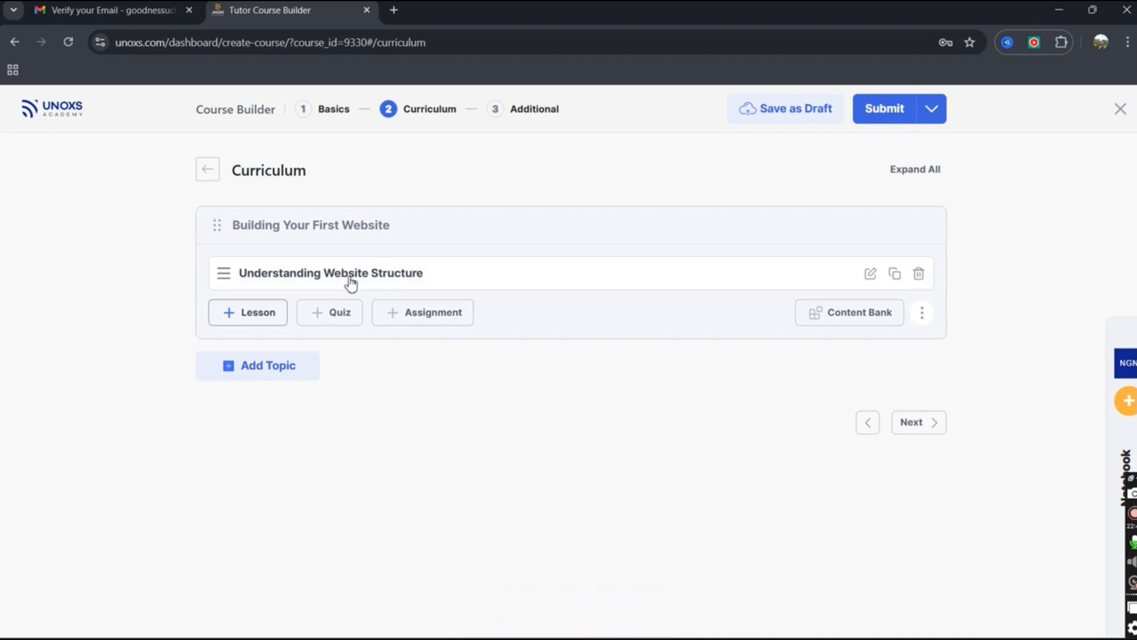
# Change the course intro video source to YouTube in Basics, then return to Curriculum.
pyautogui.click(306, 114)
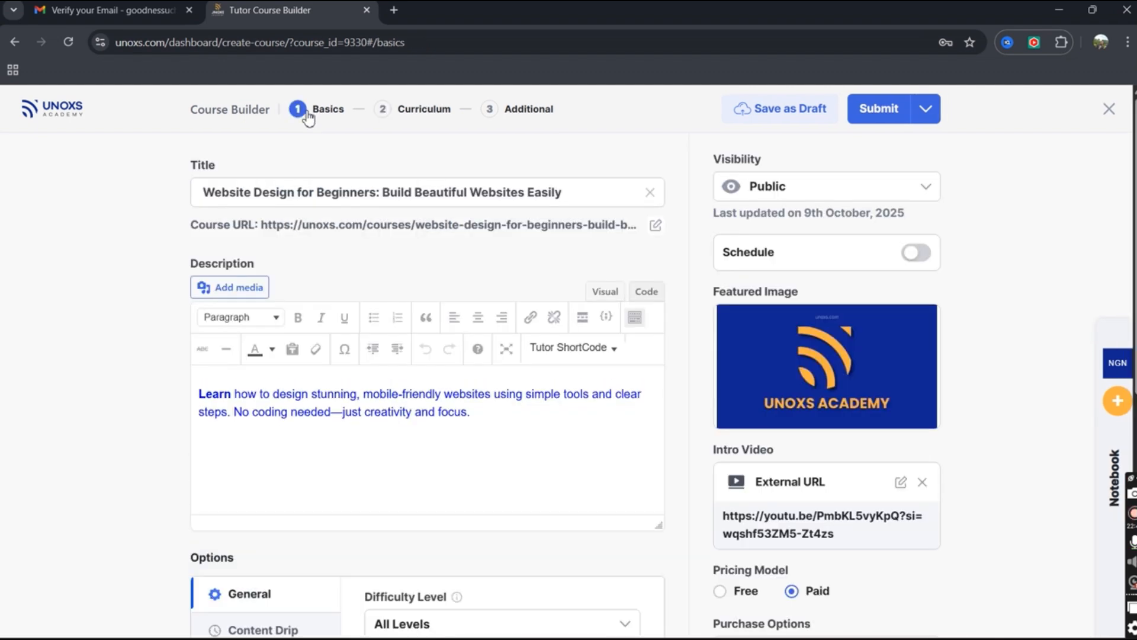
pyautogui.click(900, 482)
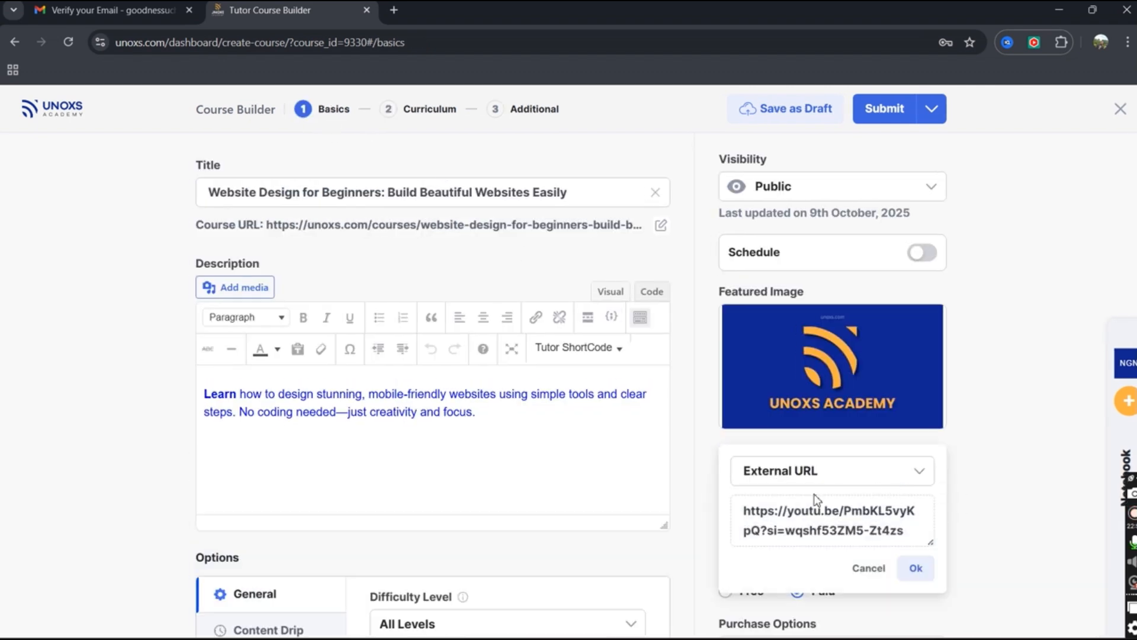
pyautogui.click(844, 473)
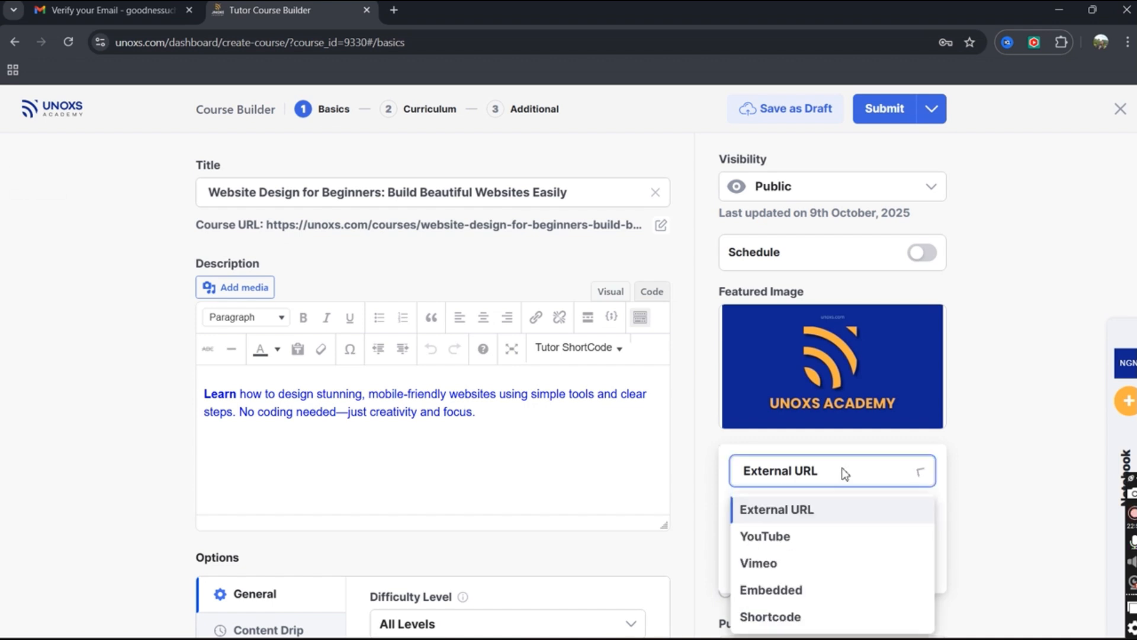
pyautogui.click(807, 549)
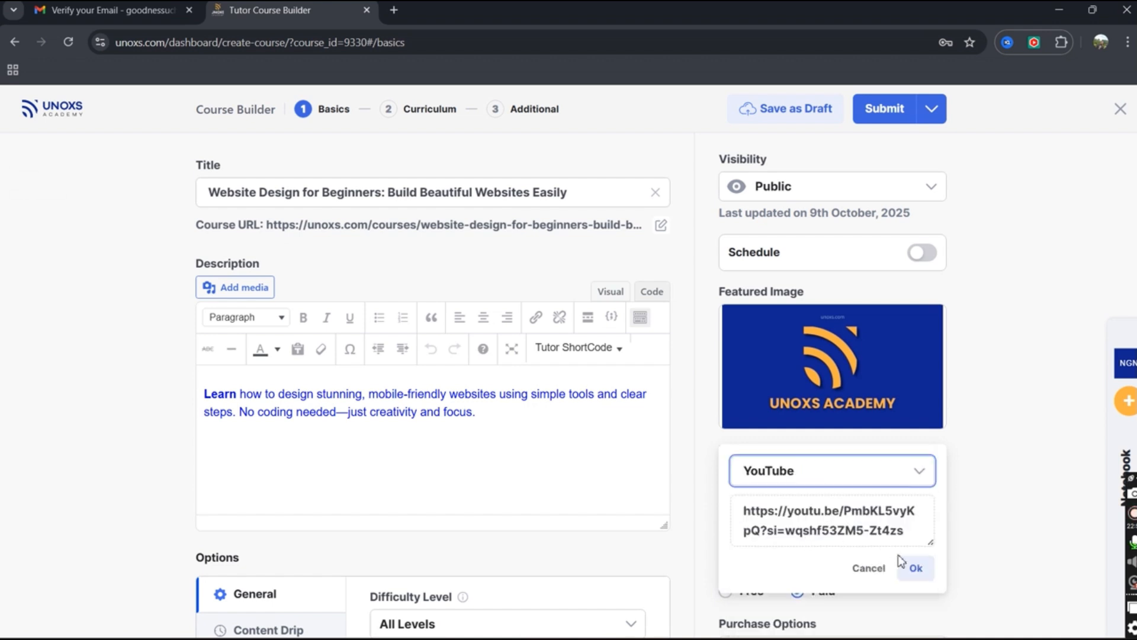
pyautogui.click(913, 566)
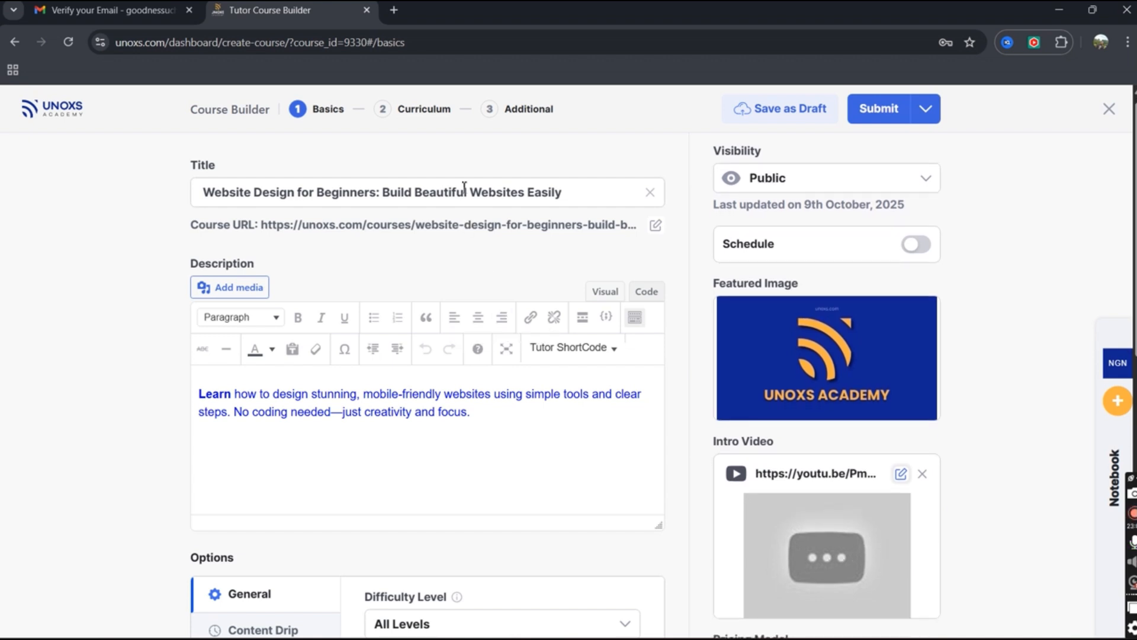
pyautogui.click(399, 124)
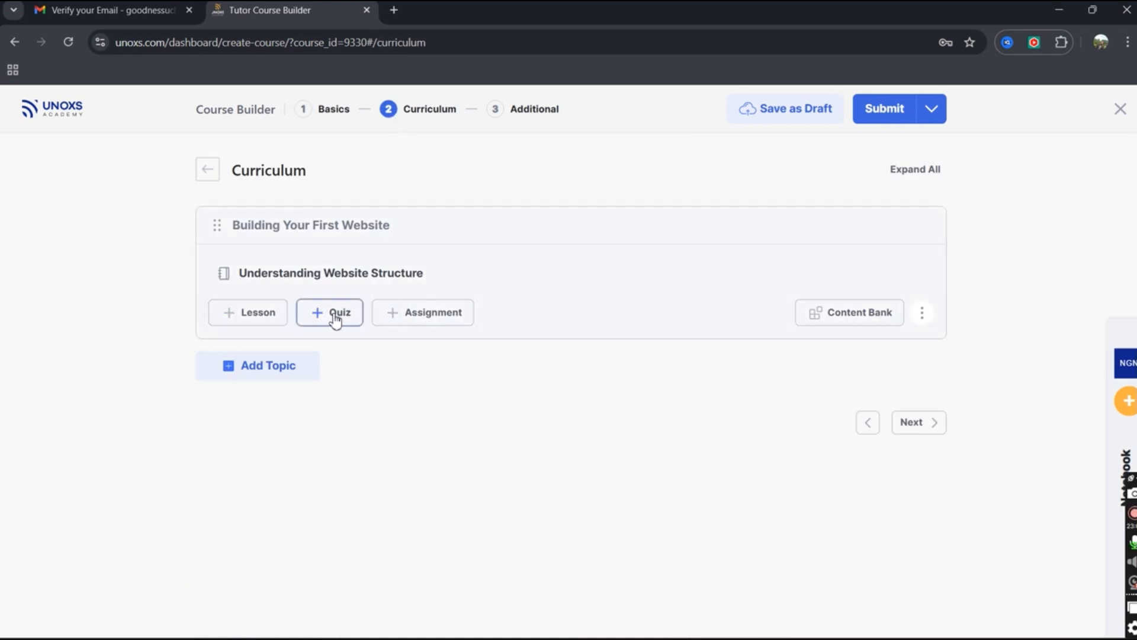
# Add a quiz to Building Your First Website and keep its time limit in Minutes.
pyautogui.click(335, 317)
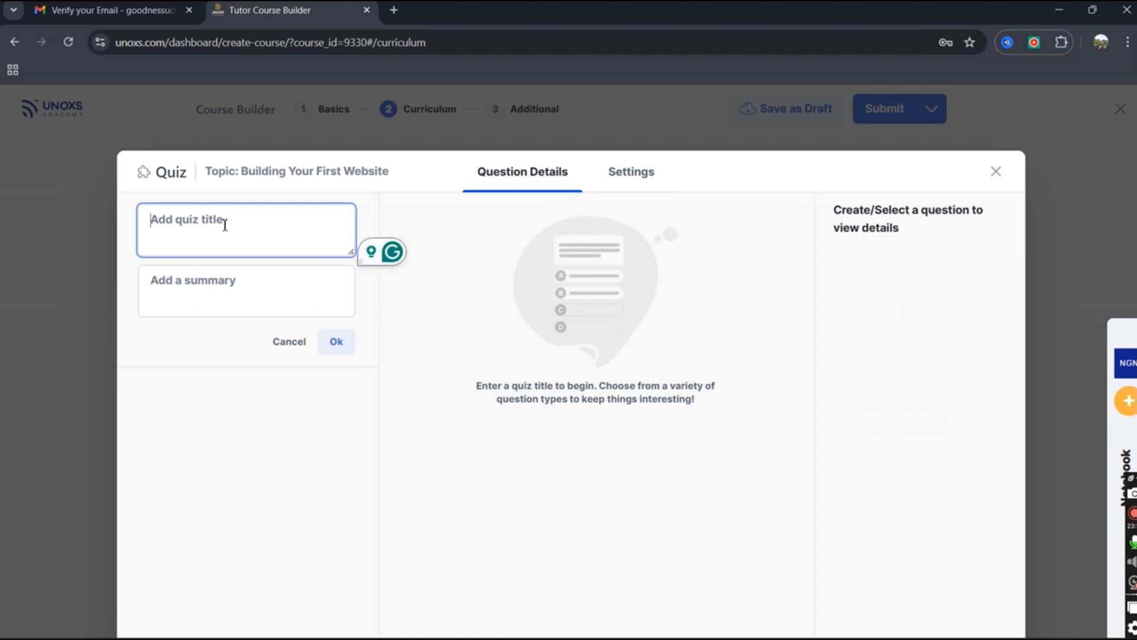
pyautogui.click(237, 290)
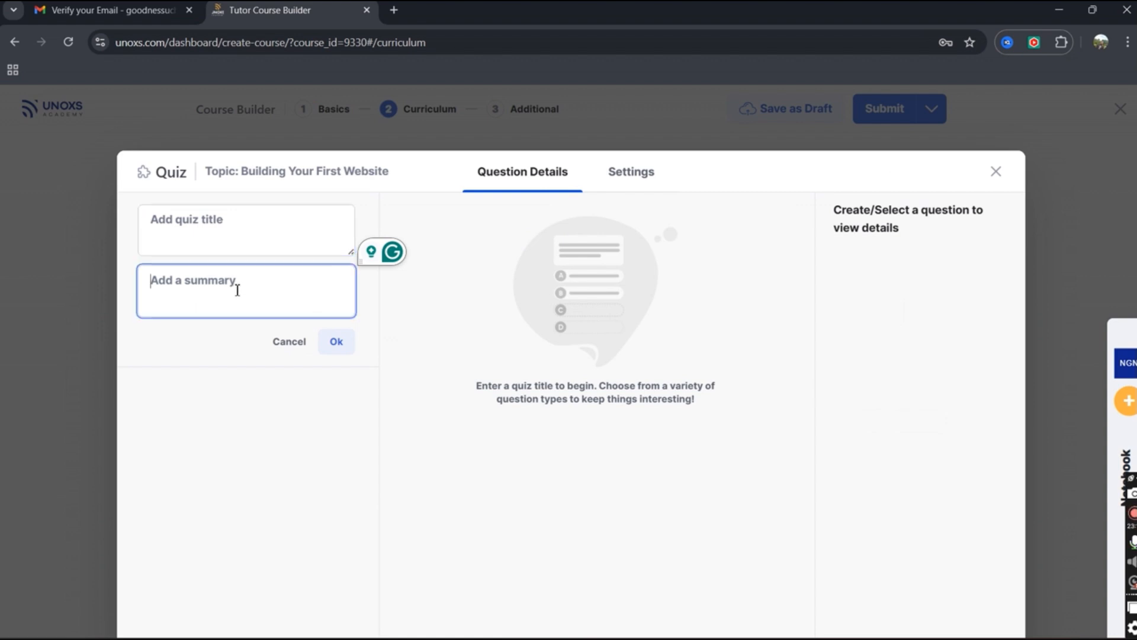
pyautogui.click(633, 178)
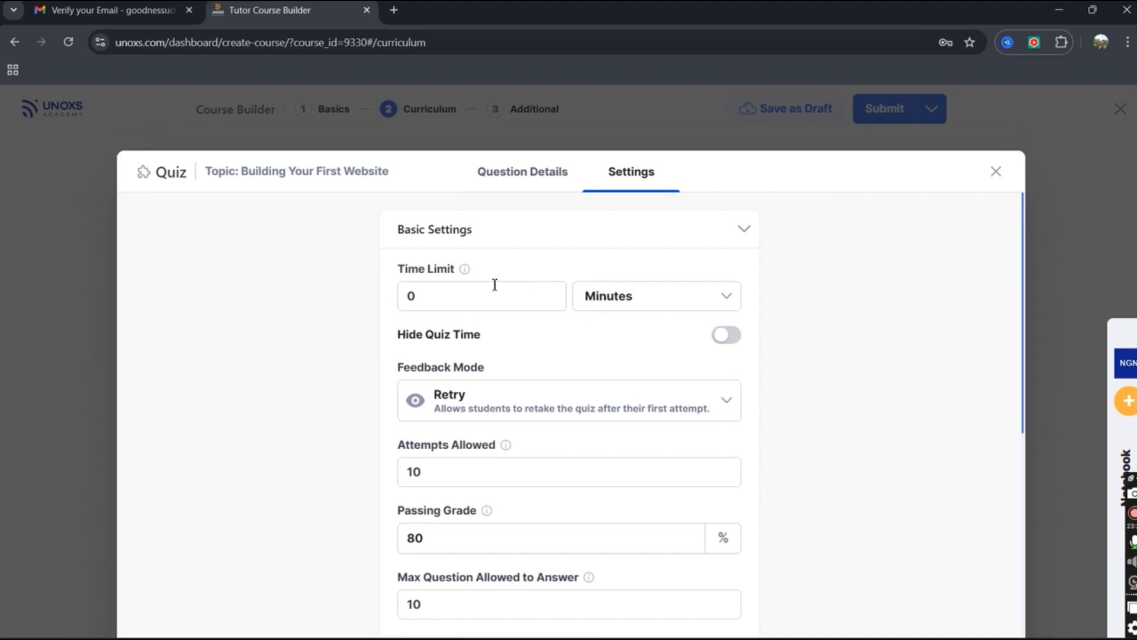
pyautogui.click(653, 305)
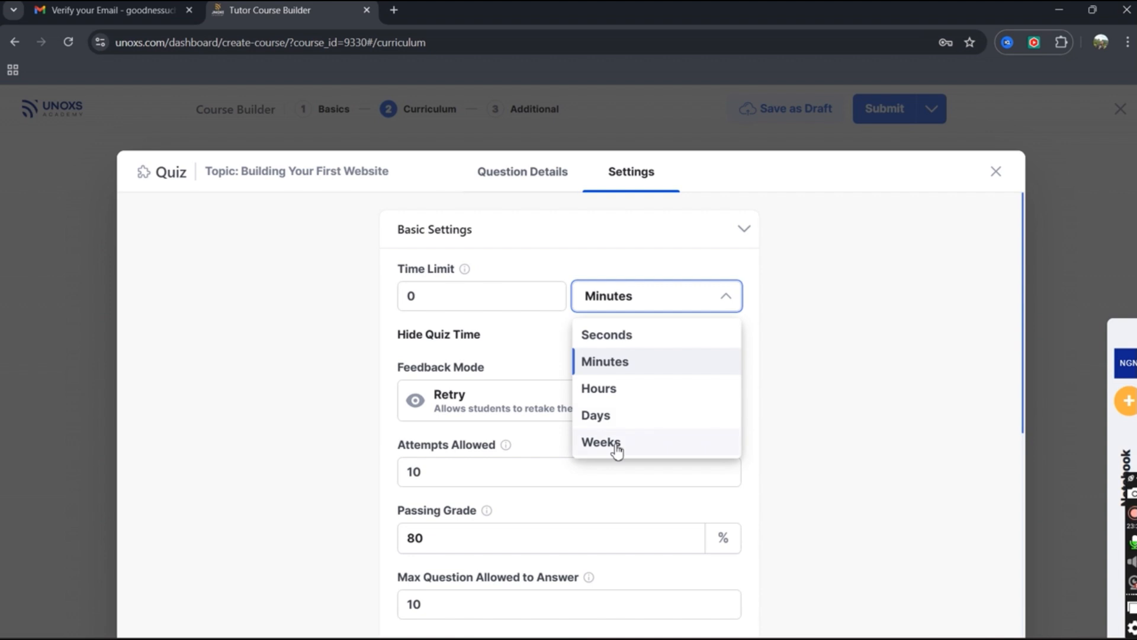
pyautogui.click(533, 257)
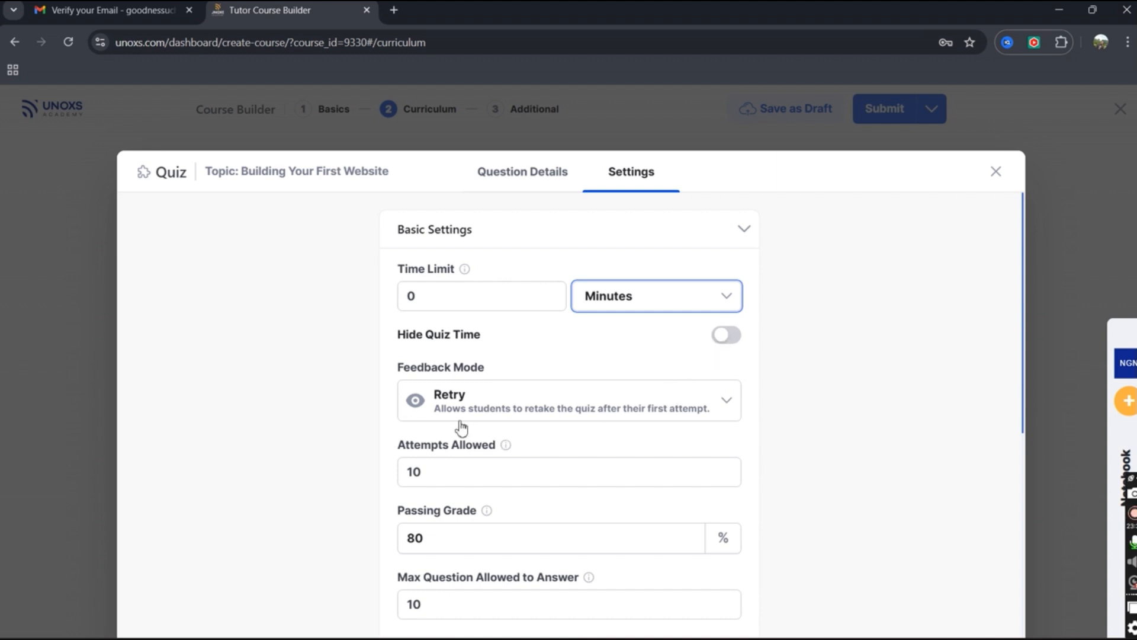
# Keep Retry as the feedback mode and move to the 80% passing grade.
pyautogui.click(603, 411)
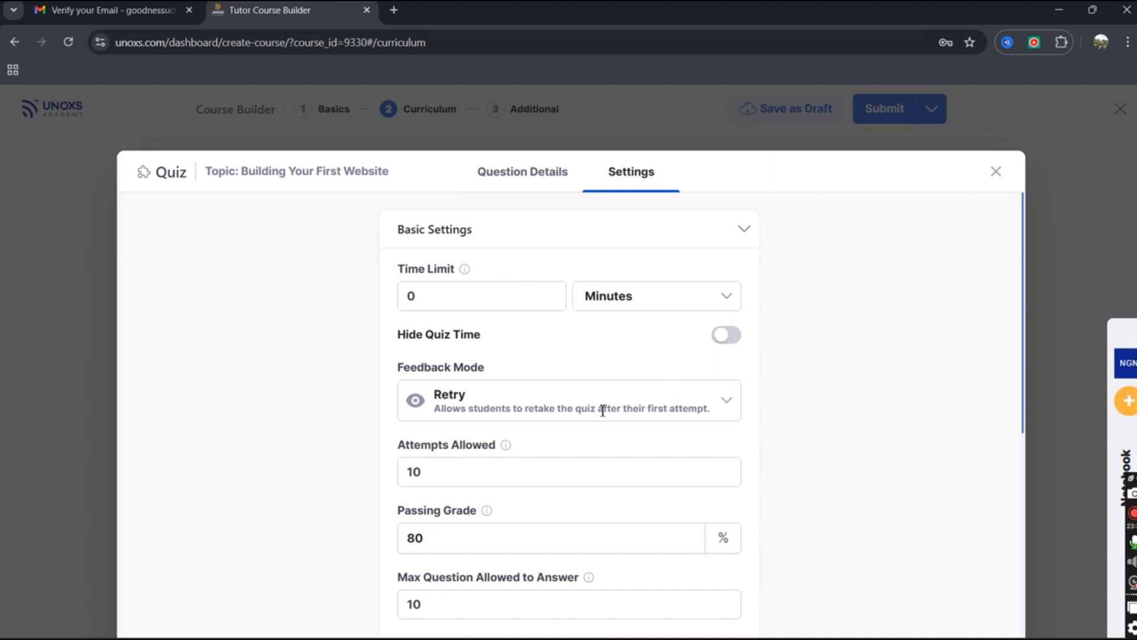
pyautogui.click(731, 403)
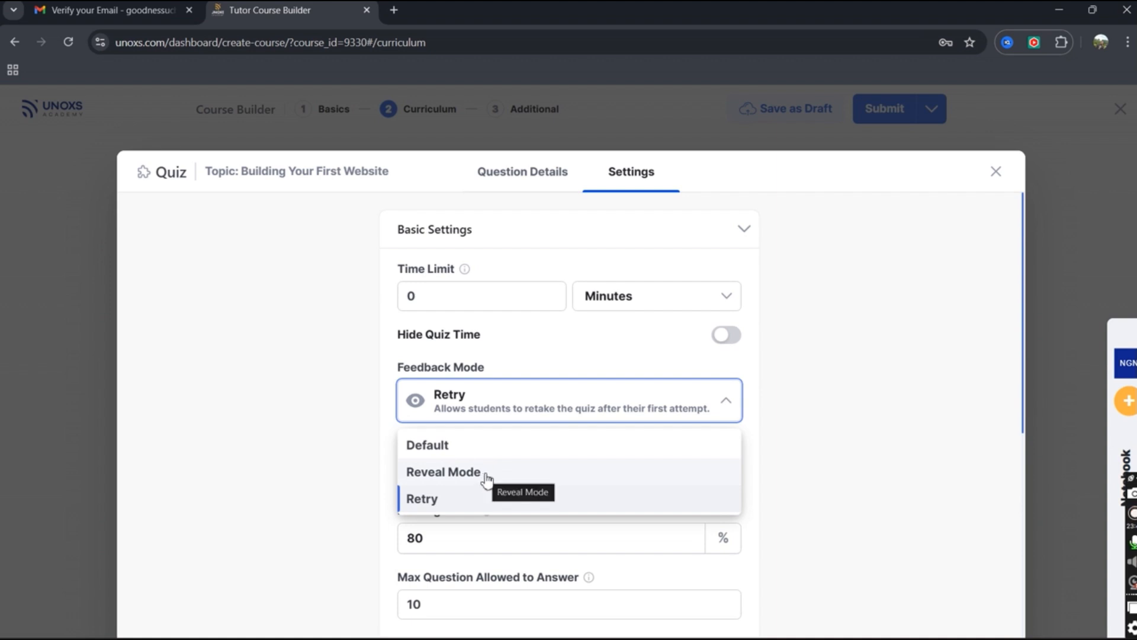
pyautogui.click(592, 396)
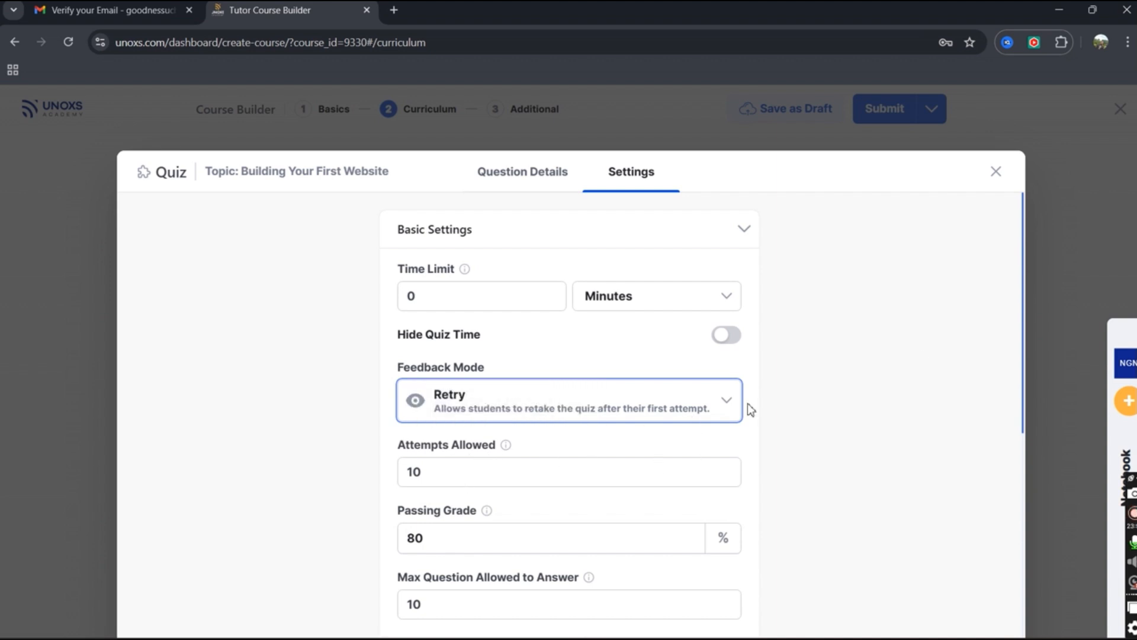
pyautogui.scroll(-5, 485, 351)
pyautogui.scroll(5, 484, 350)
pyautogui.click(440, 544)
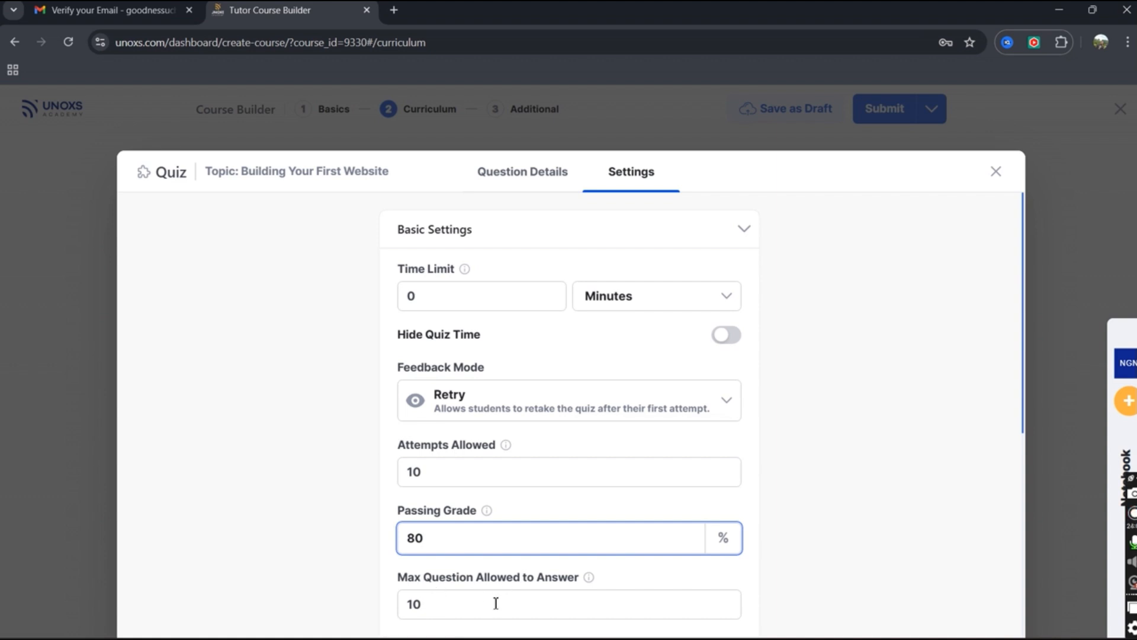
# Review Question Layout and Question Order, keeping Random order, then go to Question Details.
pyautogui.scroll(-6, 447, 598)
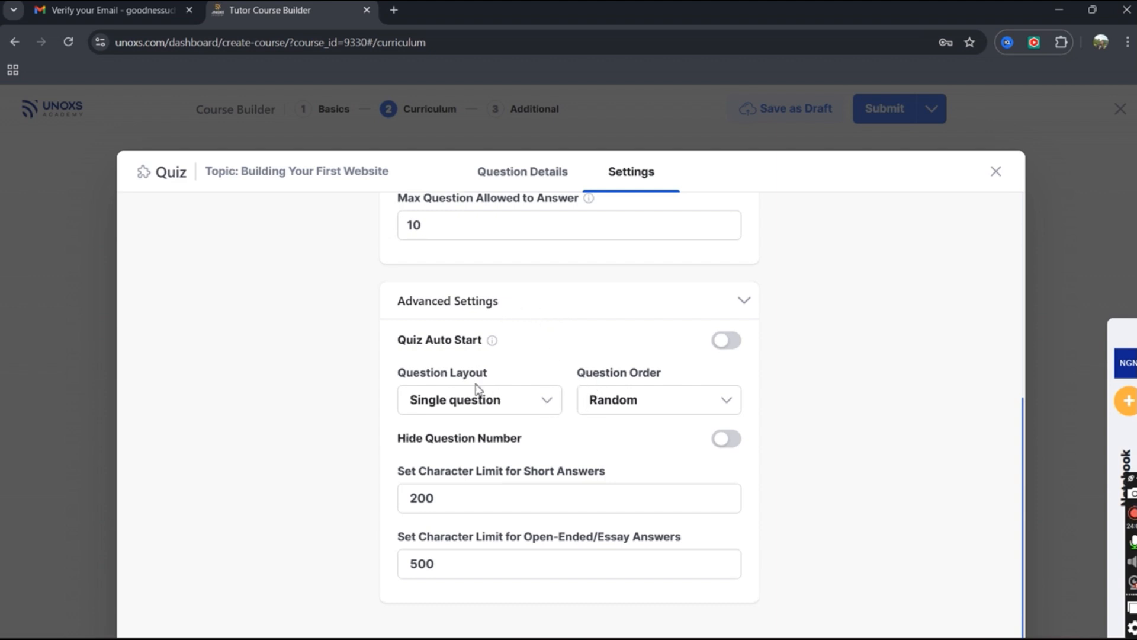
pyautogui.click(634, 408)
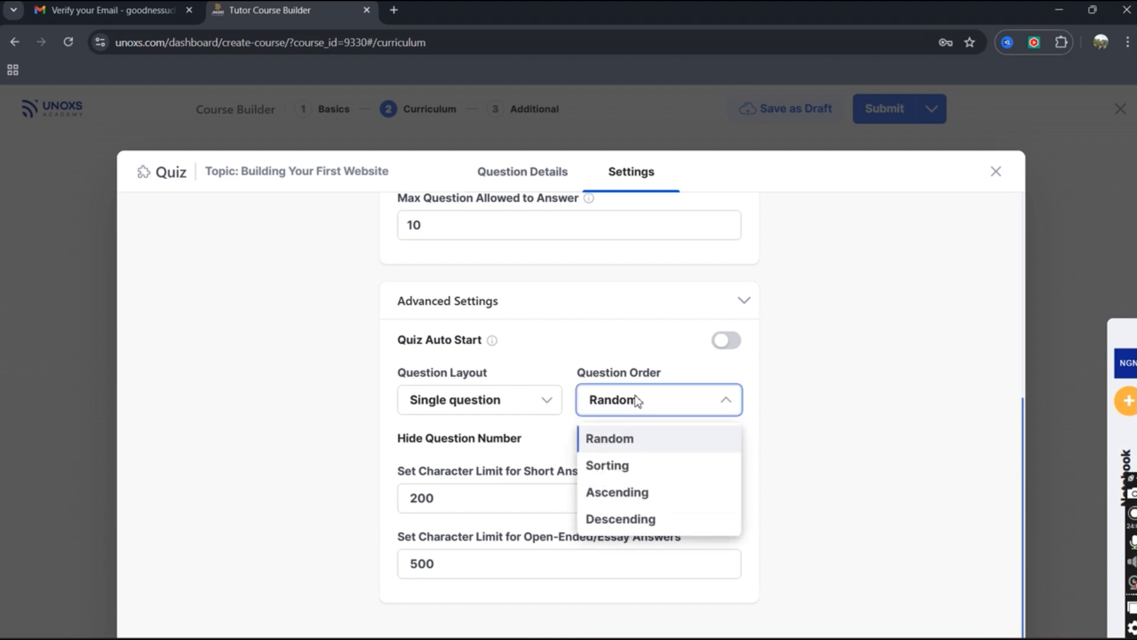
pyautogui.click(634, 399)
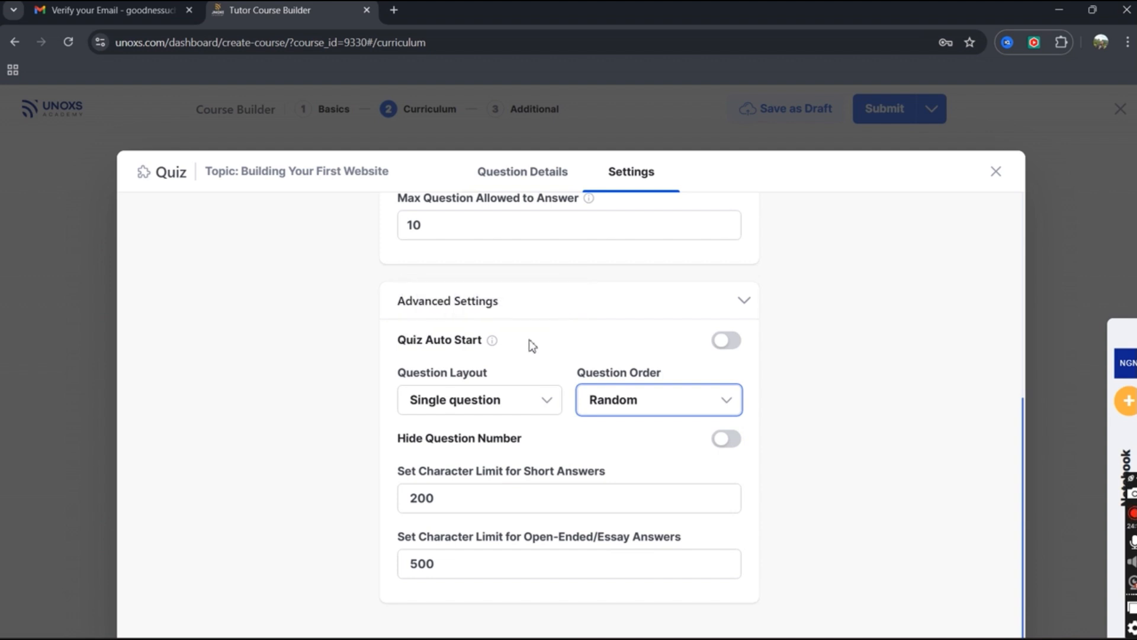
pyautogui.click(745, 302)
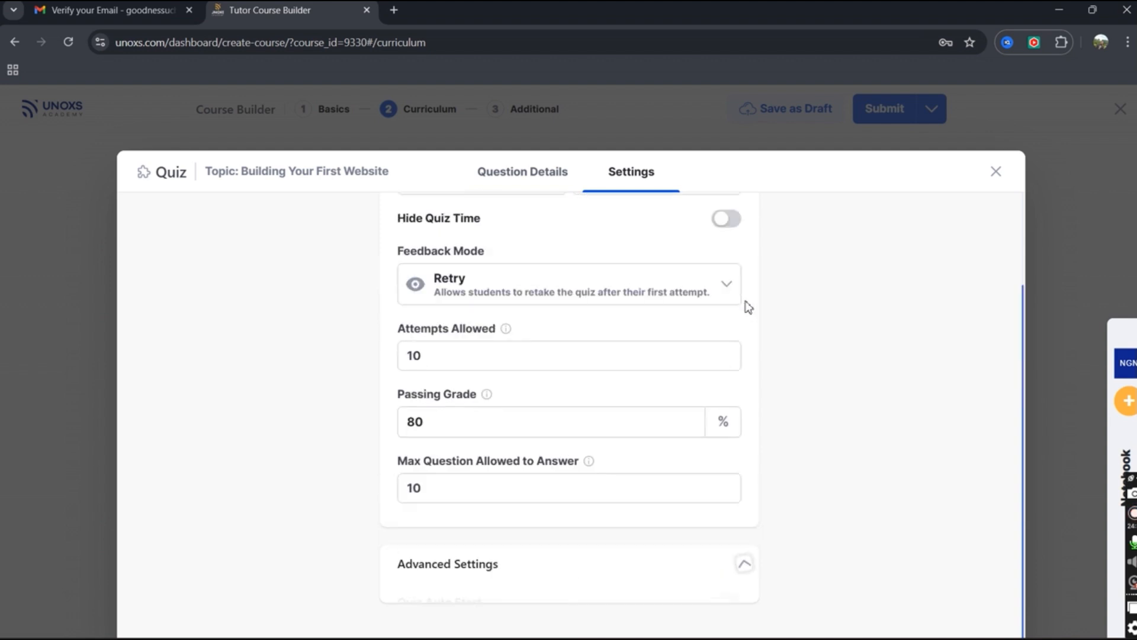
pyautogui.click(744, 578)
pyautogui.scroll(-4, 671, 496)
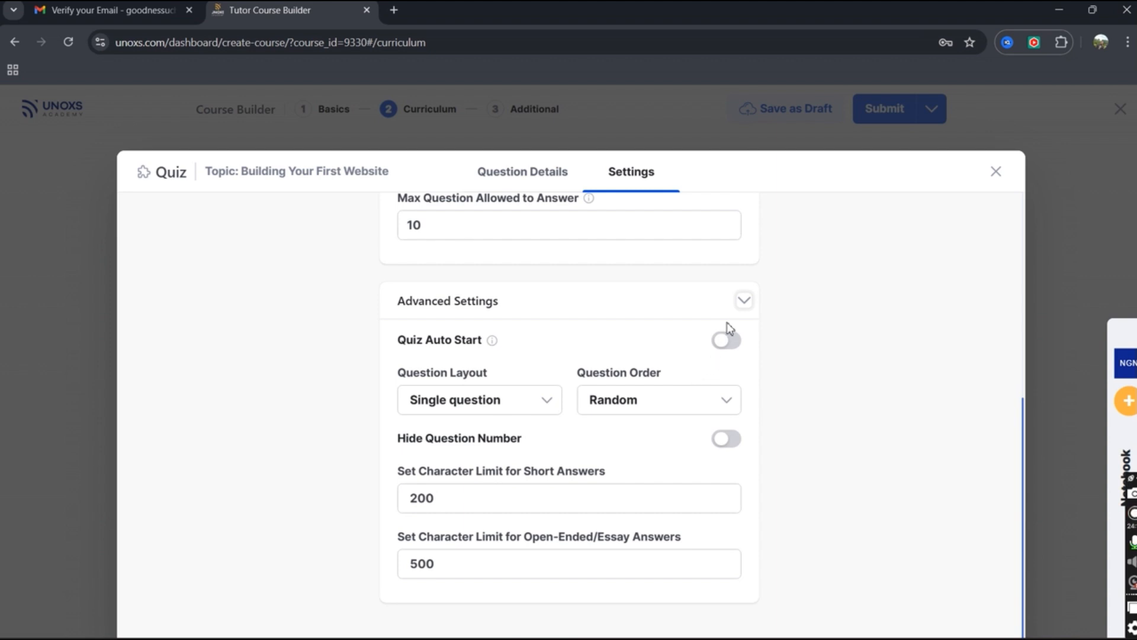
pyautogui.moveTo(494, 344)
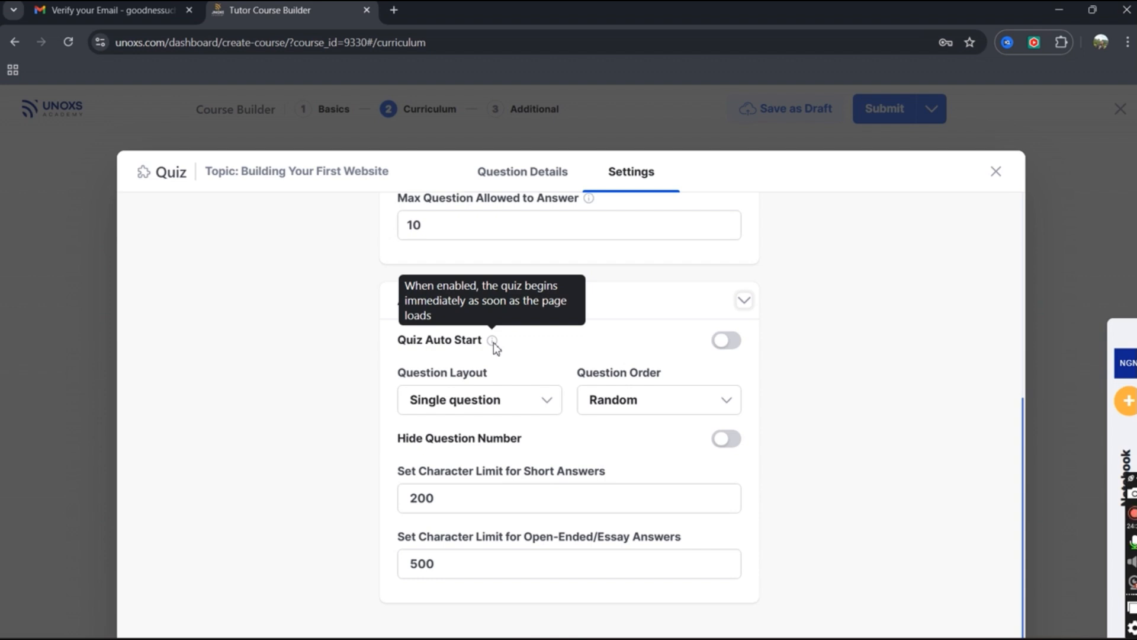
pyautogui.click(519, 407)
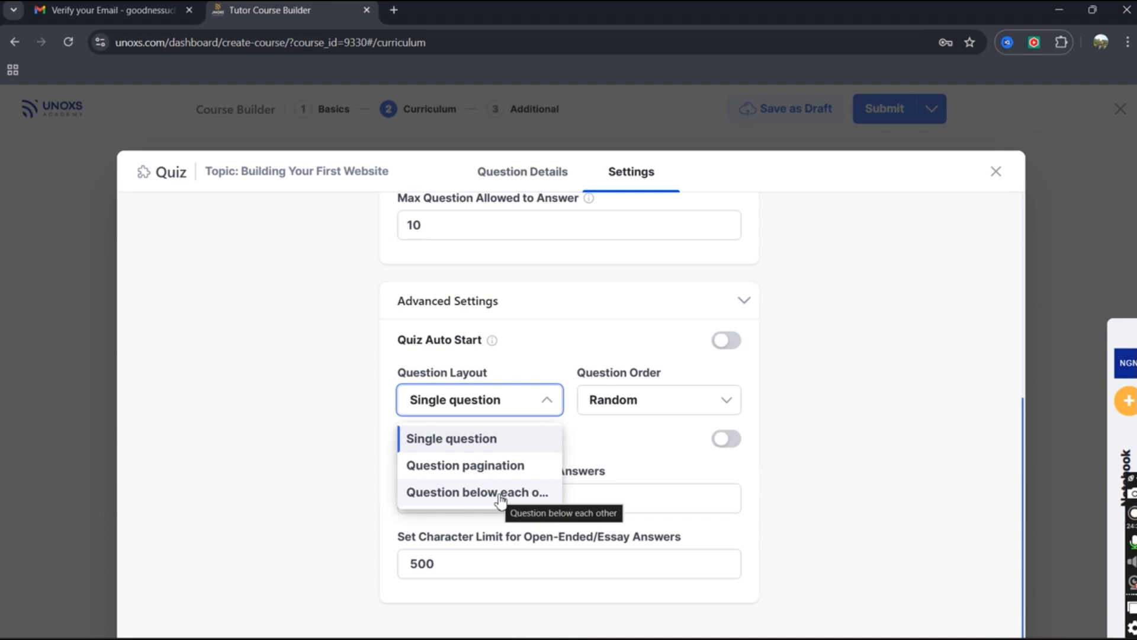
pyautogui.click(637, 406)
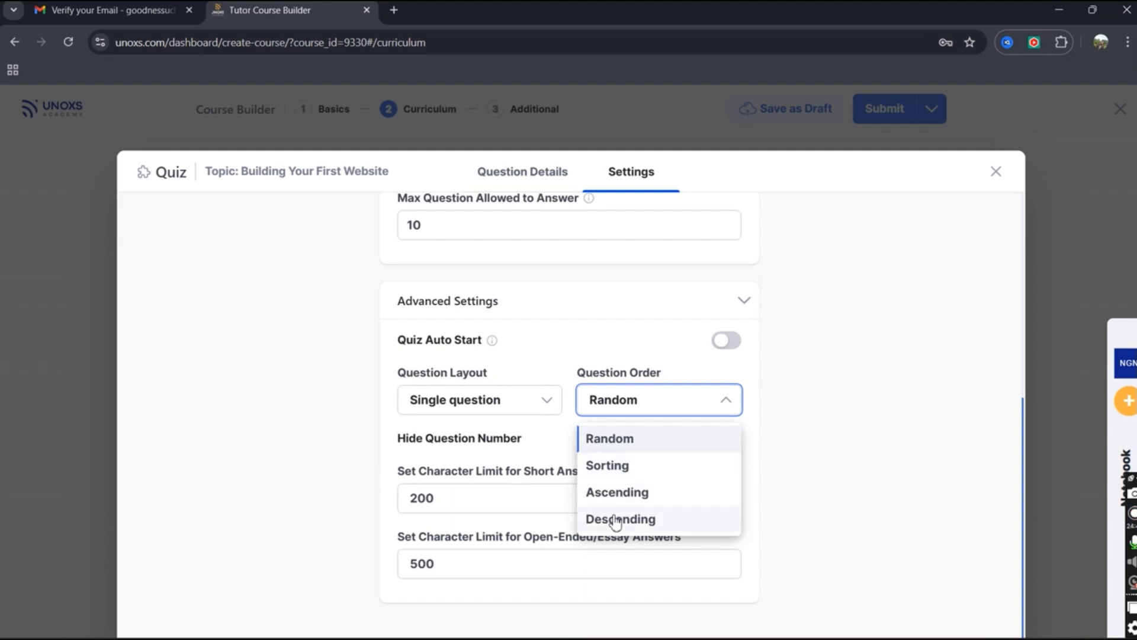
pyautogui.click(579, 340)
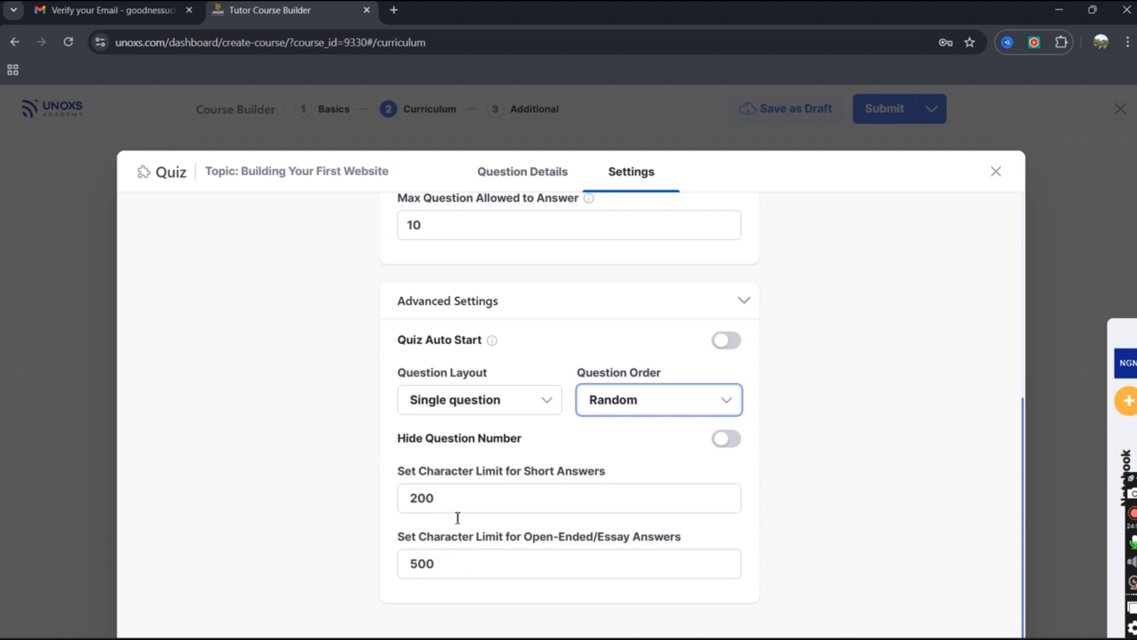
pyautogui.scroll(5, 457, 517)
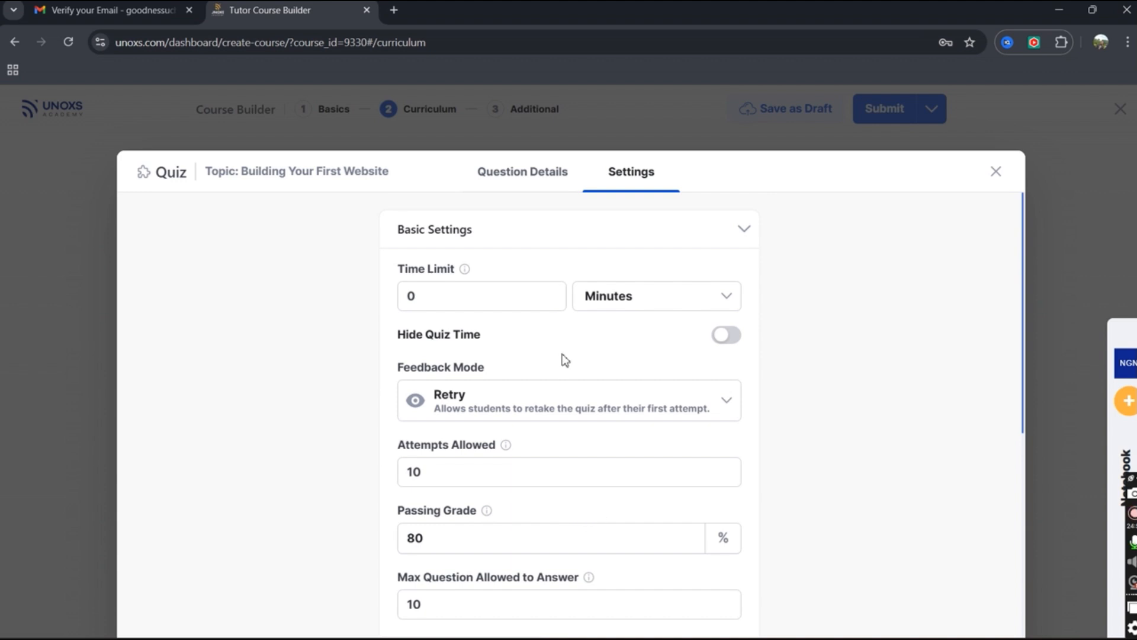
pyautogui.click(520, 175)
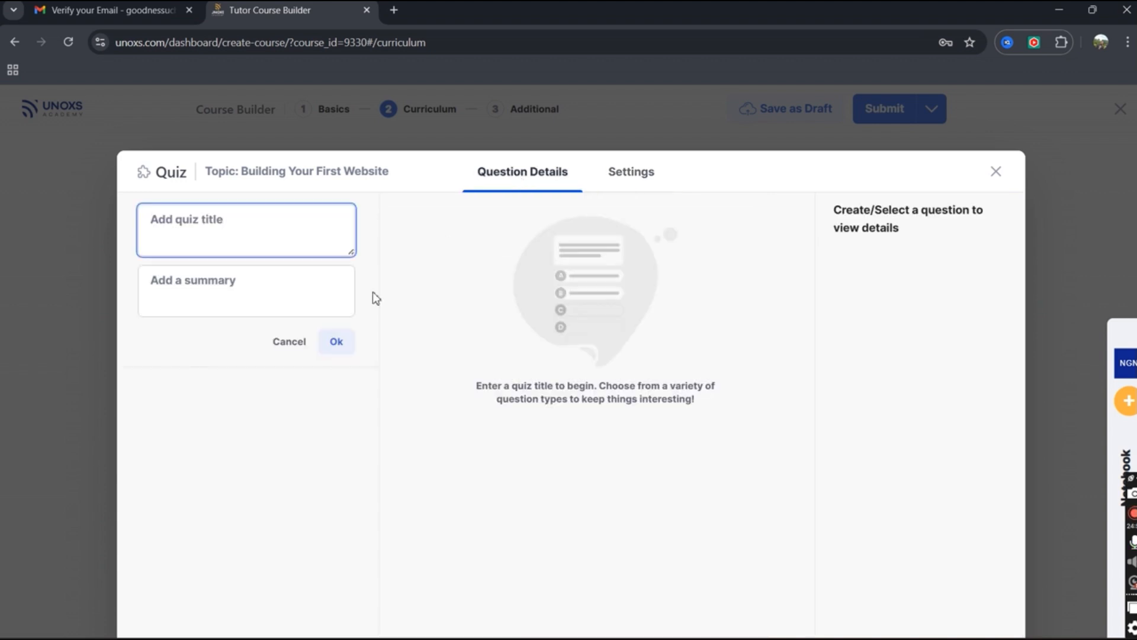
# Paste the notebook question 'What is the main purpose of a website's homepage?' as the quiz title.
pyautogui.click(1124, 444)
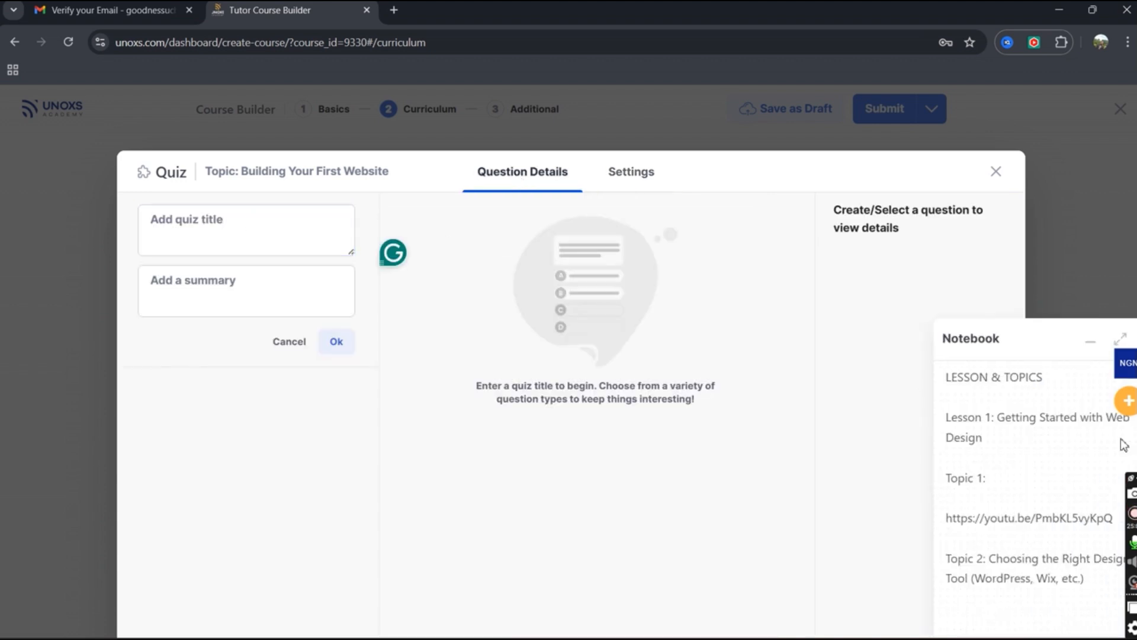
pyautogui.scroll(-10, 971, 495)
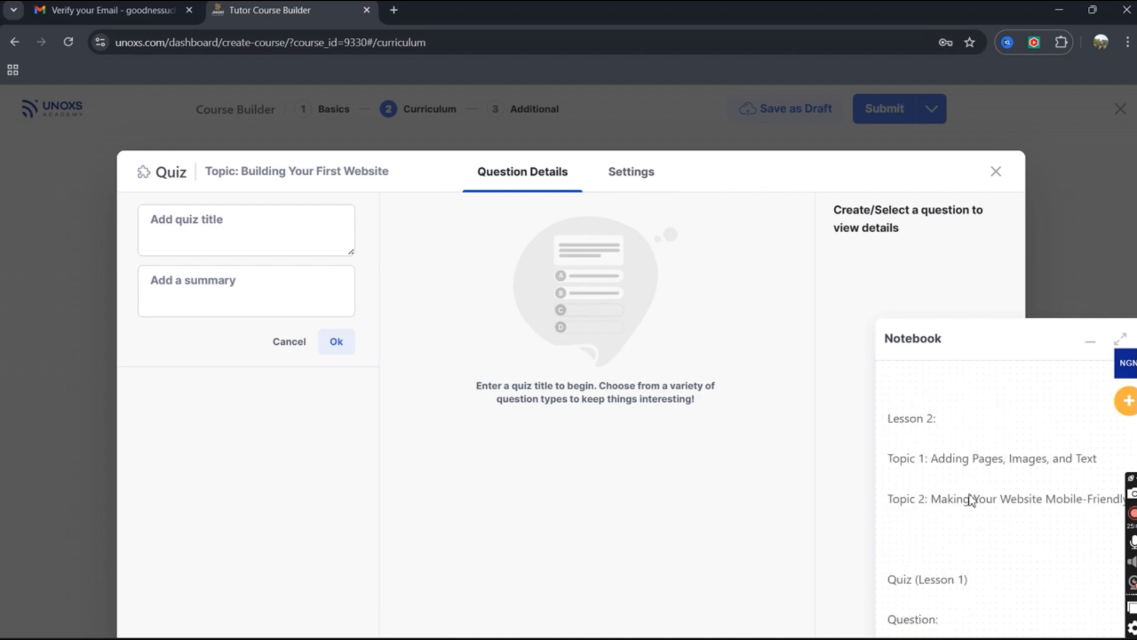
pyautogui.scroll(-2, 961, 491)
pyautogui.scroll(5, 959, 489)
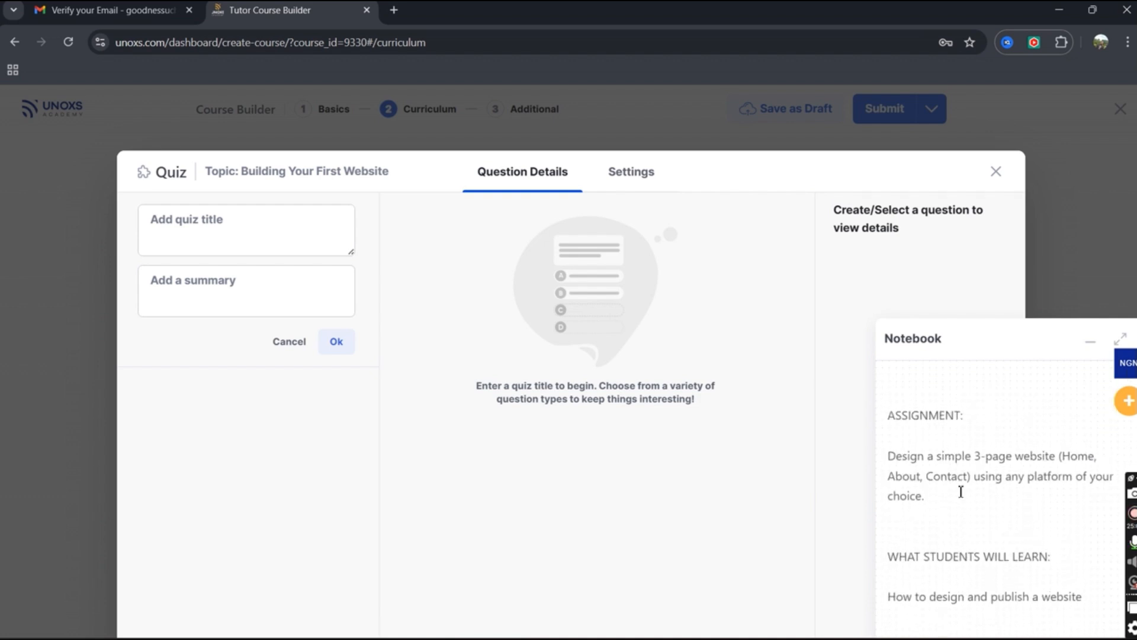
pyautogui.scroll(5, 960, 497)
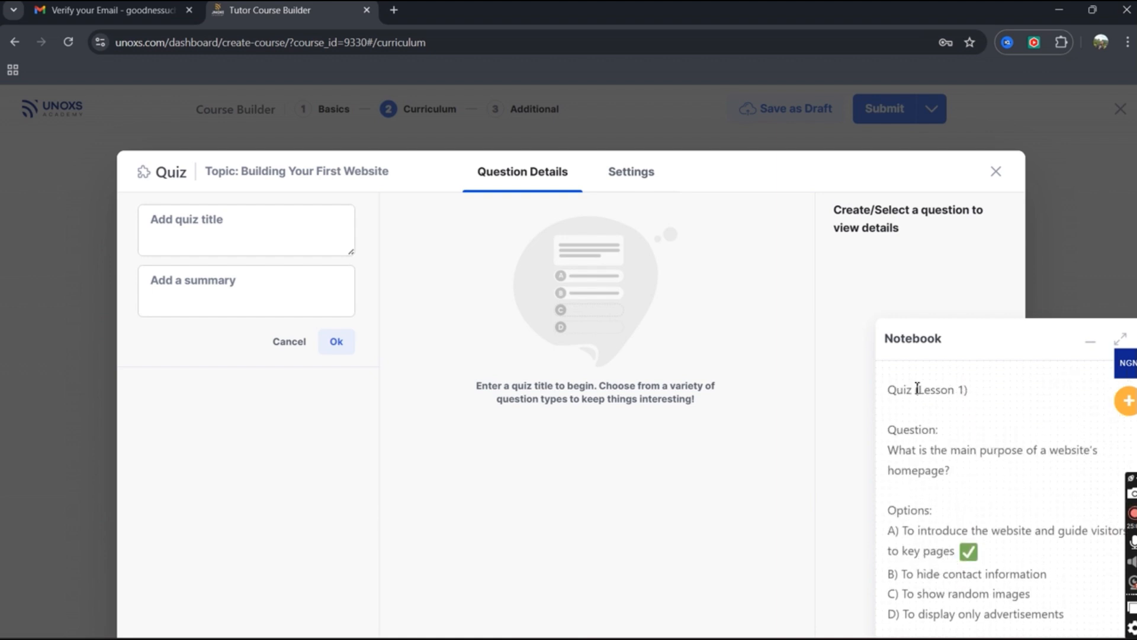
pyautogui.moveTo(891, 449); pyautogui.dragTo(956, 467)
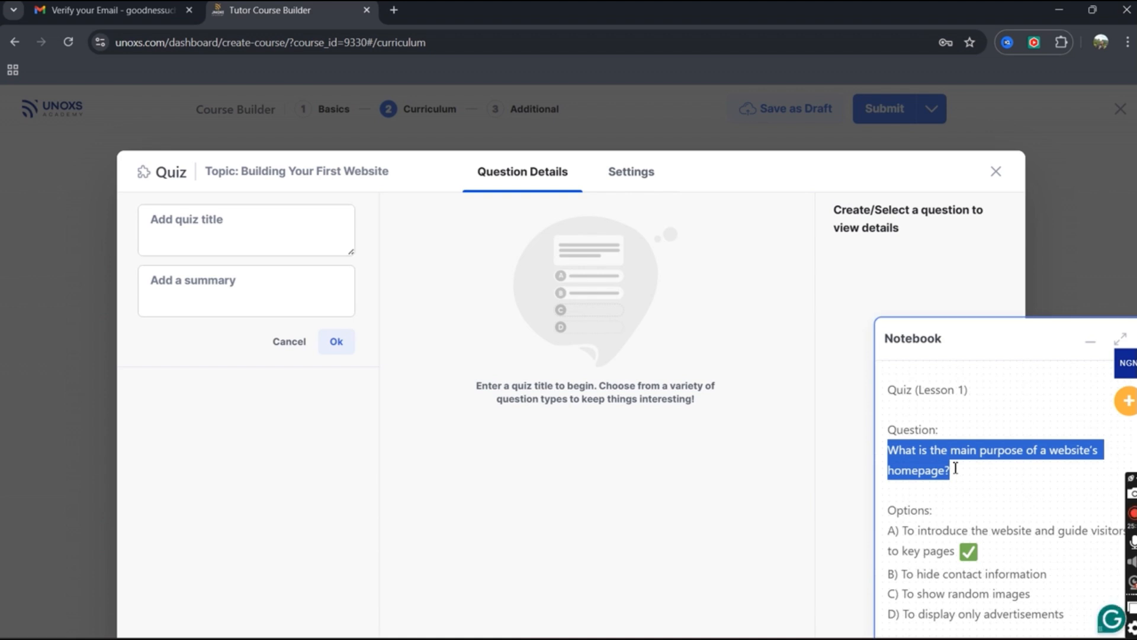
pyautogui.hotkey('ctrl', 'x')
pyautogui.click(214, 239)
pyautogui.rightClick(214, 239)
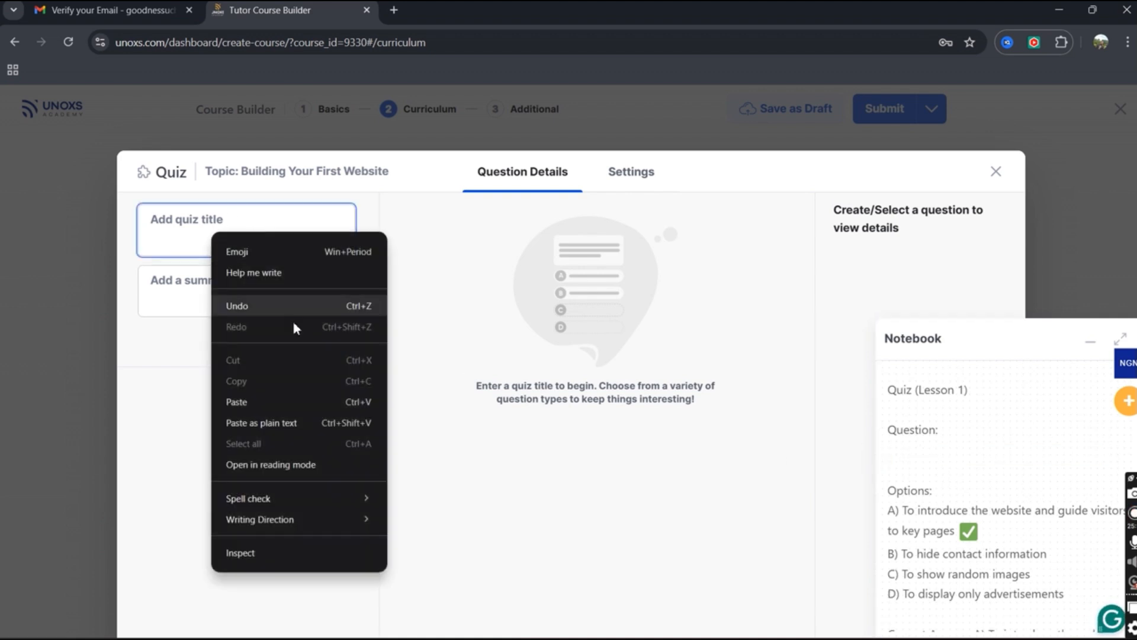
pyautogui.click(272, 397)
pyautogui.click(334, 343)
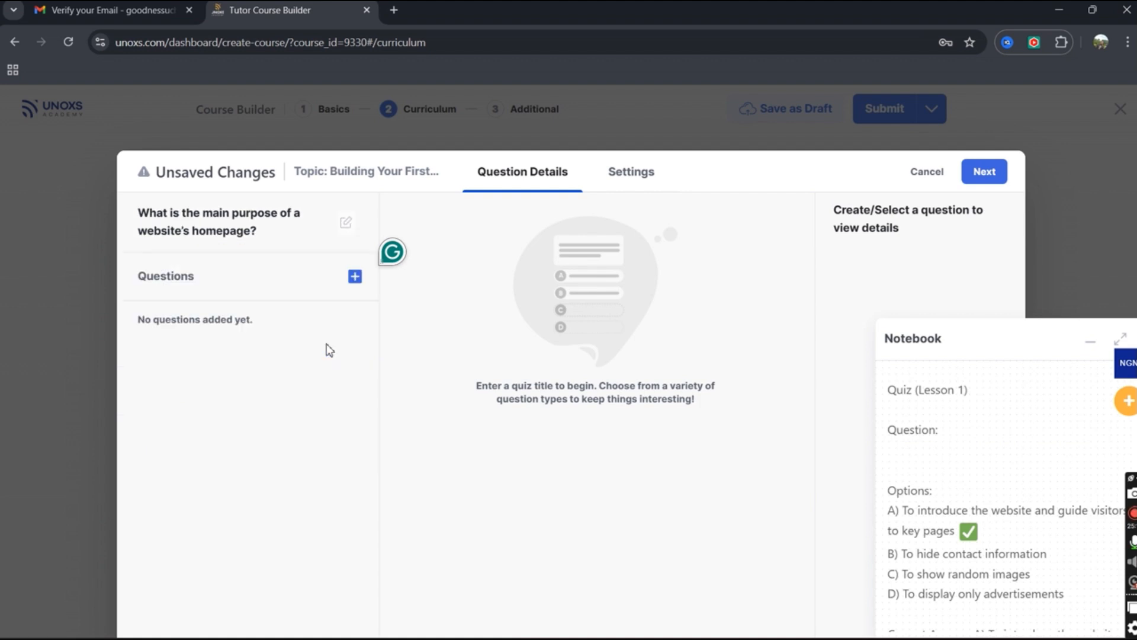
# Add a trial True/False question to the quiz, then delete it.
pyautogui.click(355, 276)
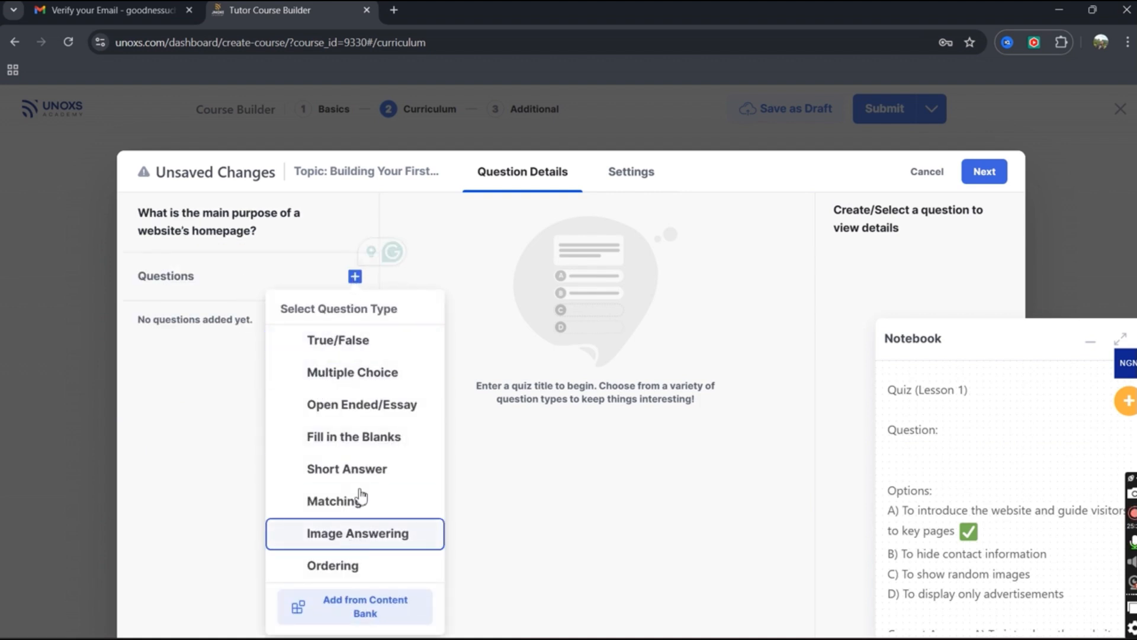
pyautogui.click(350, 343)
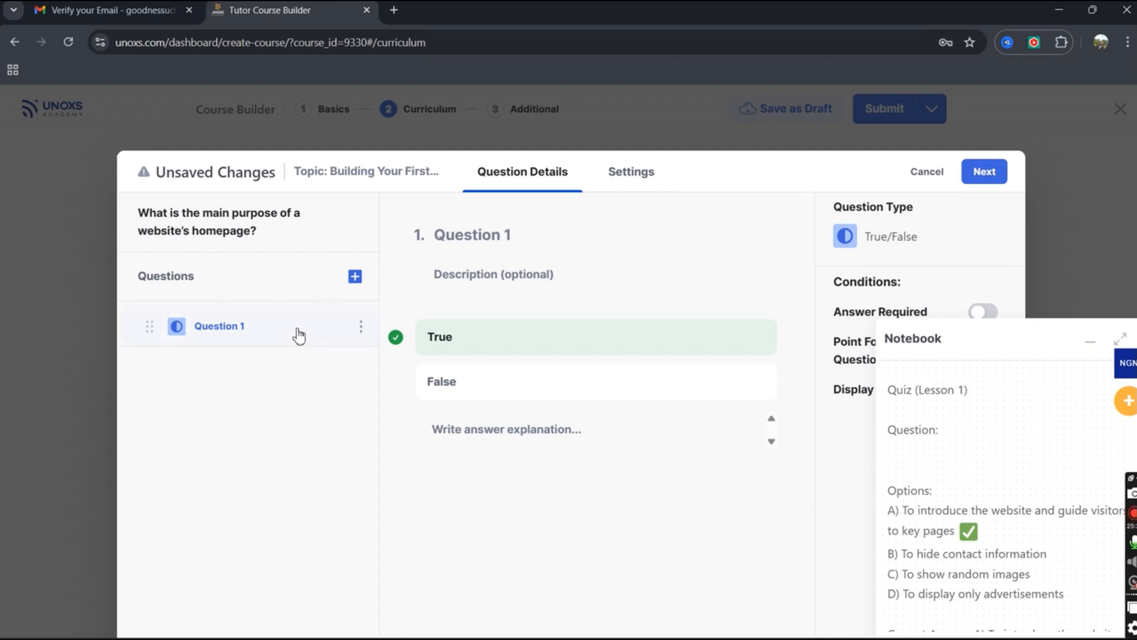
pyautogui.click(362, 327)
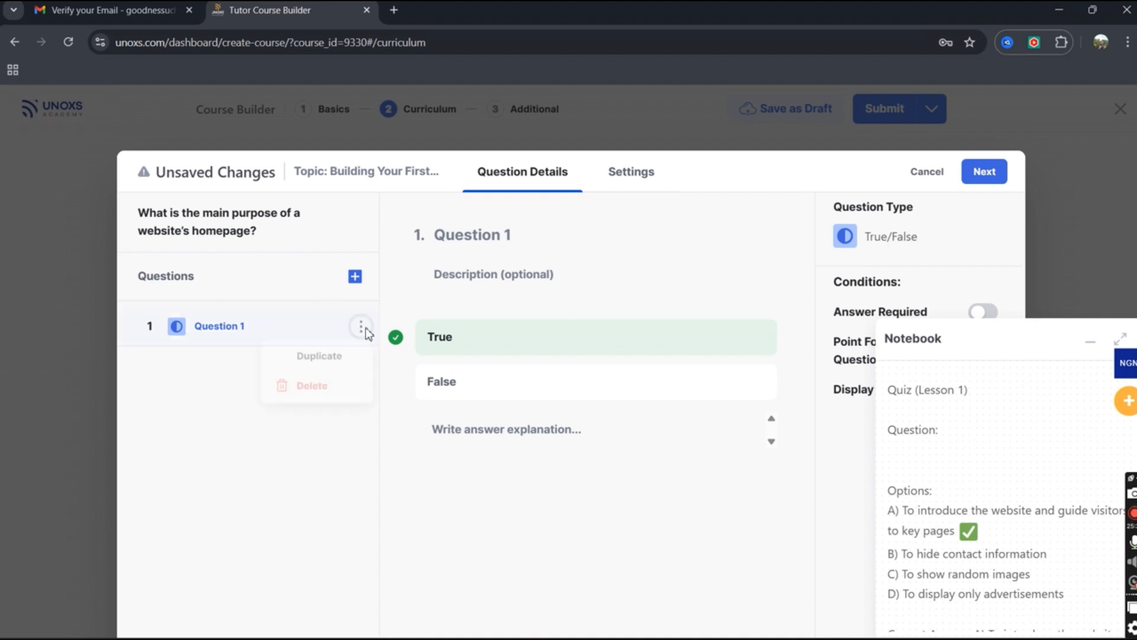
pyautogui.click(325, 403)
# Add a Multiple Choice question with a first answer option, leaving its image empty.
pyautogui.click(354, 276)
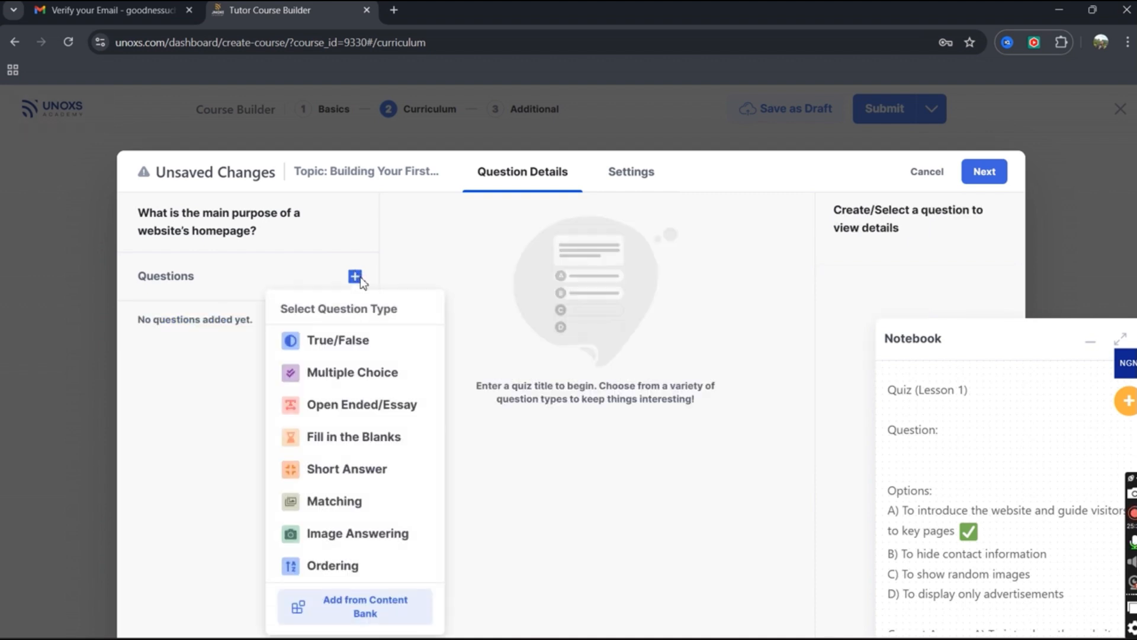
pyautogui.click(367, 379)
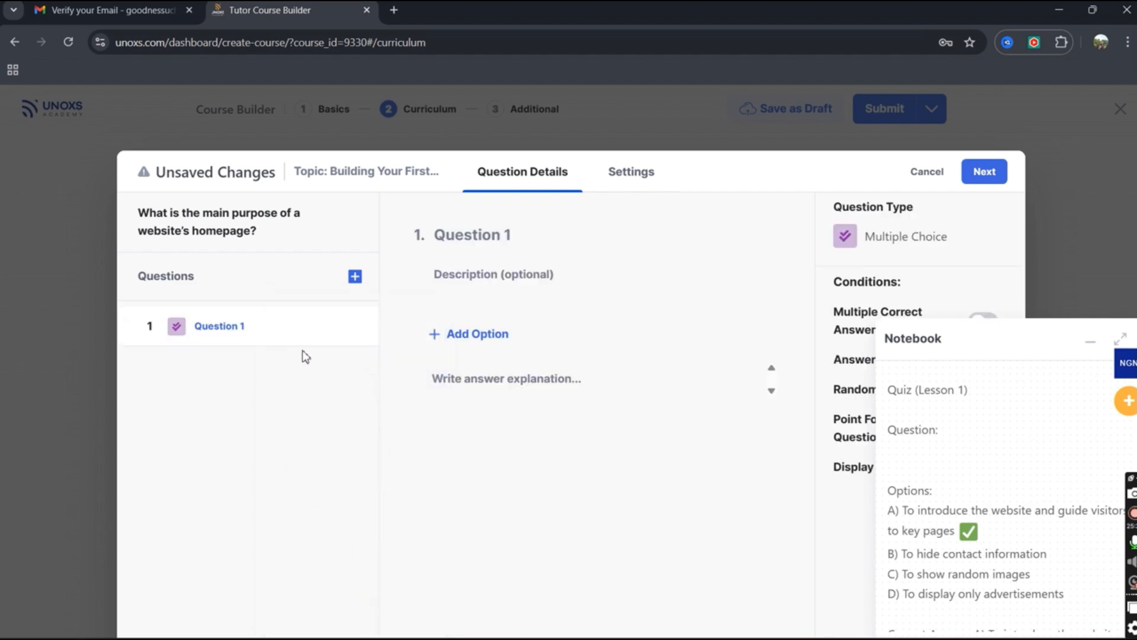
pyautogui.click(452, 335)
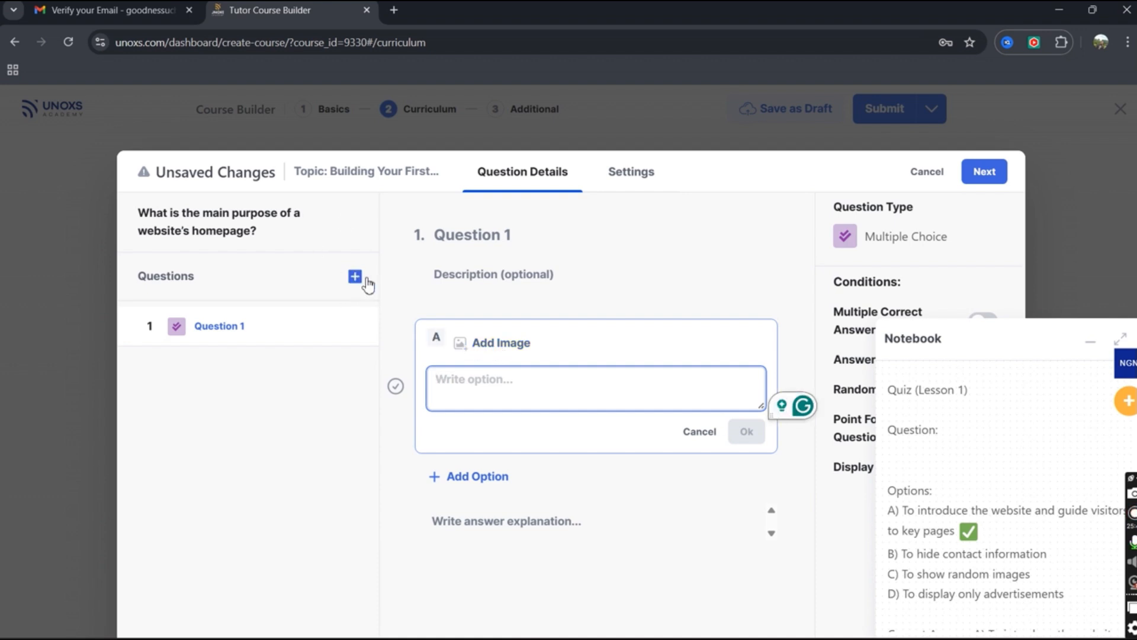
pyautogui.click(468, 349)
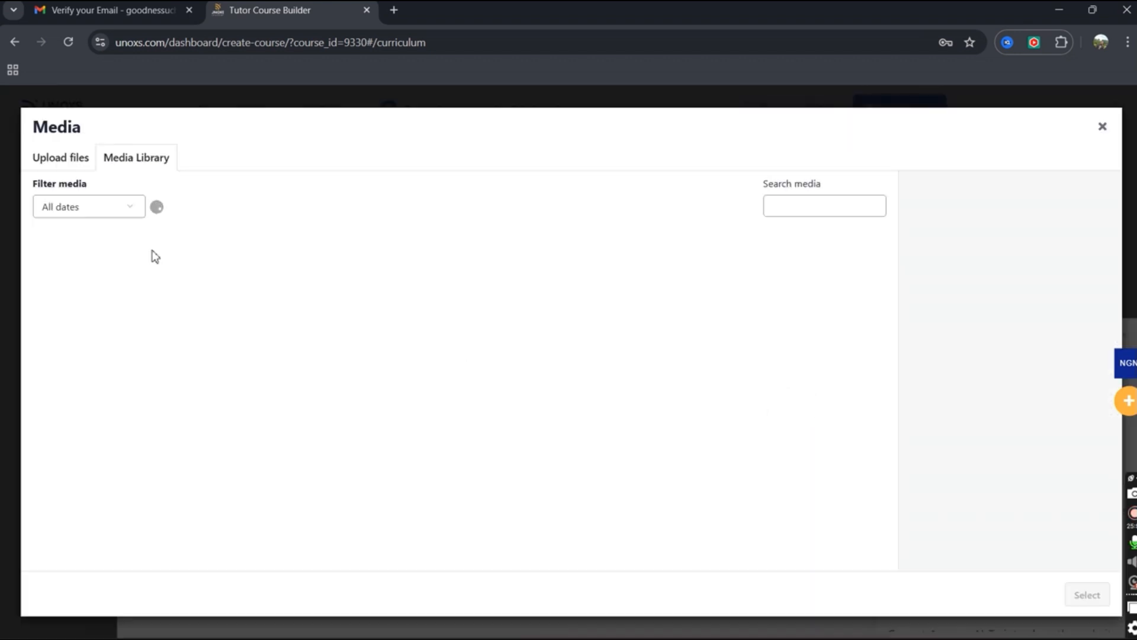
pyautogui.click(1102, 126)
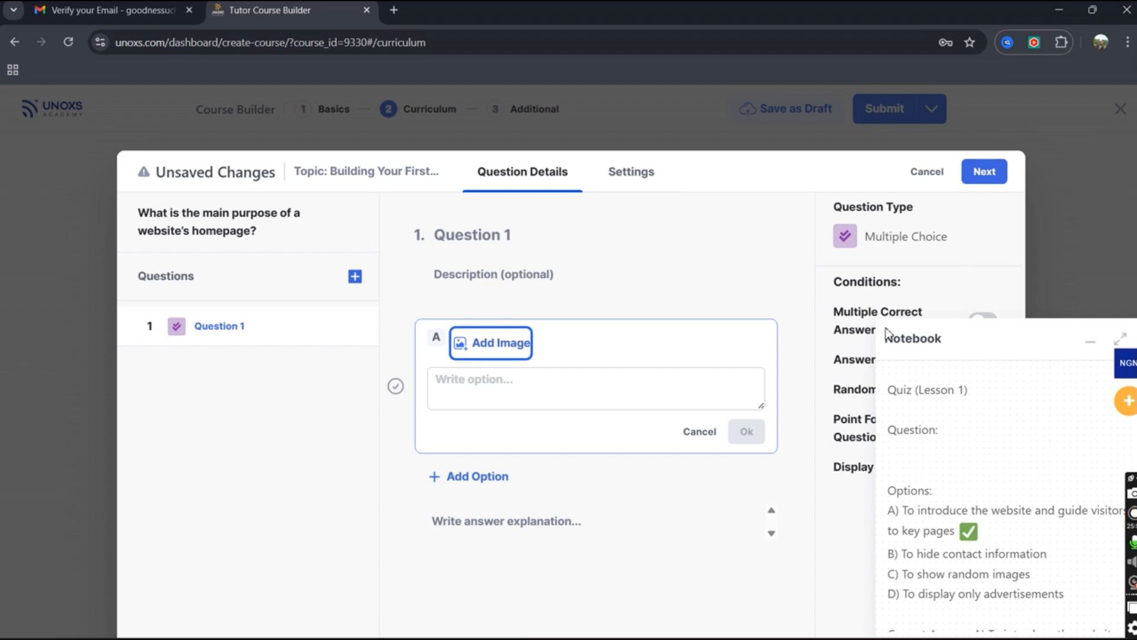
# Discard empty option A, delete the Multiple Choice question, and bring up the question-type choices.
pyautogui.click(708, 434)
pyautogui.click(361, 325)
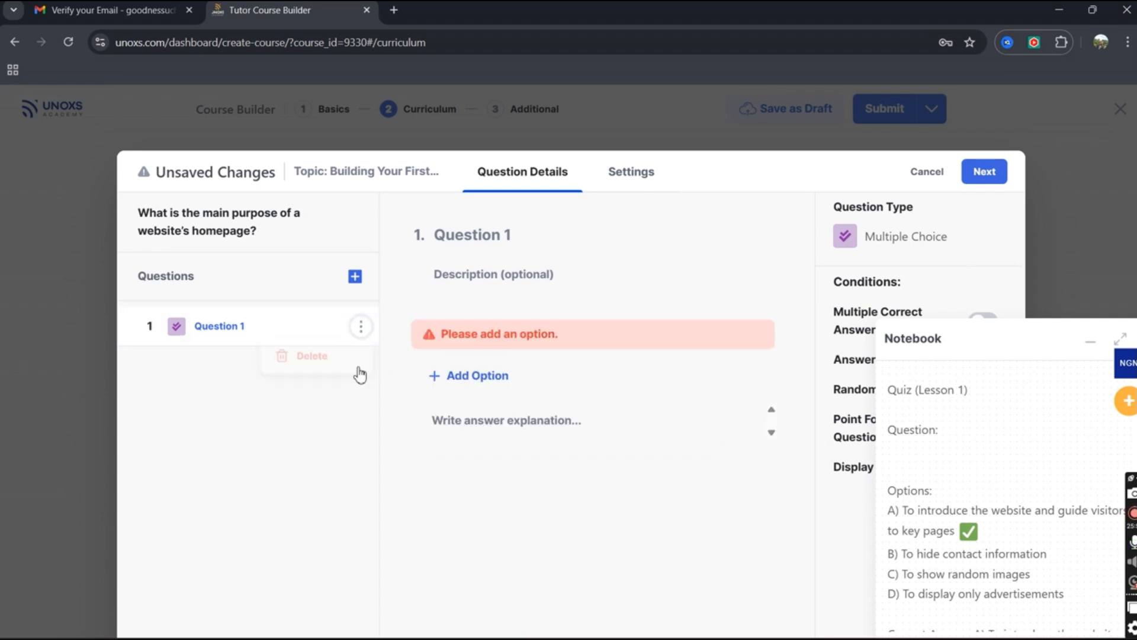
pyautogui.click(353, 371)
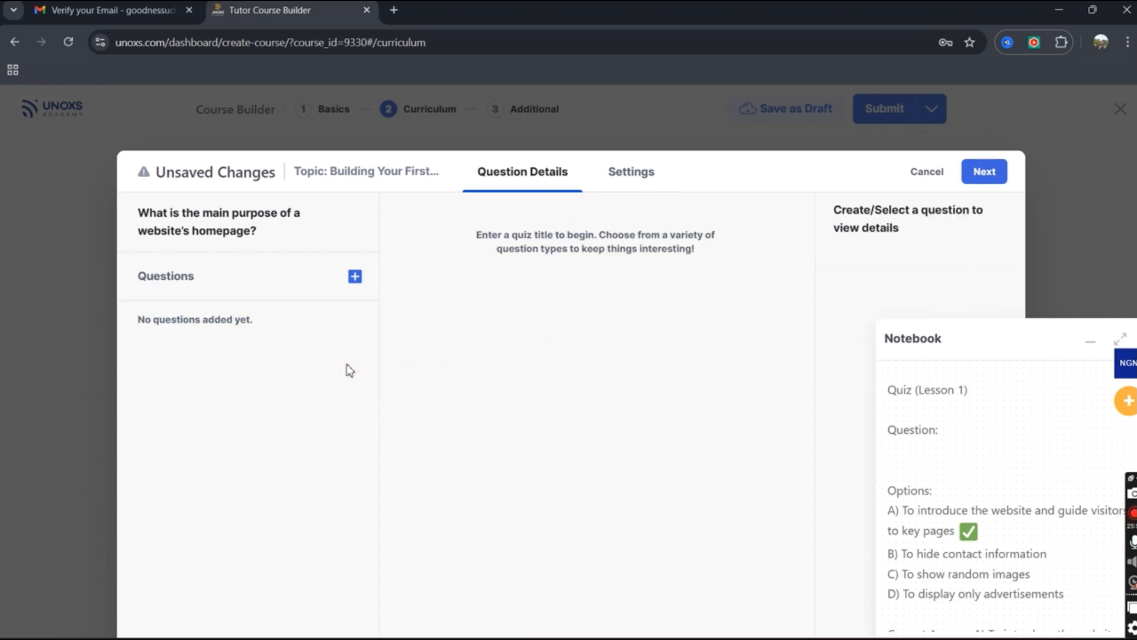
pyautogui.click(357, 282)
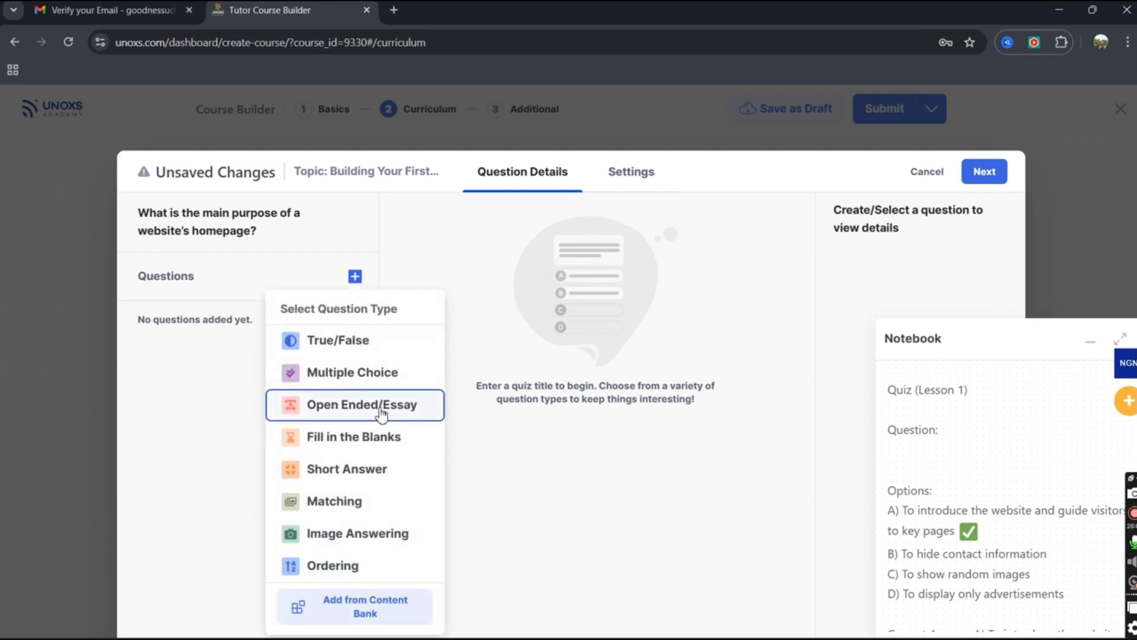
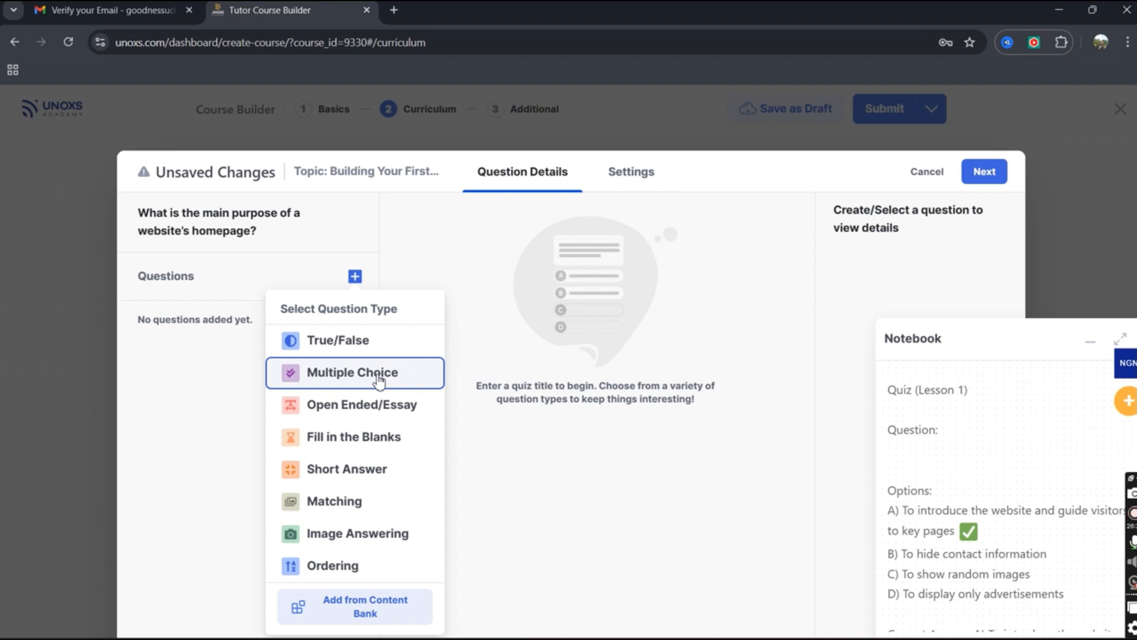
# Make Question 1 Multiple Choice with no description and add a first answer option.
pyautogui.click(379, 379)
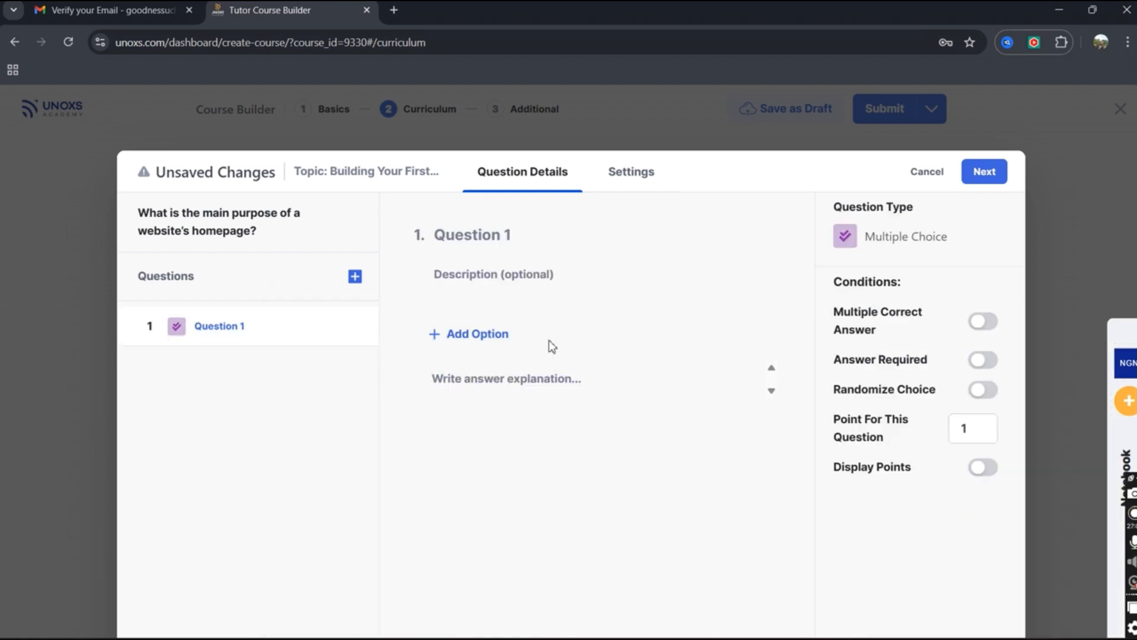
pyautogui.click(477, 274)
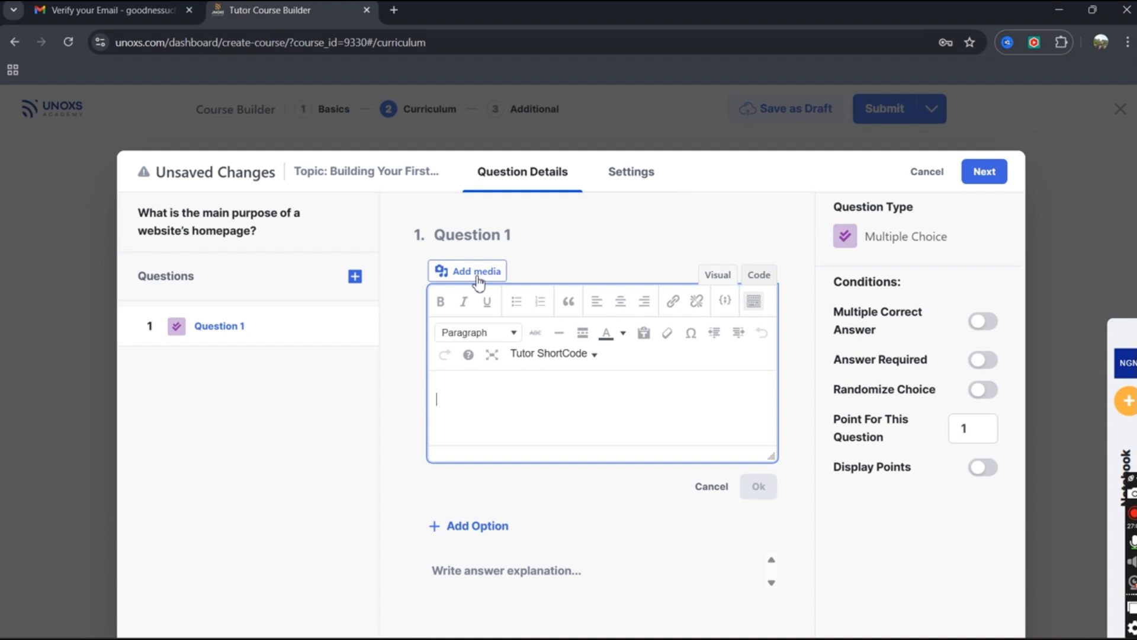
pyautogui.click(668, 263)
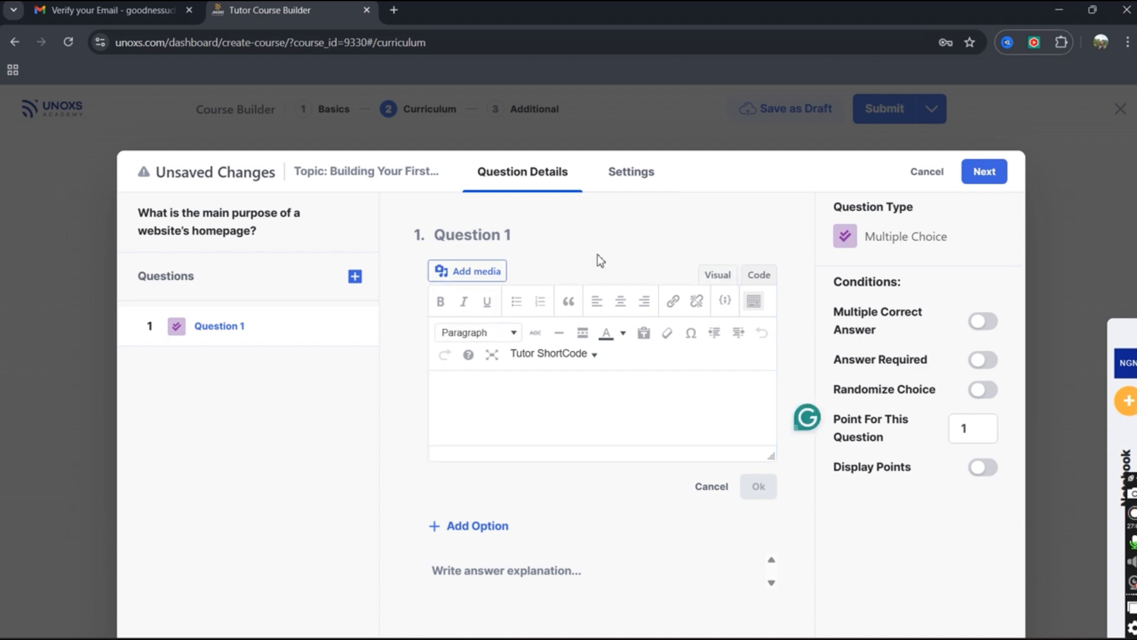
pyautogui.click(707, 499)
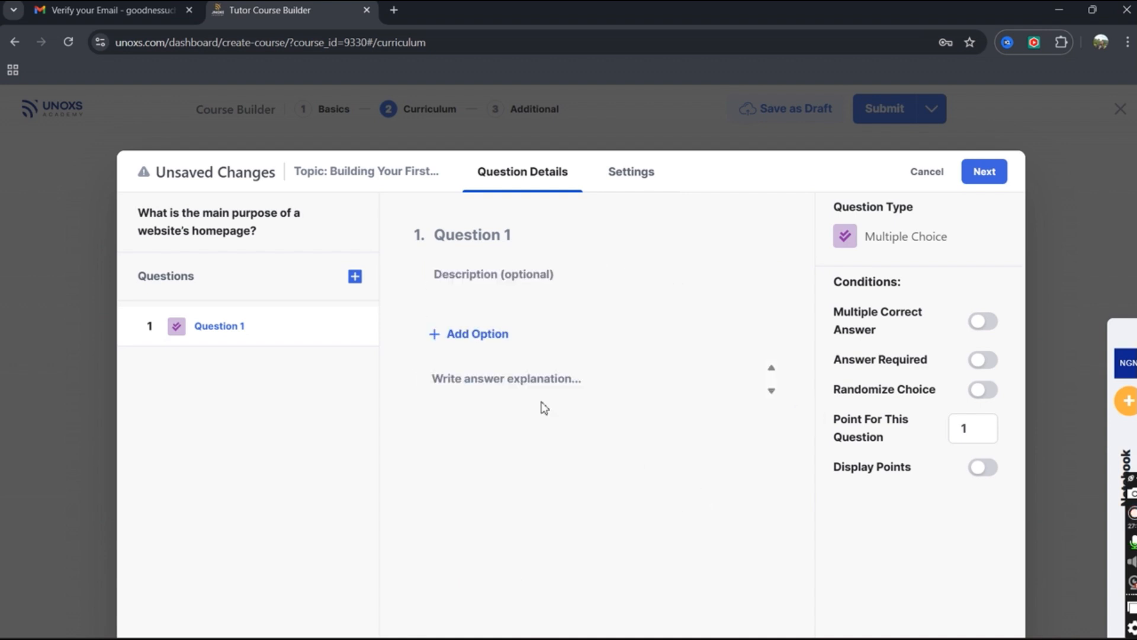
pyautogui.click(493, 338)
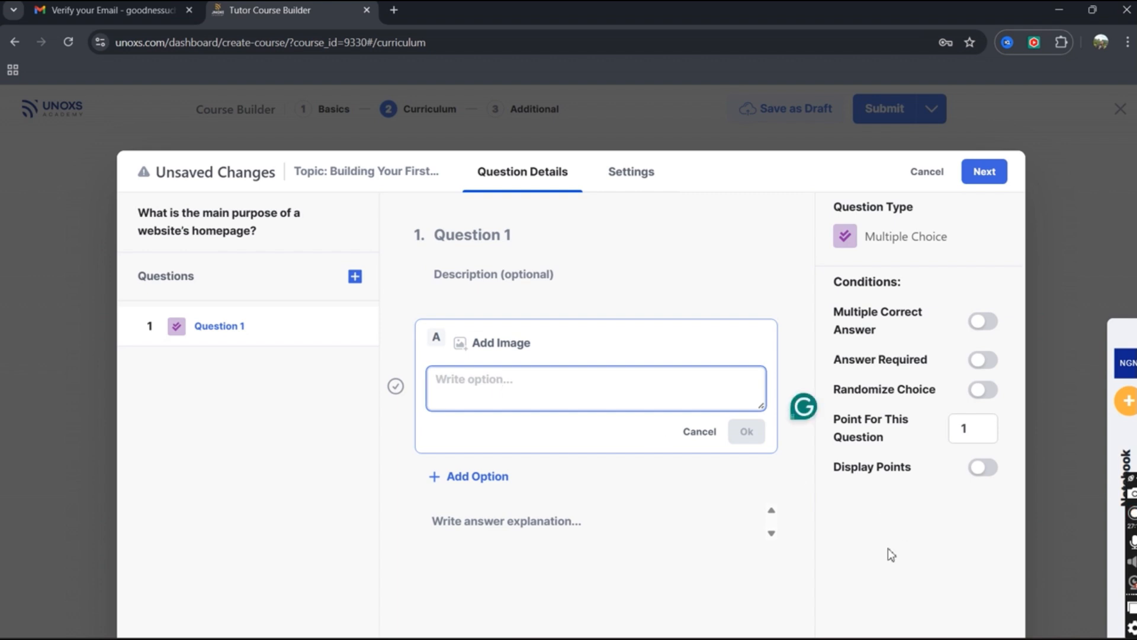
# Fill option A with 'To introduce the website and guide visitors to key pages' and add option B.
pyautogui.click(1127, 463)
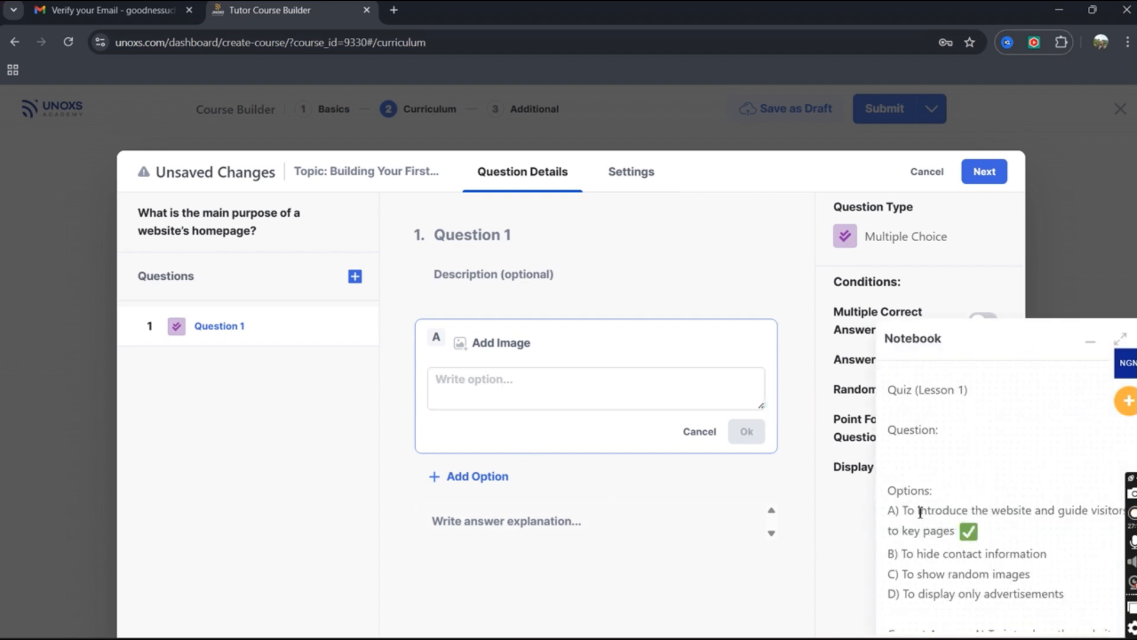
pyautogui.moveTo(920, 512); pyautogui.dragTo(988, 531)
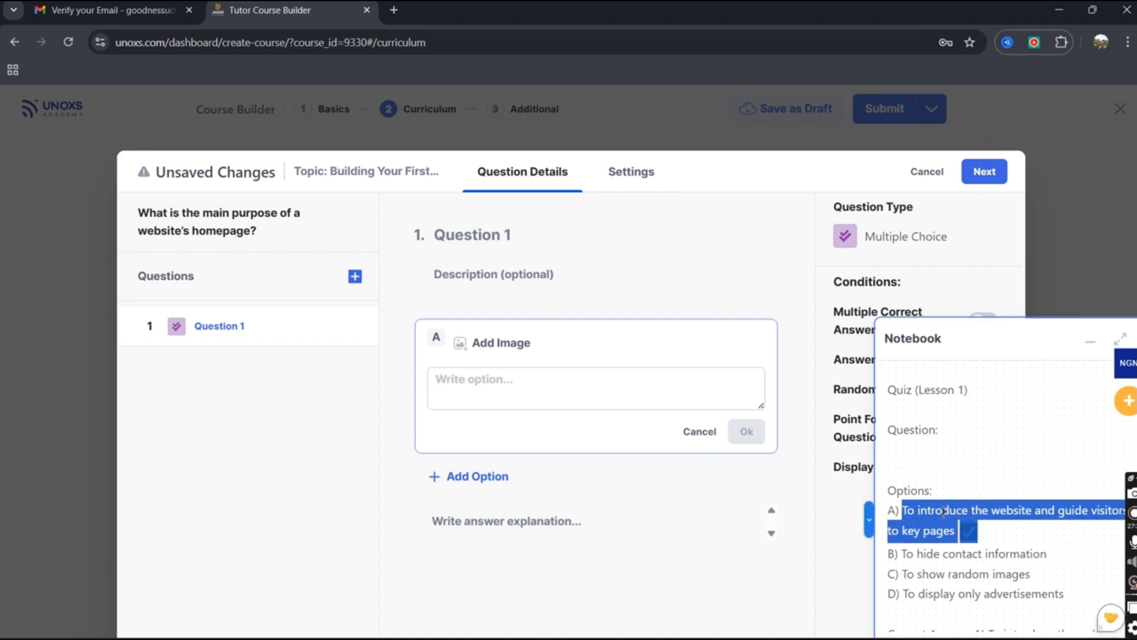
pyautogui.hotkey('ctrl', 'x')
pyautogui.click(585, 399)
pyautogui.rightClick(585, 398)
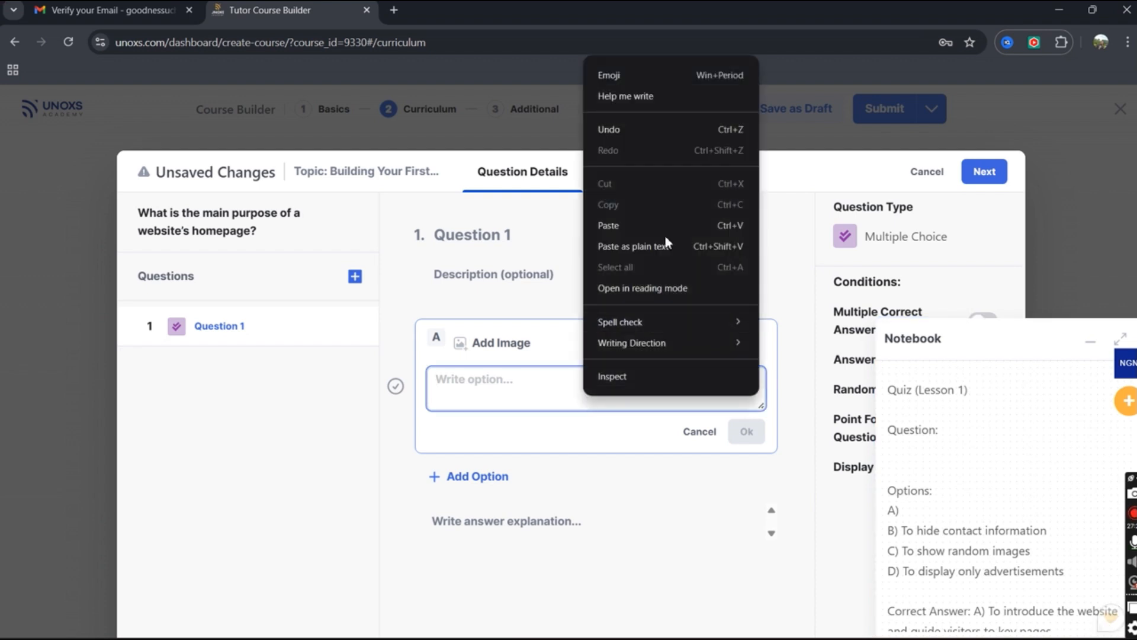
pyautogui.click(661, 226)
pyautogui.click(747, 431)
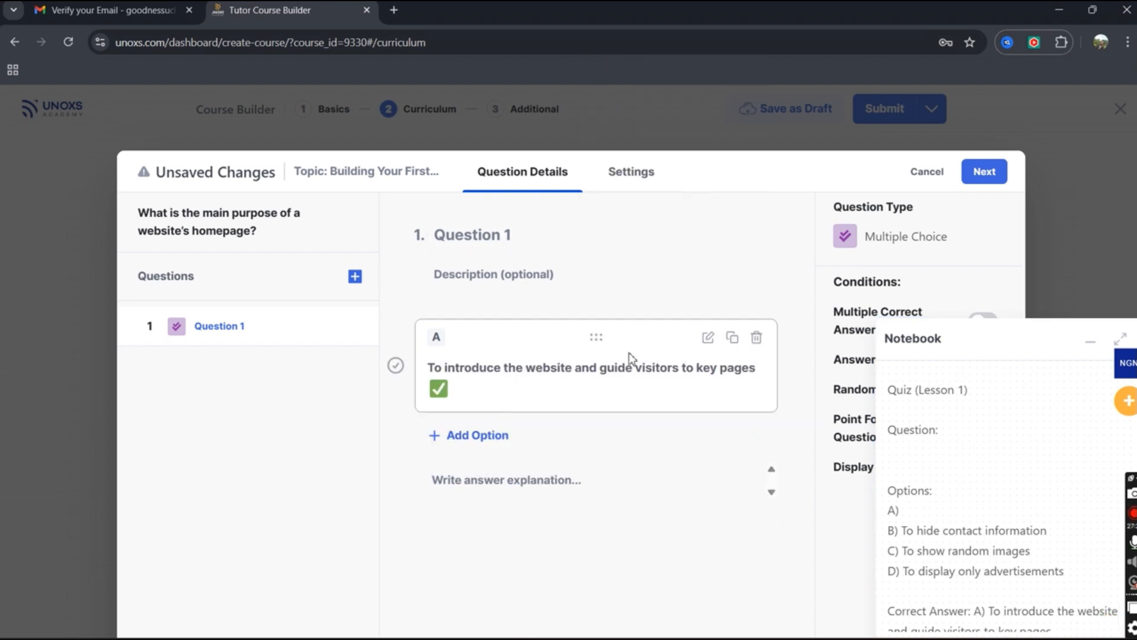
pyautogui.click(361, 326)
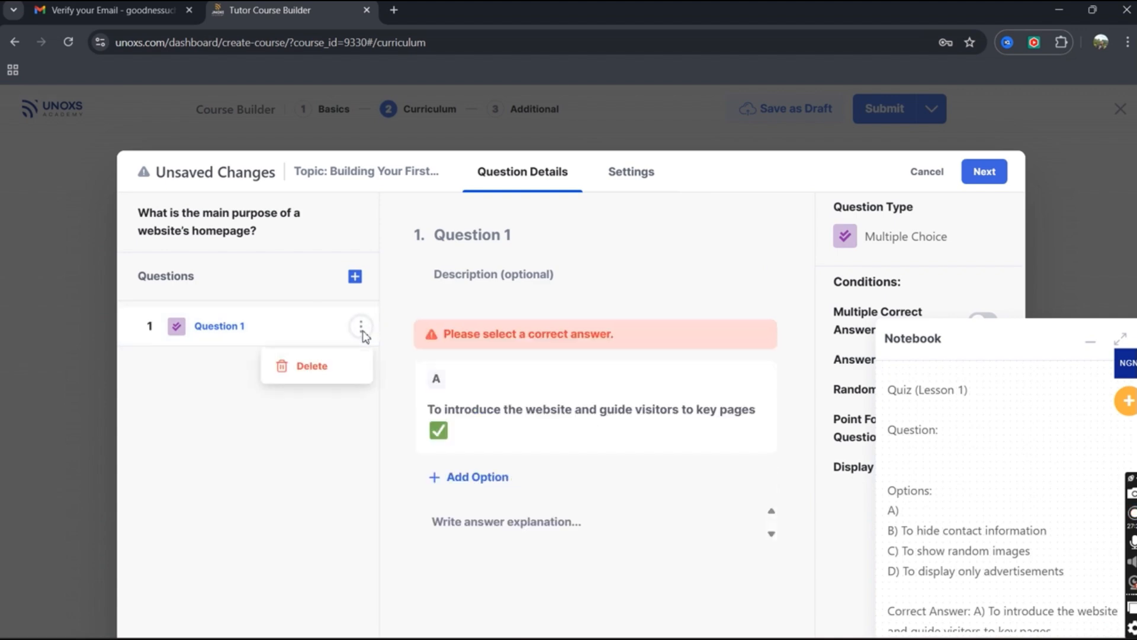
pyautogui.click(295, 456)
pyautogui.click(456, 477)
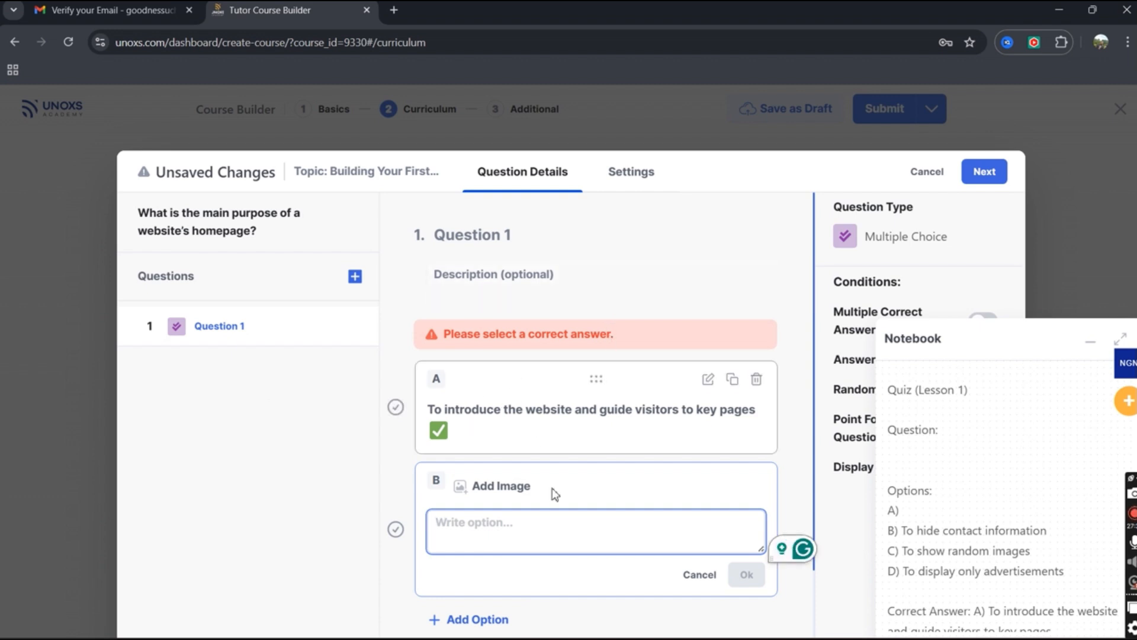
# Fill option B with 'To hide contact information' cut from the notes.
pyautogui.click(905, 532)
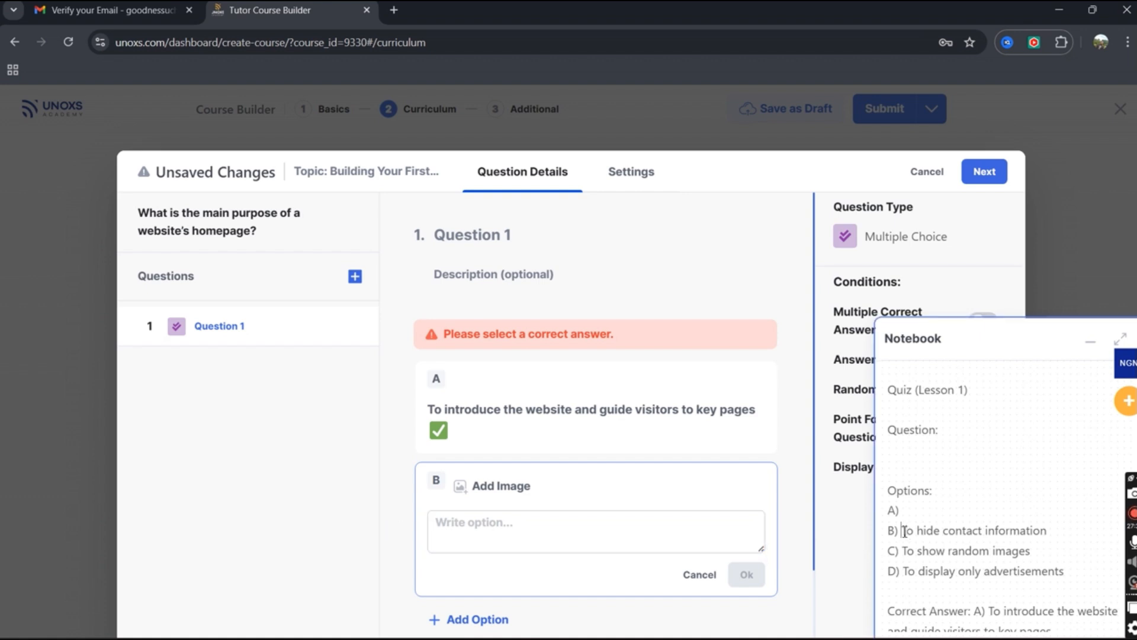
pyautogui.moveTo(905, 530); pyautogui.dragTo(1054, 529)
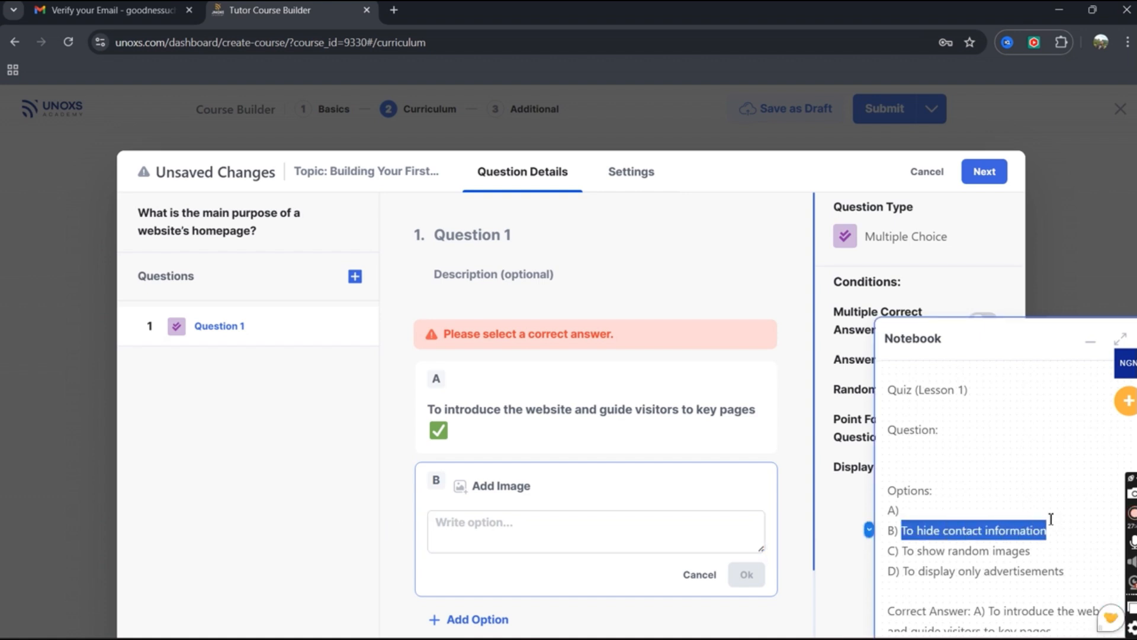
pyautogui.hotkey('ctrl', 'x')
pyautogui.rightClick(554, 533)
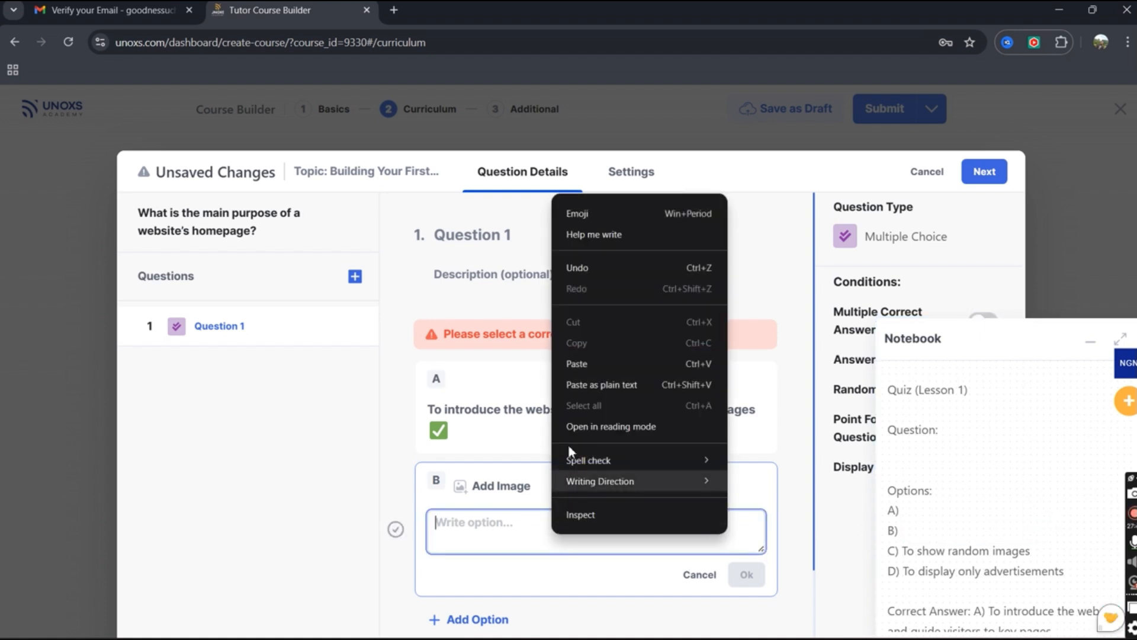
pyautogui.click(596, 364)
pyautogui.click(745, 573)
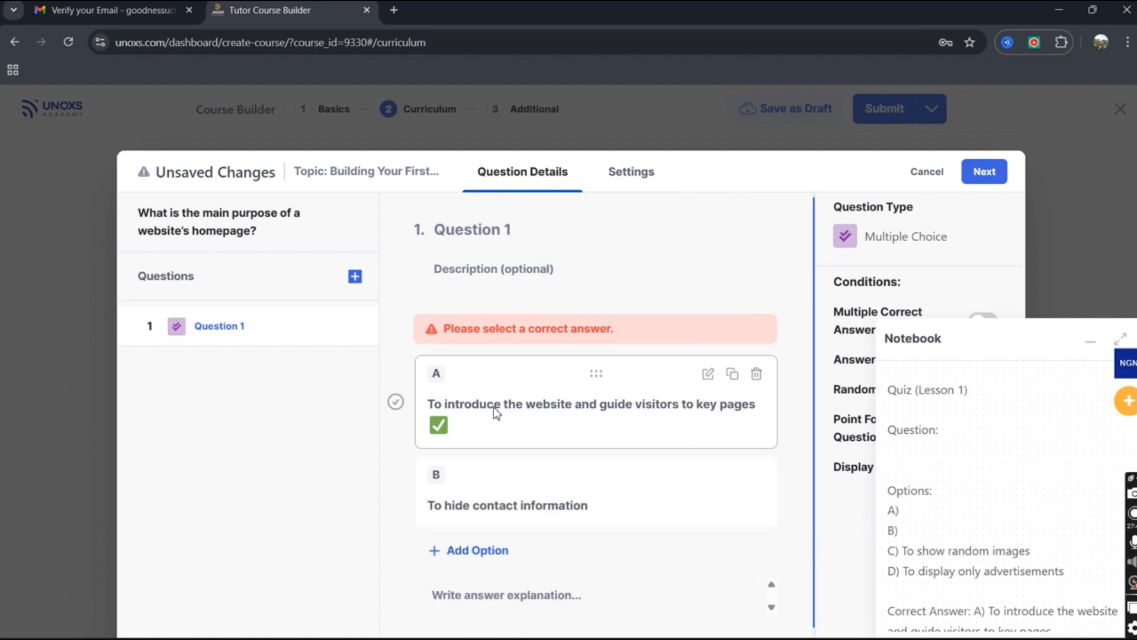
# Re-save option A, collapse the notebook, and mark option A as the correct answer.
pyautogui.scroll(-1, 497, 412)
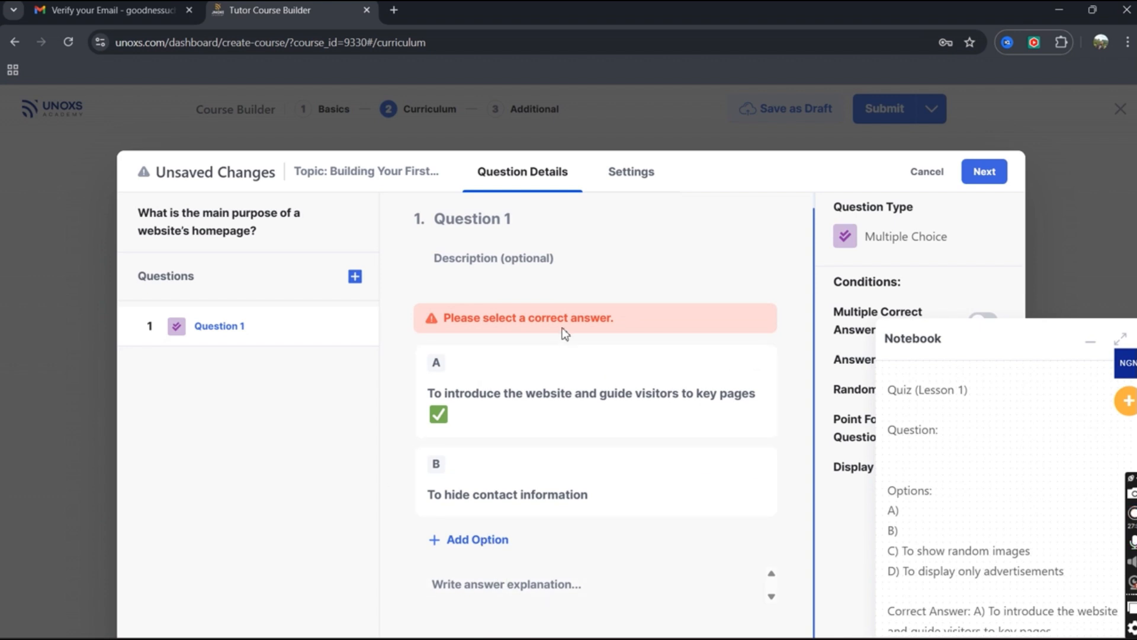
pyautogui.click(514, 379)
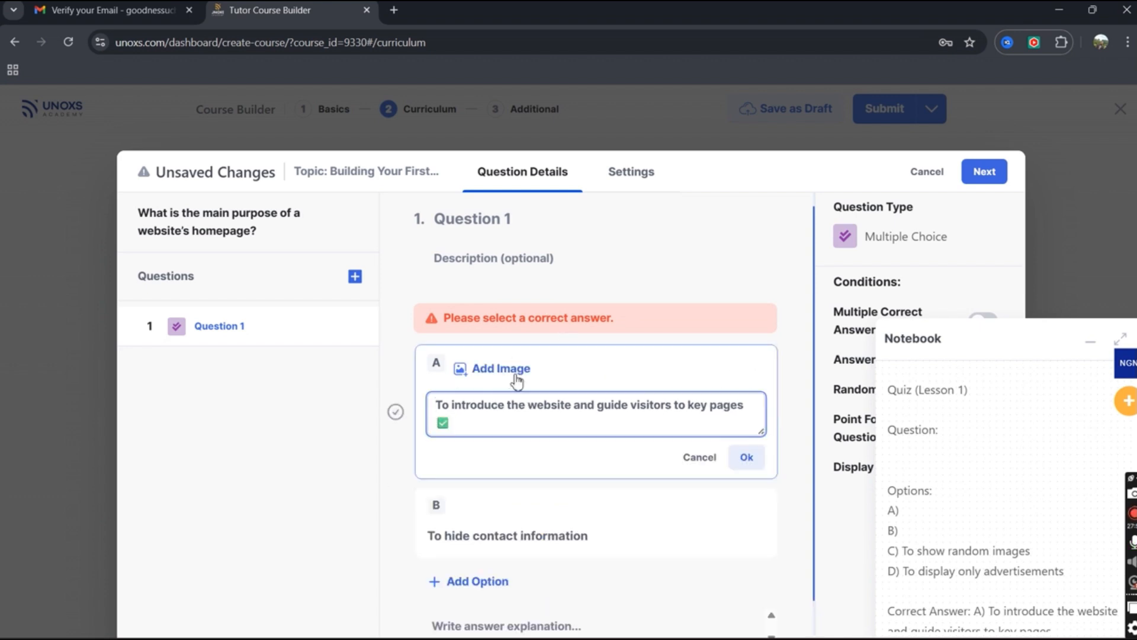
pyautogui.click(747, 457)
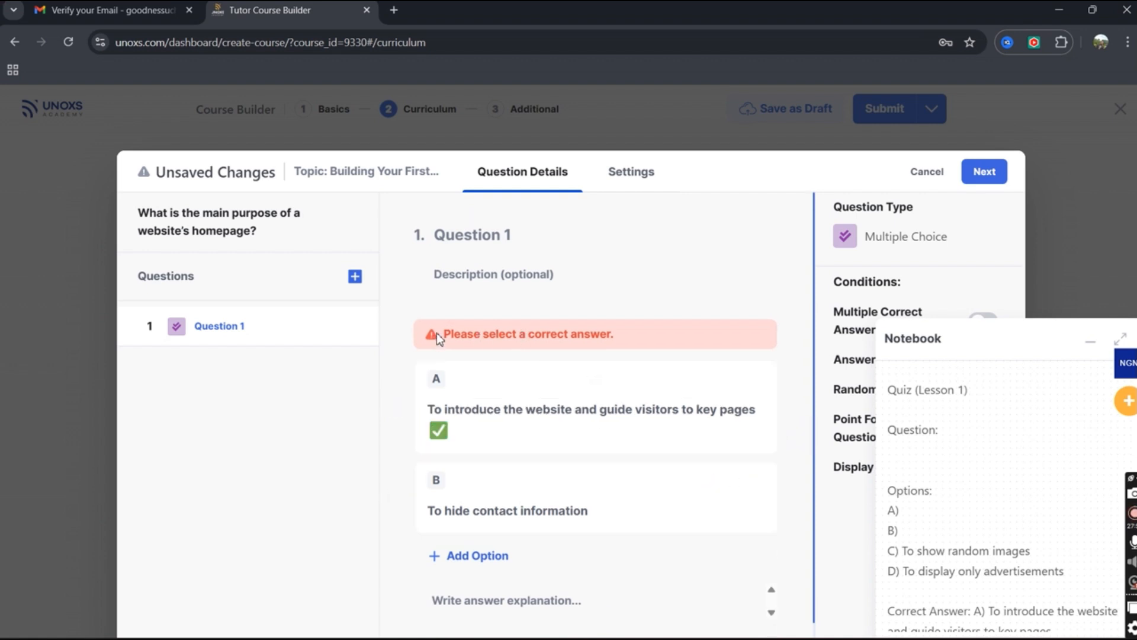
pyautogui.click(1093, 346)
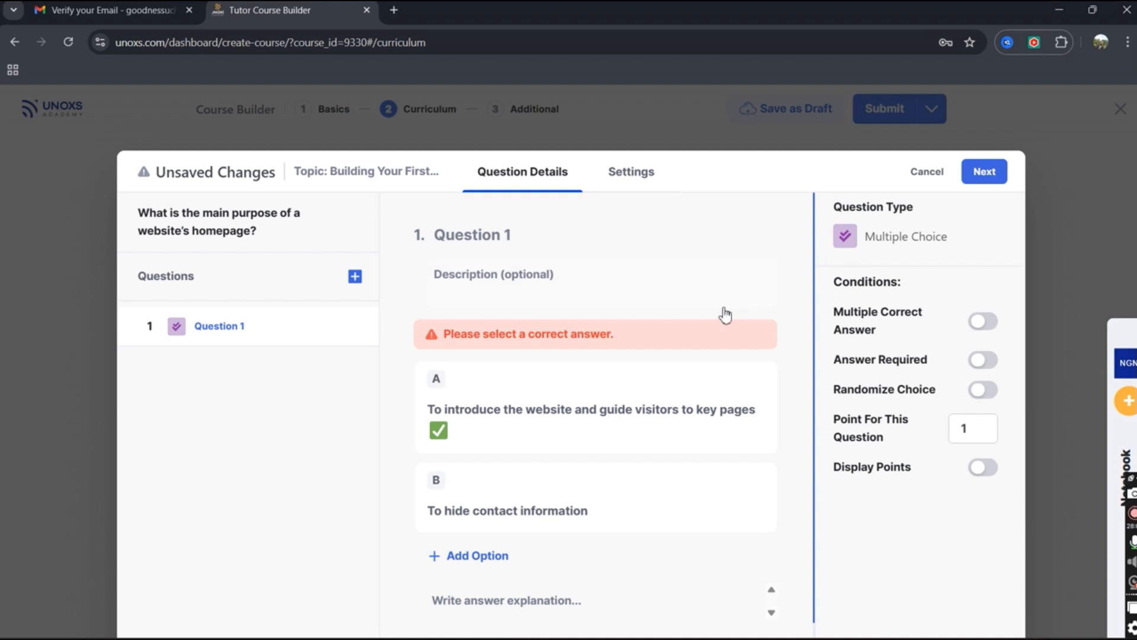
pyautogui.click(359, 331)
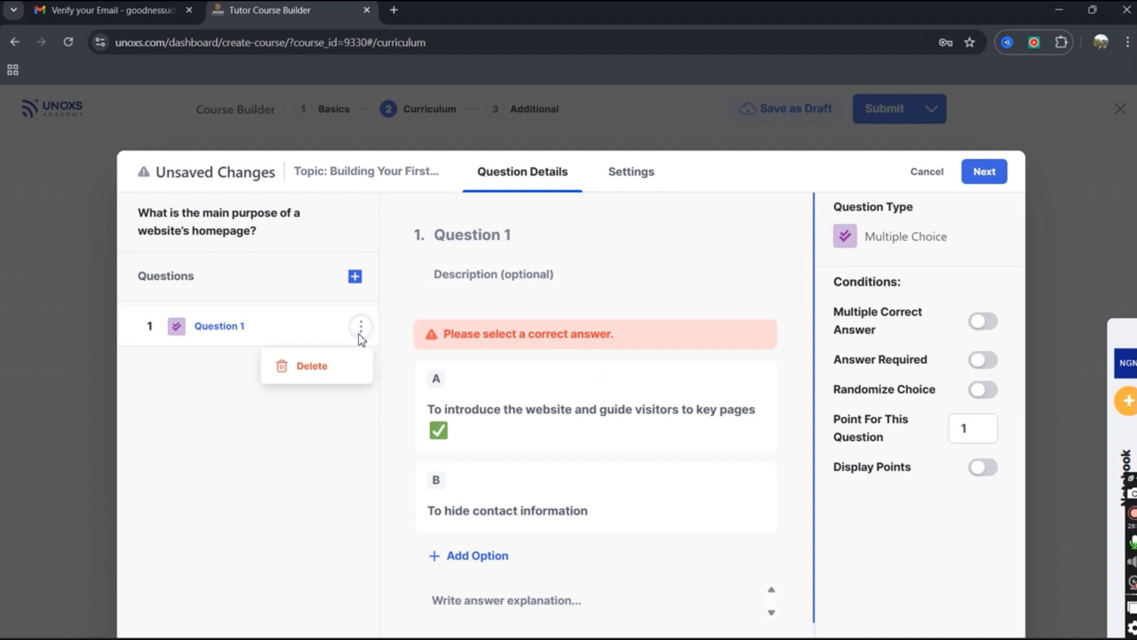
pyautogui.click(332, 422)
pyautogui.scroll(-1, 622, 450)
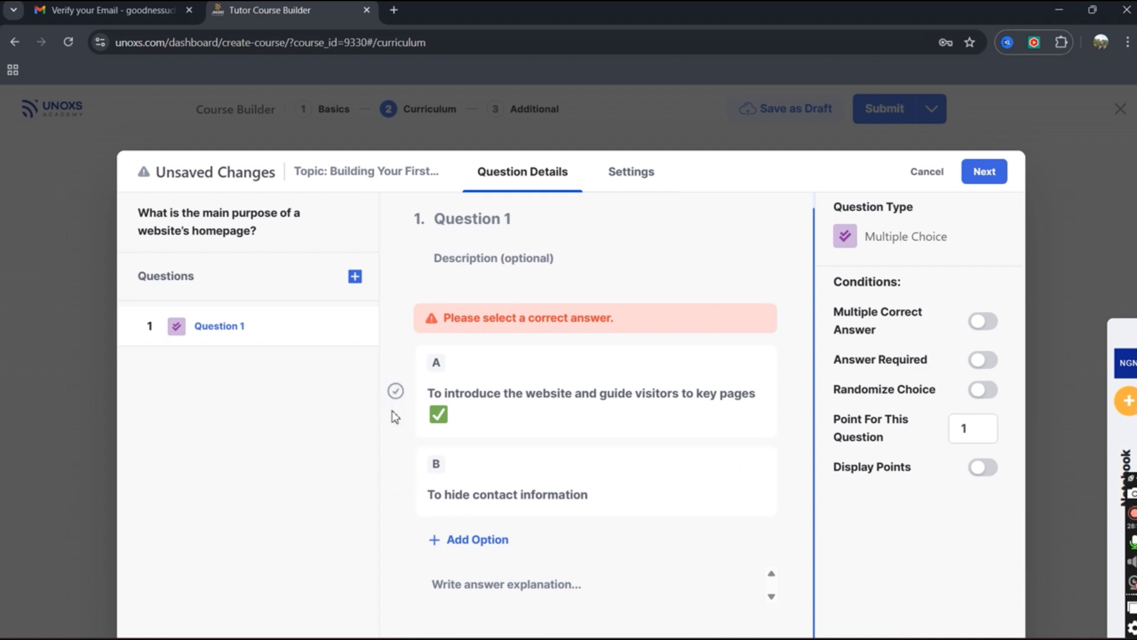
pyautogui.click(394, 392)
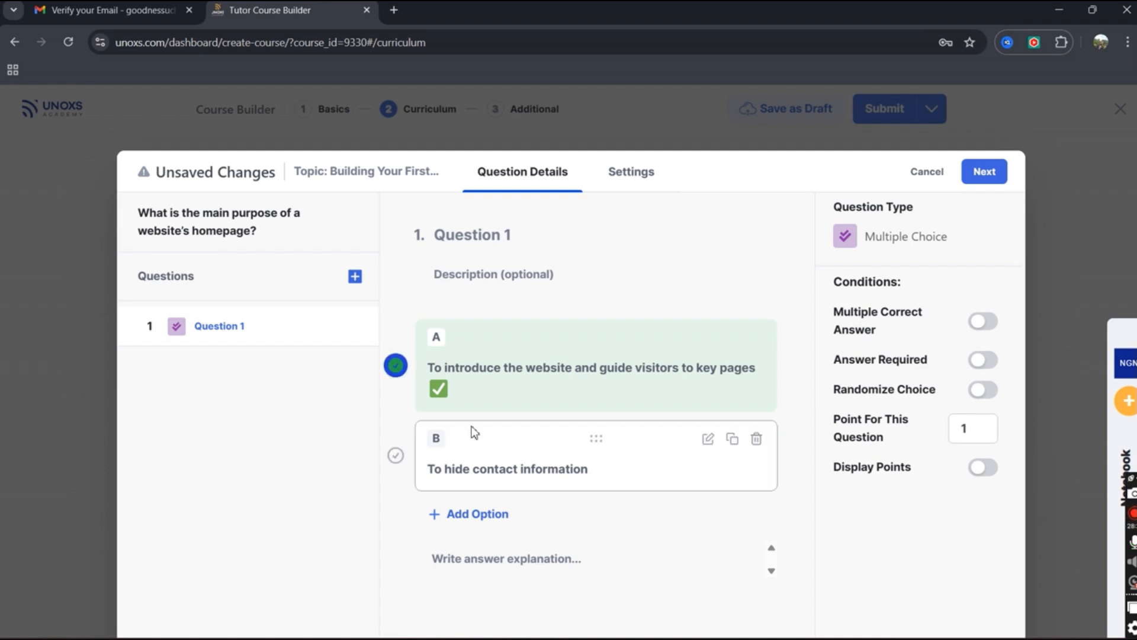
# Add option C 'To show random images' from the notes.
pyautogui.click(395, 454)
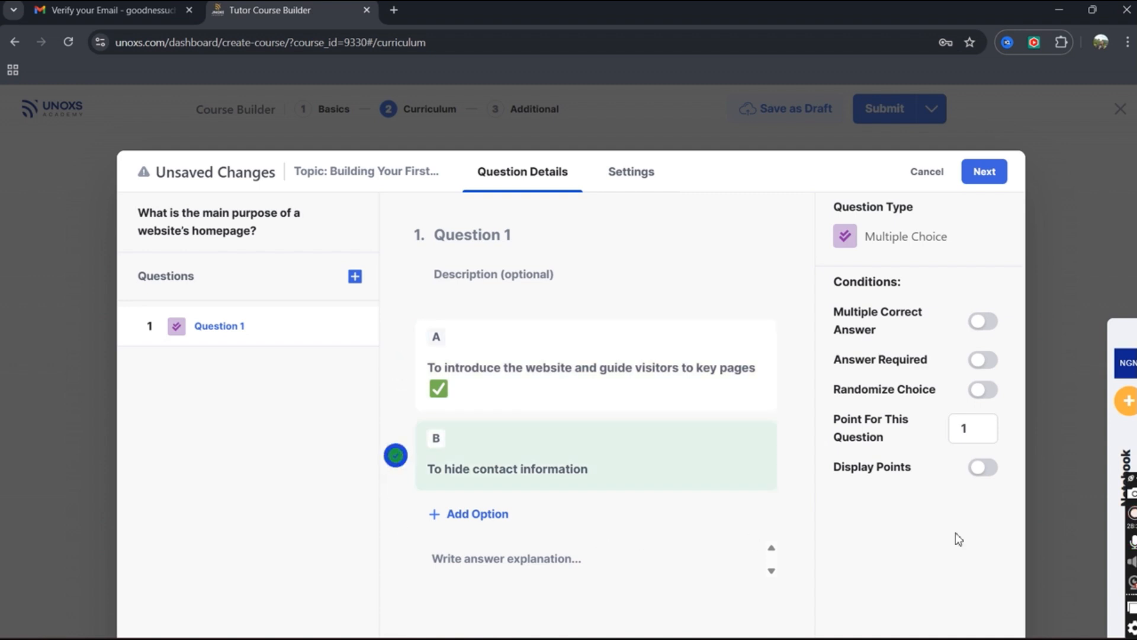
pyautogui.click(1125, 459)
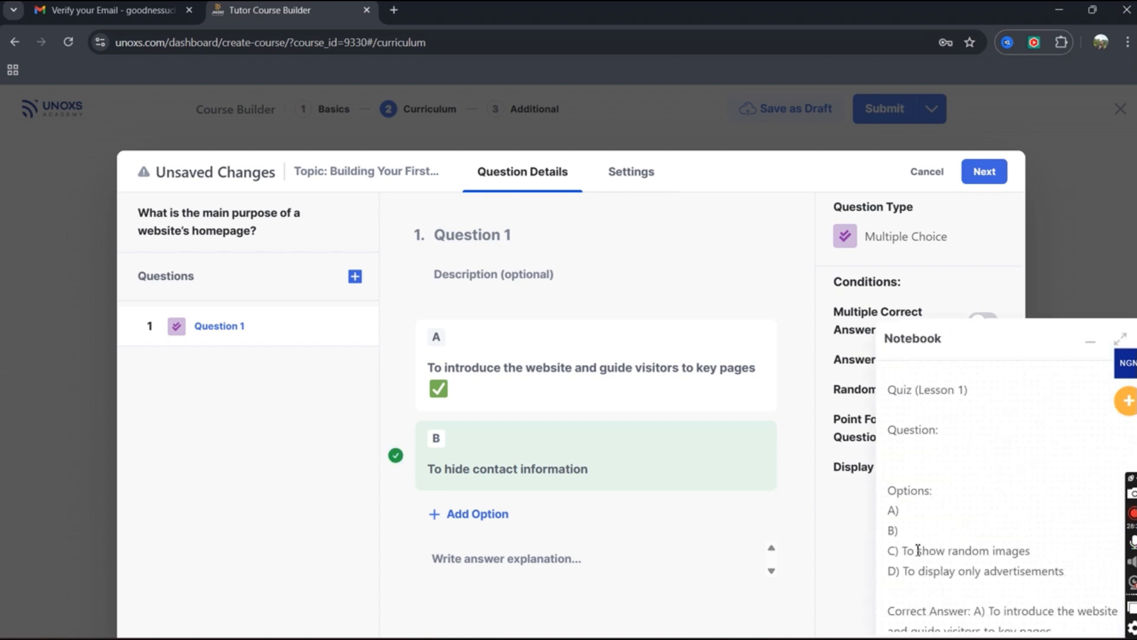
pyautogui.moveTo(907, 553); pyautogui.dragTo(964, 553)
pyautogui.click(1007, 552)
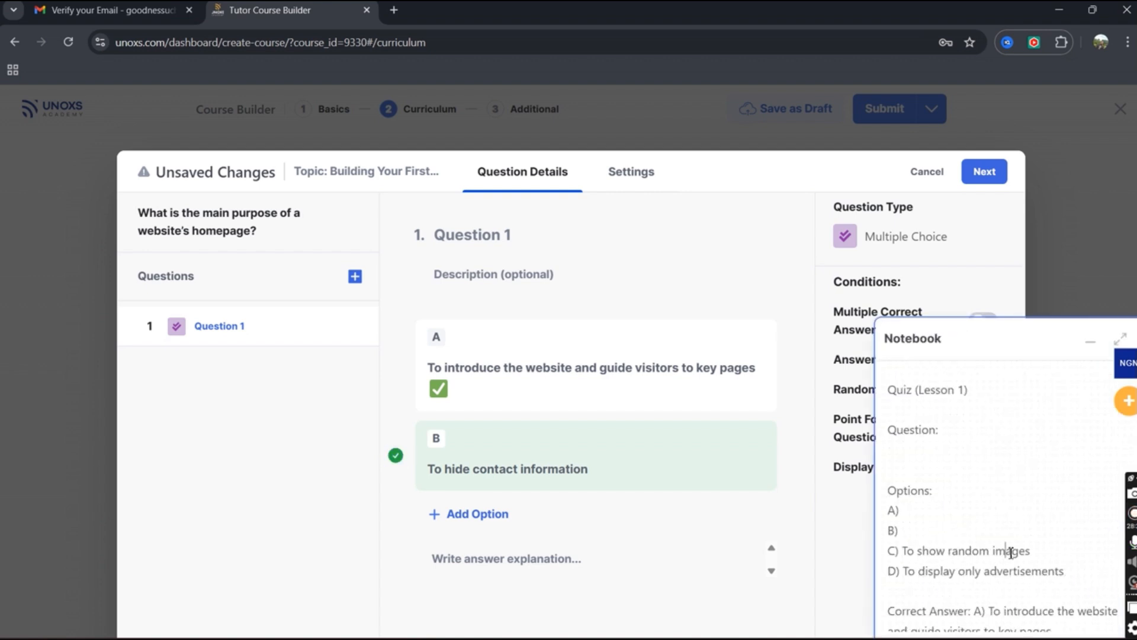
pyautogui.moveTo(1033, 552); pyautogui.dragTo(904, 552)
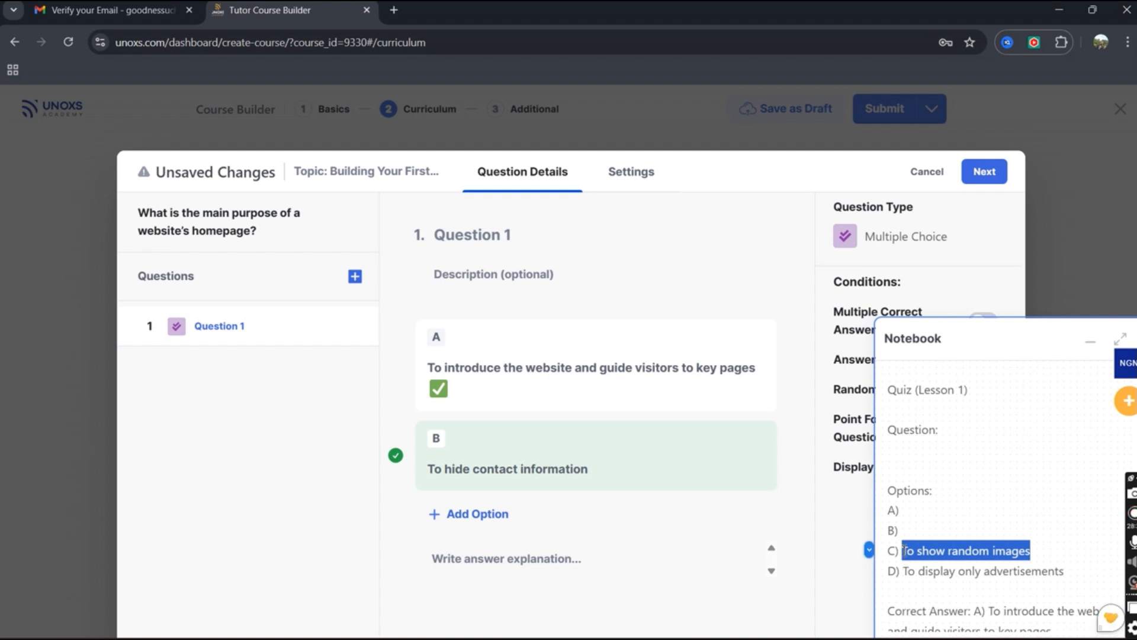
pyautogui.press('BackSpace')
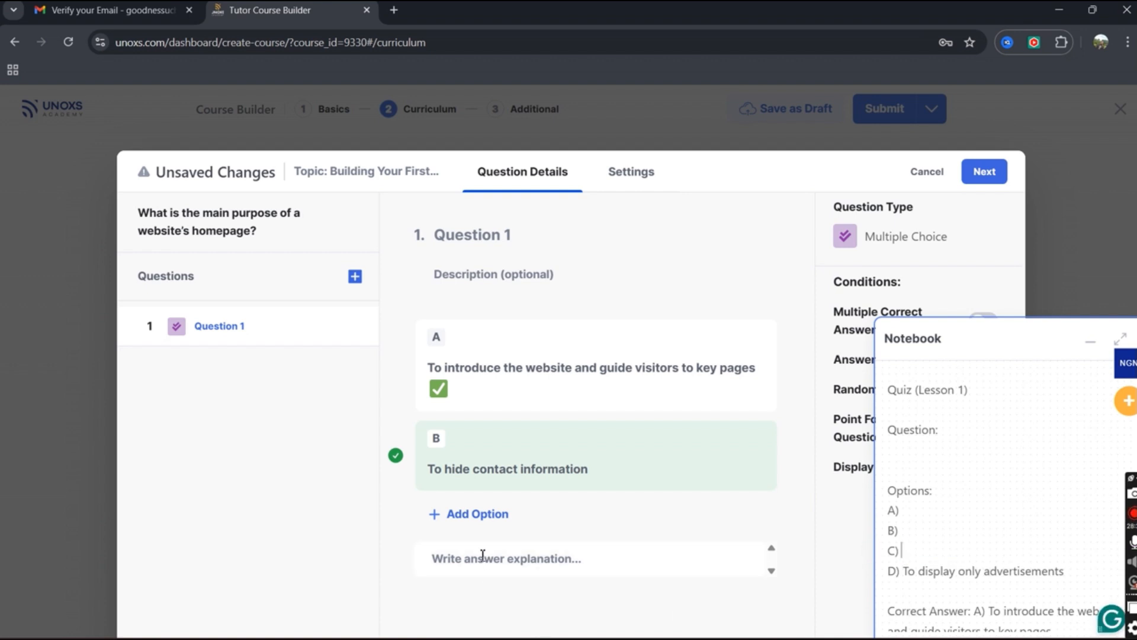
pyautogui.click(474, 515)
pyautogui.rightClick(478, 557)
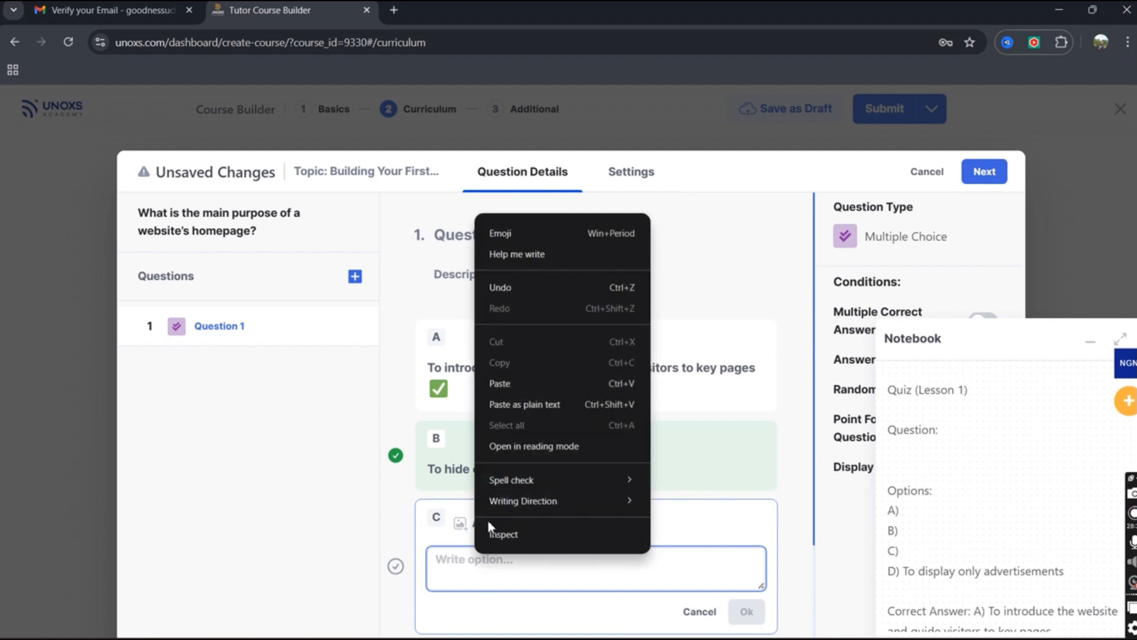
pyautogui.click(541, 384)
pyautogui.click(746, 614)
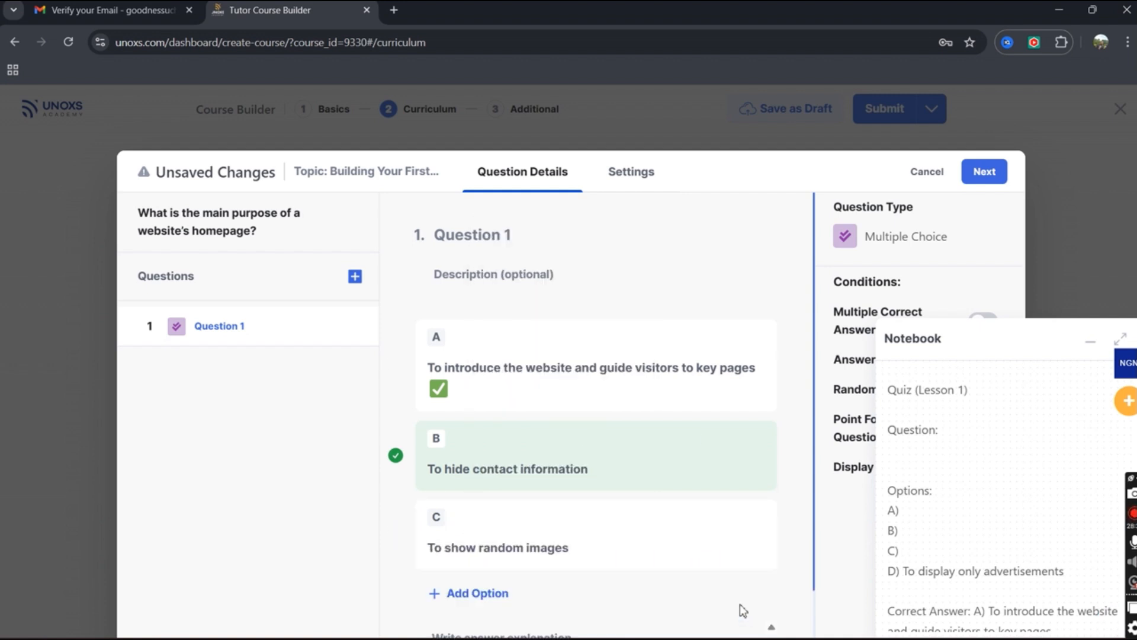
# Add option D 'To display only advertisements', mark it correct, and minimize the notebook.
pyautogui.scroll(-1, 497, 540)
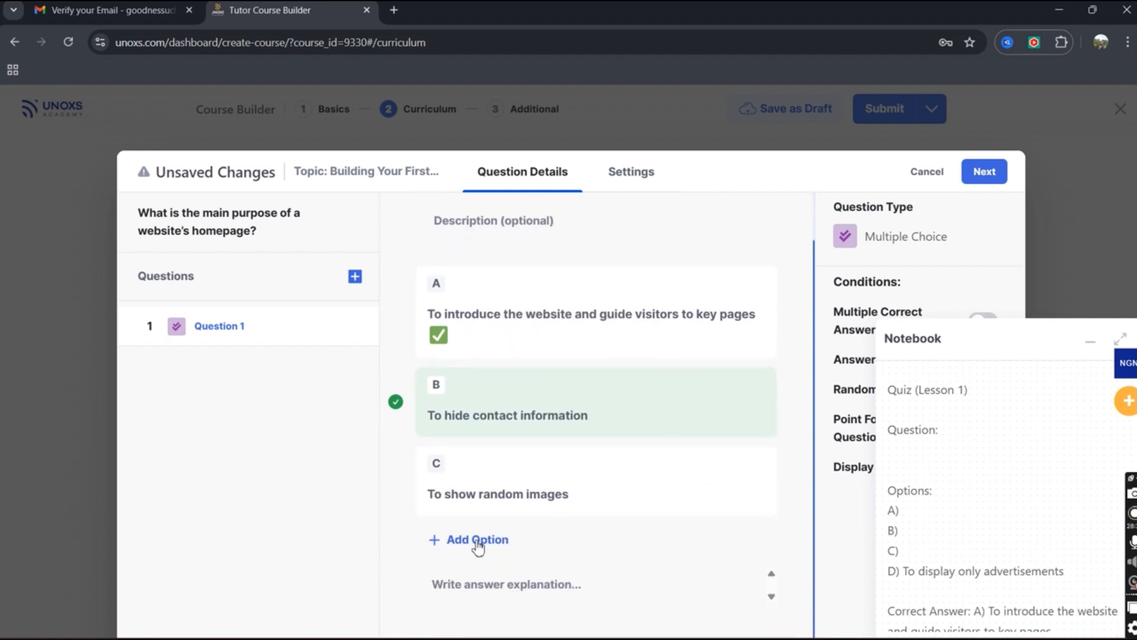
pyautogui.click(477, 540)
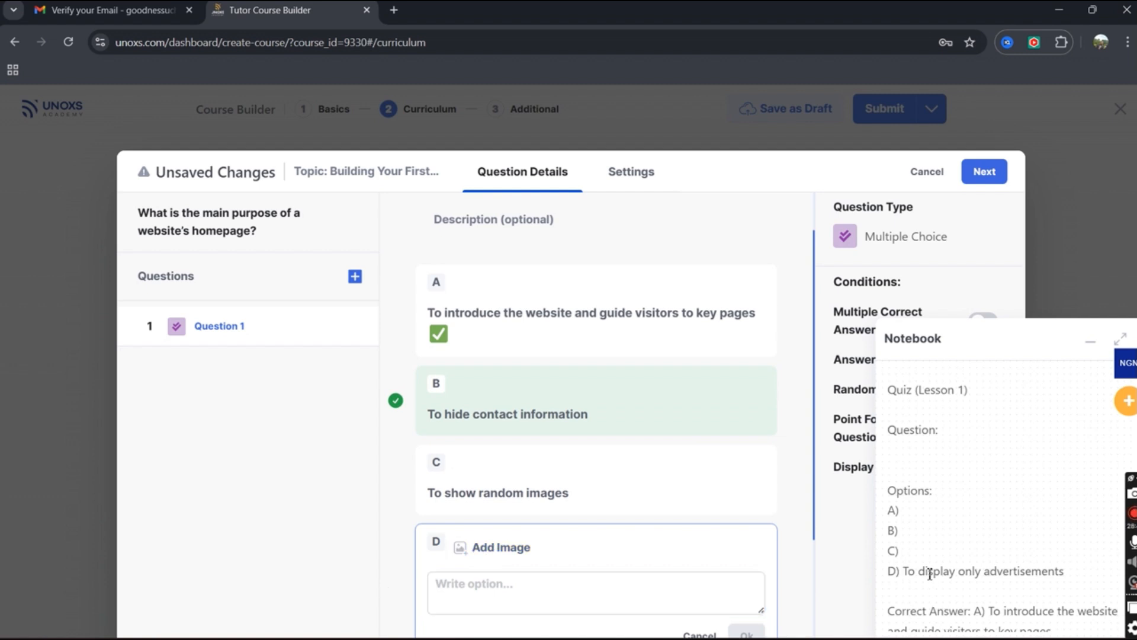
pyautogui.moveTo(904, 572); pyautogui.dragTo(1043, 579)
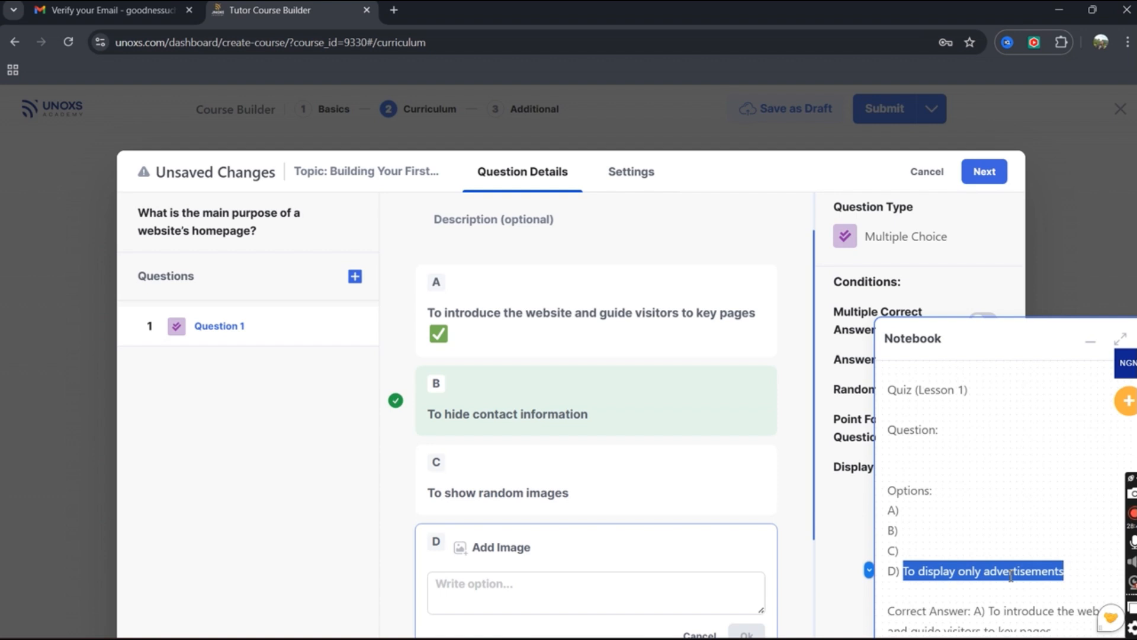
pyautogui.hotkey('ctrl', 'x')
pyautogui.rightClick(571, 595)
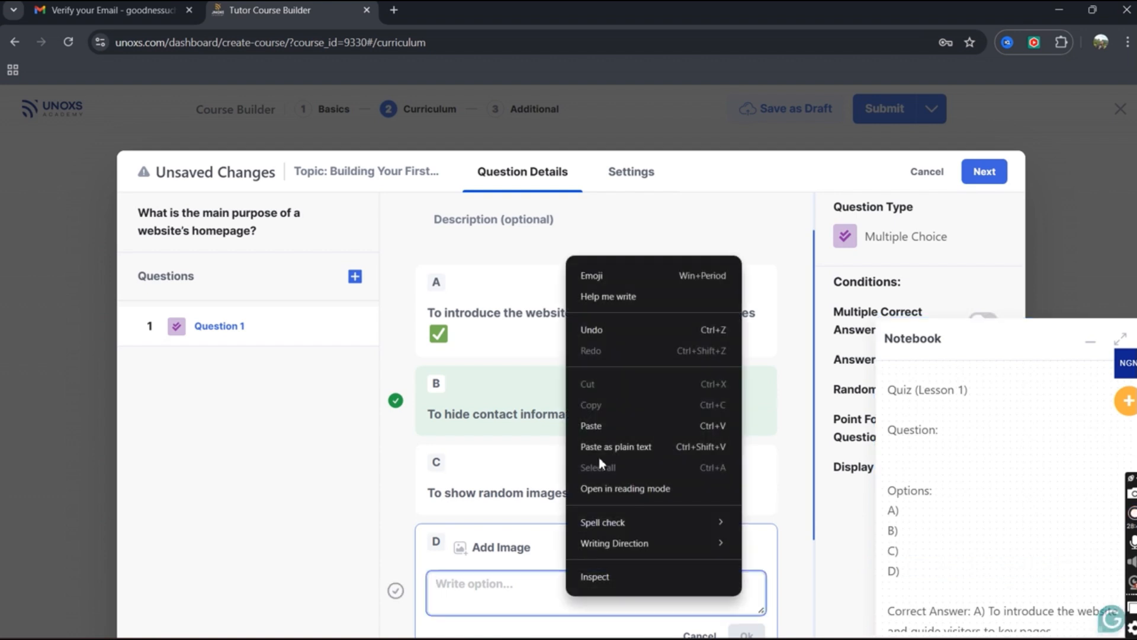
pyautogui.click(613, 425)
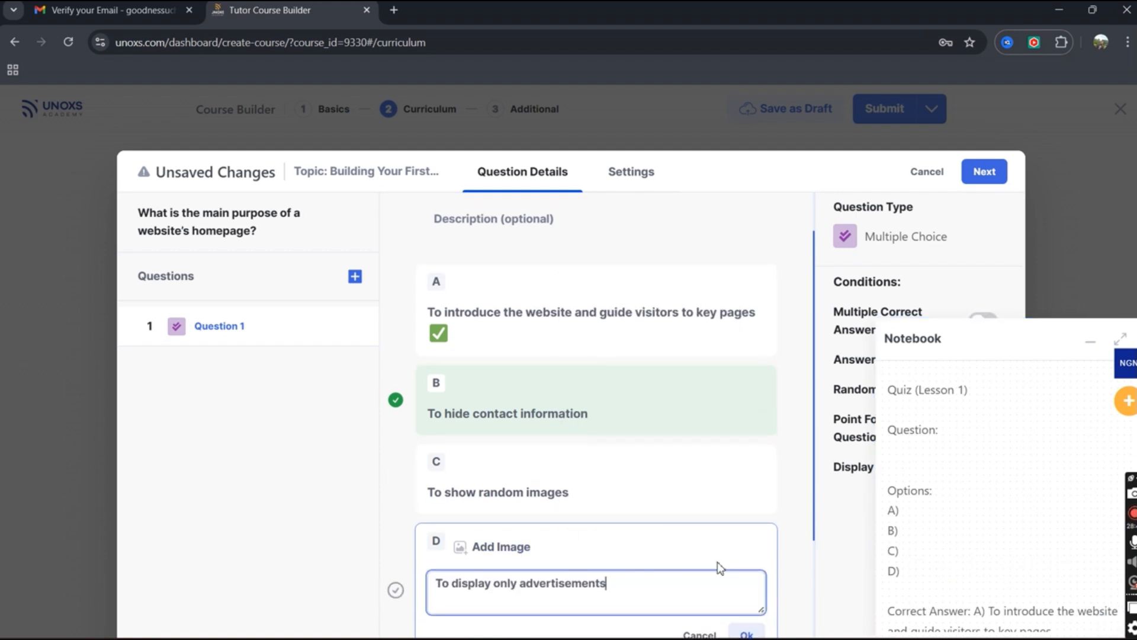
pyautogui.scroll(-1, 716, 561)
pyautogui.click(748, 601)
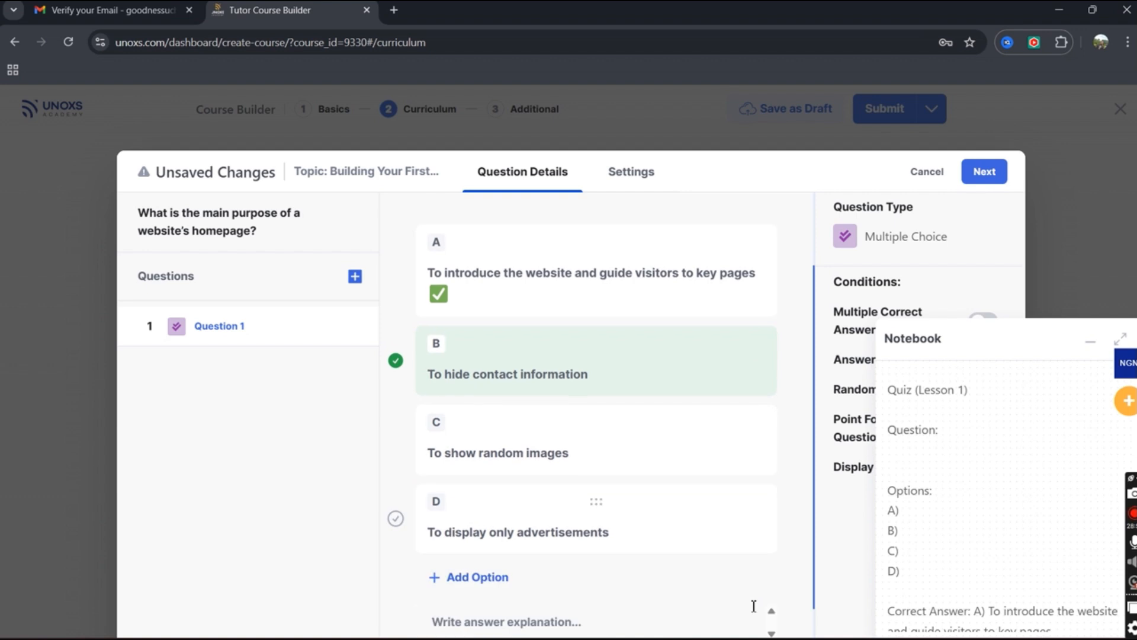
pyautogui.click(396, 518)
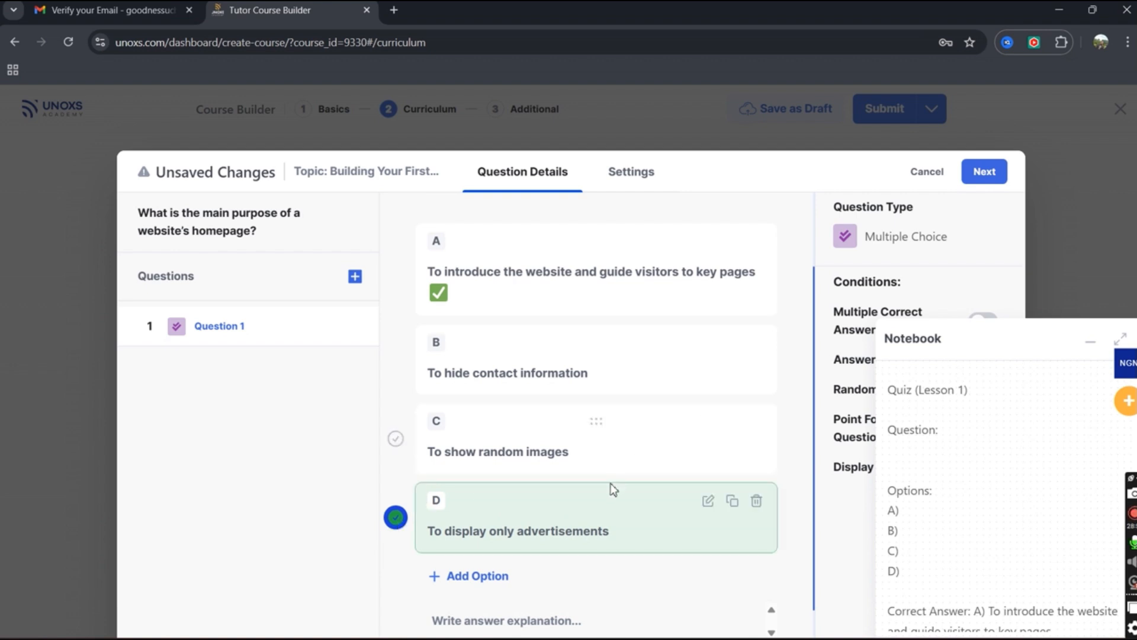
pyautogui.scroll(-3, 1004, 494)
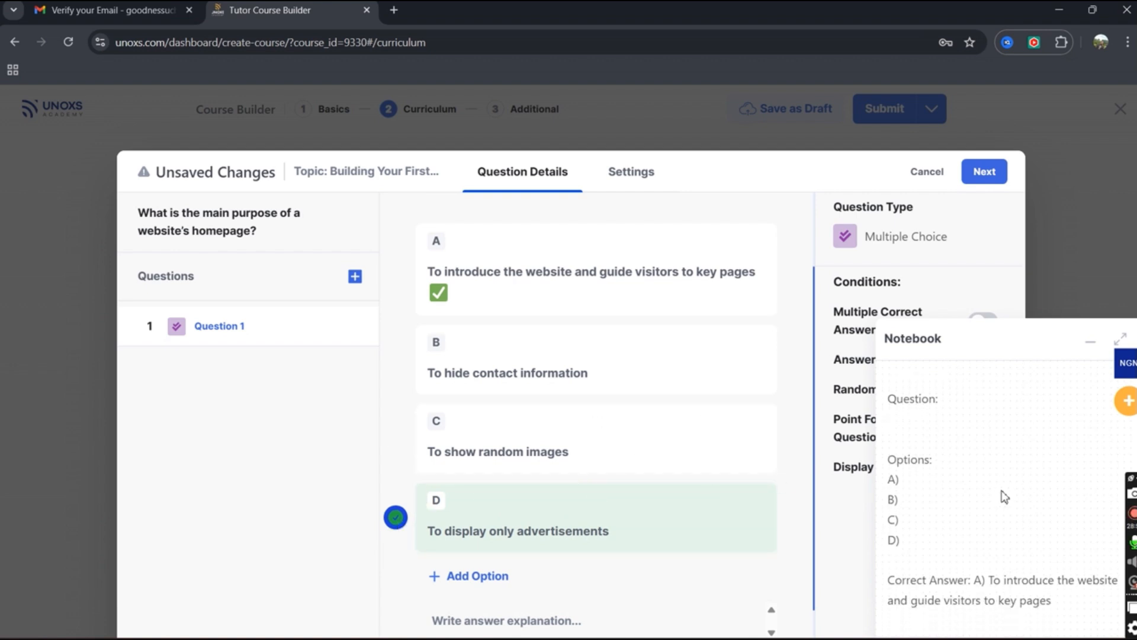
pyautogui.scroll(-1, 1000, 494)
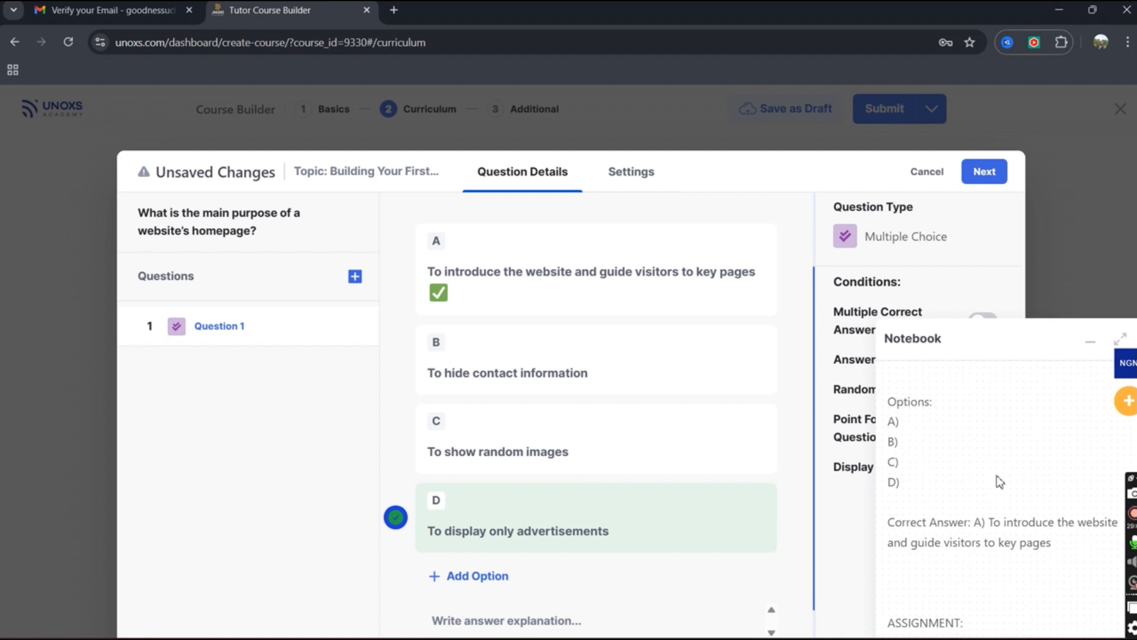
pyautogui.click(1089, 344)
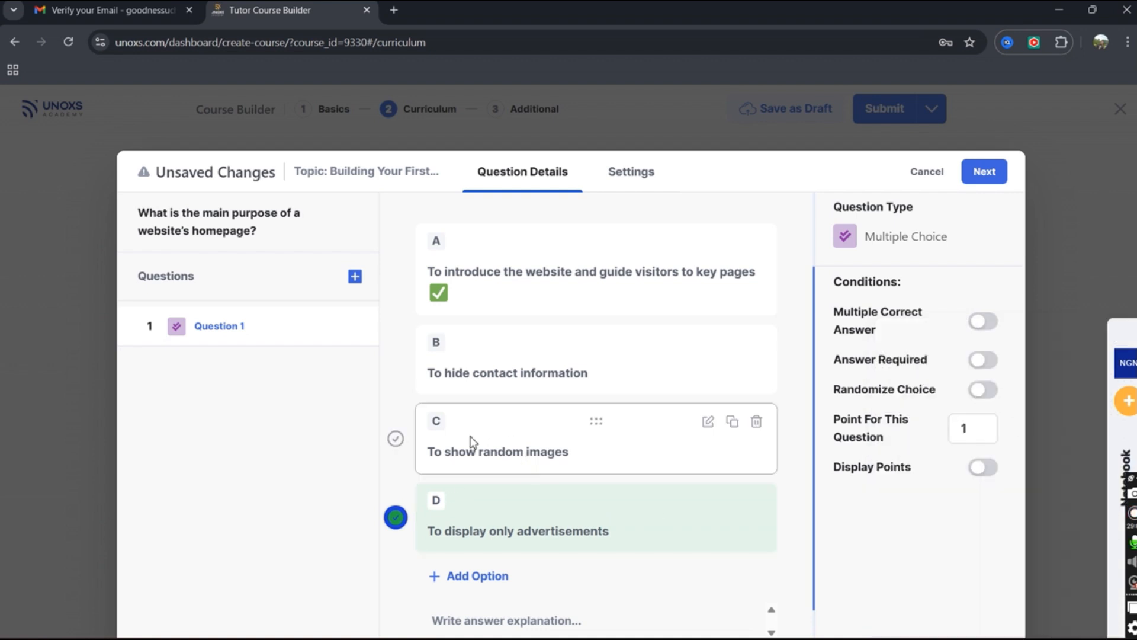
# Give Question 1 6 points with option D as the only correct answer, Multiple Correct Answer off.
pyautogui.click(396, 438)
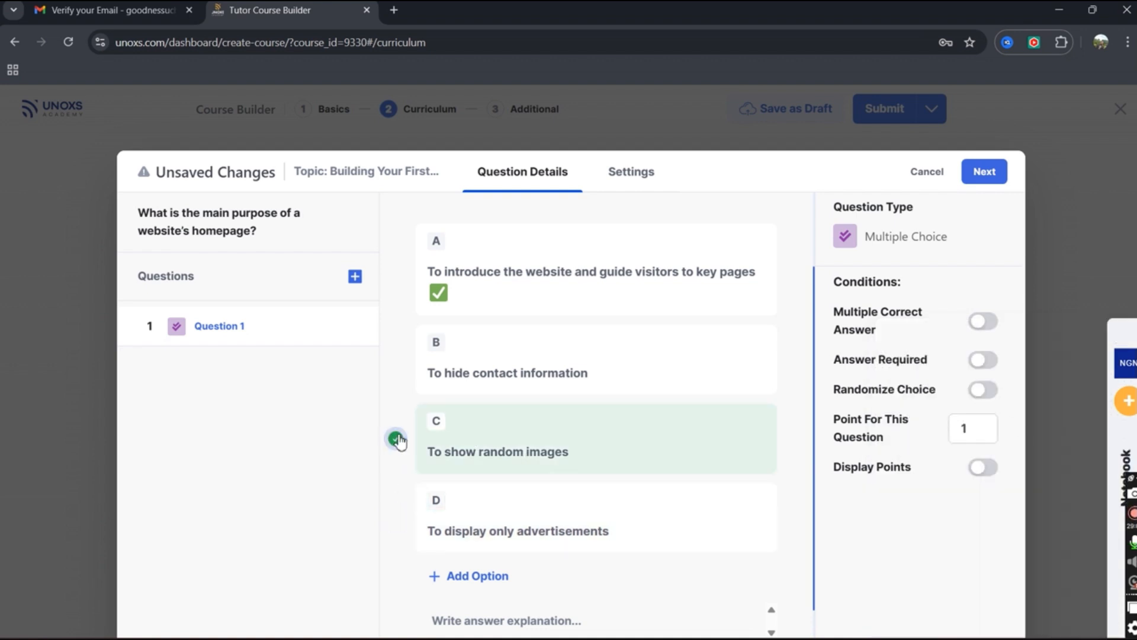
pyautogui.click(396, 359)
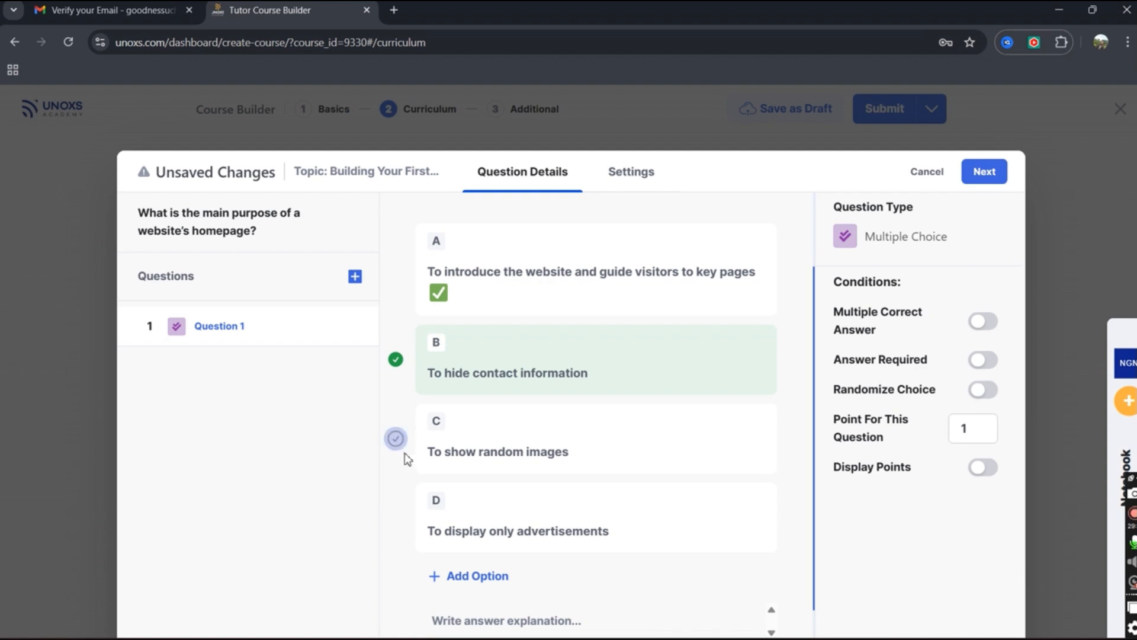
pyautogui.click(396, 518)
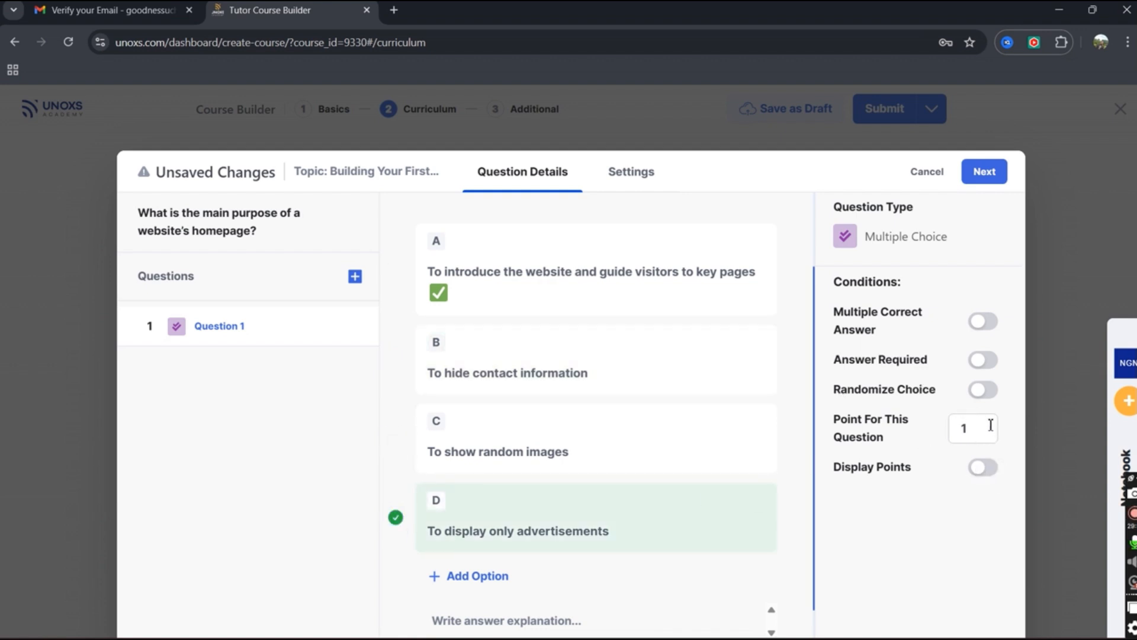
pyautogui.click(969, 431)
pyautogui.click(980, 327)
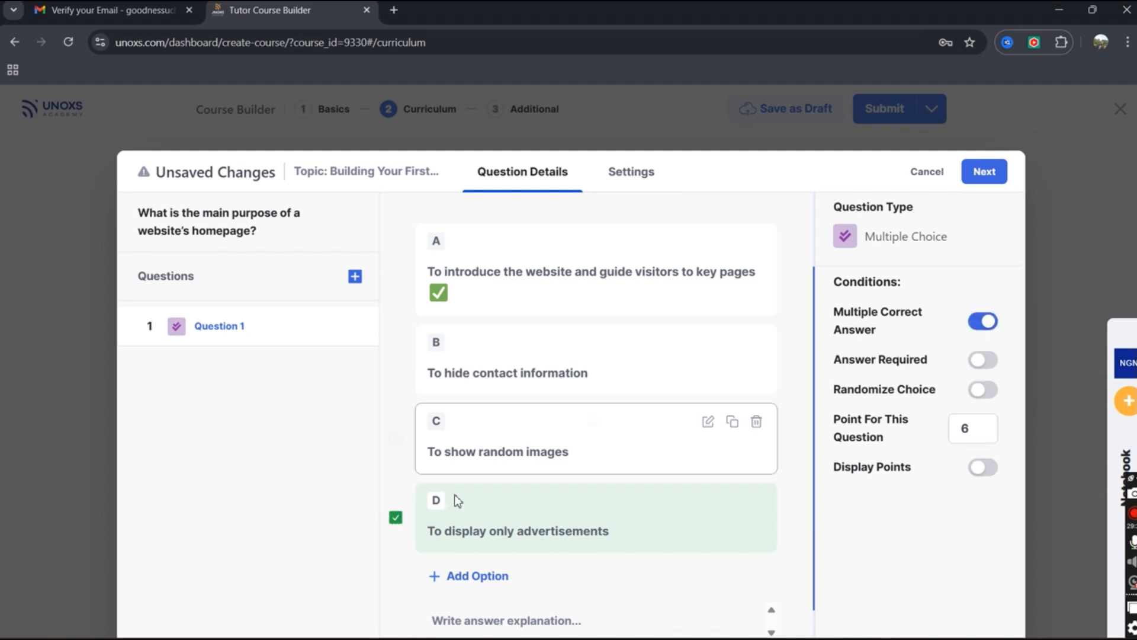
pyautogui.click(395, 359)
pyautogui.click(396, 441)
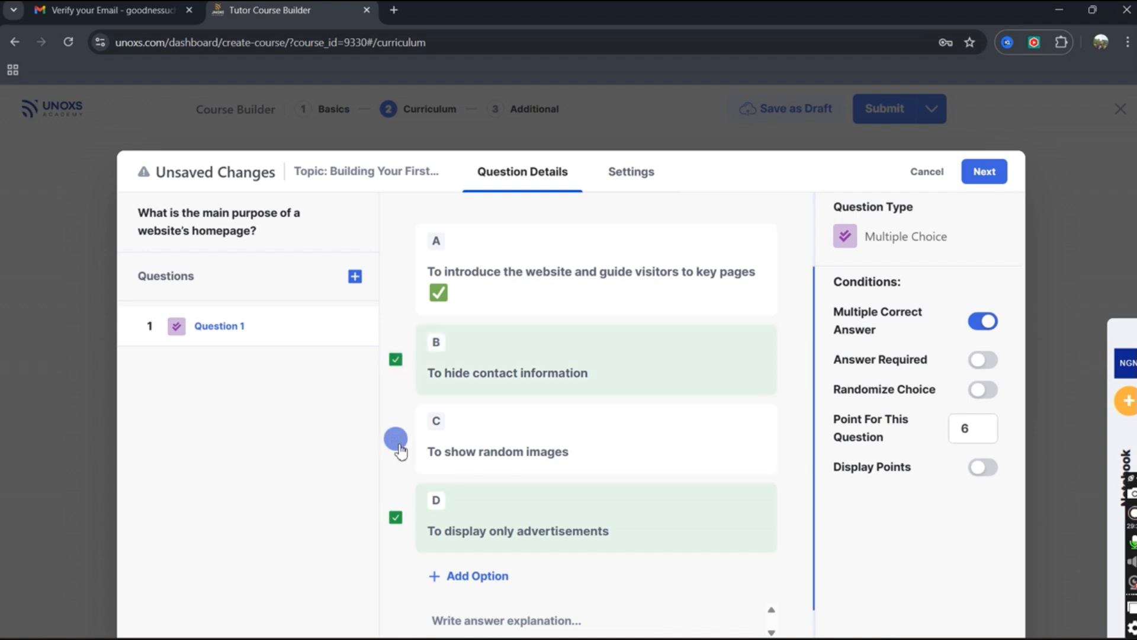
pyautogui.click(396, 441)
pyautogui.click(396, 361)
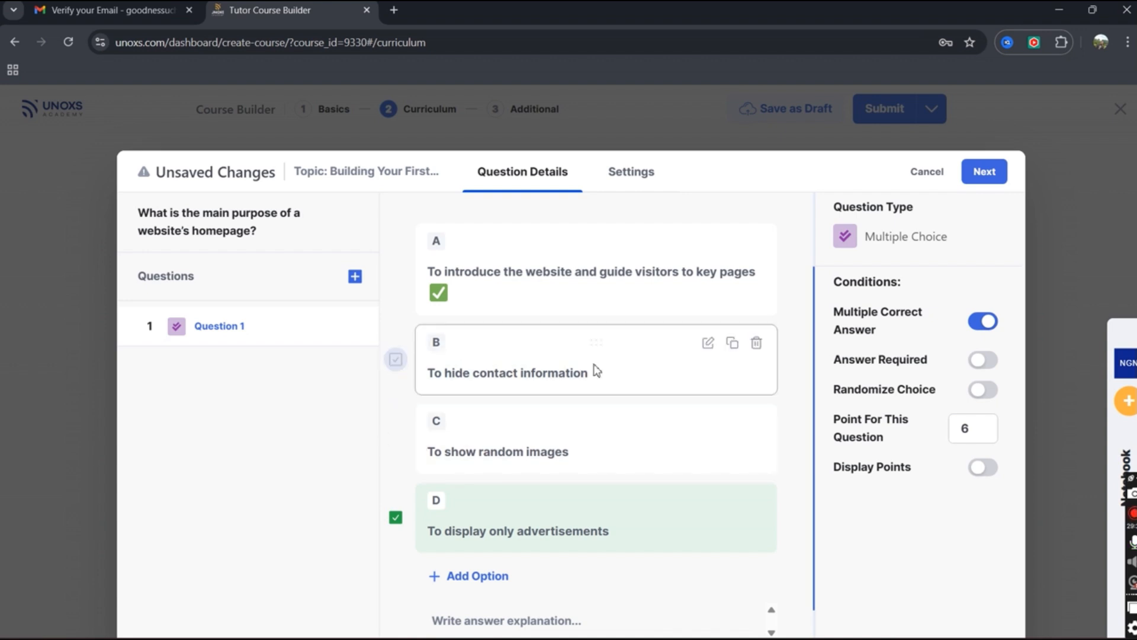
pyautogui.click(986, 324)
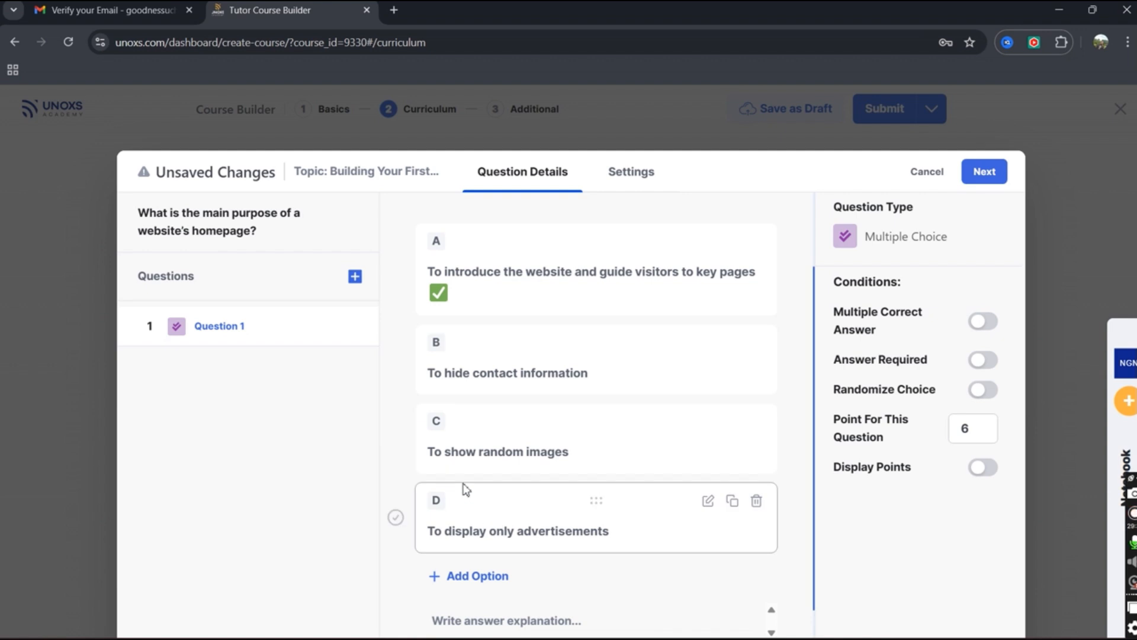
pyautogui.click(395, 517)
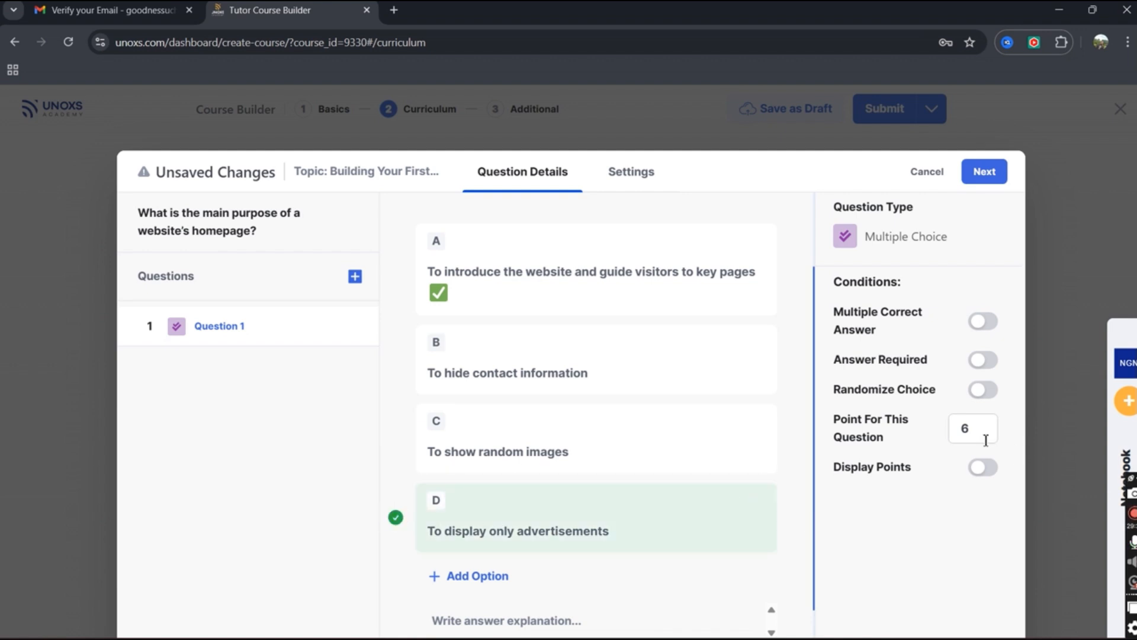
# Turn on Display Points and Randomize Choice for Question 1.
pyautogui.click(985, 471)
pyautogui.click(983, 390)
pyautogui.scroll(-1, 711, 483)
pyautogui.scroll(3, 708, 503)
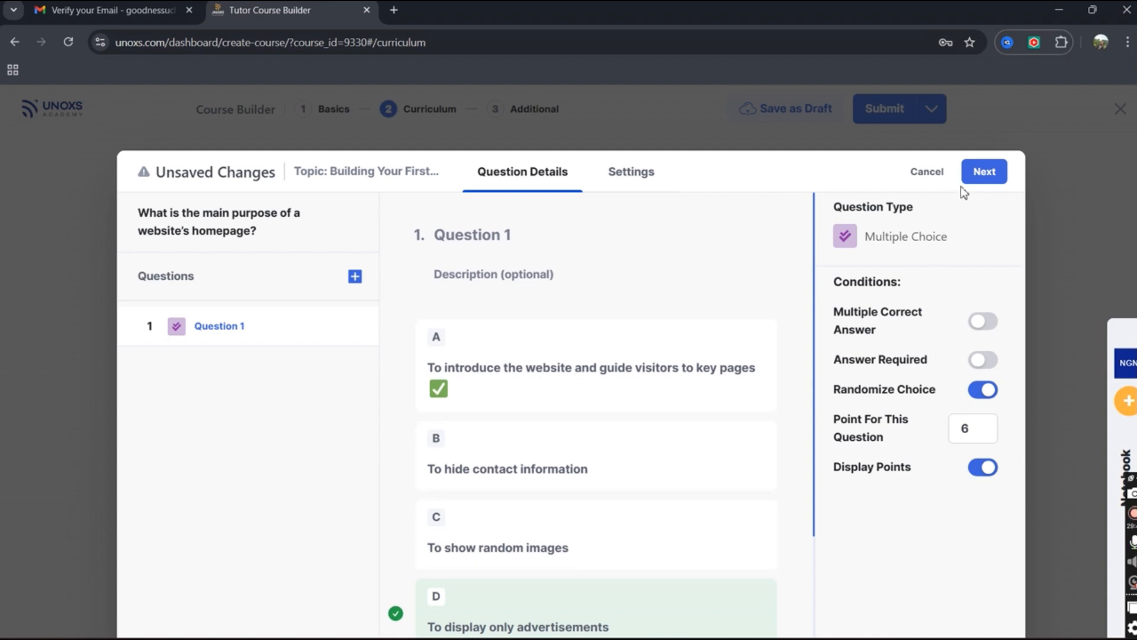
pyautogui.click(980, 176)
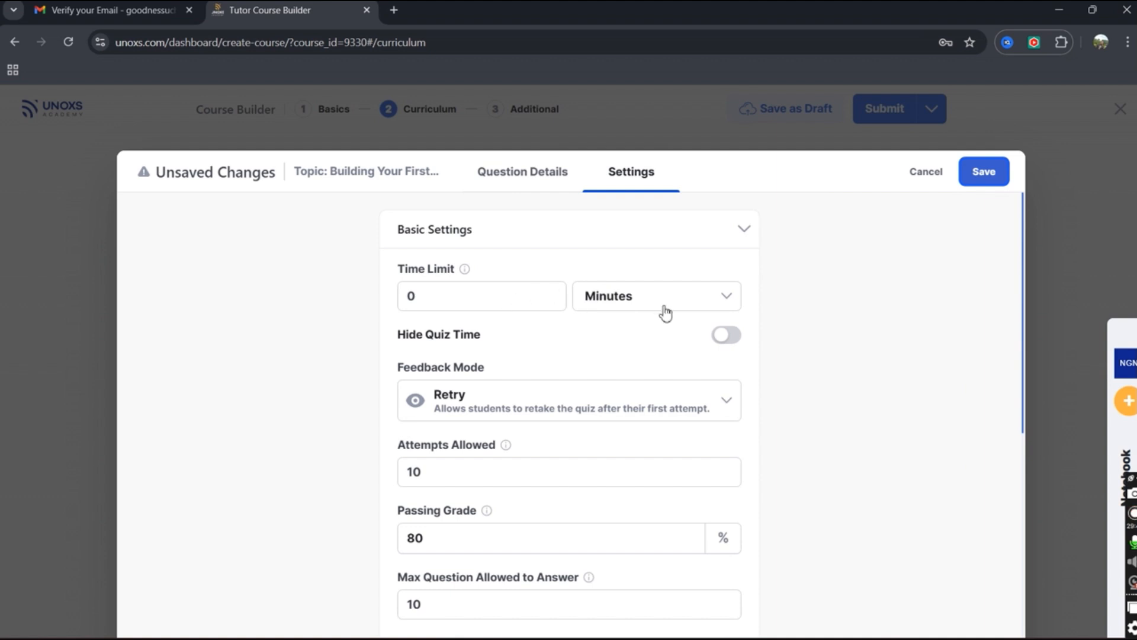
# Set the quiz time limit to 1 and feedback mode to Reveal Mode.
pyautogui.click(479, 295)
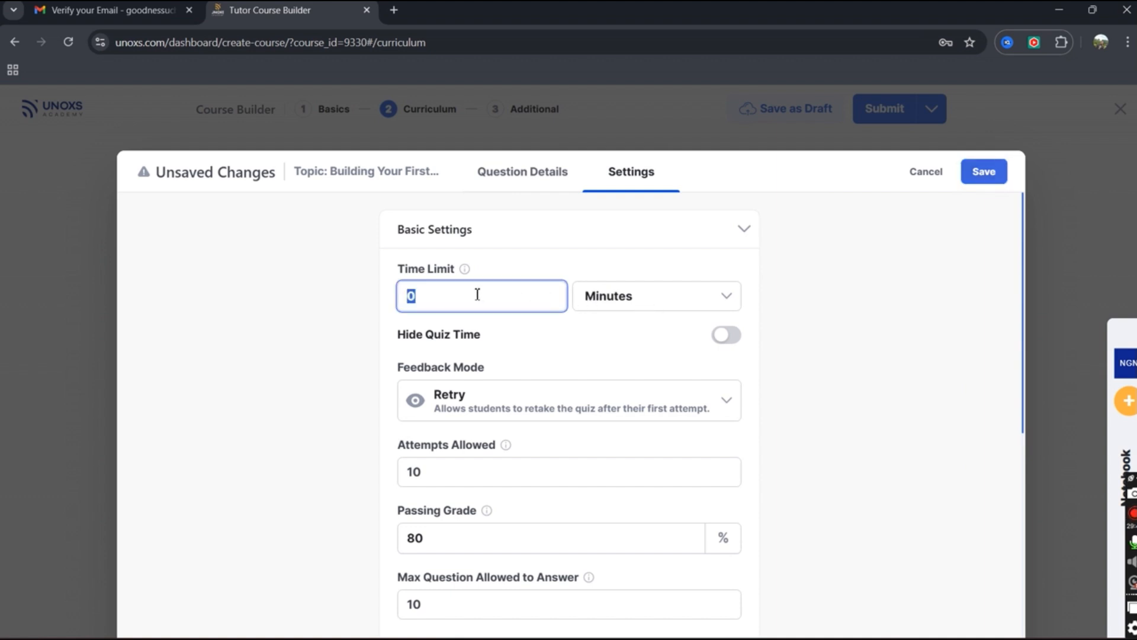
pyautogui.write('1')
pyautogui.click(562, 408)
pyautogui.click(725, 402)
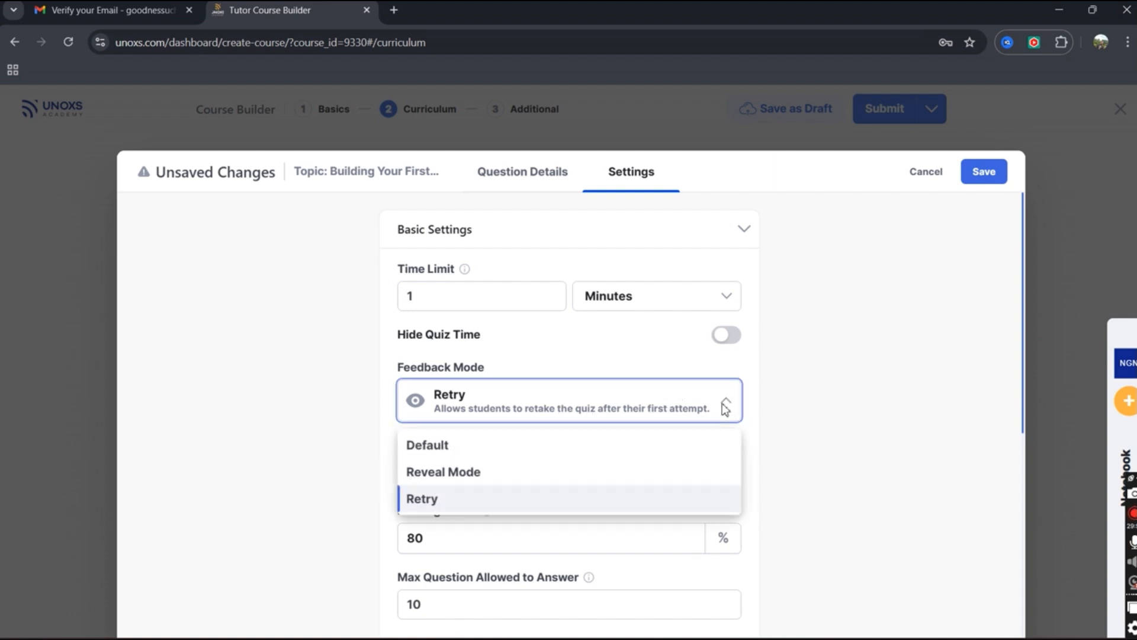
pyautogui.click(564, 474)
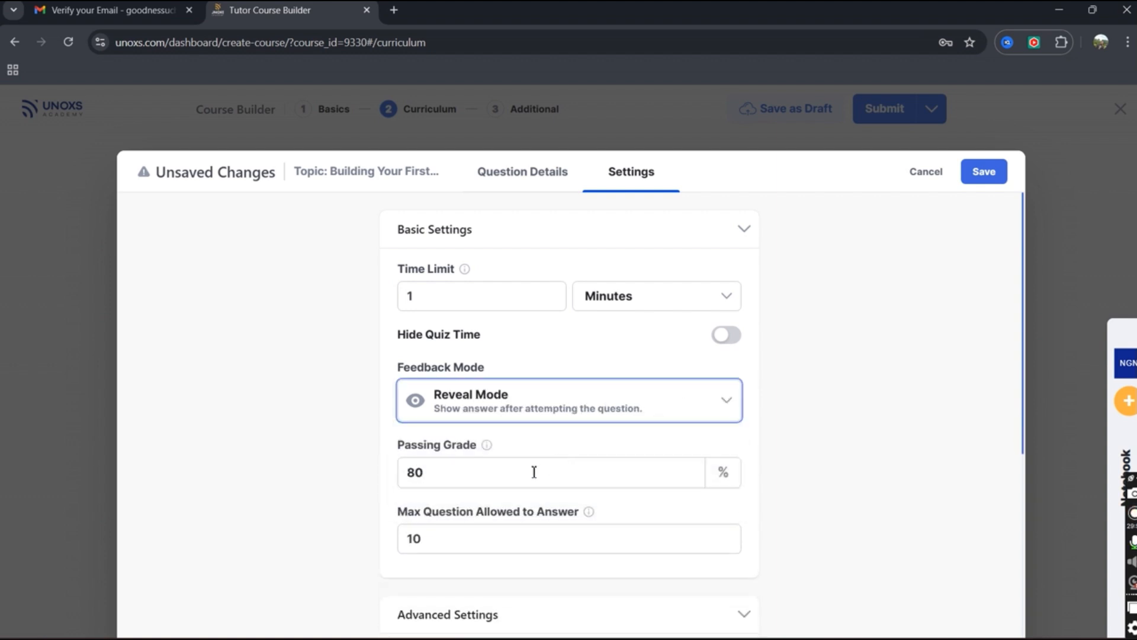
# Keep the 70% passing grade, allow 1 question to answer, and save the quiz settings.
pyautogui.moveTo(465, 472); pyautogui.dragTo(364, 477)
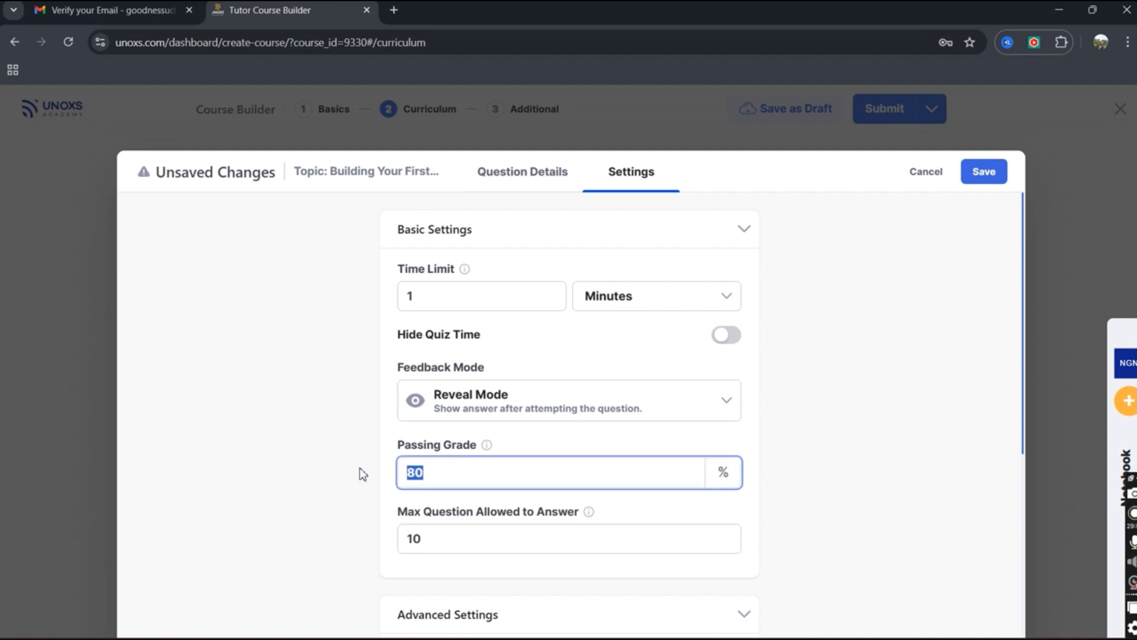
pyautogui.write('70')
pyautogui.scroll(-5, 592, 487)
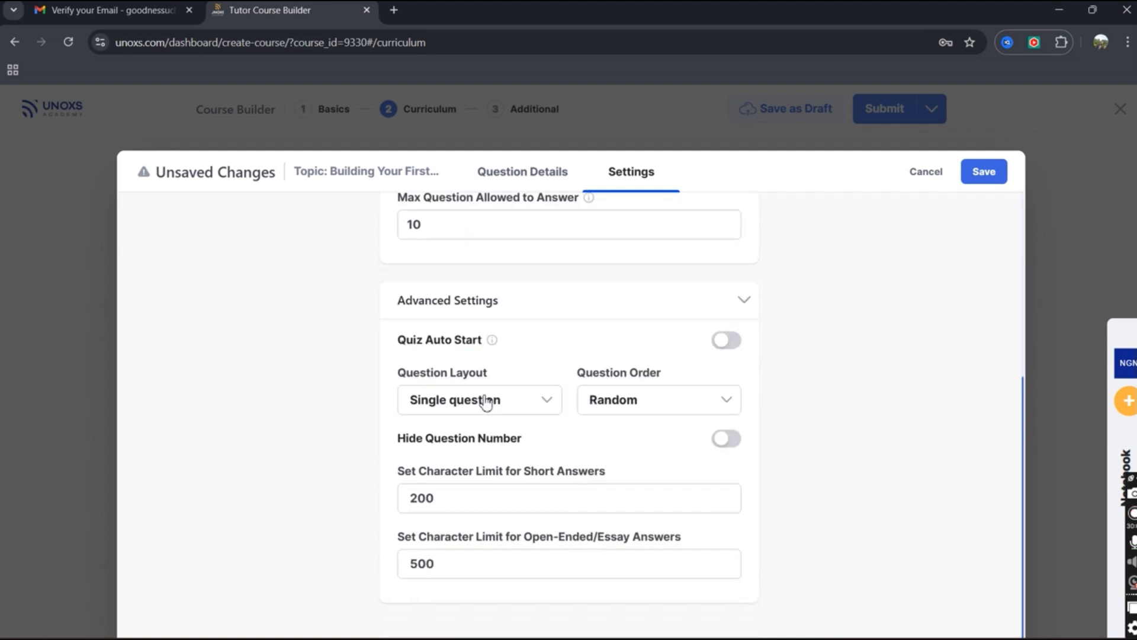
pyautogui.scroll(1, 538, 303)
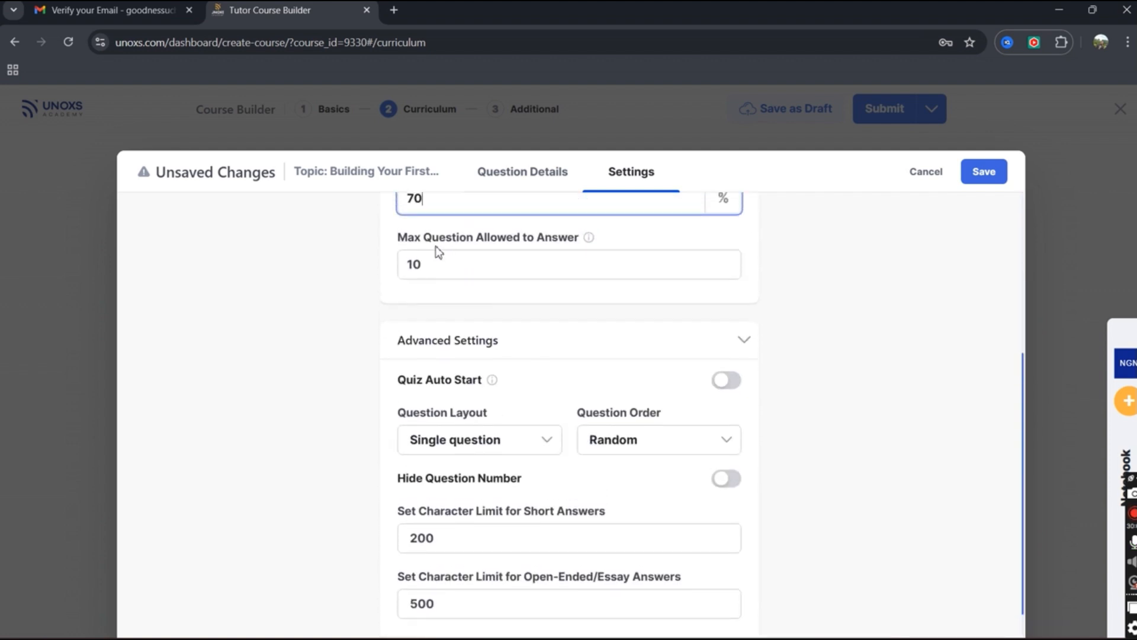
pyautogui.doubleClick(459, 266)
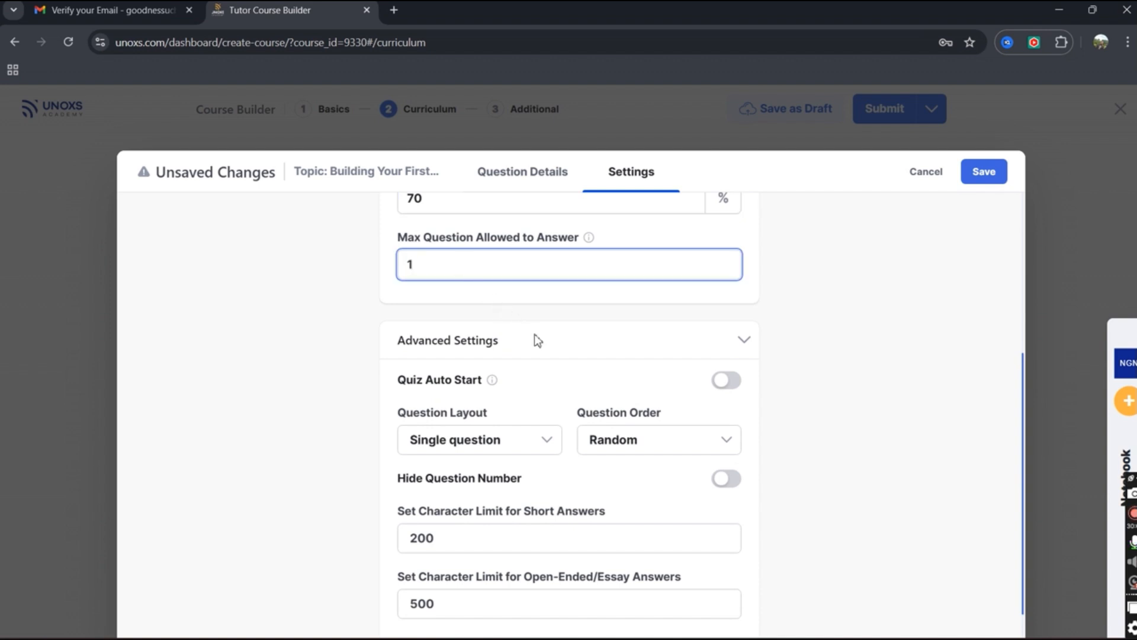
pyautogui.click(746, 335)
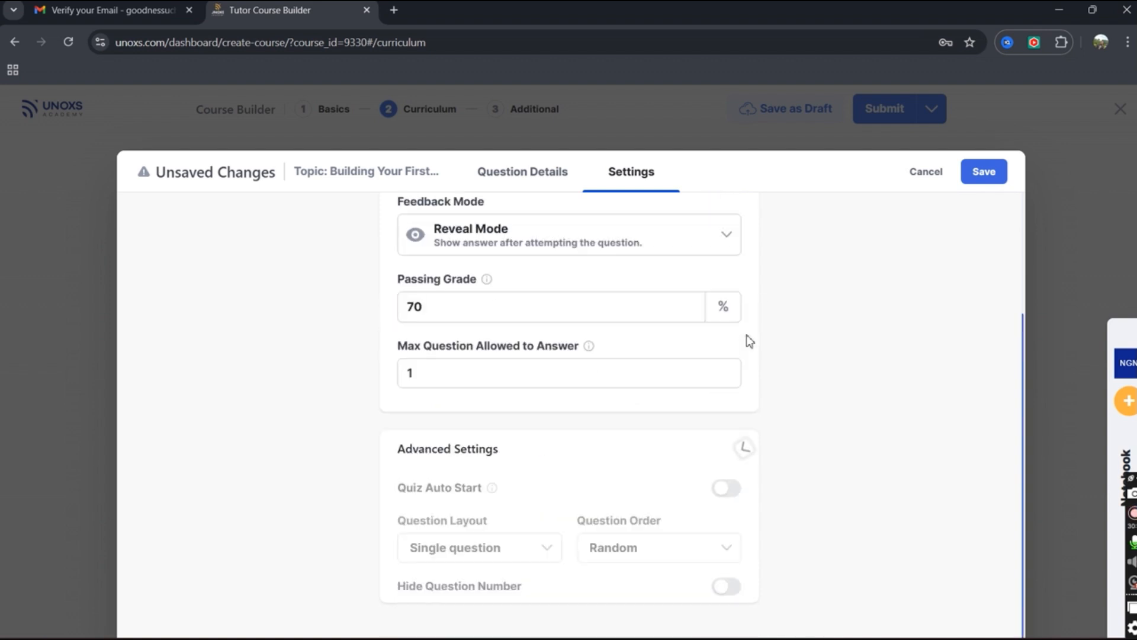
pyautogui.click(993, 176)
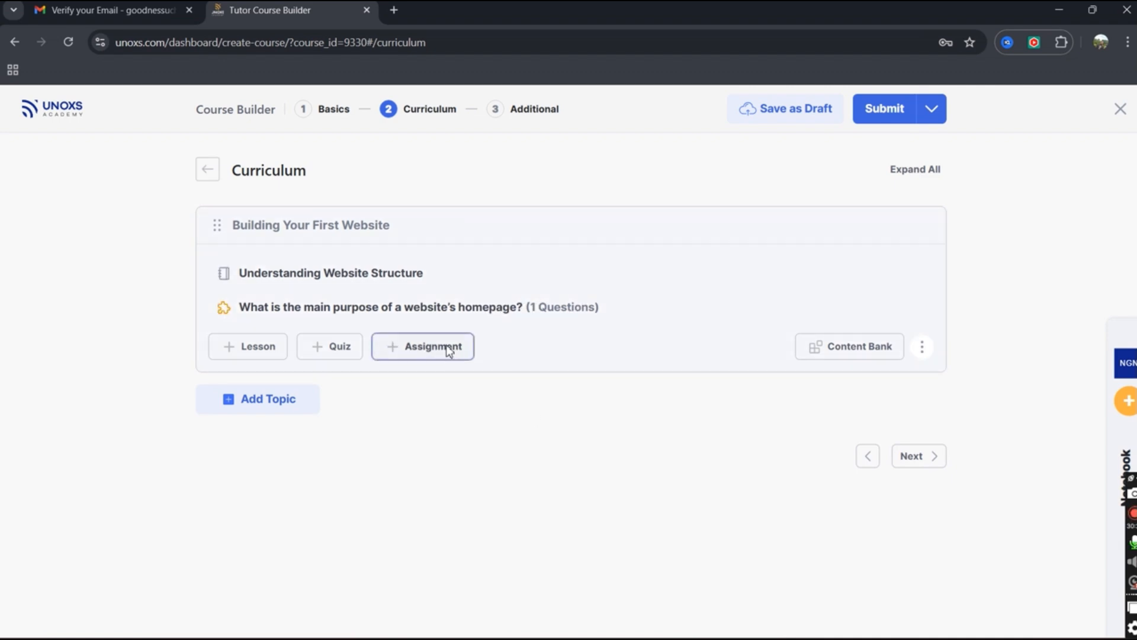
# Start a new assignment under the Building Your First Website topic.
pyautogui.click(449, 352)
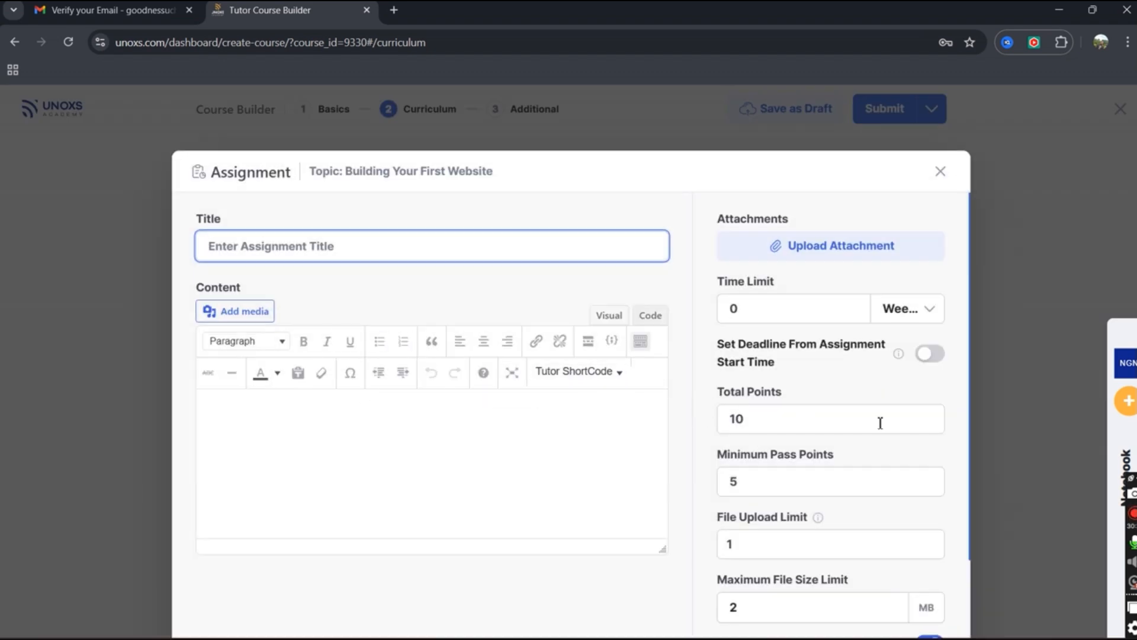
# Paste the 3-page website design task from the notes as the assignment's plain-text content.
pyautogui.click(1123, 465)
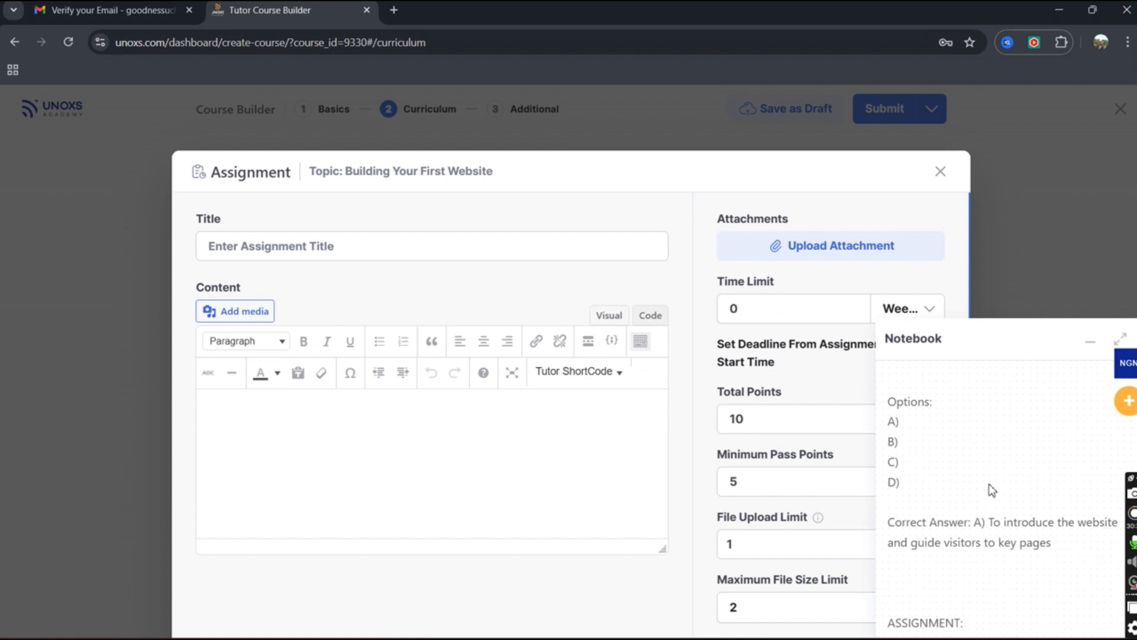
pyautogui.scroll(-4, 987, 483)
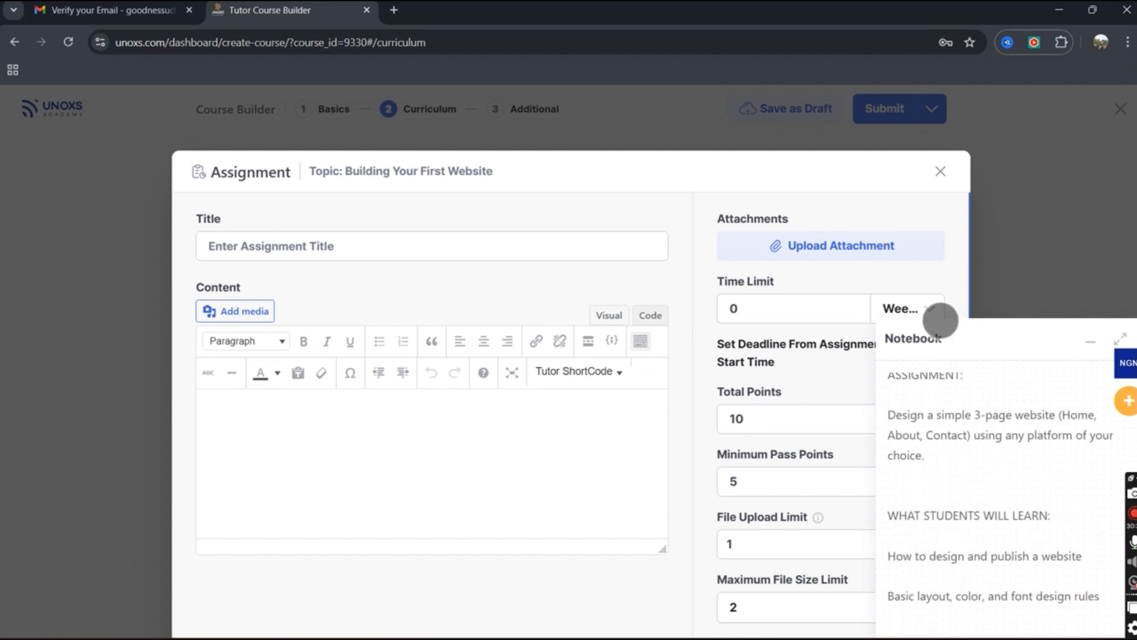
pyautogui.moveTo(892, 410); pyautogui.dragTo(937, 446)
pyautogui.hotkey('ctrl', 'x')
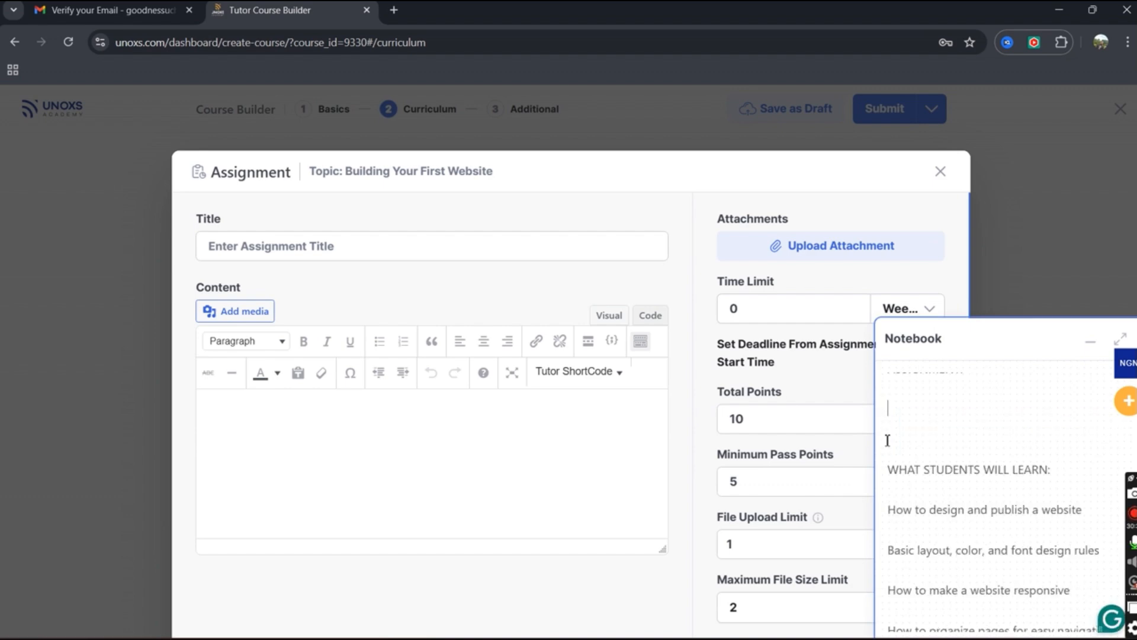
pyautogui.click(368, 246)
pyautogui.rightClick(367, 246)
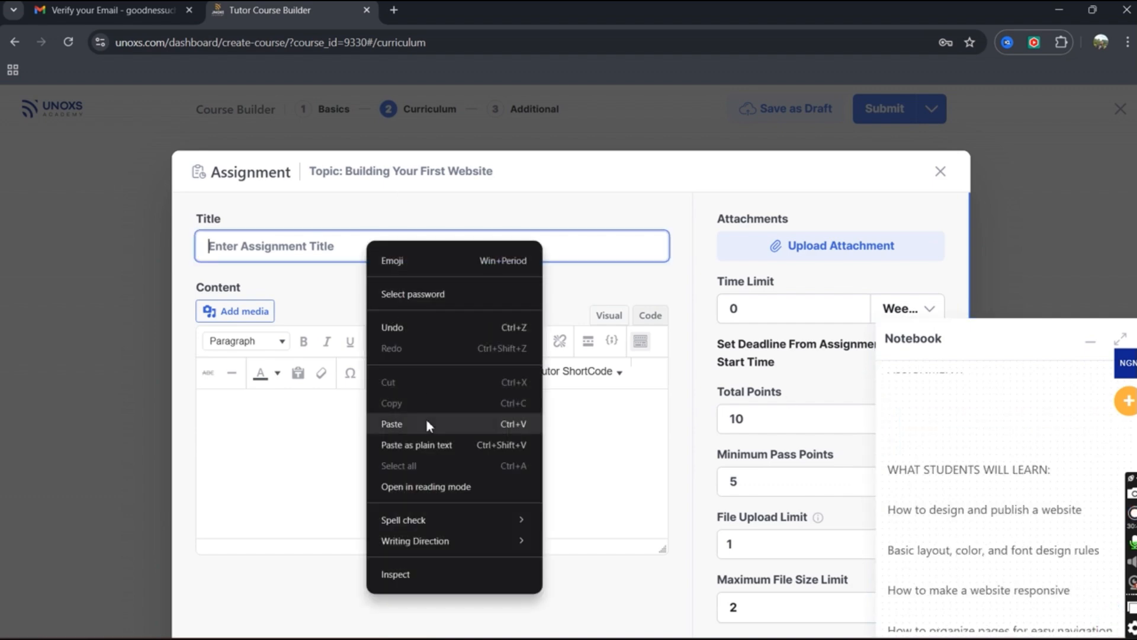
pyautogui.click(292, 438)
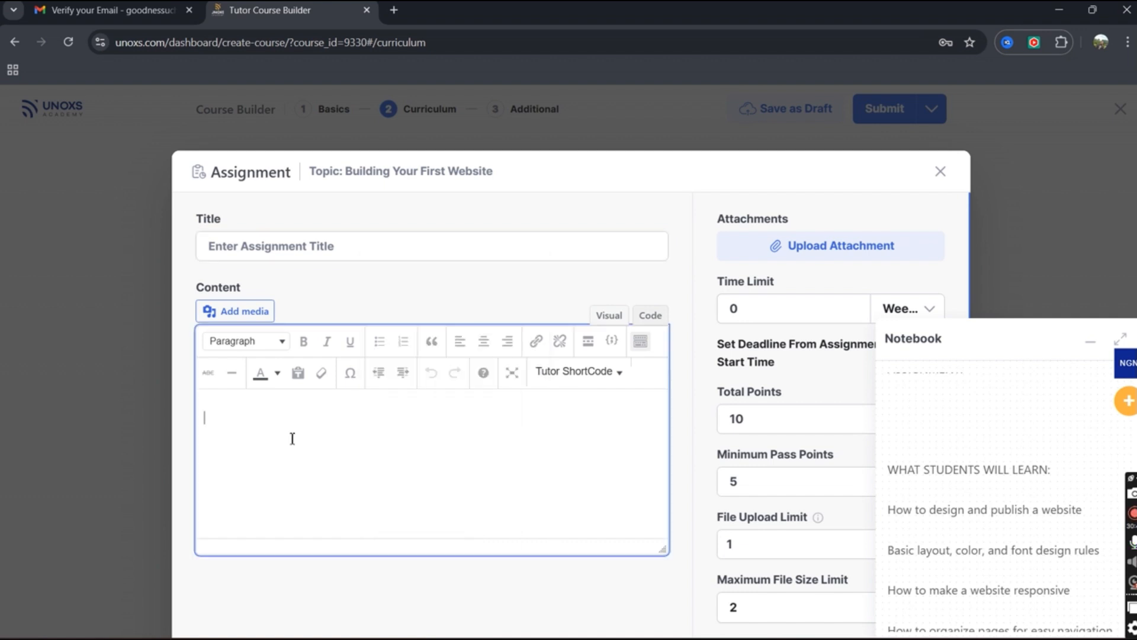
pyautogui.rightClick(318, 249)
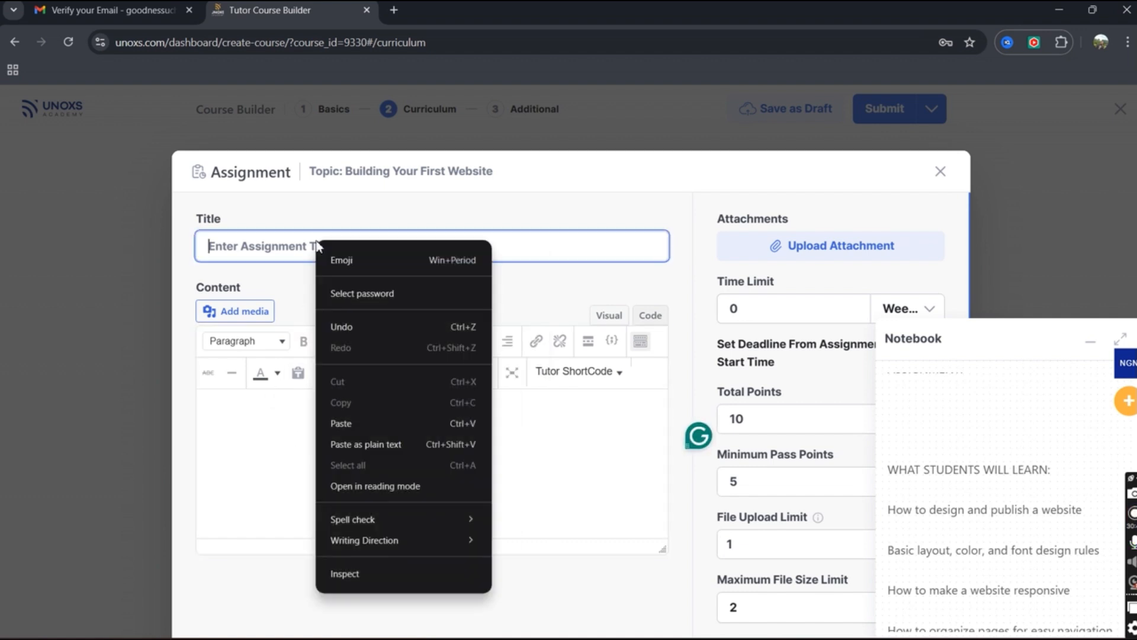
pyautogui.click(360, 426)
pyautogui.rightClick(332, 449)
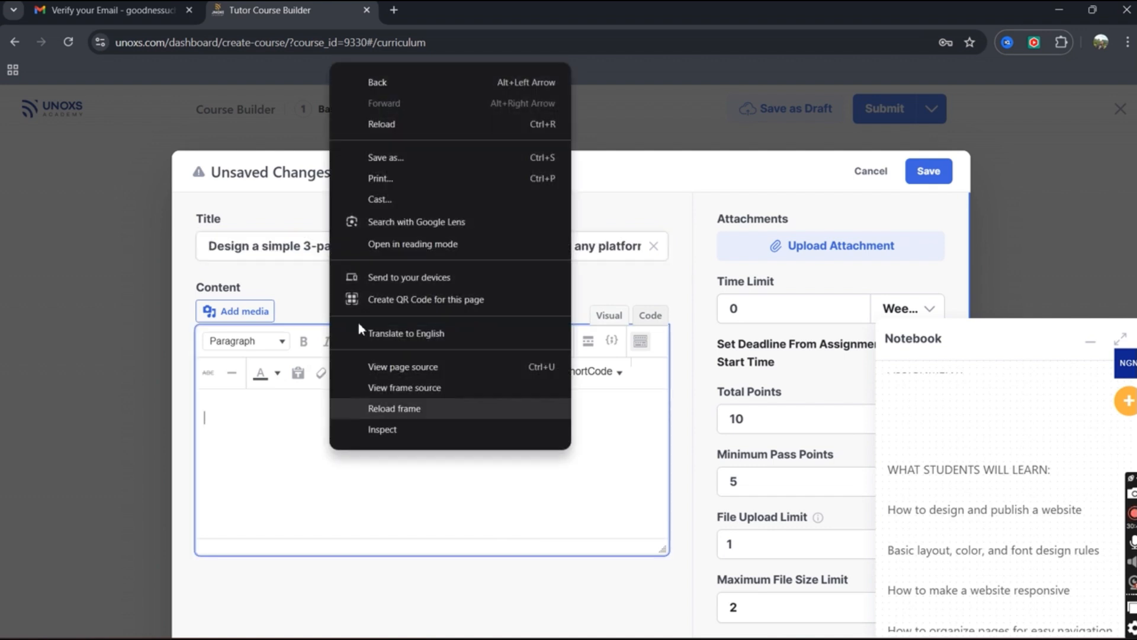
pyautogui.rightClick(258, 420)
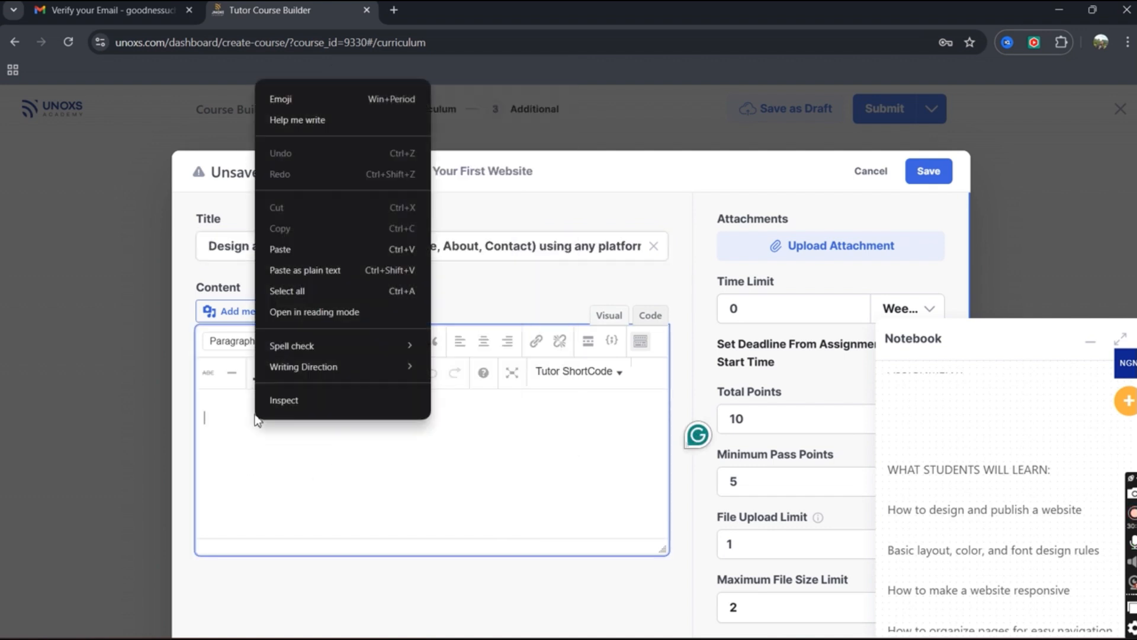
pyautogui.click(339, 269)
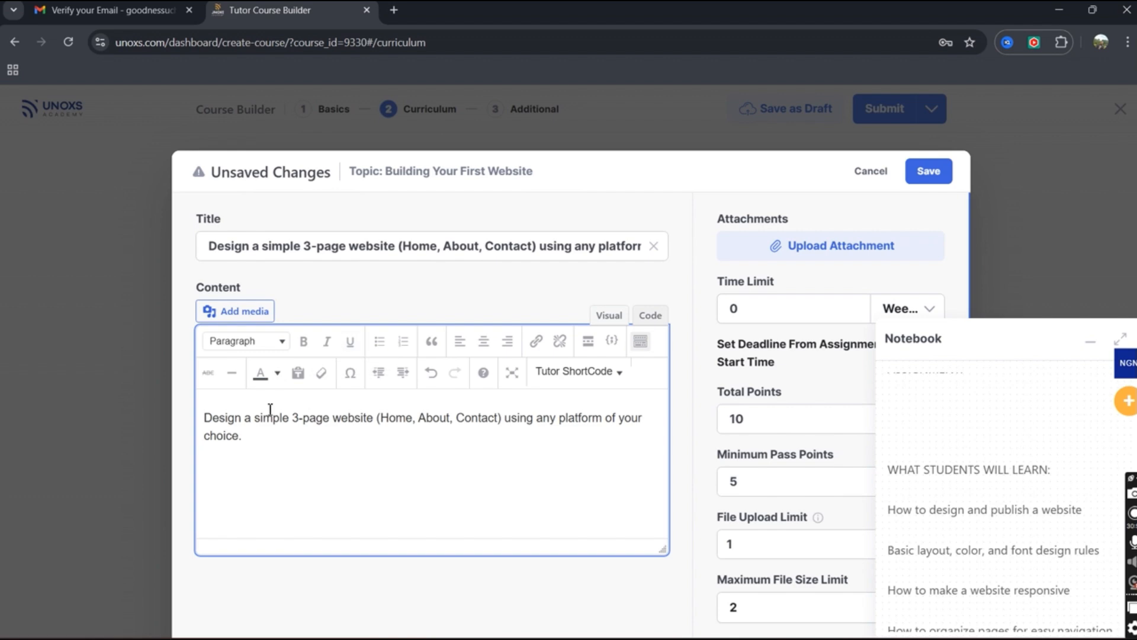
# Replace the assignment title with 'Assignment no. 1'.
pyautogui.click(282, 248)
pyautogui.hotkey('ctrl', 'a')
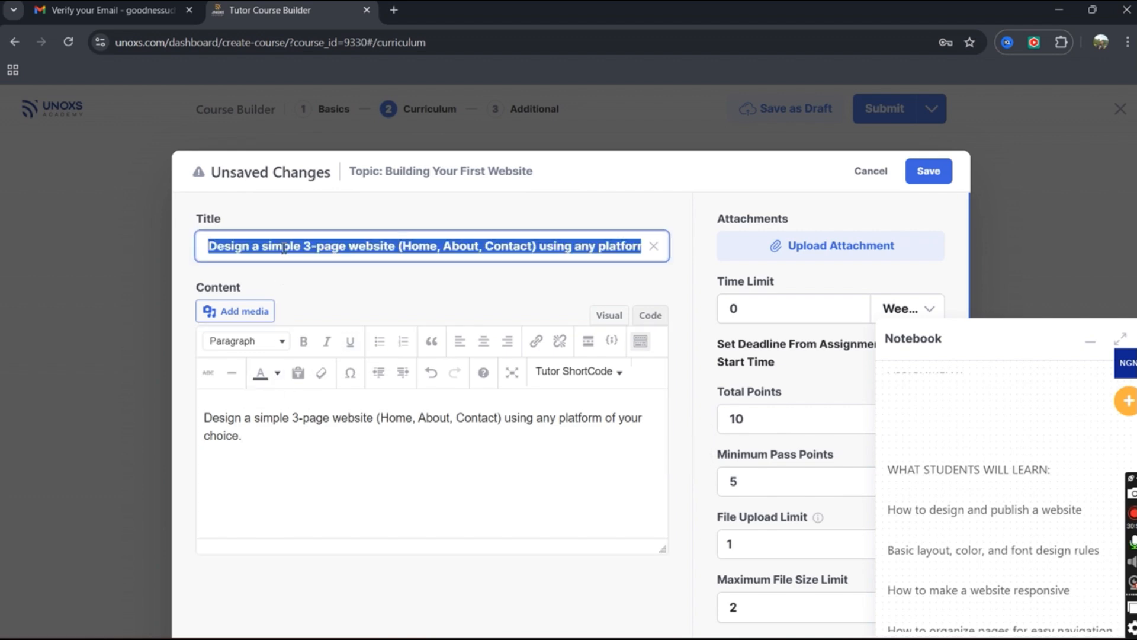
pyautogui.press('BackSpace')
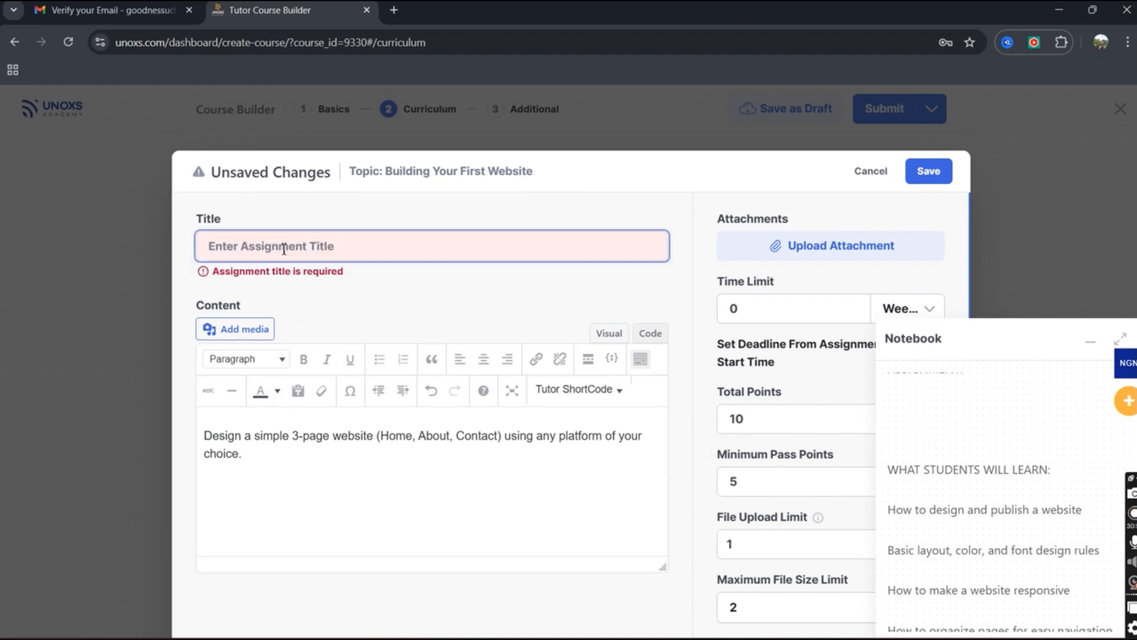
pyautogui.write('Ass')
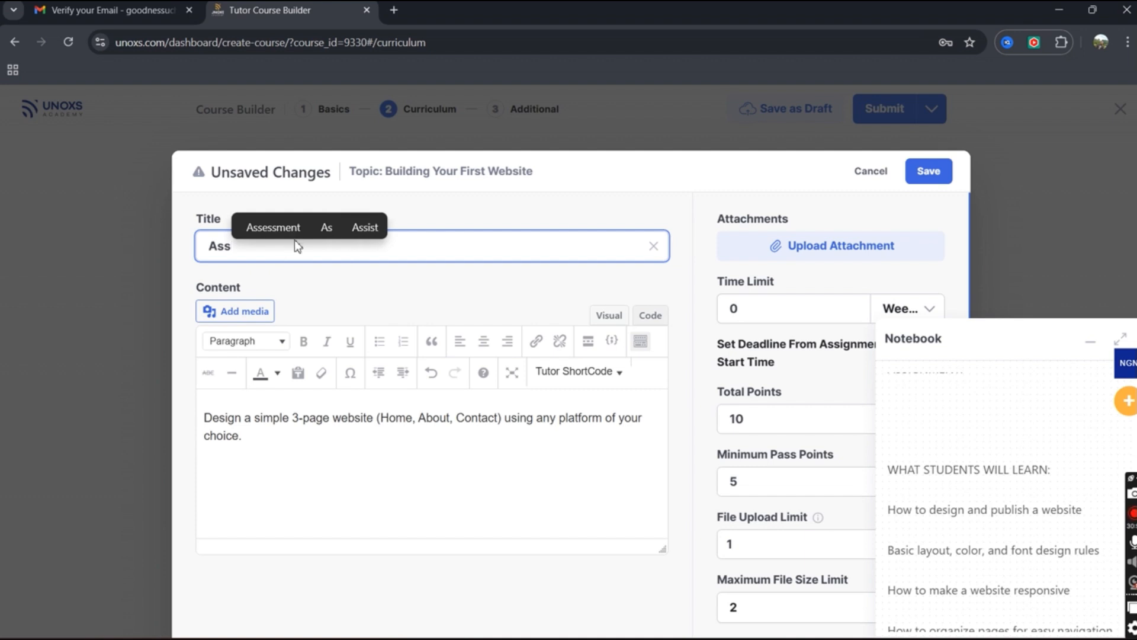
pyautogui.write('ig')
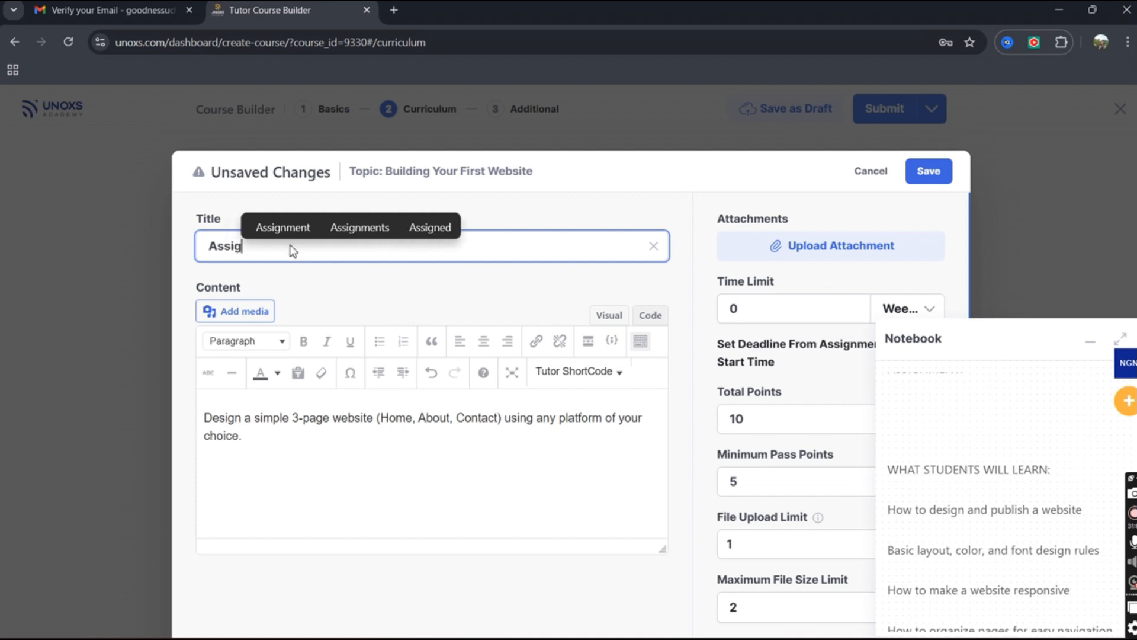
pyautogui.click(282, 227)
pyautogui.write('n')
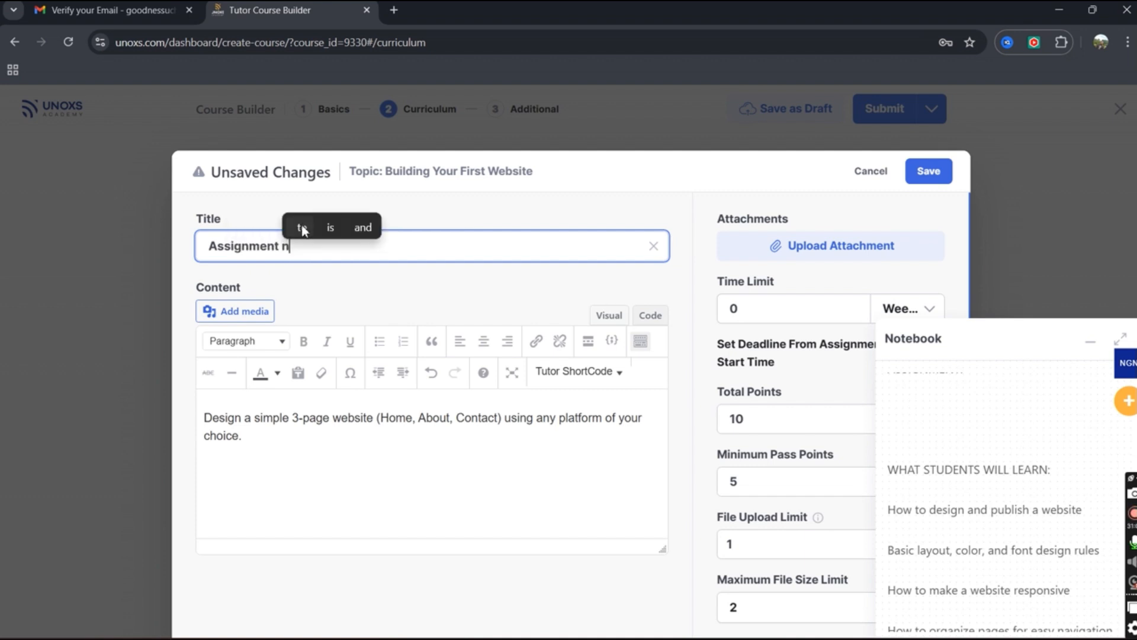
pyautogui.write('o.')
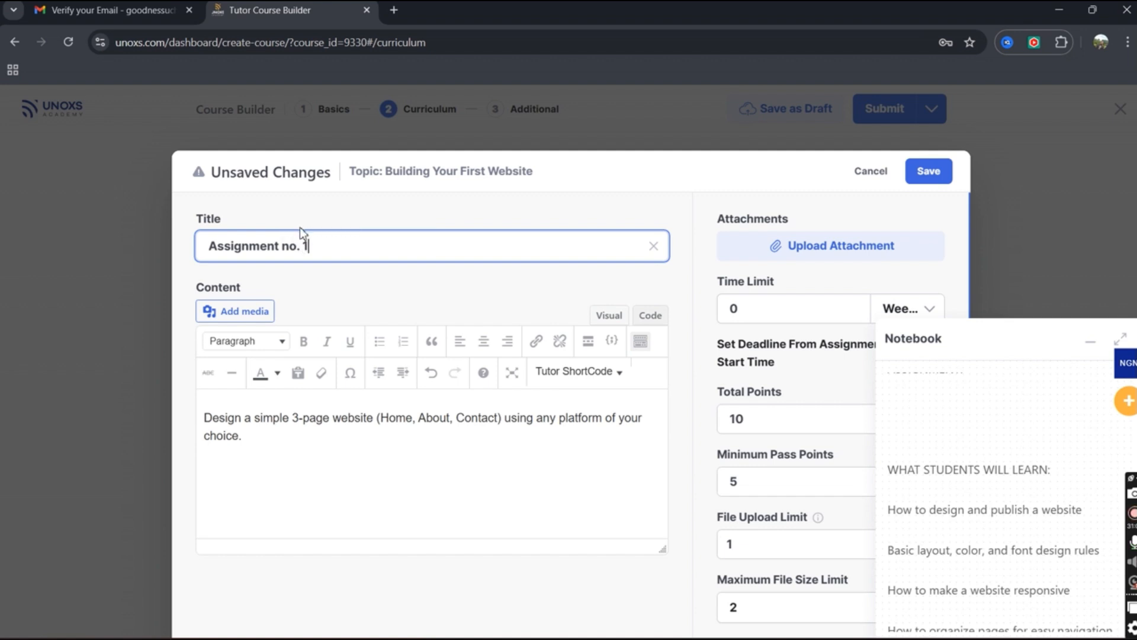
pyautogui.write(' 1')
pyautogui.click(439, 504)
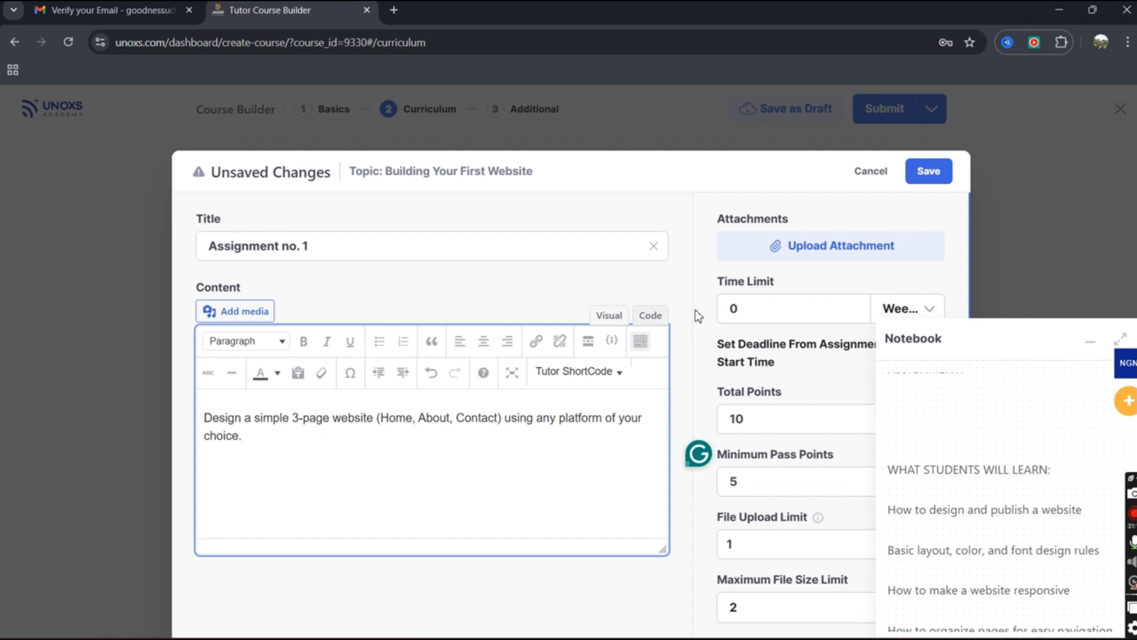
pyautogui.scroll(1, 981, 466)
# Give Assignment no. 1 a 2-week time limit counted from start and open the media library.
pyautogui.scroll(5, 980, 466)
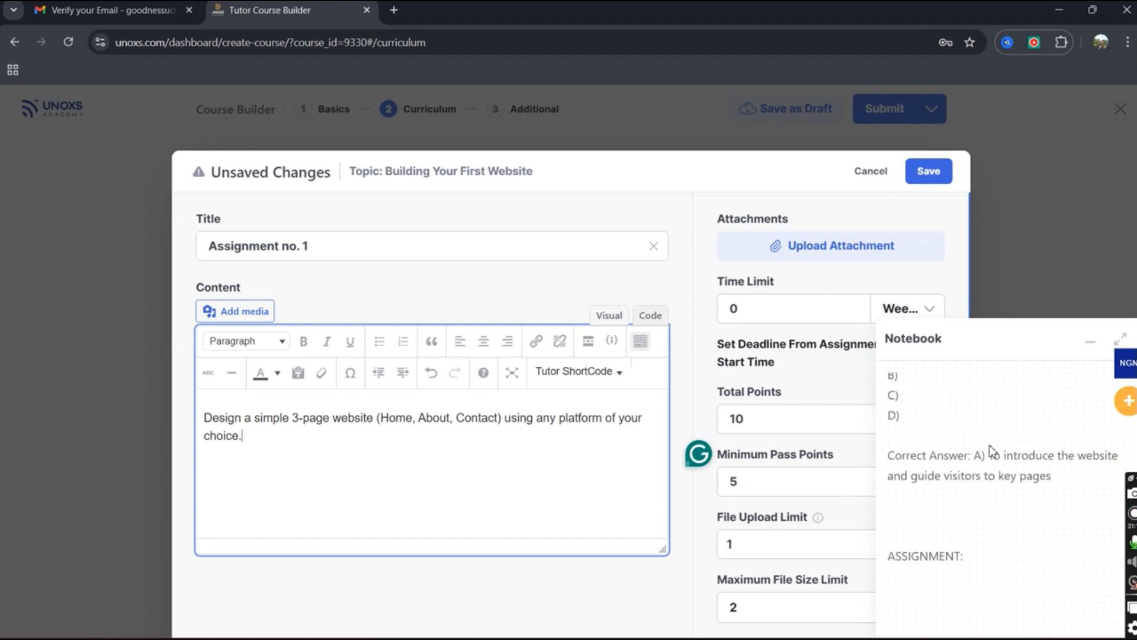
pyautogui.click(1090, 342)
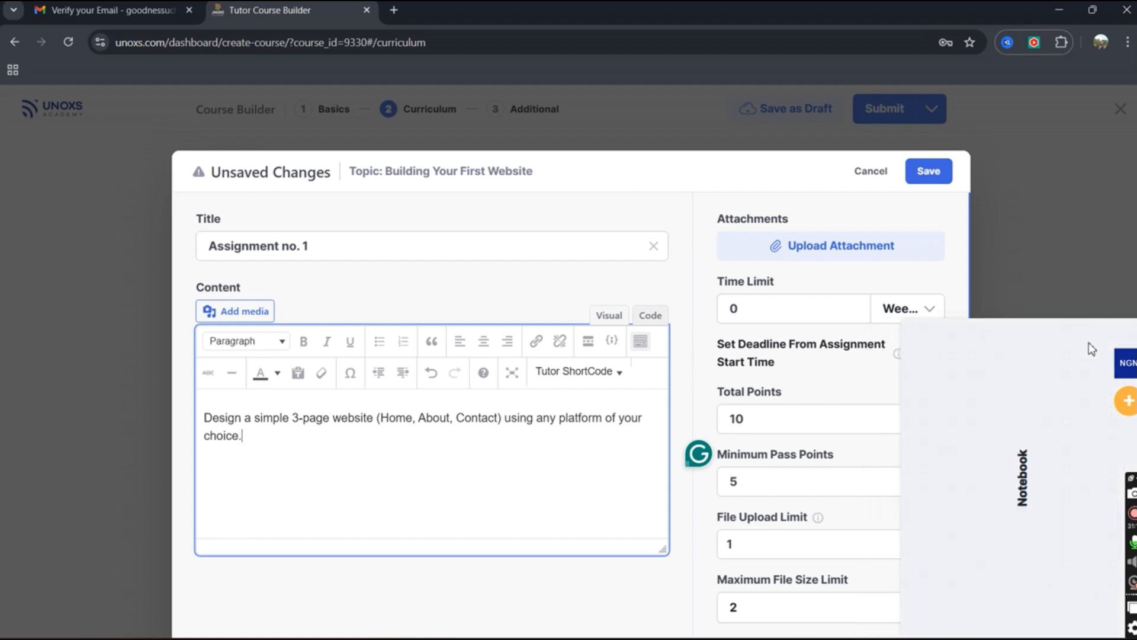
pyautogui.click(769, 314)
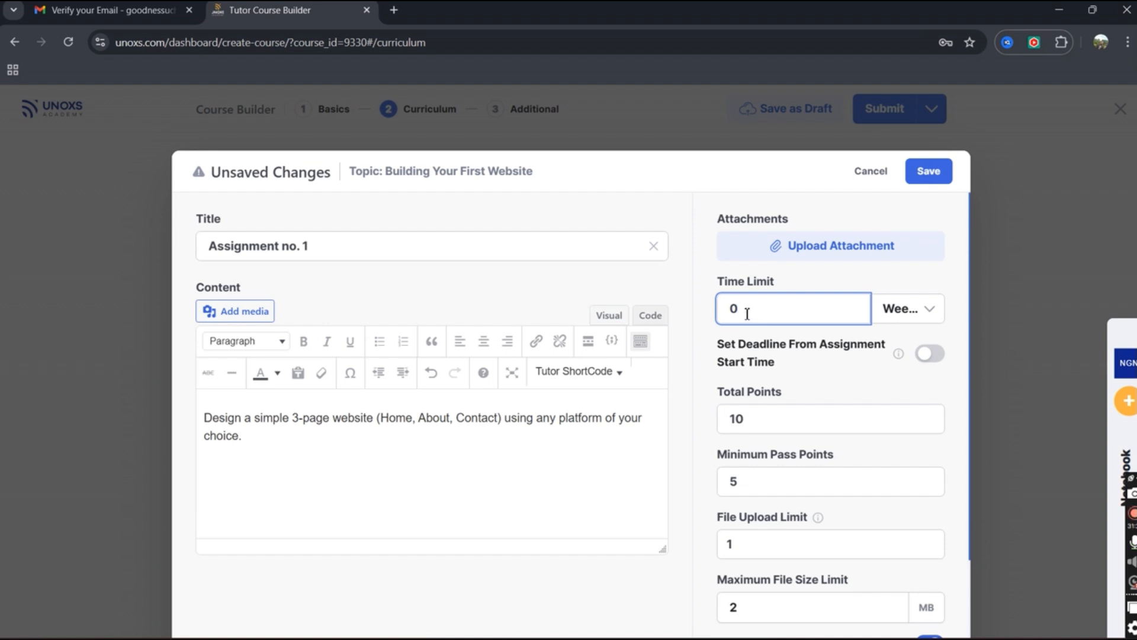
pyautogui.moveTo(748, 314); pyautogui.dragTo(709, 318)
pyautogui.write('2')
pyautogui.click(909, 313)
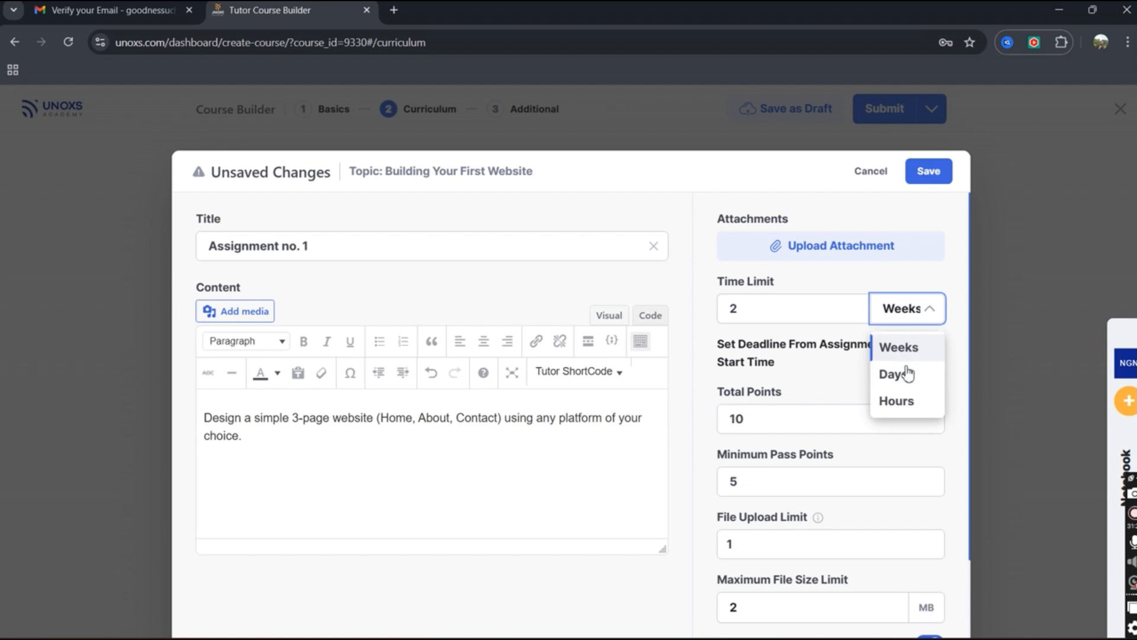
pyautogui.click(902, 316)
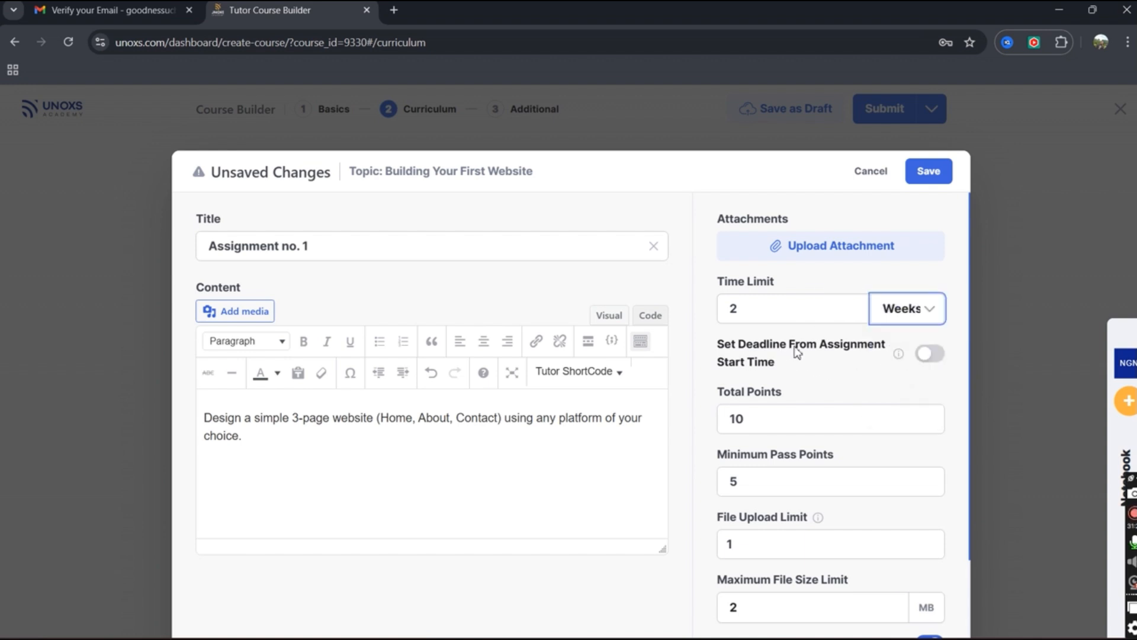
pyautogui.click(930, 354)
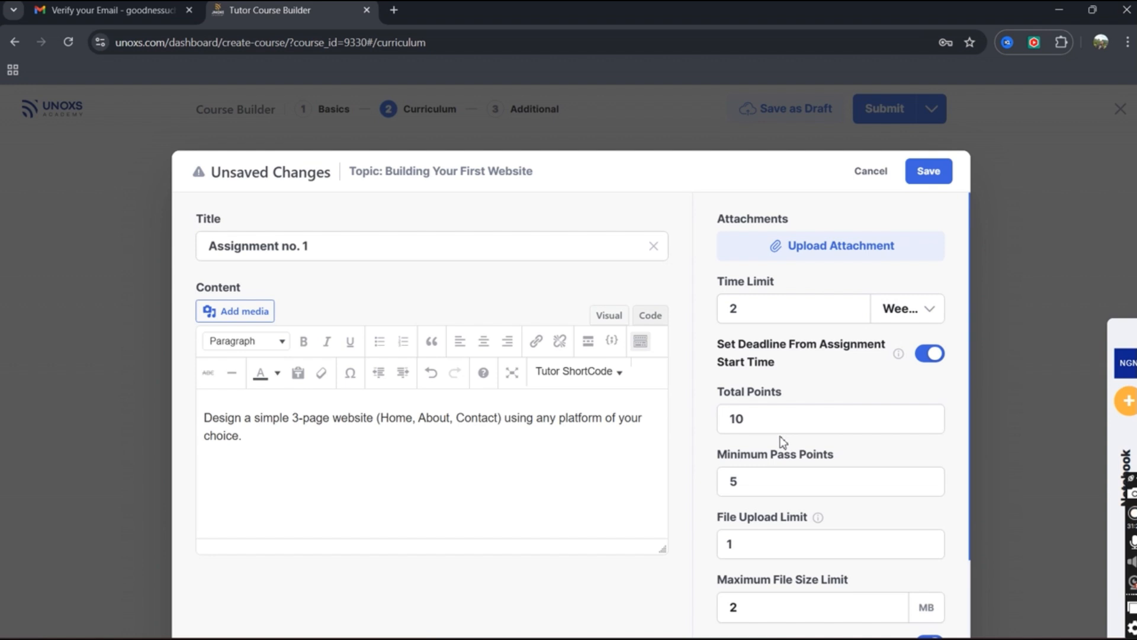
pyautogui.moveTo(898, 354)
pyautogui.click(827, 254)
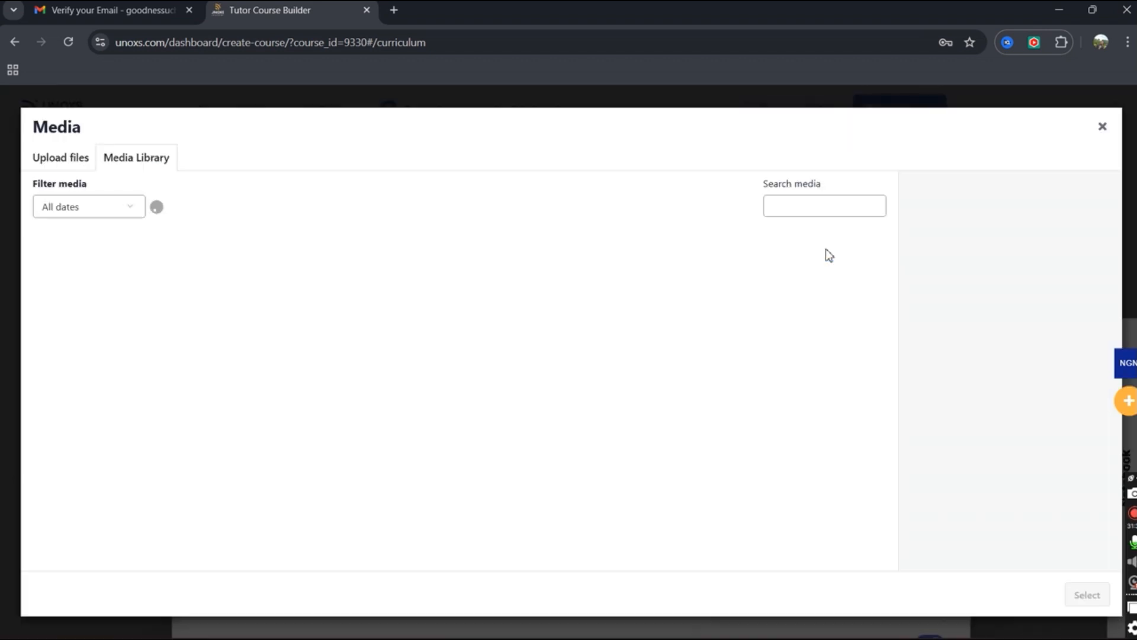
# Skip the attachment, keep 10 total points, set upload limit and resubmission attempts to 2, and save.
pyautogui.click(1100, 131)
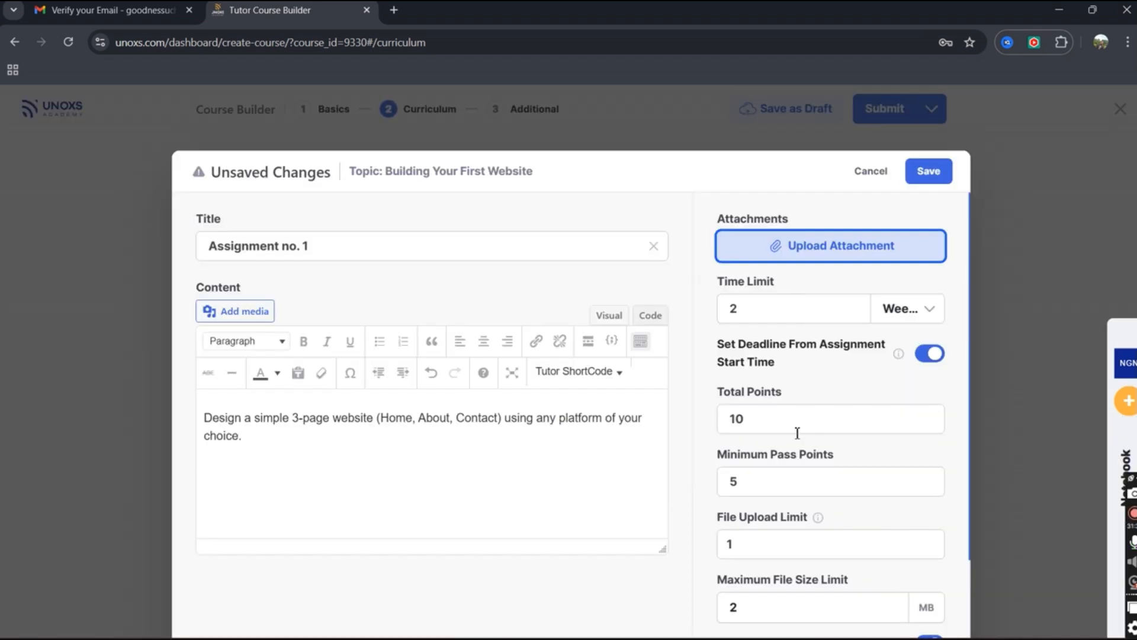
pyautogui.scroll(-2, 794, 431)
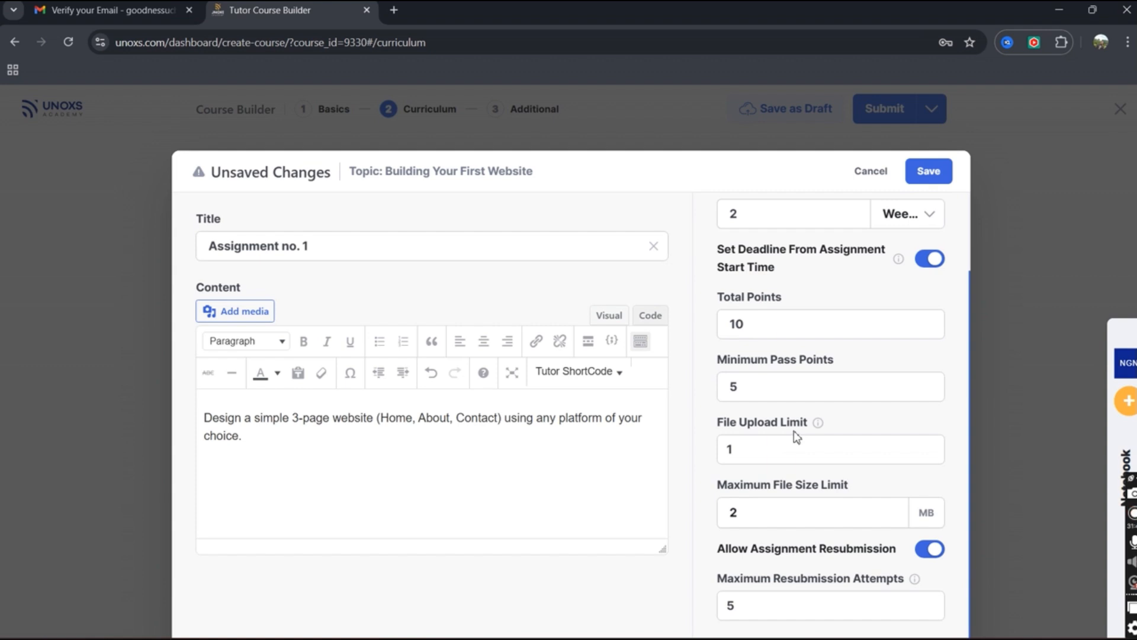
pyautogui.doubleClick(746, 326)
pyautogui.click(762, 325)
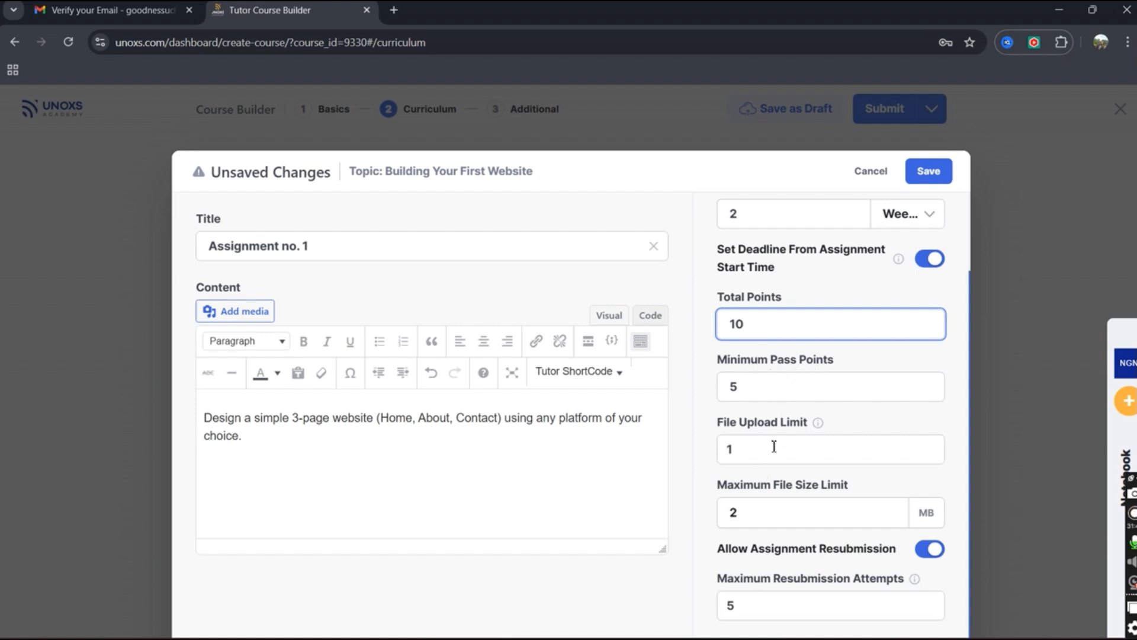
pyautogui.doubleClick(736, 455)
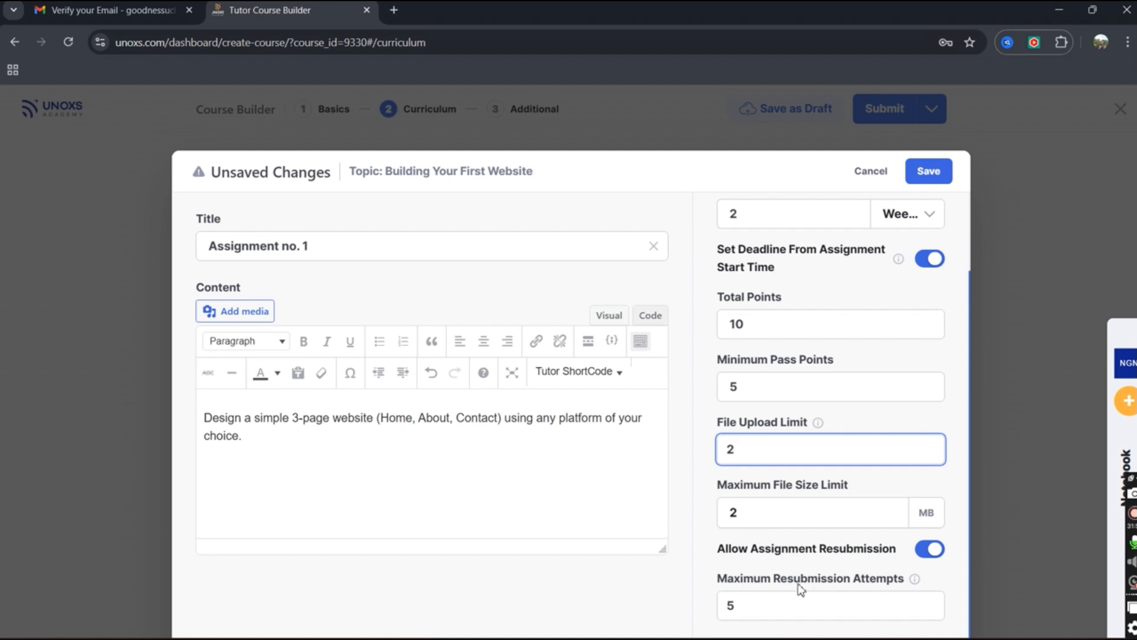
pyautogui.doubleClick(729, 606)
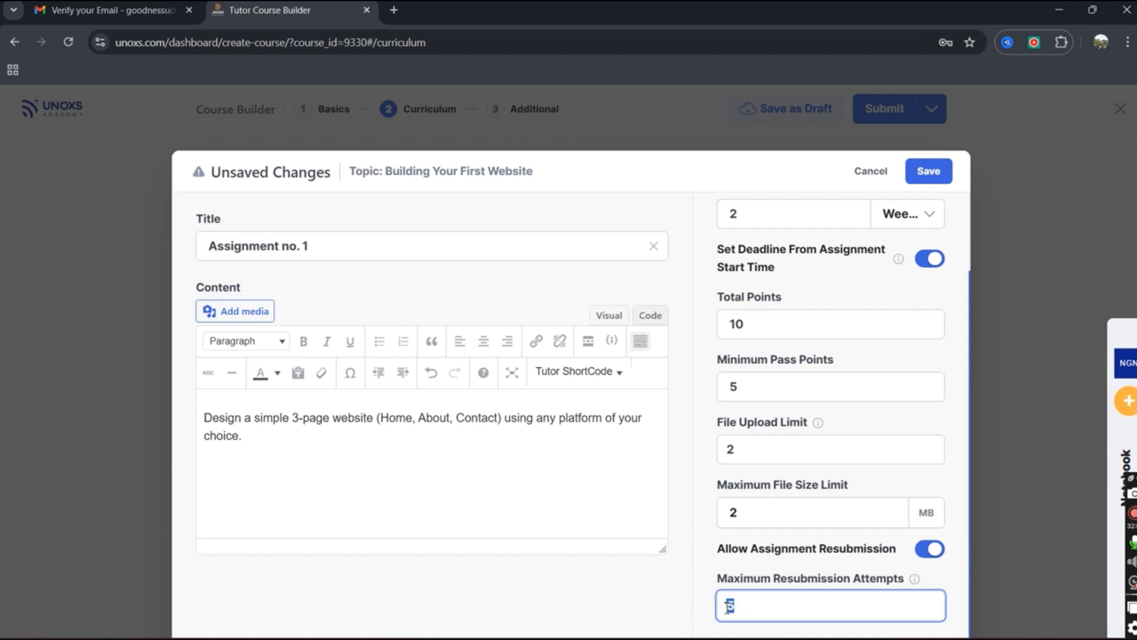
pyautogui.write('2')
pyautogui.scroll(2, 764, 539)
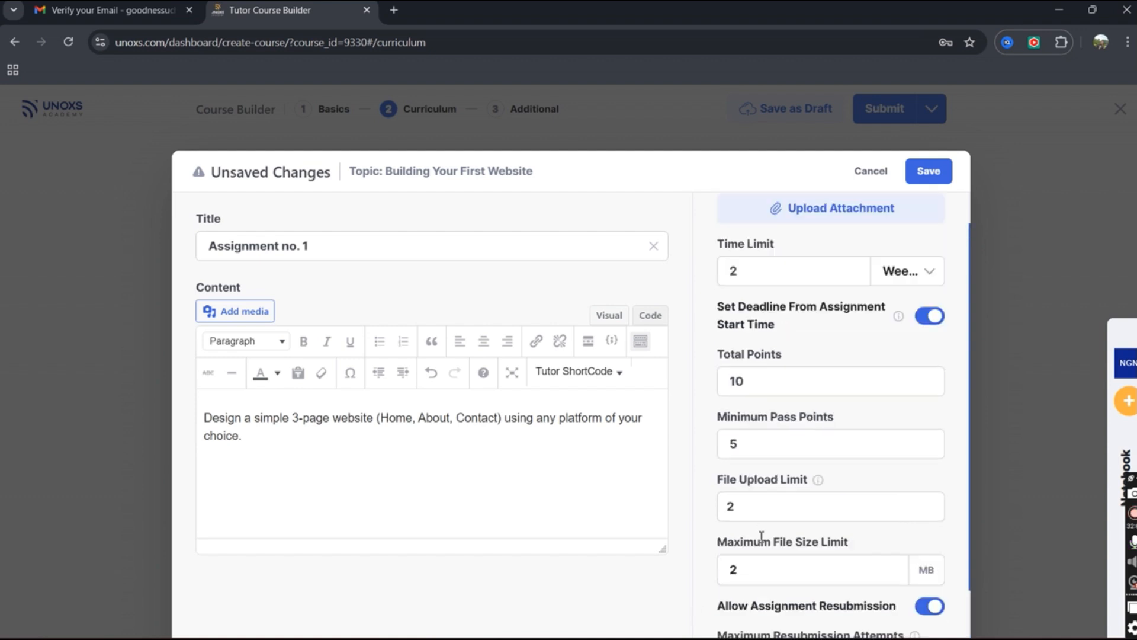
pyautogui.click(938, 176)
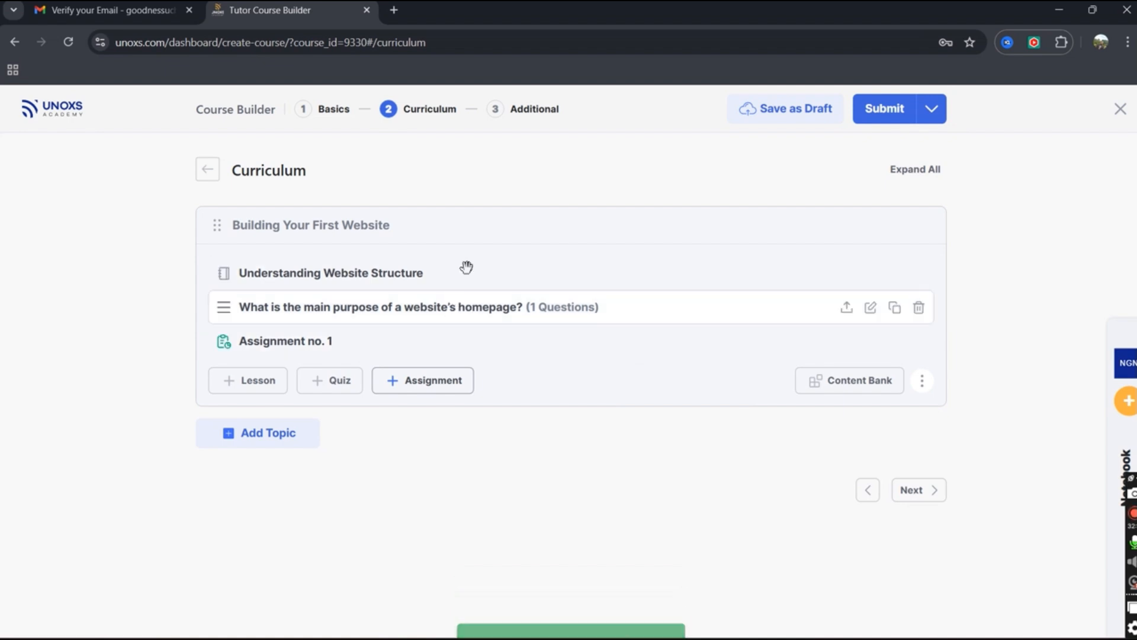
pyautogui.click(919, 501)
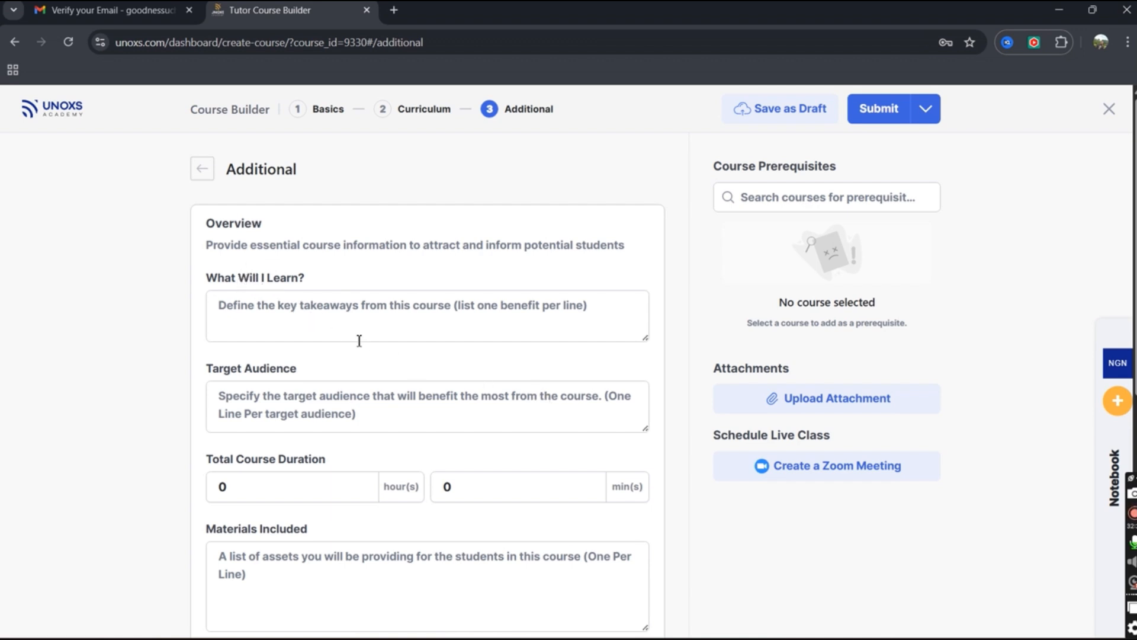
# Paste the learning outcomes list from the notes into What Will I Learn?
pyautogui.click(1115, 477)
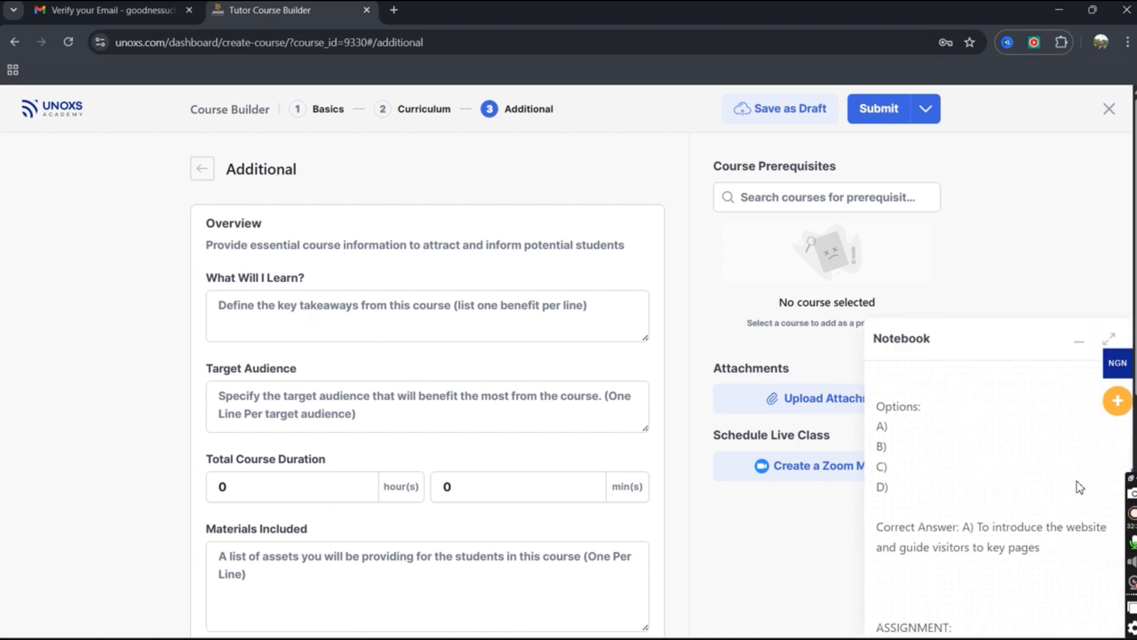
pyautogui.scroll(-15, 953, 510)
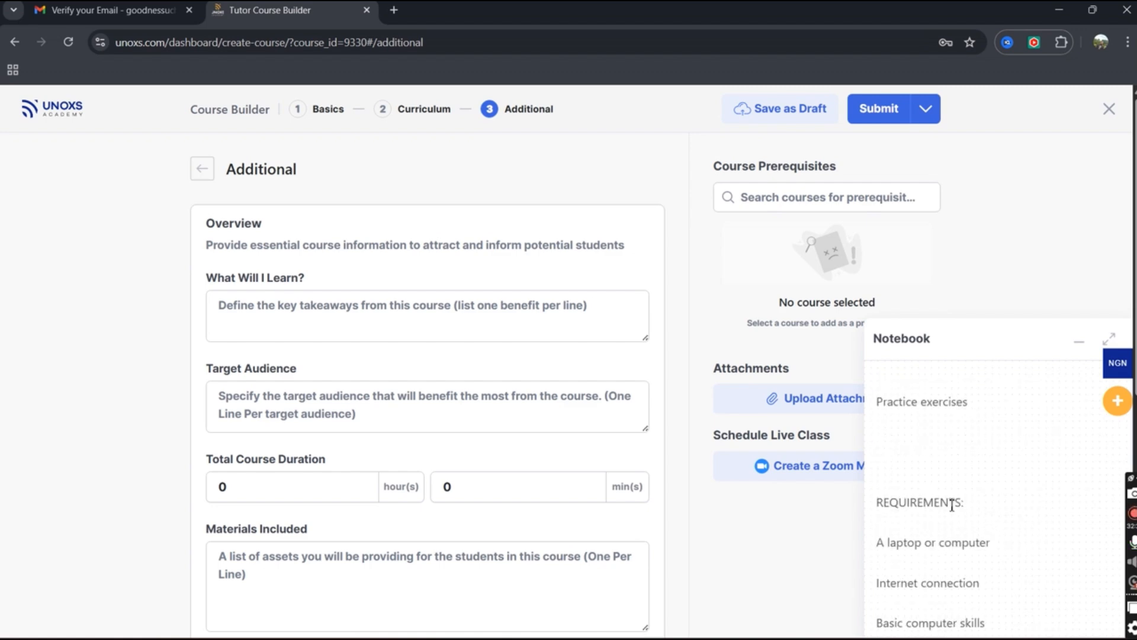
pyautogui.scroll(5, 968, 488)
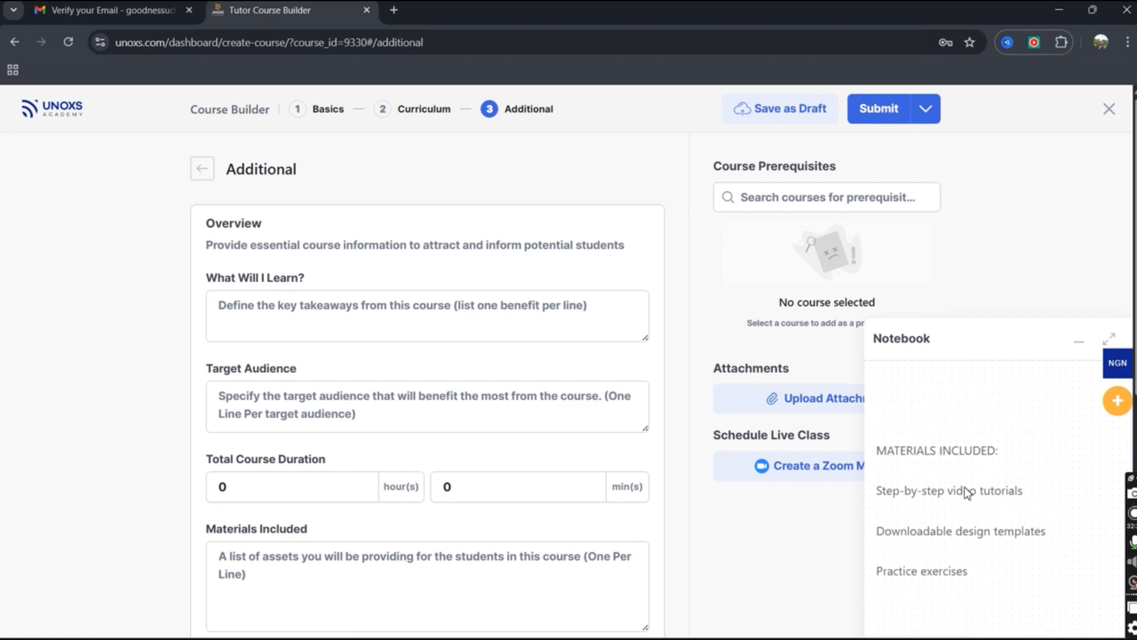
pyautogui.scroll(6, 965, 491)
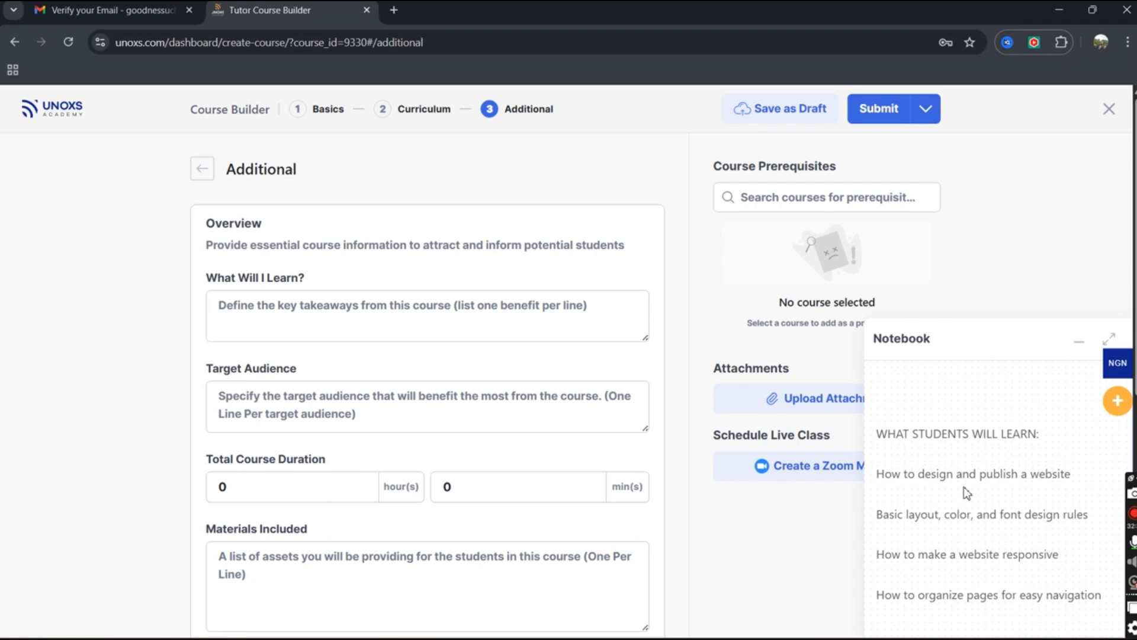
pyautogui.moveTo(881, 481); pyautogui.dragTo(1100, 618)
pyautogui.hotkey('ctrl', 'c')
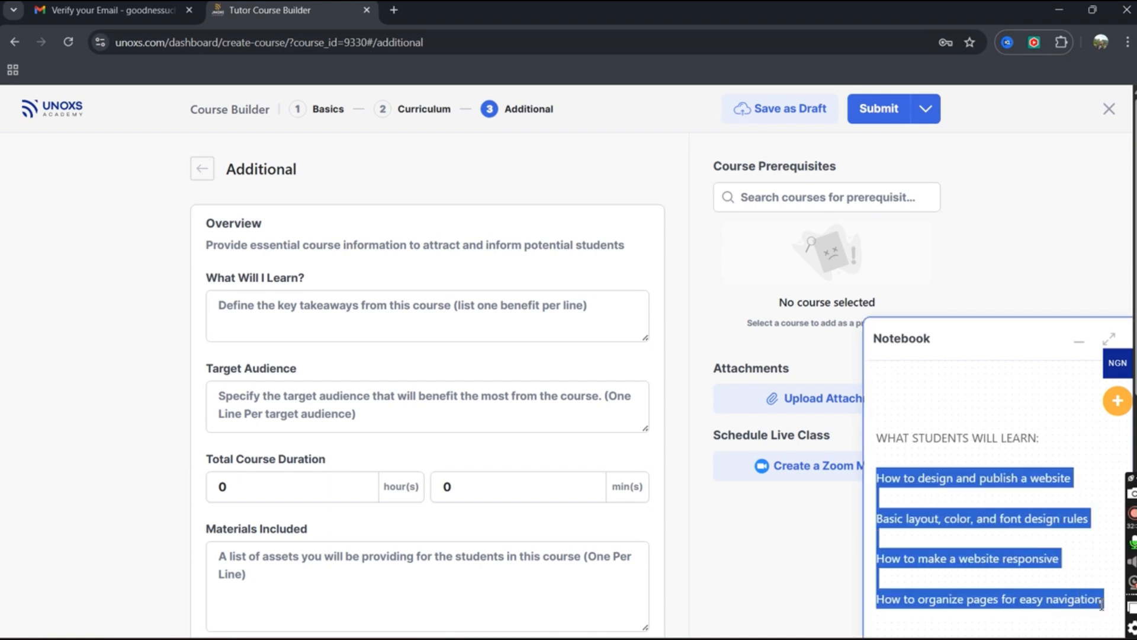
pyautogui.hotkey('ctrl', 'x')
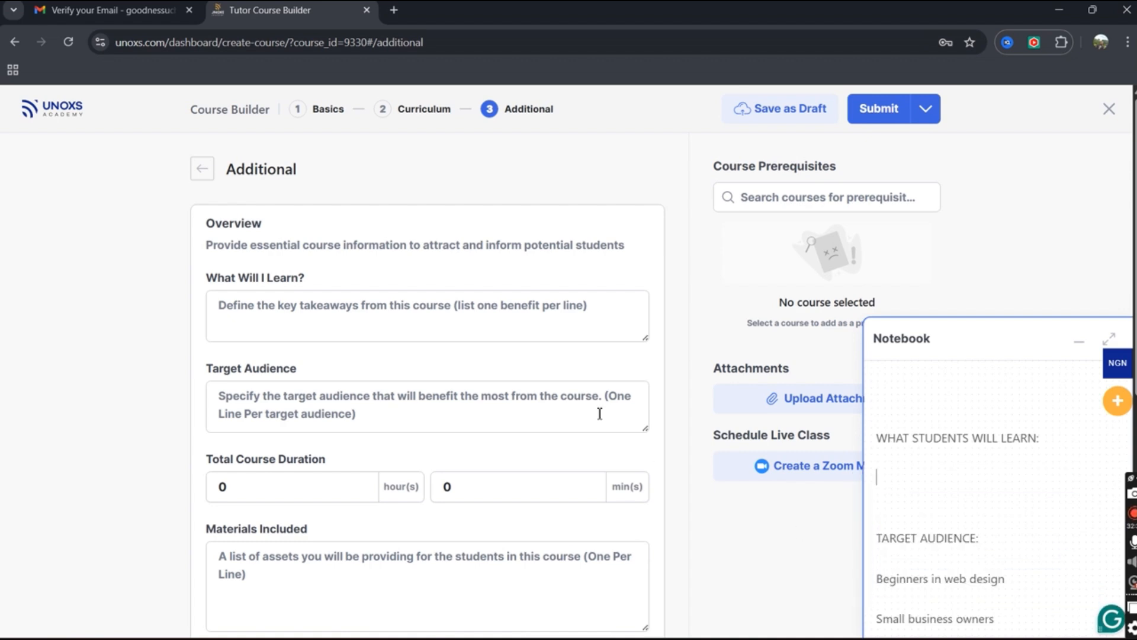
pyautogui.rightClick(337, 308)
pyautogui.click(406, 469)
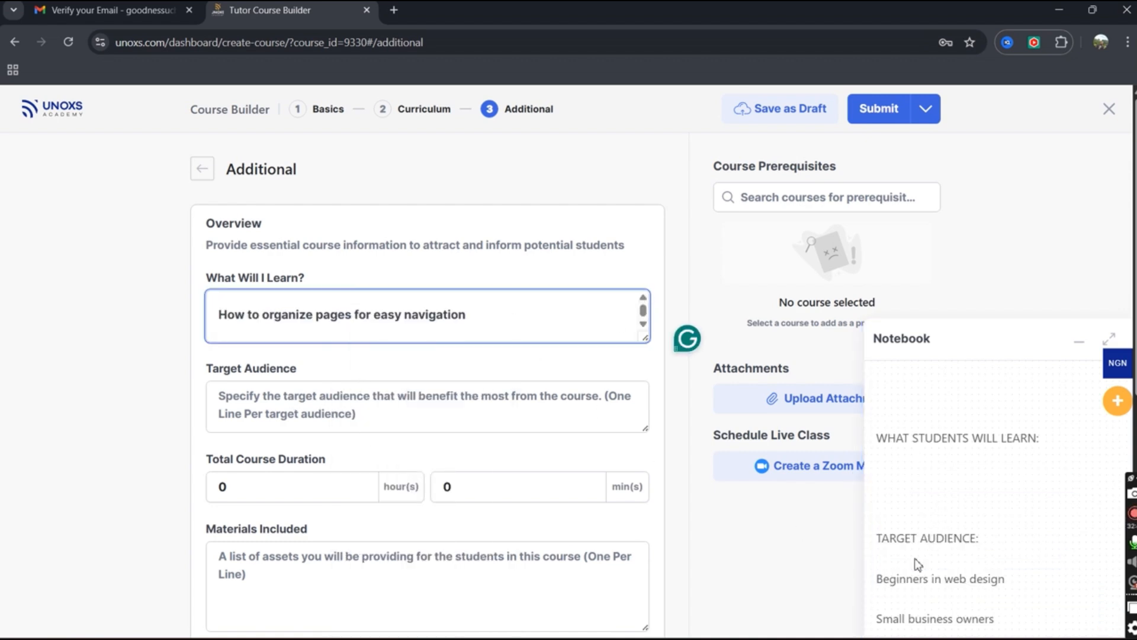
# Paste the target audience lines from the notes into Target Audience.
pyautogui.scroll(-8, 960, 517)
pyautogui.scroll(5, 955, 503)
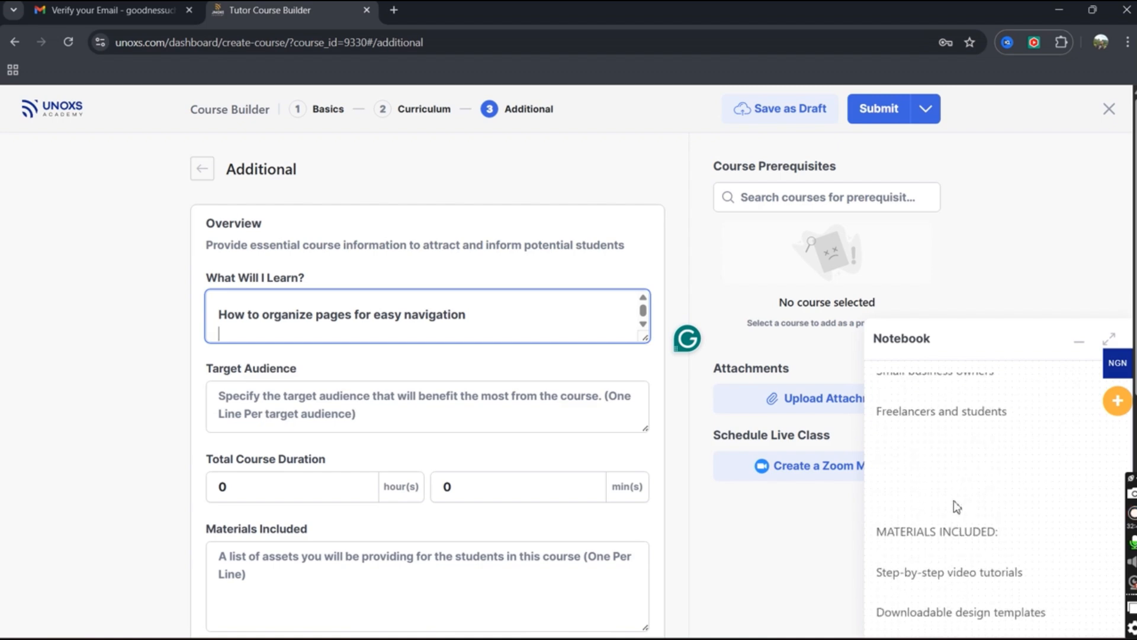
pyautogui.scroll(3, 950, 504)
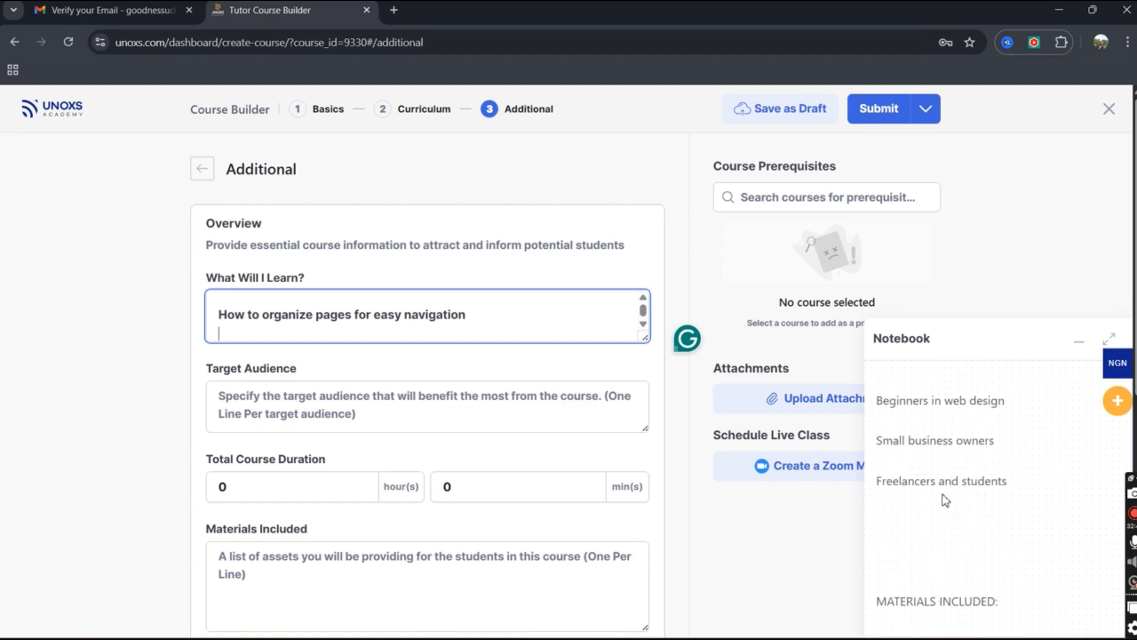
pyautogui.scroll(-1, 934, 505)
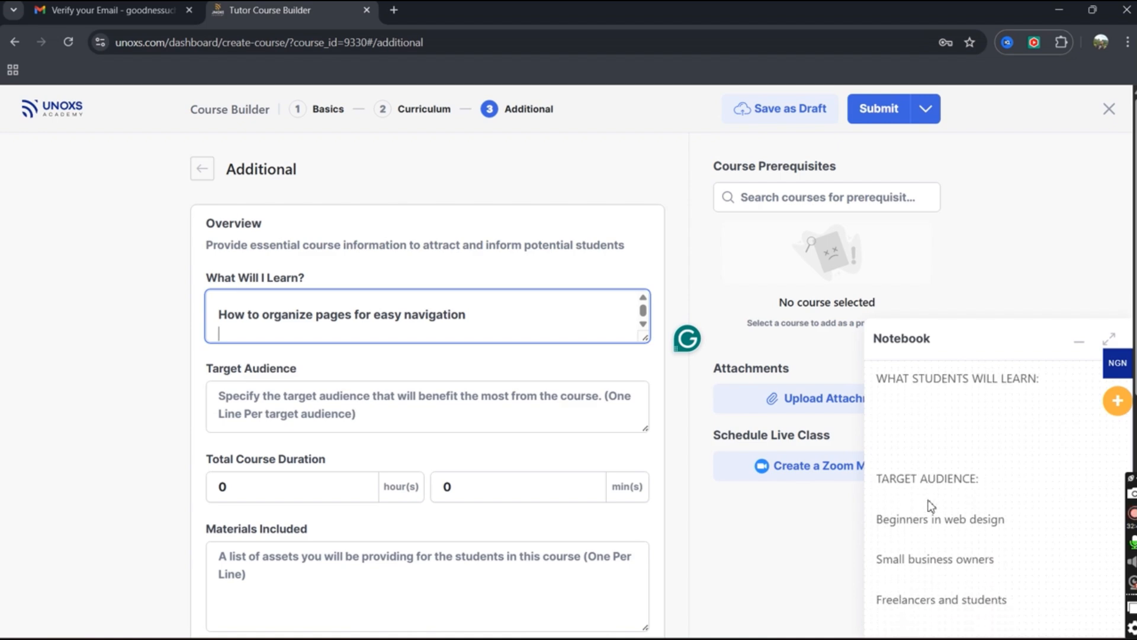
pyautogui.moveTo(878, 505); pyautogui.dragTo(1015, 597)
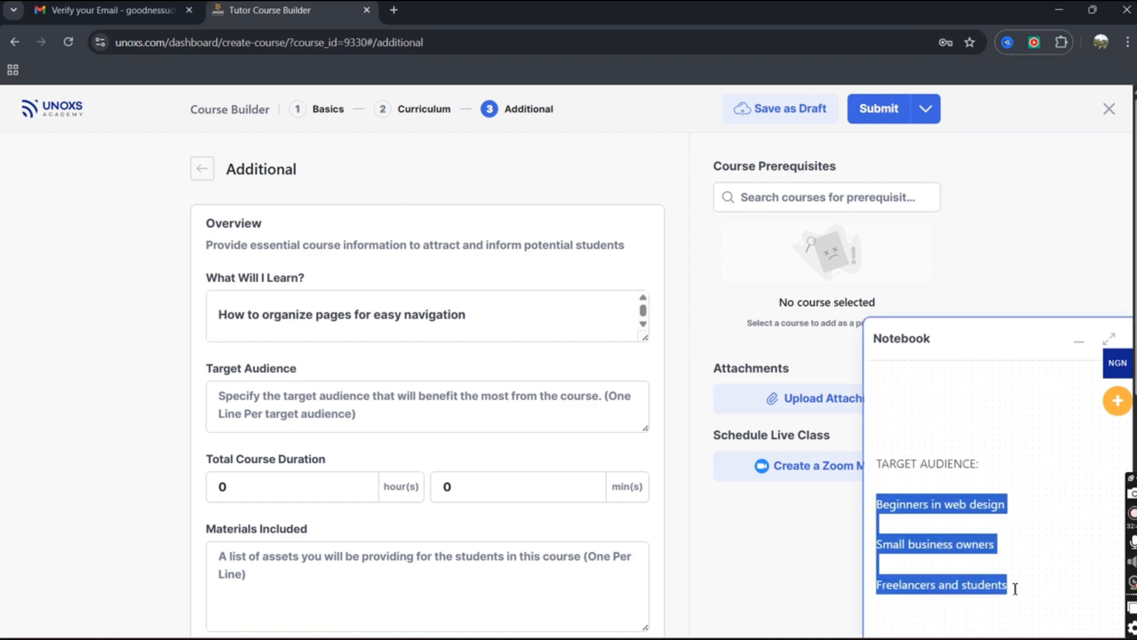
pyautogui.hotkey('ctrl', 'x')
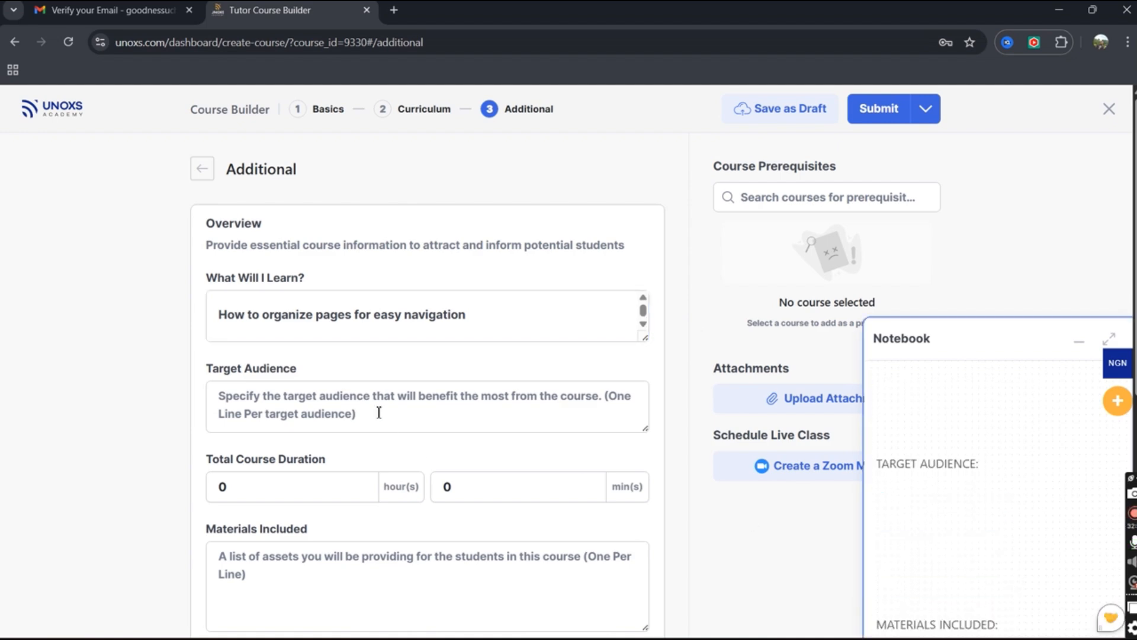
pyautogui.rightClick(305, 393)
pyautogui.click(379, 367)
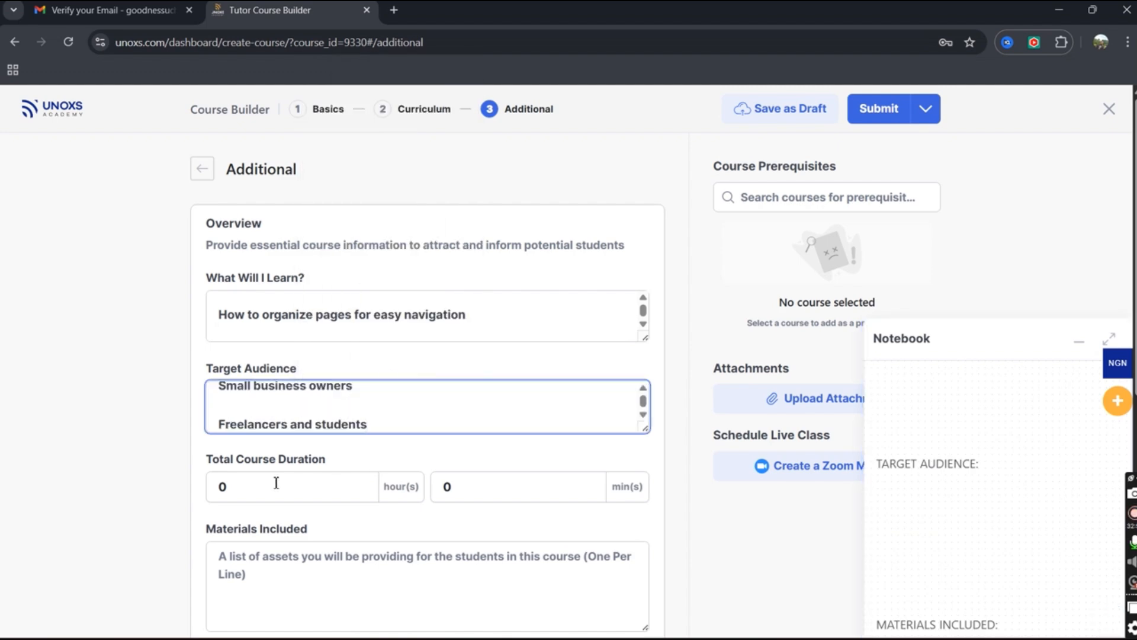
pyautogui.moveTo(250, 490); pyautogui.dragTo(218, 497)
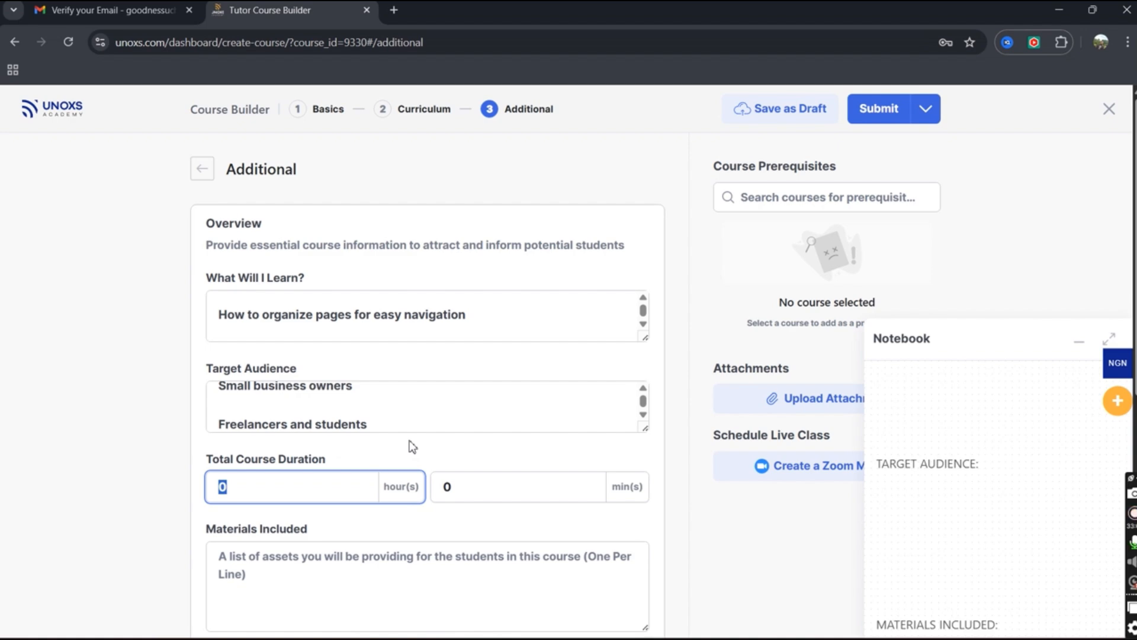
# Set the course duration to 2 hours 20 minutes.
pyautogui.write('2')
pyautogui.click(504, 487)
pyautogui.doubleClick(445, 488)
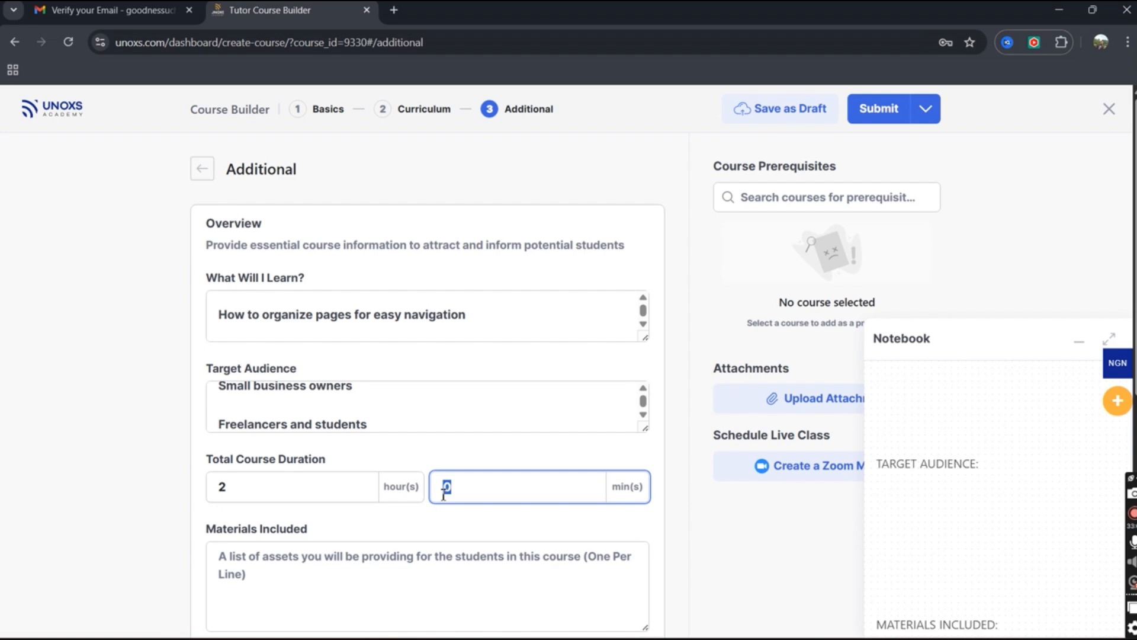
pyautogui.click(441, 492)
pyautogui.write('2')
# Move video tutorials, downloadable design templates and practice exercises from the notebook into Materials Included.
pyautogui.scroll(-1, 500, 536)
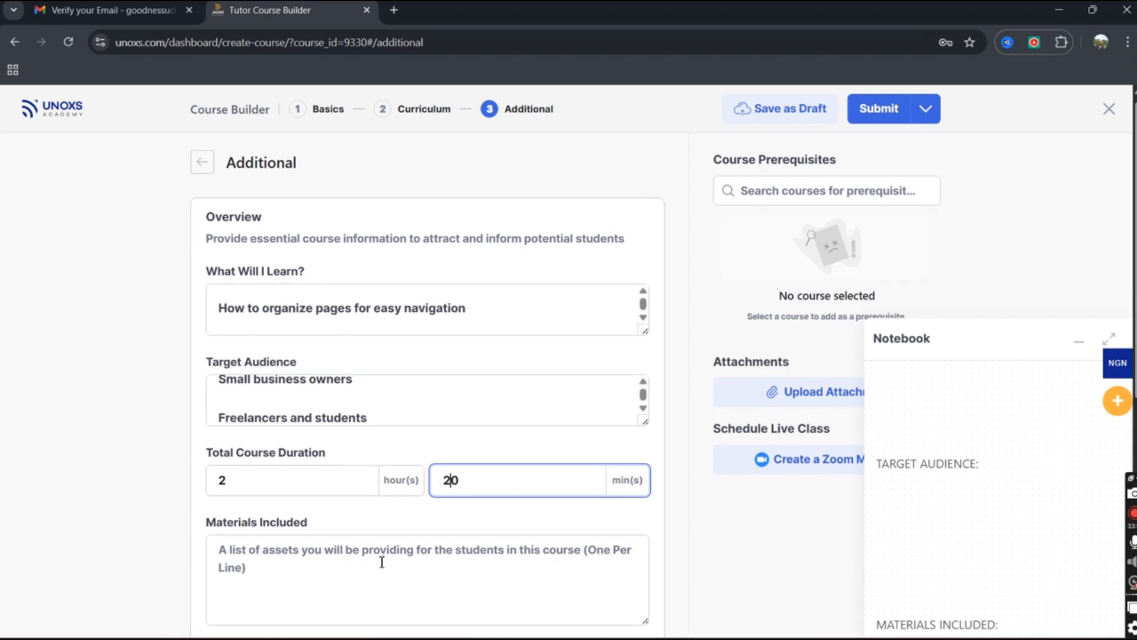
pyautogui.scroll(-1, 513, 443)
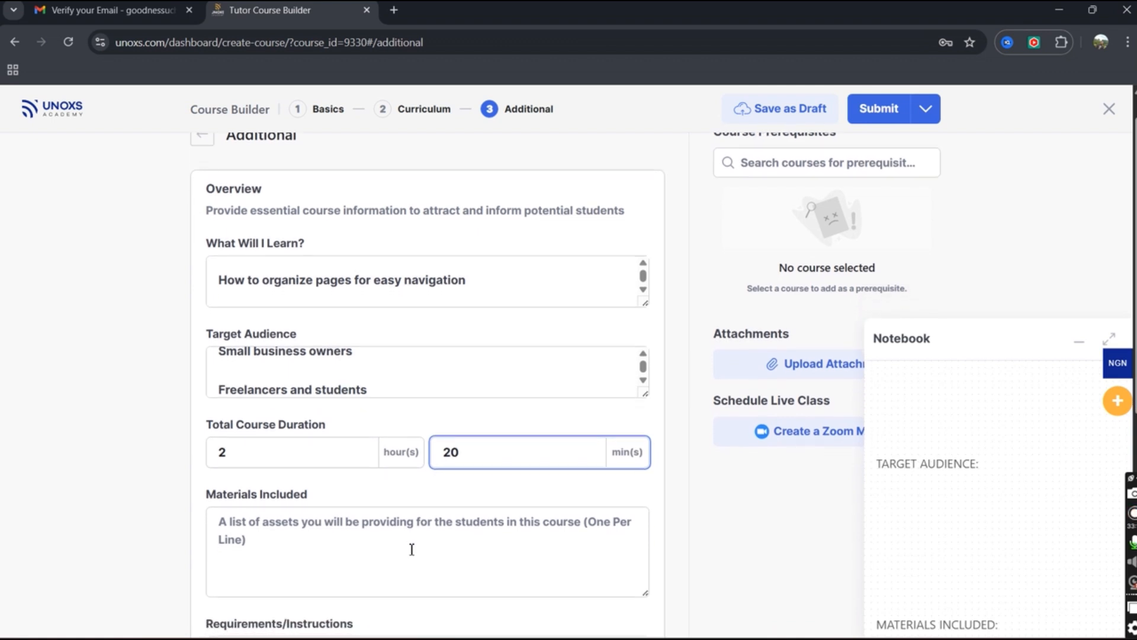
pyautogui.click(412, 549)
pyautogui.scroll(-5, 926, 551)
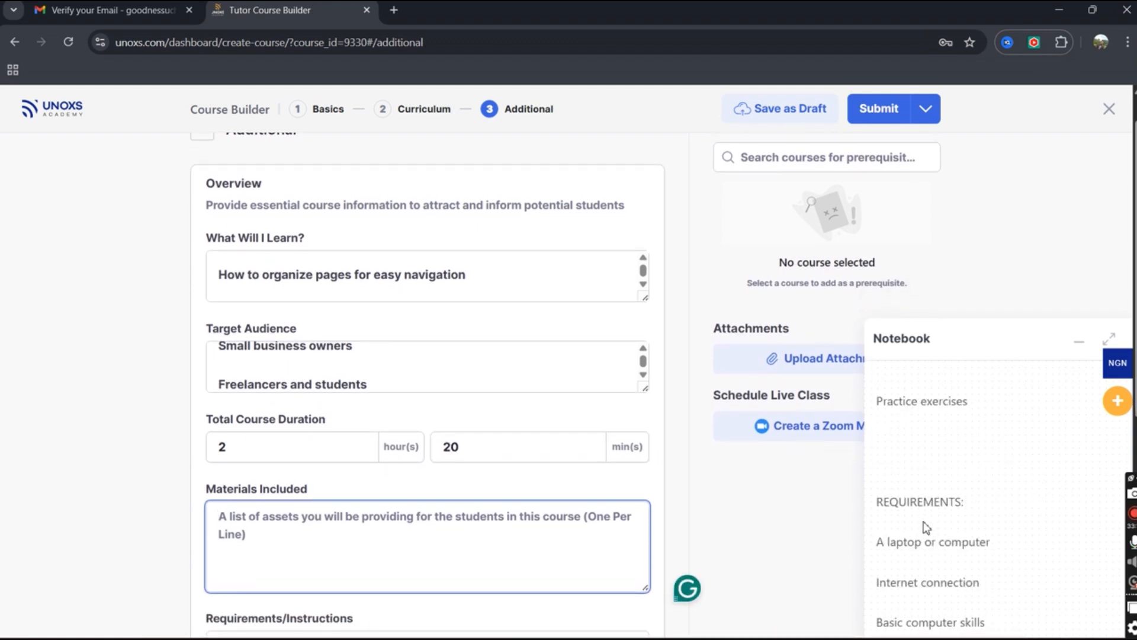
pyautogui.scroll(1, 926, 527)
pyautogui.scroll(3, 926, 524)
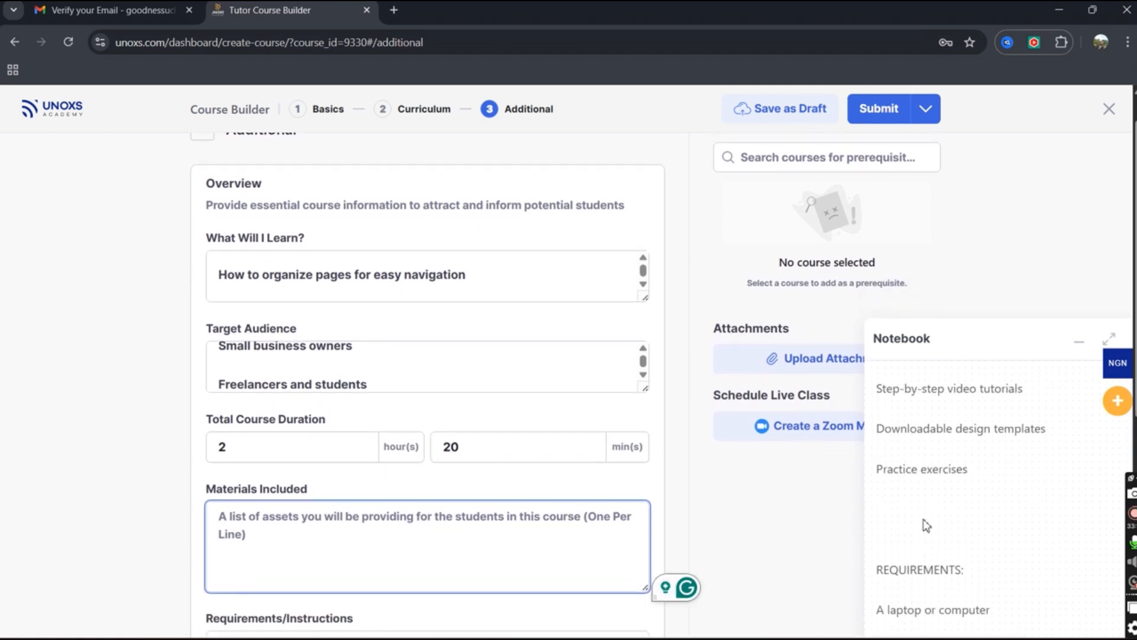
pyautogui.click(878, 427)
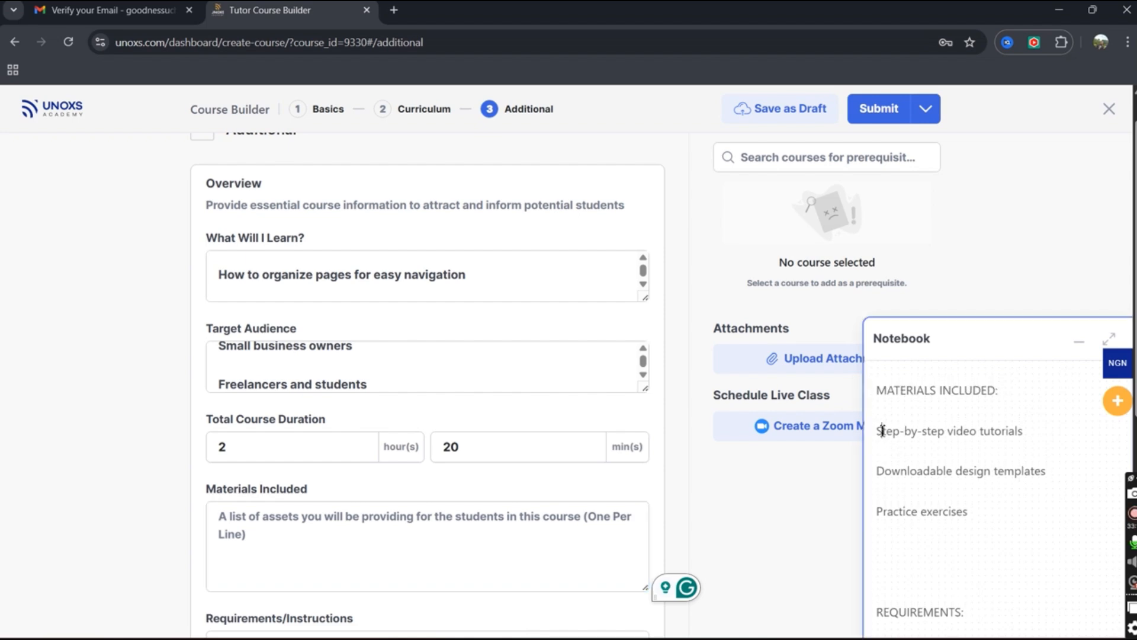
pyautogui.moveTo(878, 428); pyautogui.dragTo(982, 510)
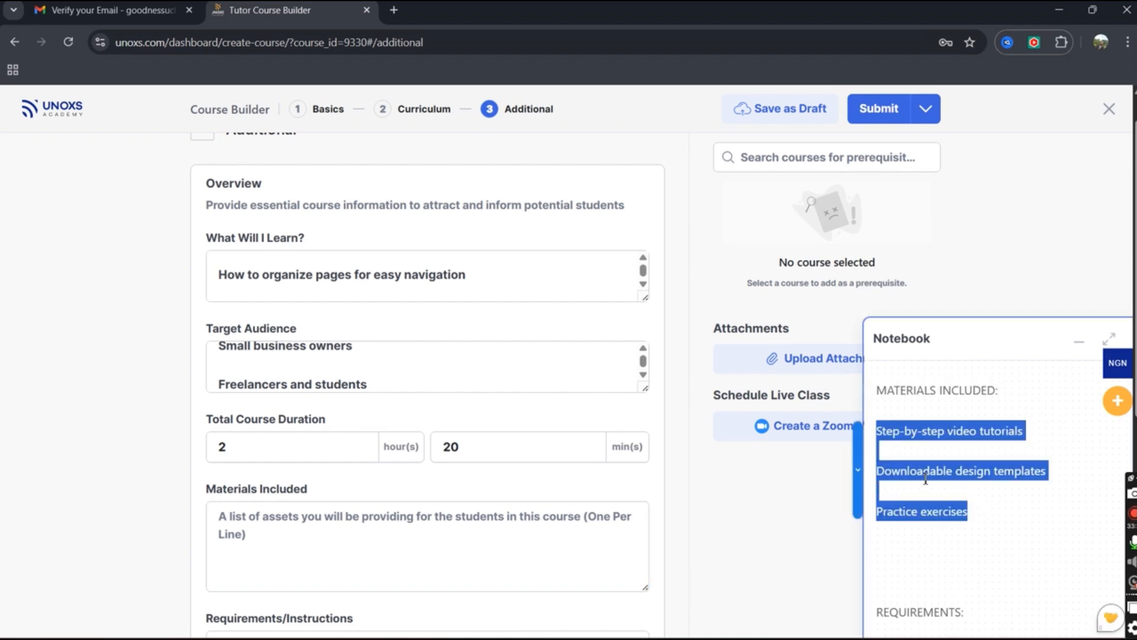
pyautogui.hotkey('ctrl', 'x')
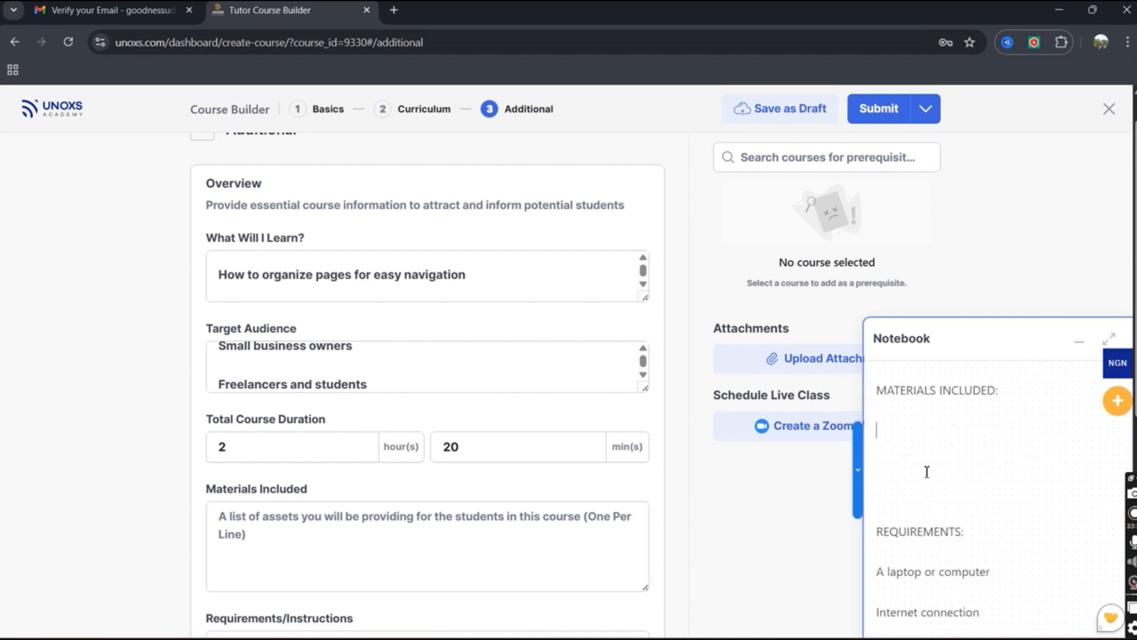
pyautogui.rightClick(406, 526)
pyautogui.click(430, 357)
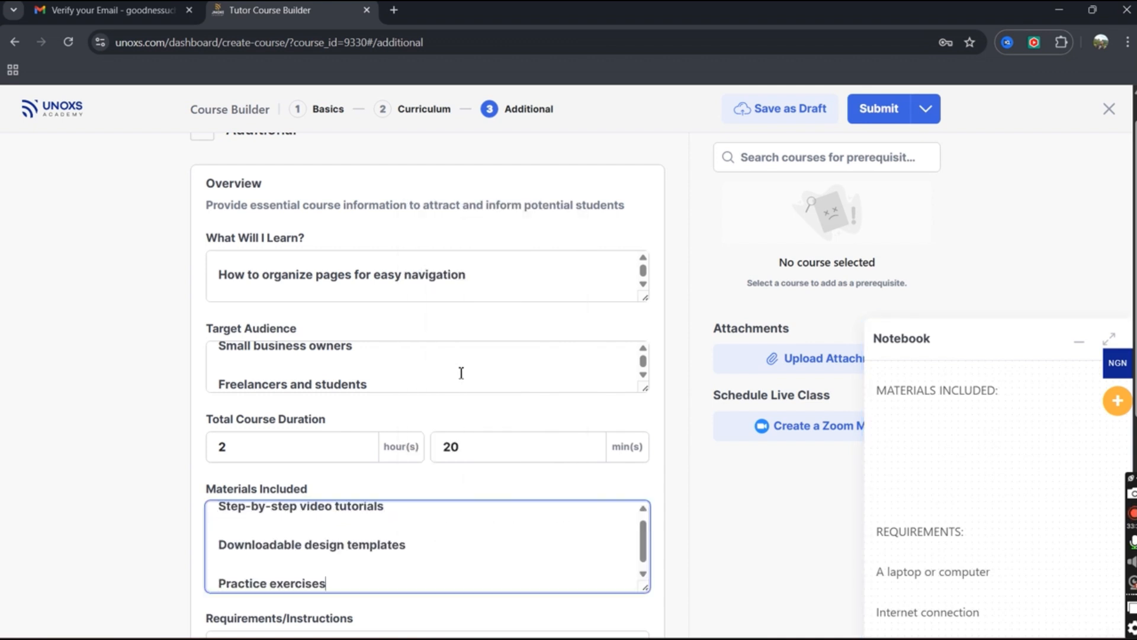
pyautogui.scroll(3, 488, 385)
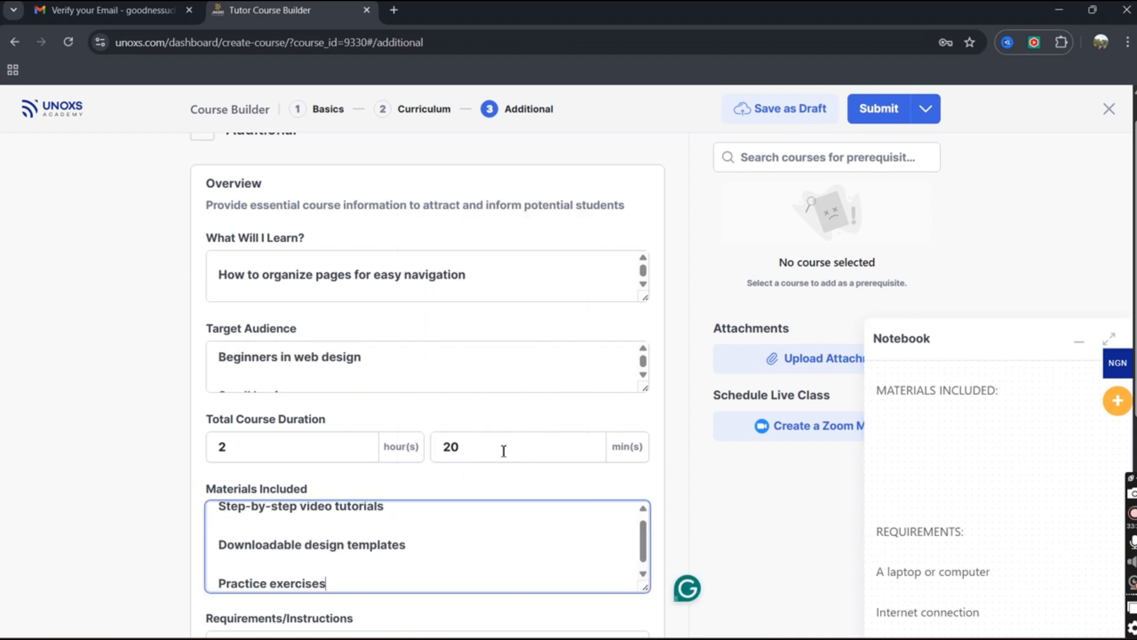
pyautogui.click(1079, 343)
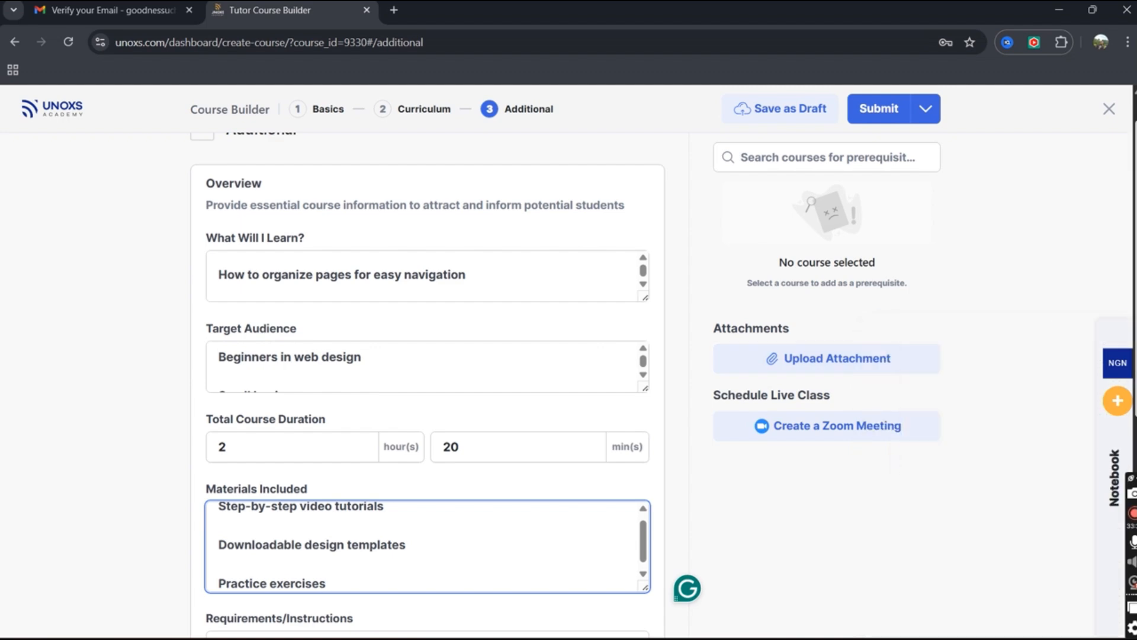
# Cut the three notebook requirement lines into Requirements/Instructions: laptop or computer, internet connection, basic computer skills.
pyautogui.scroll(-5, 427, 379)
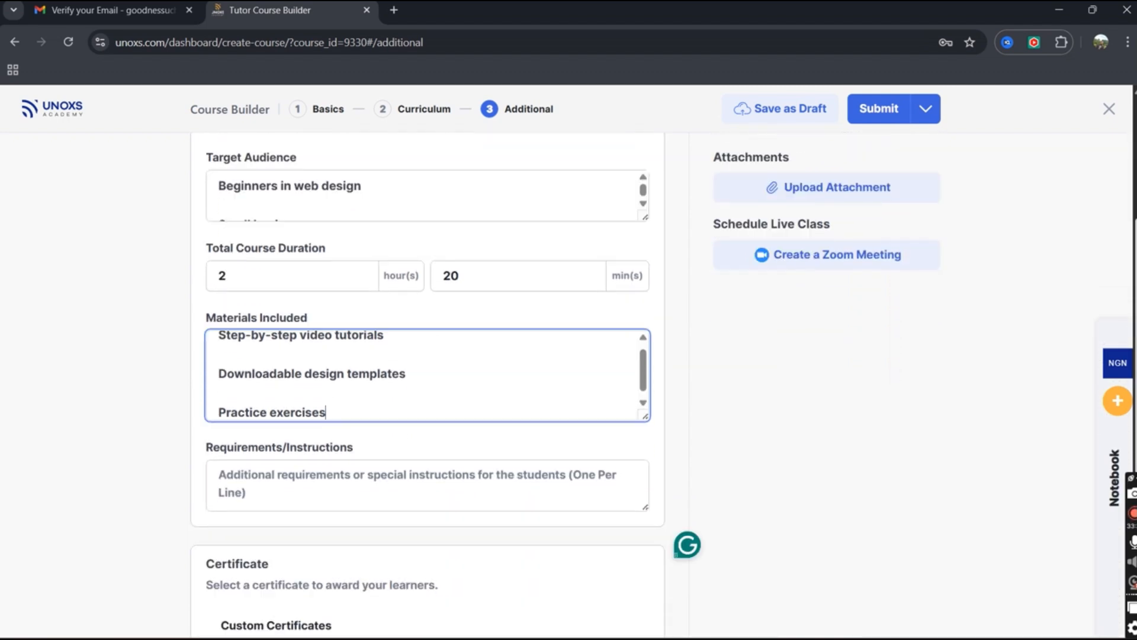
pyautogui.moveTo(1135, 441); pyautogui.dragTo(1136, 458)
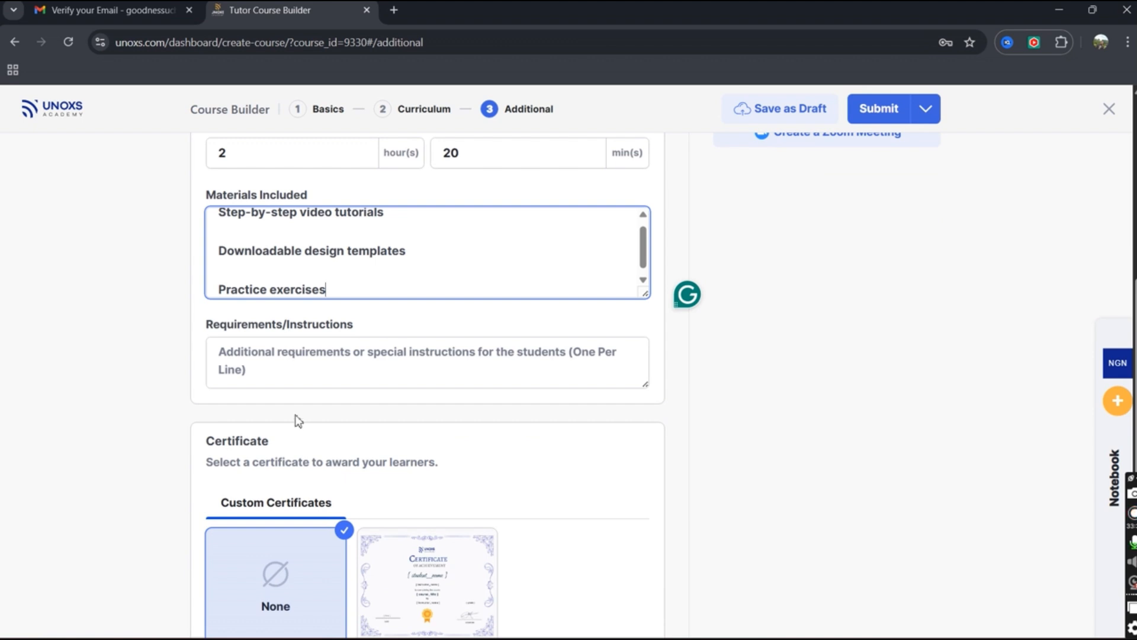
pyautogui.click(332, 357)
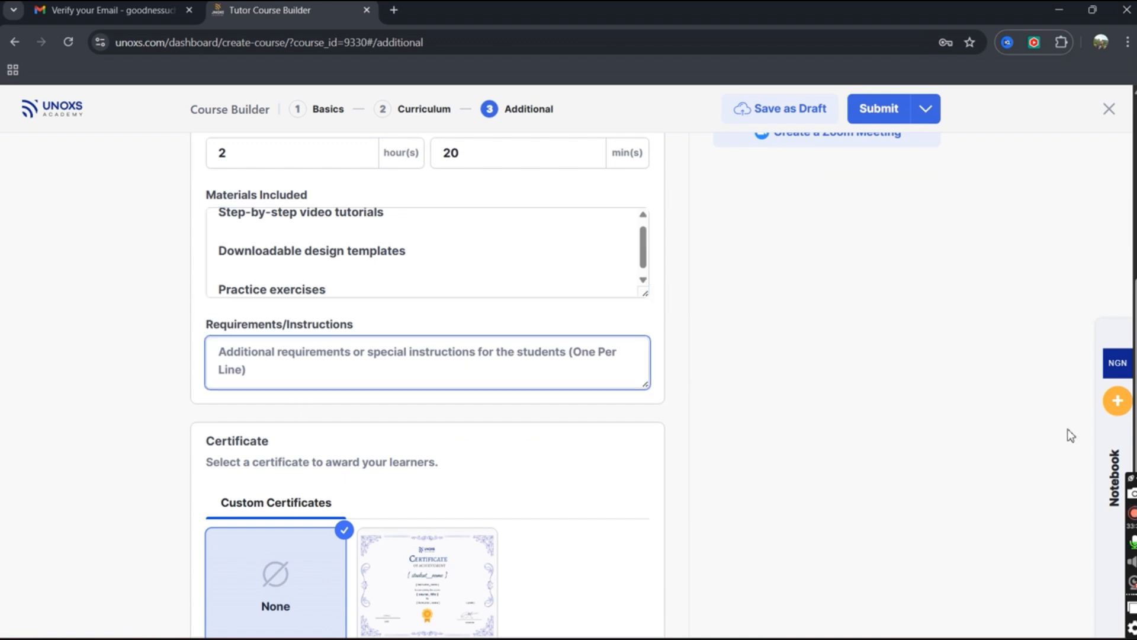
pyautogui.click(1123, 461)
pyautogui.scroll(-2, 1015, 563)
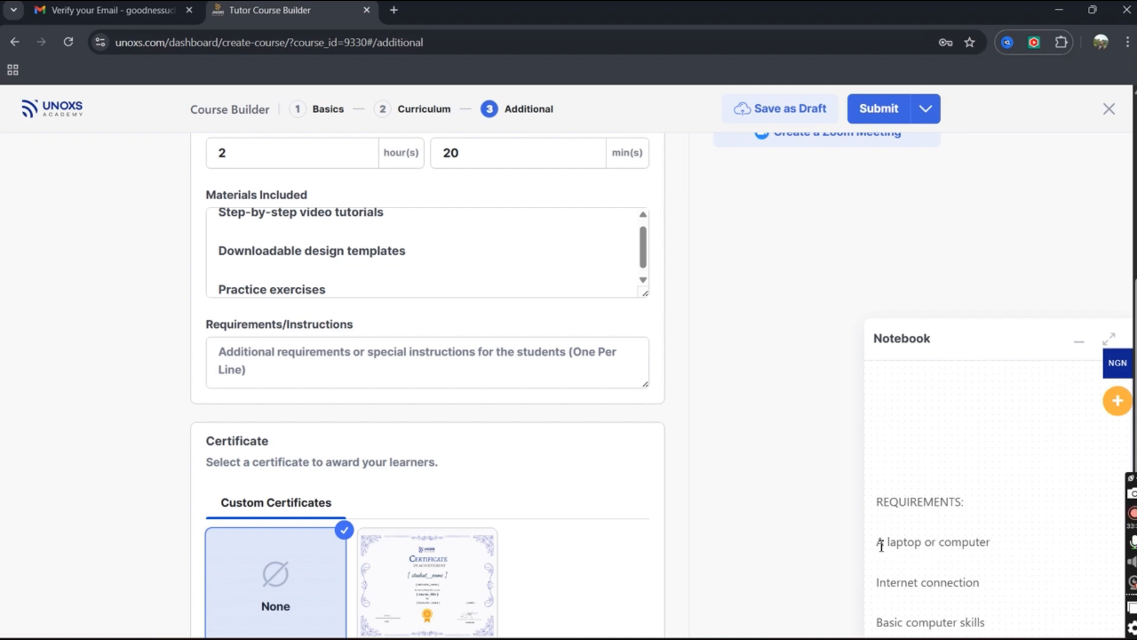
pyautogui.moveTo(879, 544); pyautogui.dragTo(997, 622)
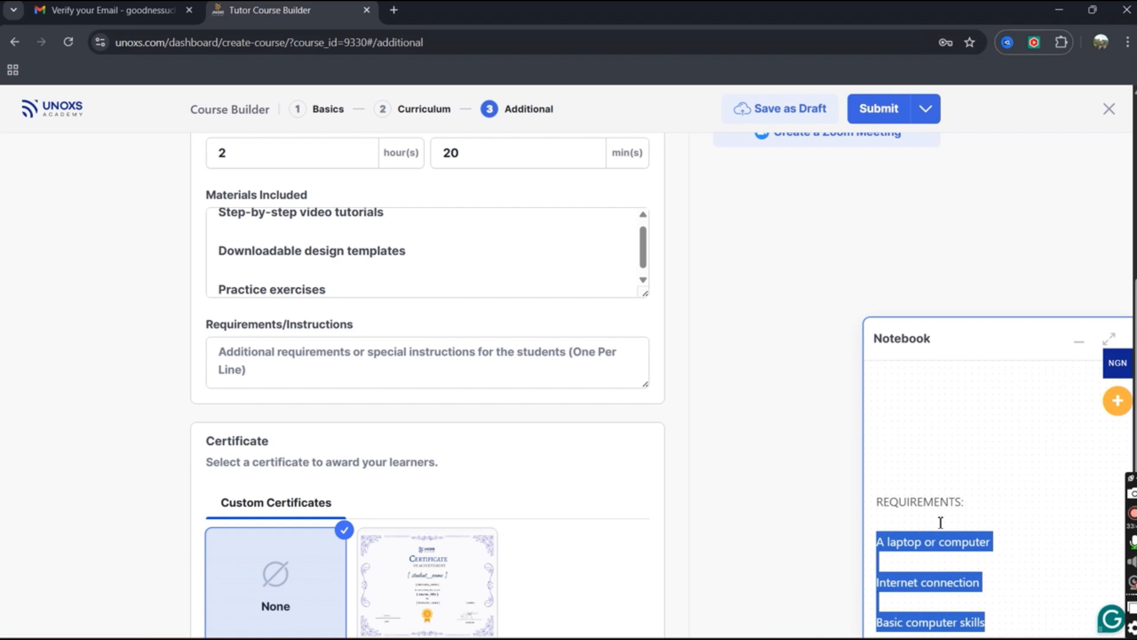
pyautogui.hotkey('ctrl', 'x')
pyautogui.click(367, 383)
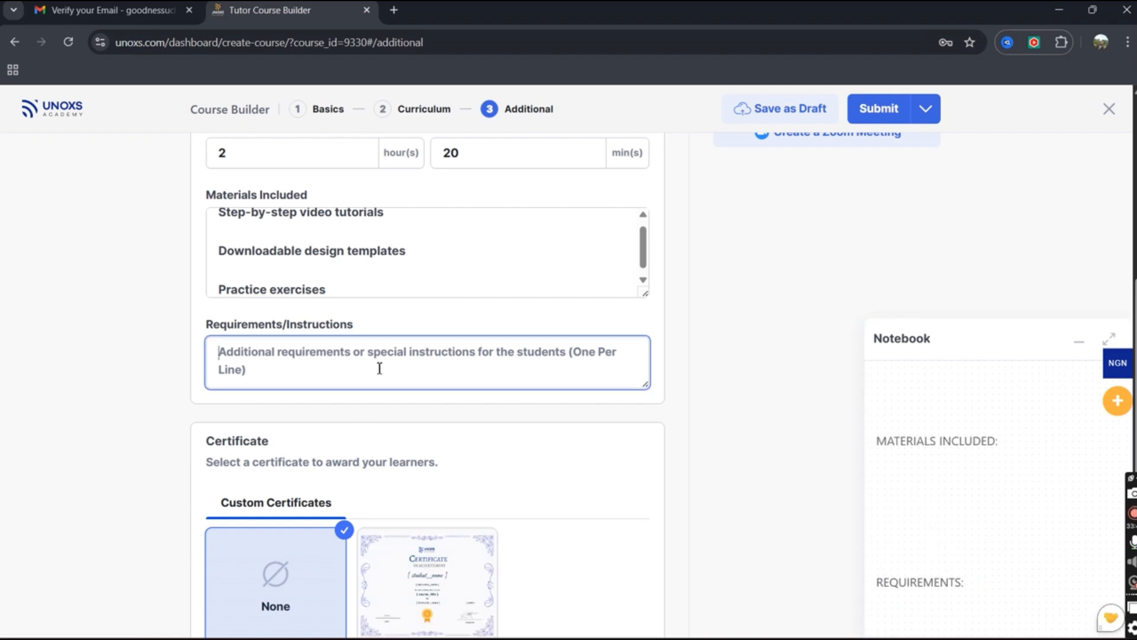
pyautogui.rightClick(371, 384)
pyautogui.click(468, 200)
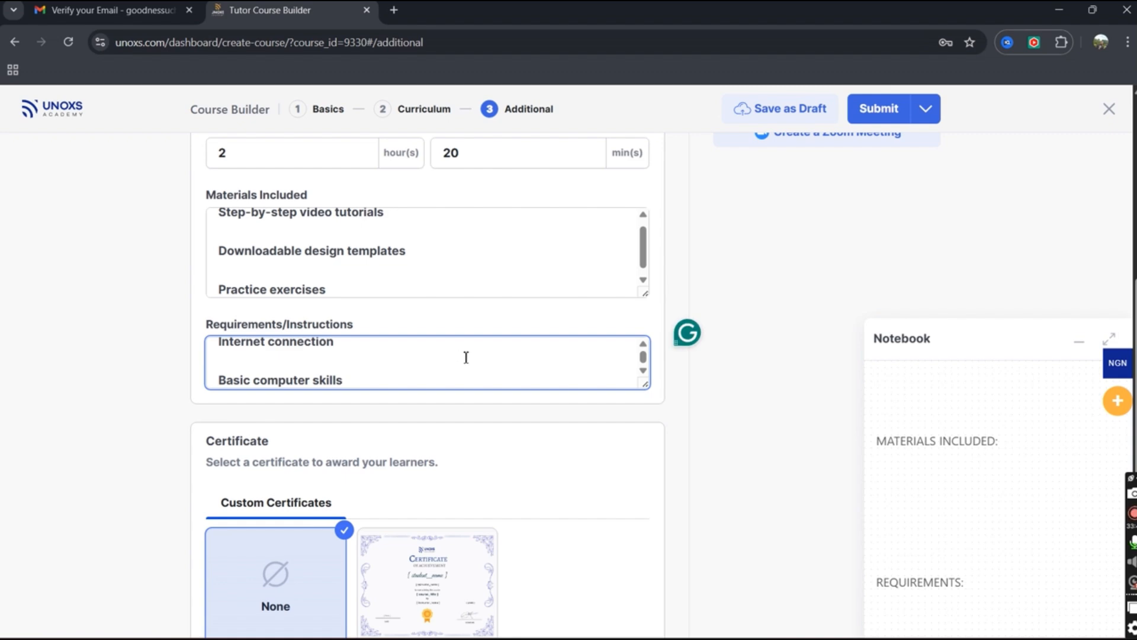
pyautogui.click(735, 440)
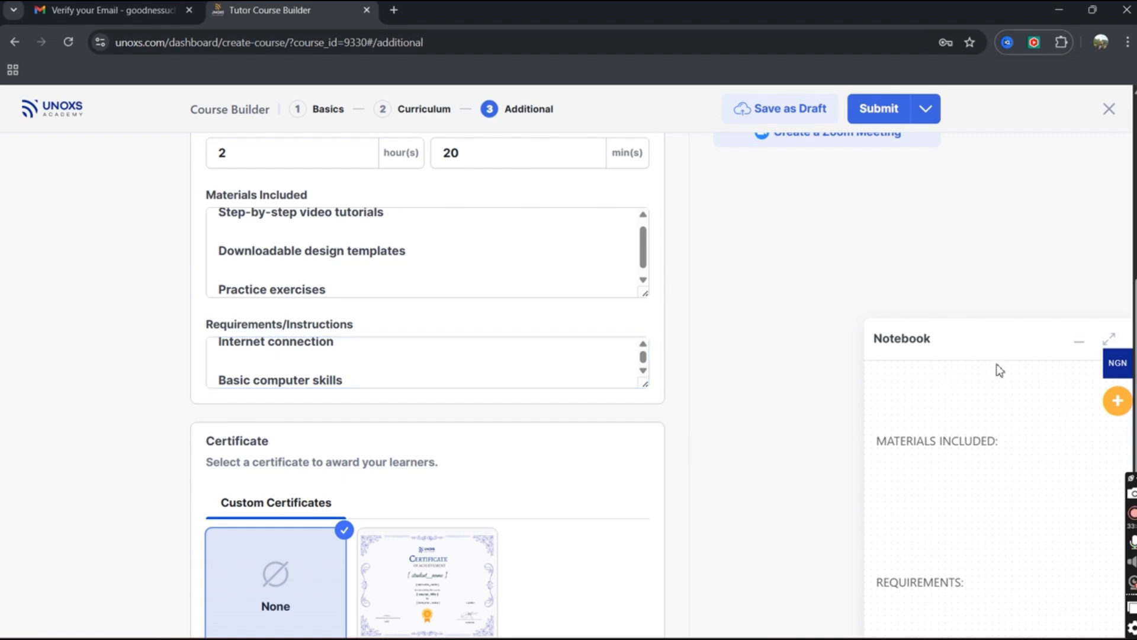
pyautogui.click(1079, 342)
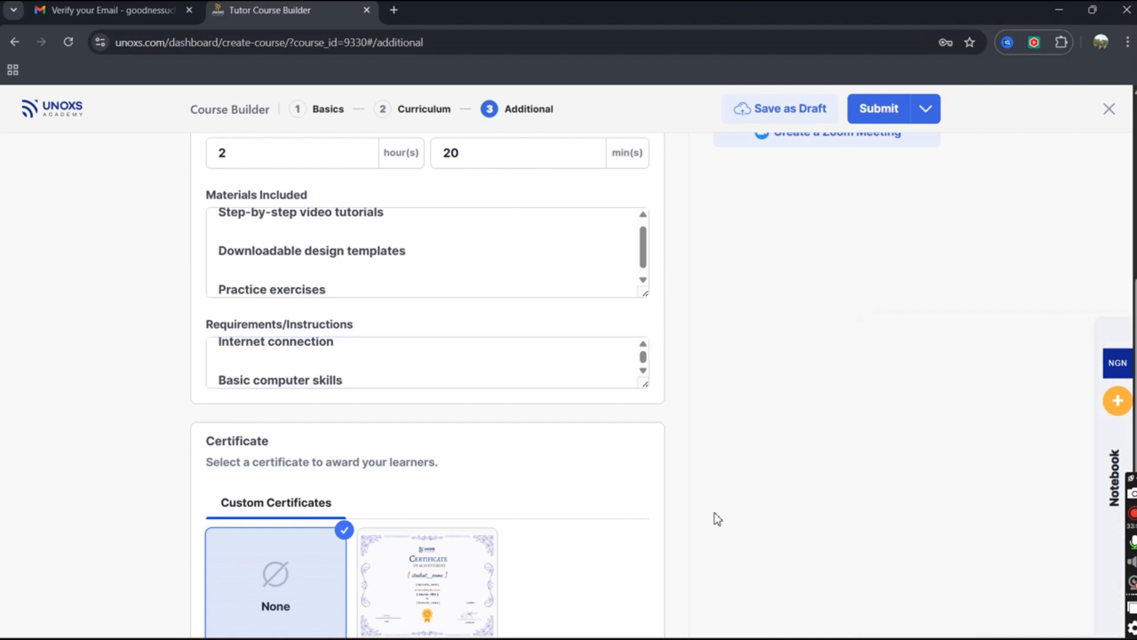
# Pick the custom certificate thumbnail instead of none, then submit the course from the top.
pyautogui.click(436, 570)
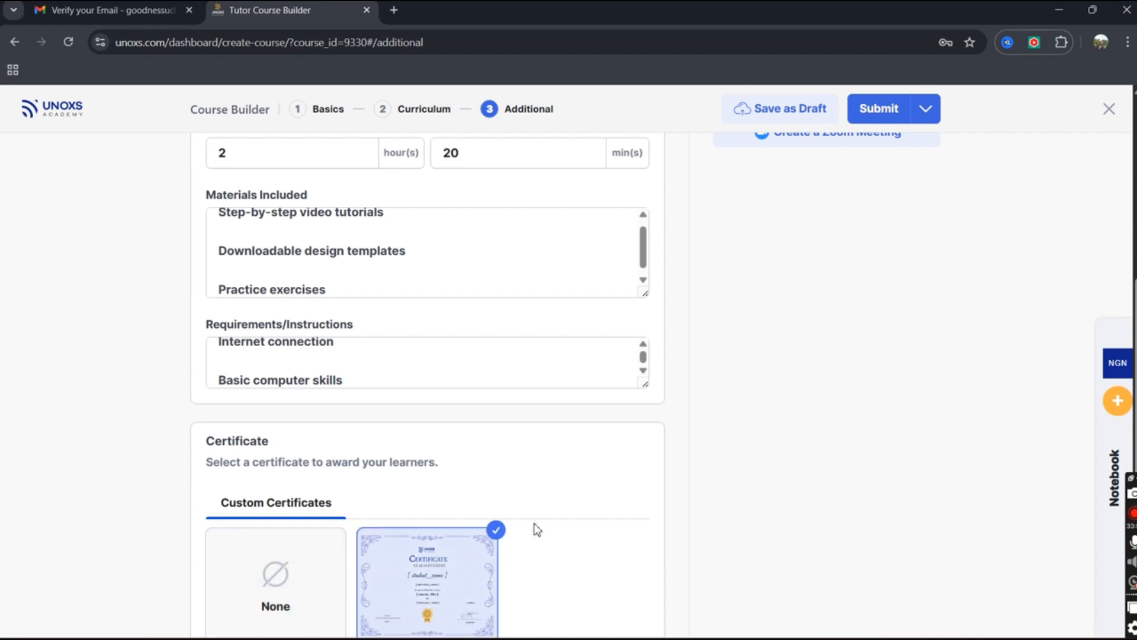
pyautogui.scroll(1, 588, 445)
pyautogui.scroll(2, 606, 403)
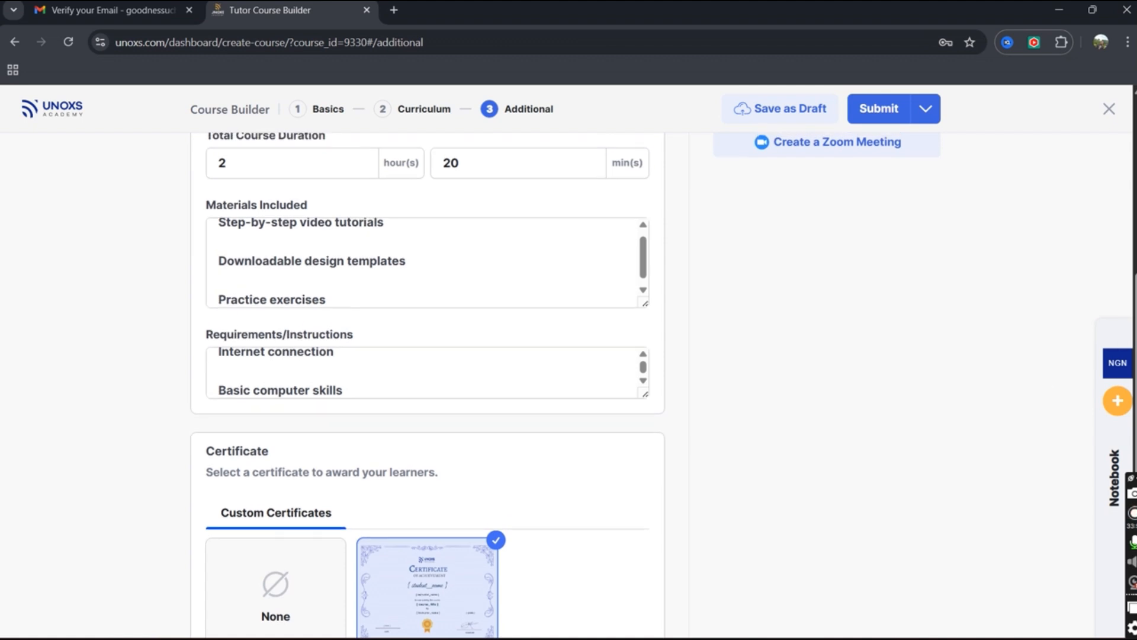
pyautogui.scroll(4, 1131, 259)
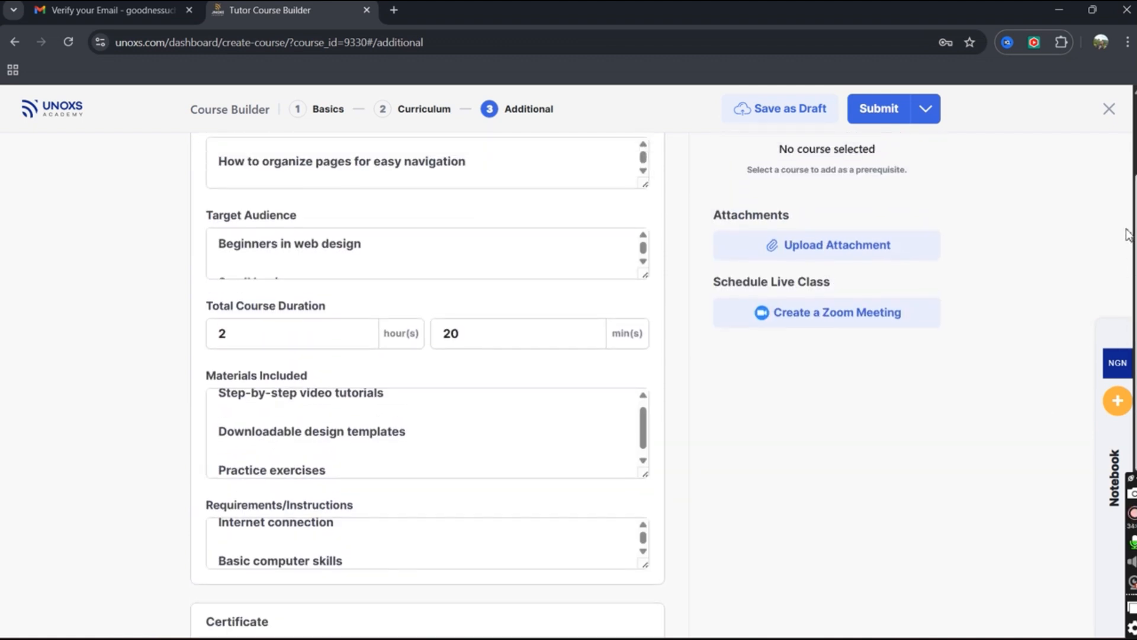
pyautogui.moveTo(1136, 173); pyautogui.dragTo(1136, 159)
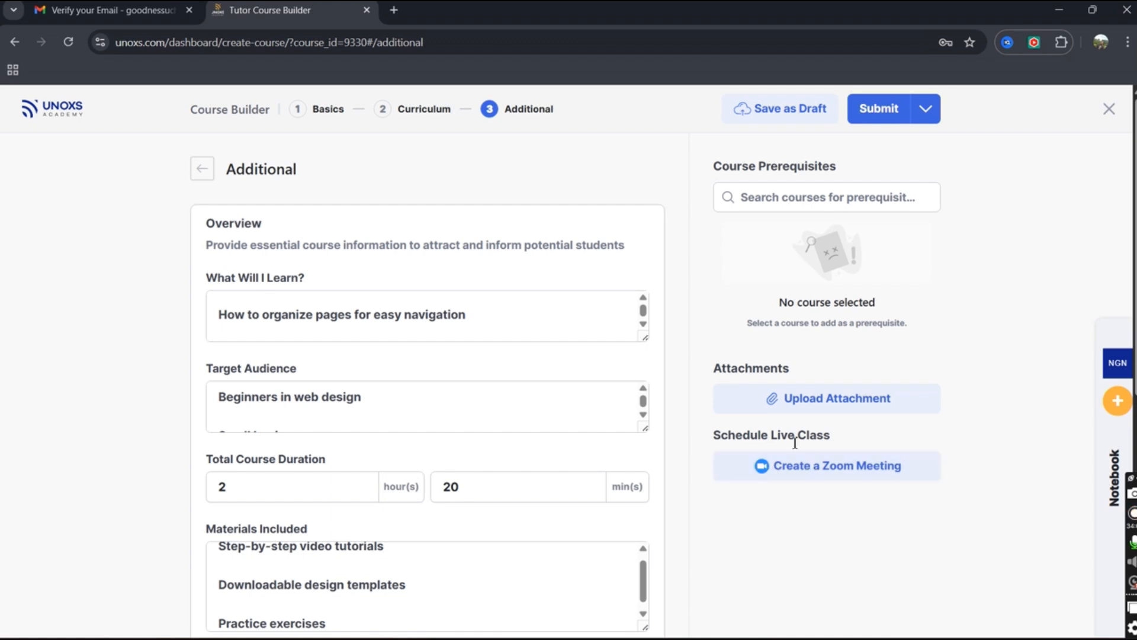
pyautogui.click(926, 114)
pyautogui.click(885, 112)
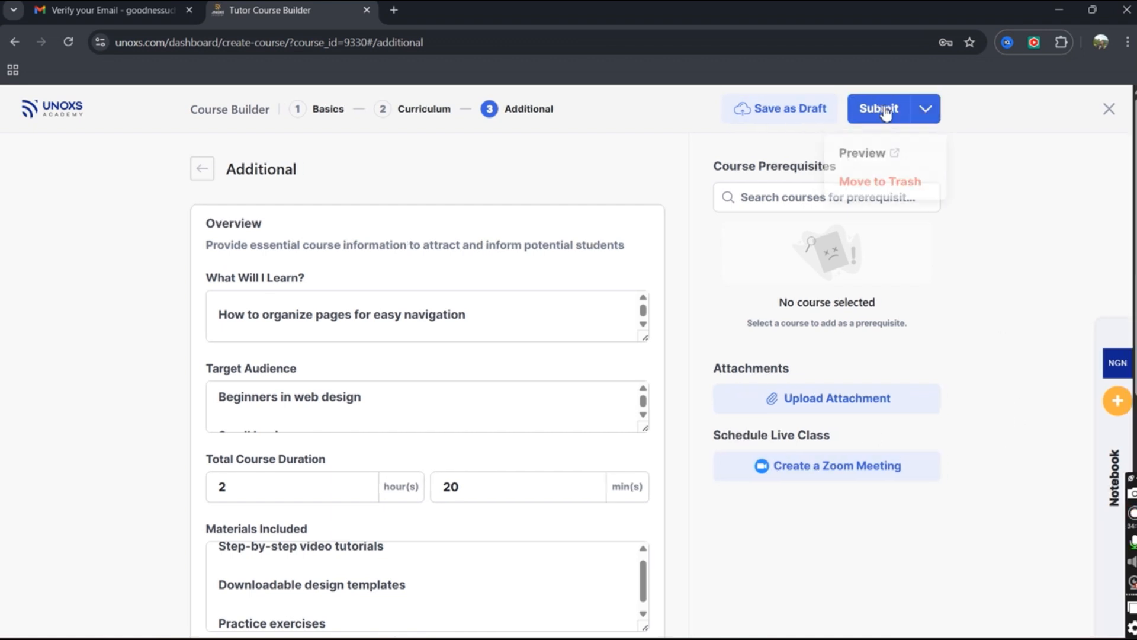
pyautogui.click(882, 113)
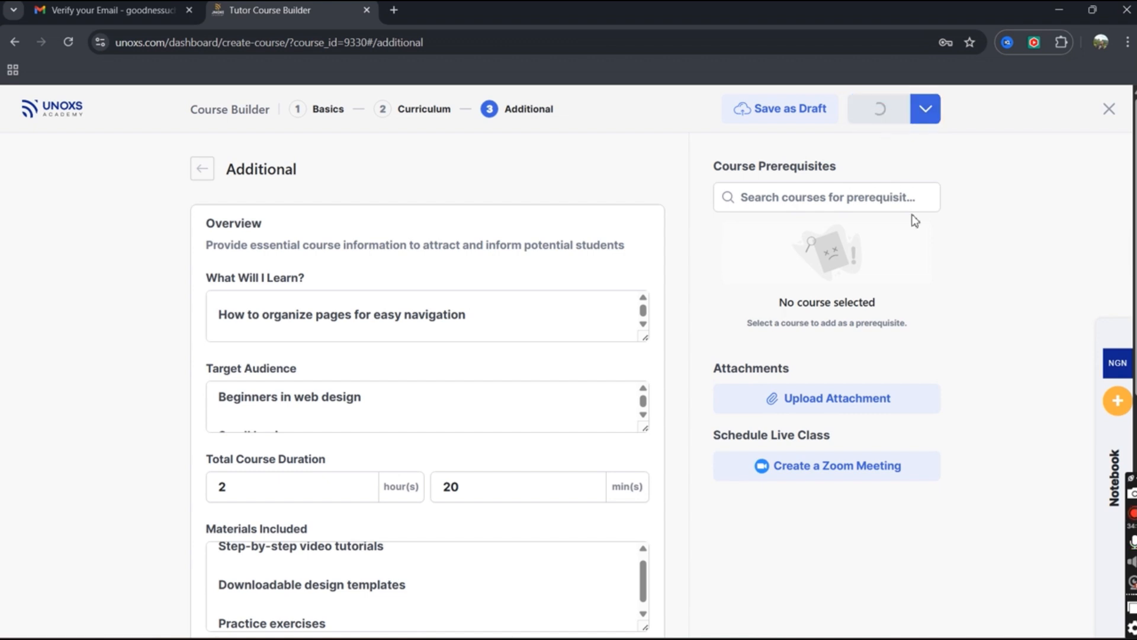